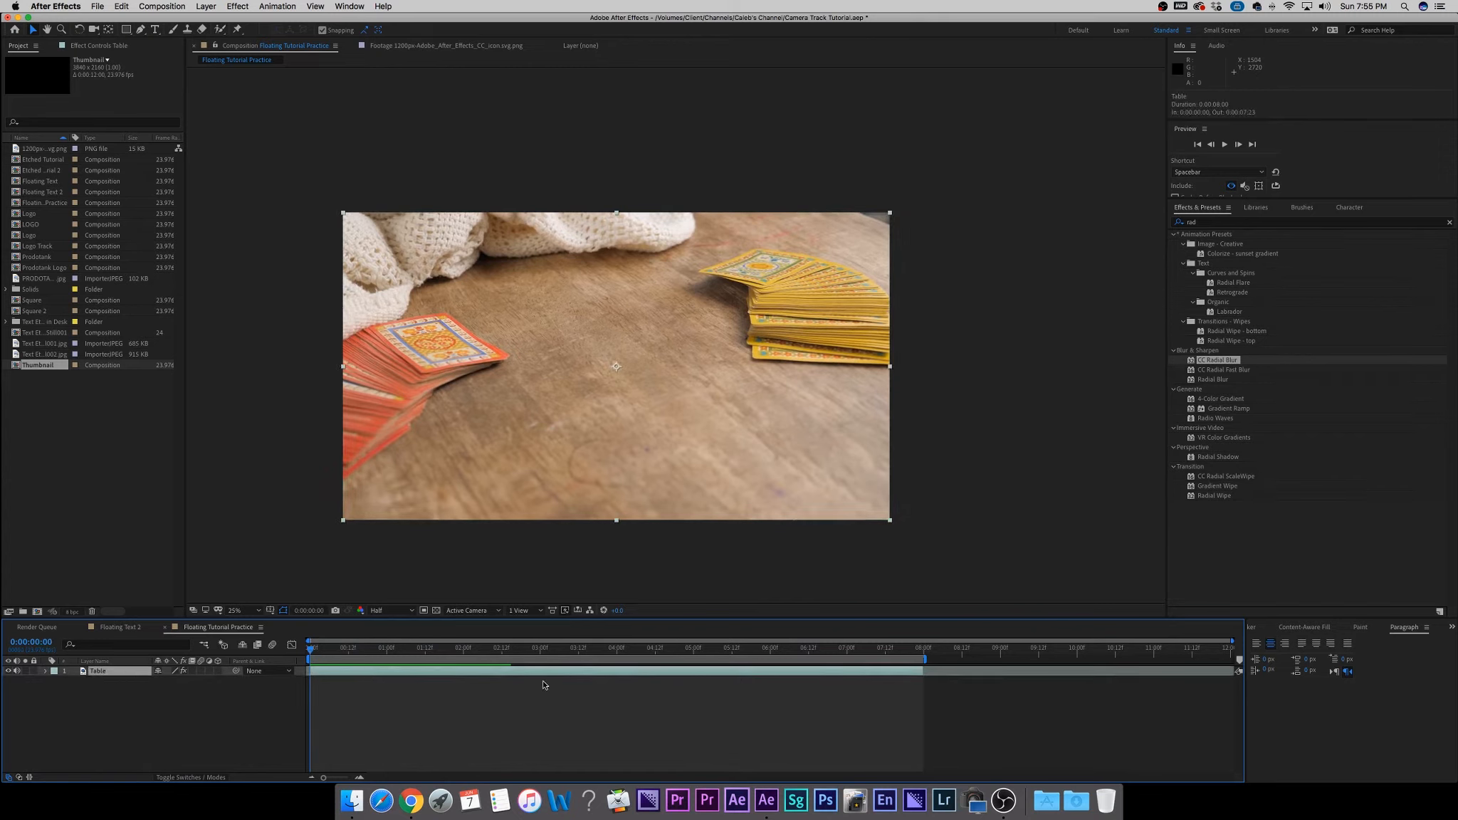
# Bring up the Tracker tools with more room and run Track Camera on the Table footage layer.
pyautogui.scroll(4, 1294, 629)
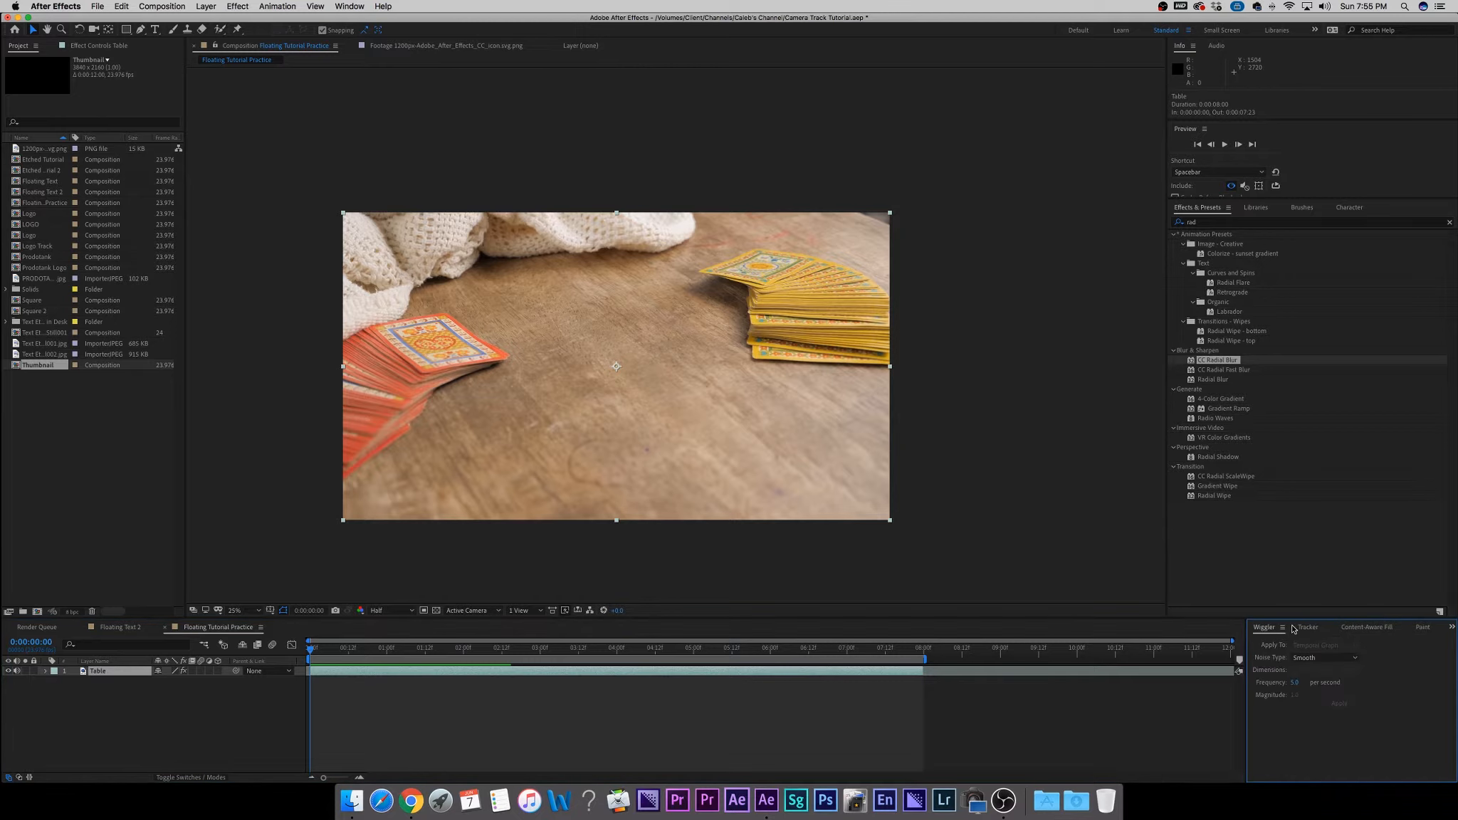
pyautogui.click(1307, 627)
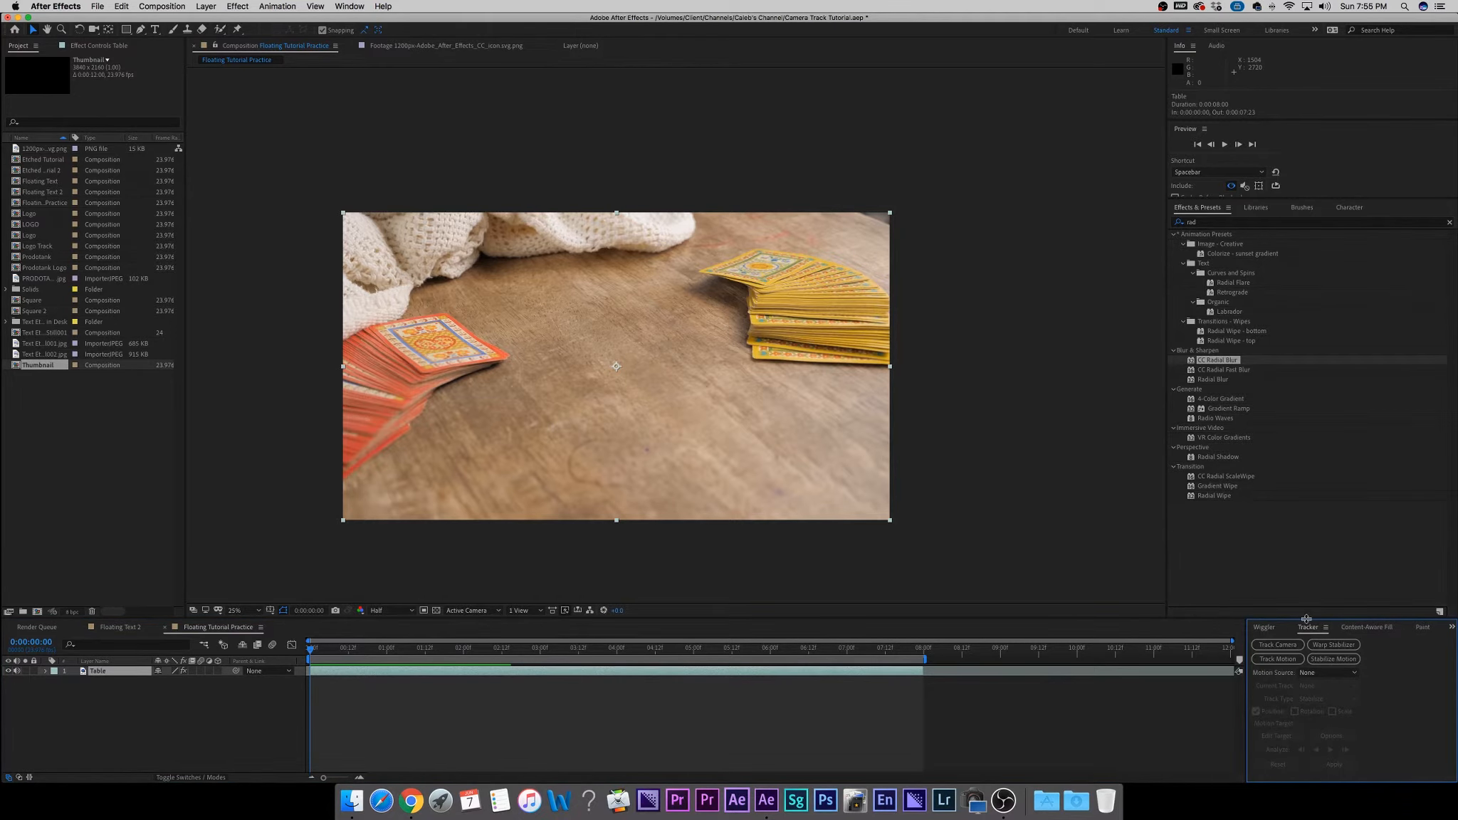
pyautogui.moveTo(1306, 617); pyautogui.dragTo(1306, 590)
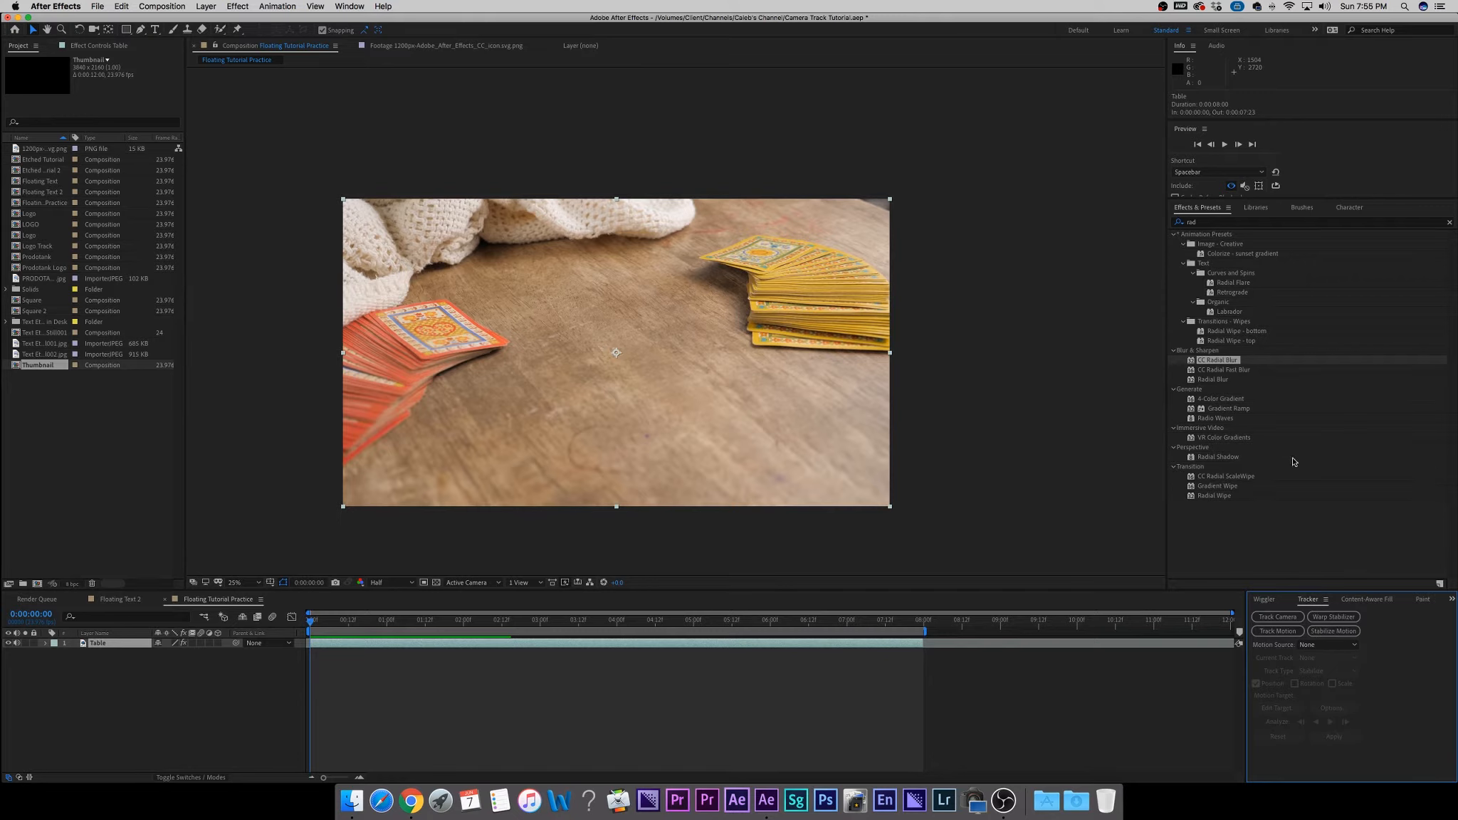
pyautogui.click(350, 7)
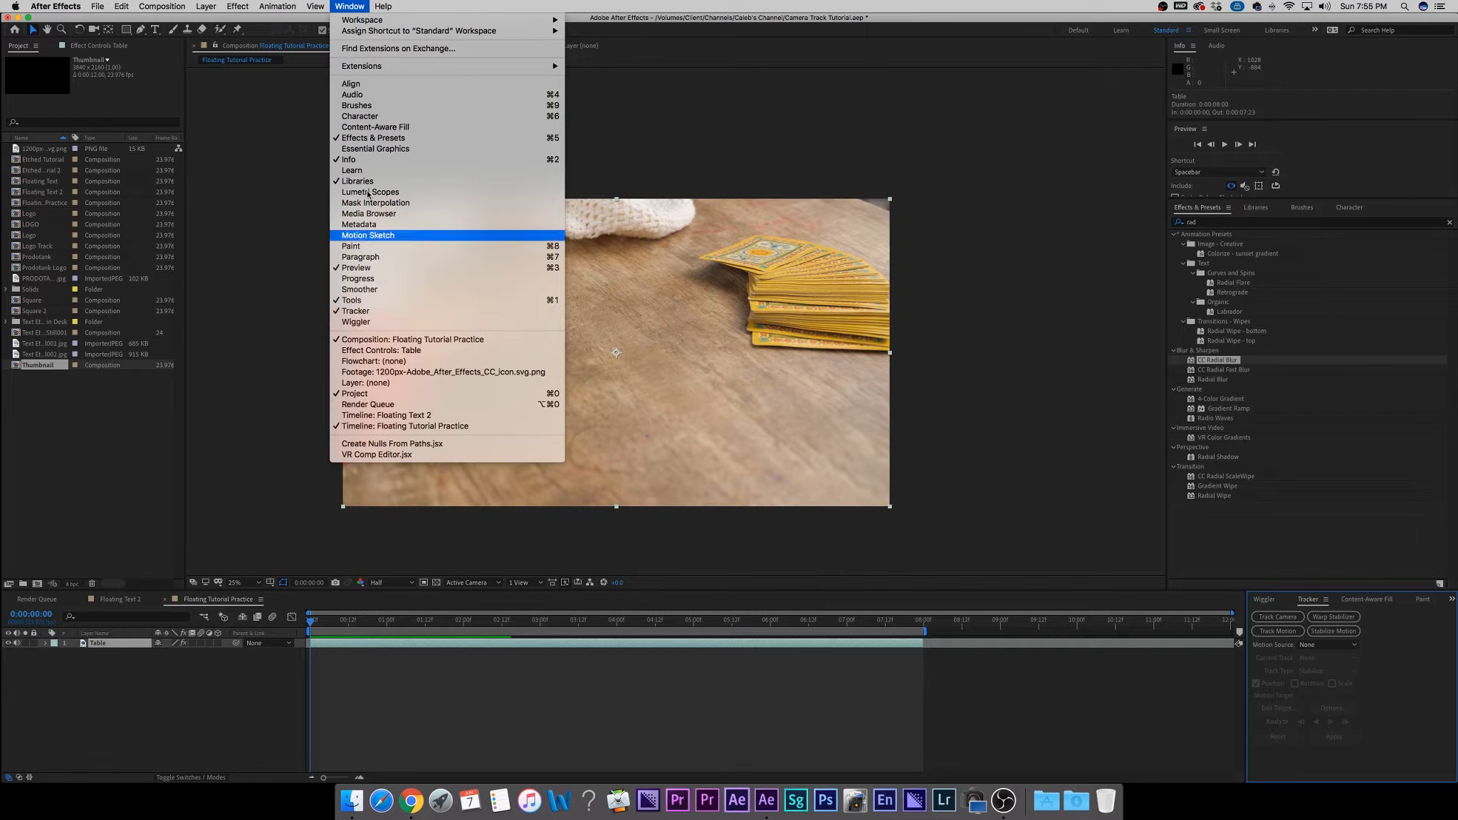
pyautogui.click(598, 299)
pyautogui.click(1284, 617)
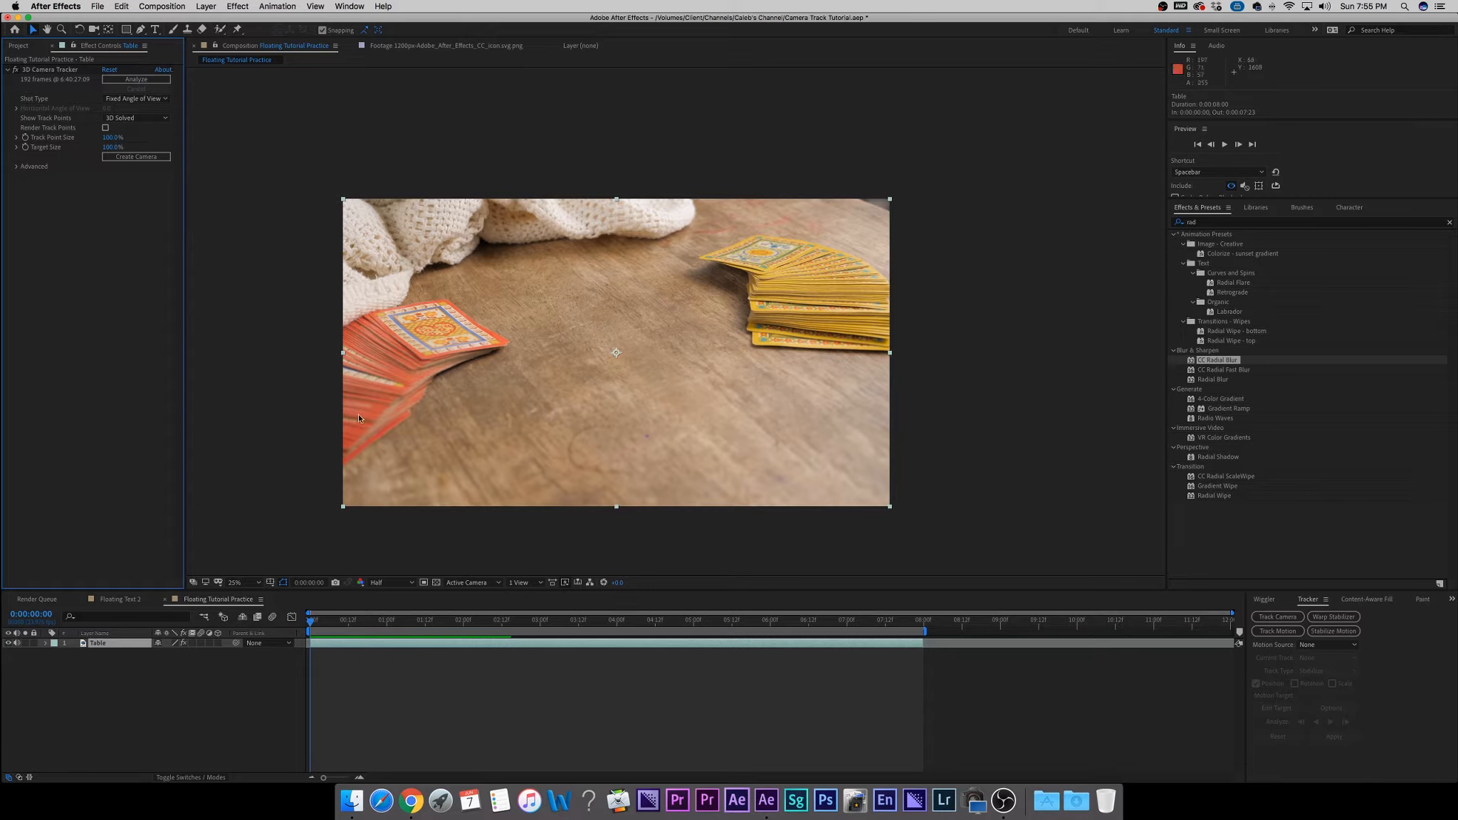
# Display the 3D Camera Tracker points on the Table footage and create a shadow catcher, camera and light from the points at the tabletop's centre.
pyautogui.click(442, 661)
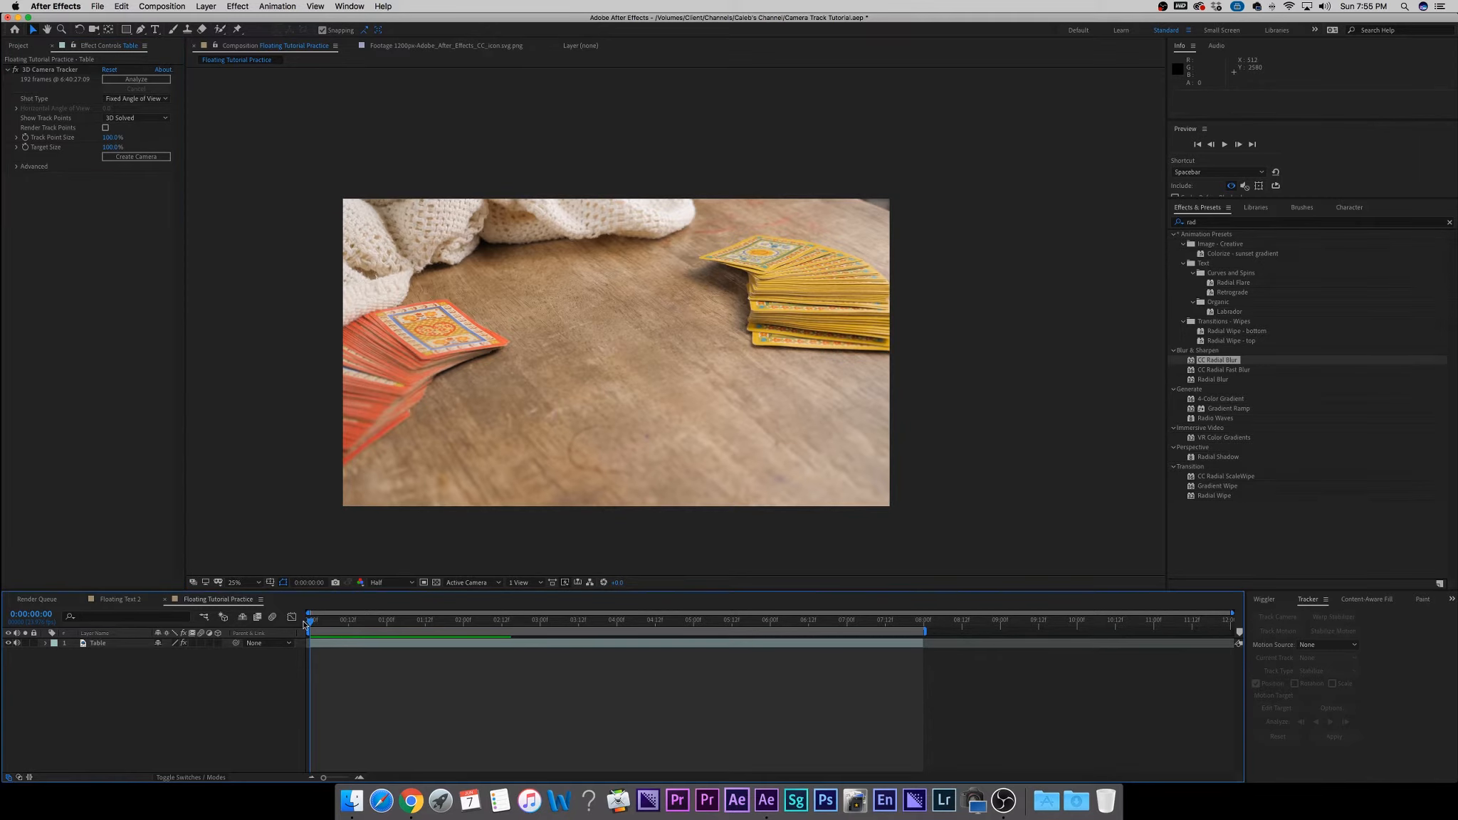
pyautogui.click(360, 644)
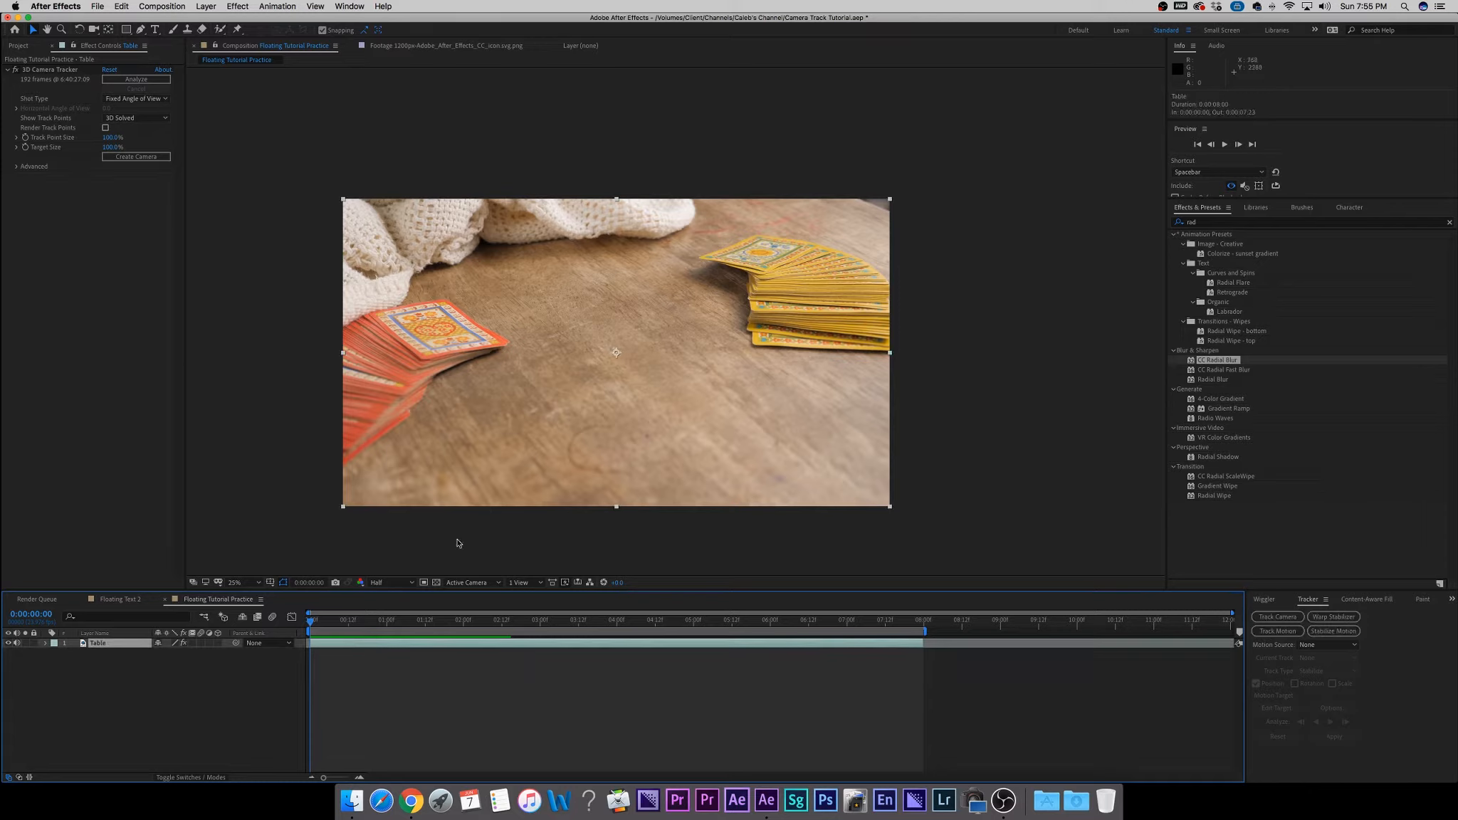
pyautogui.click(59, 71)
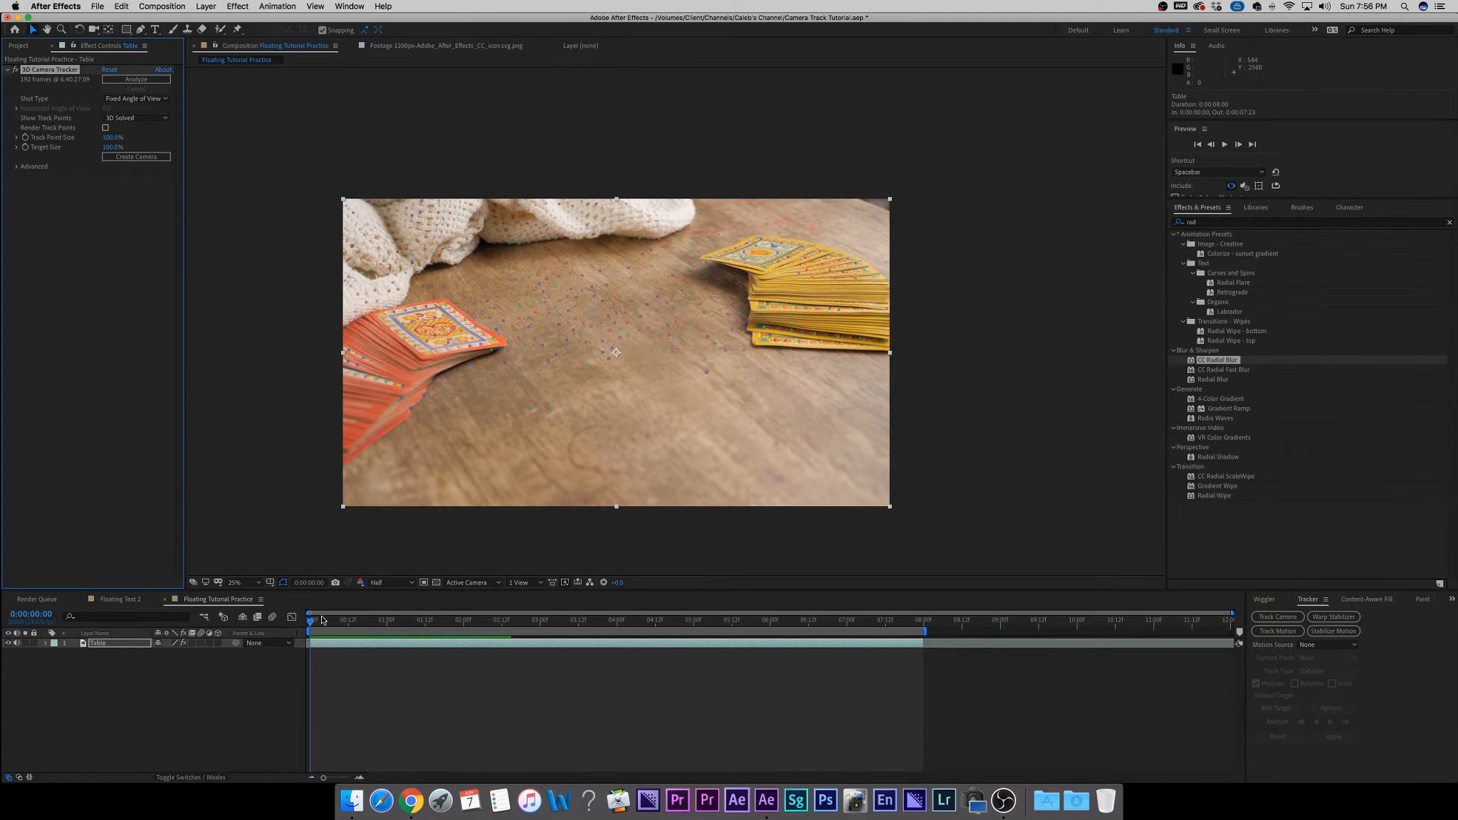
pyautogui.press('space')
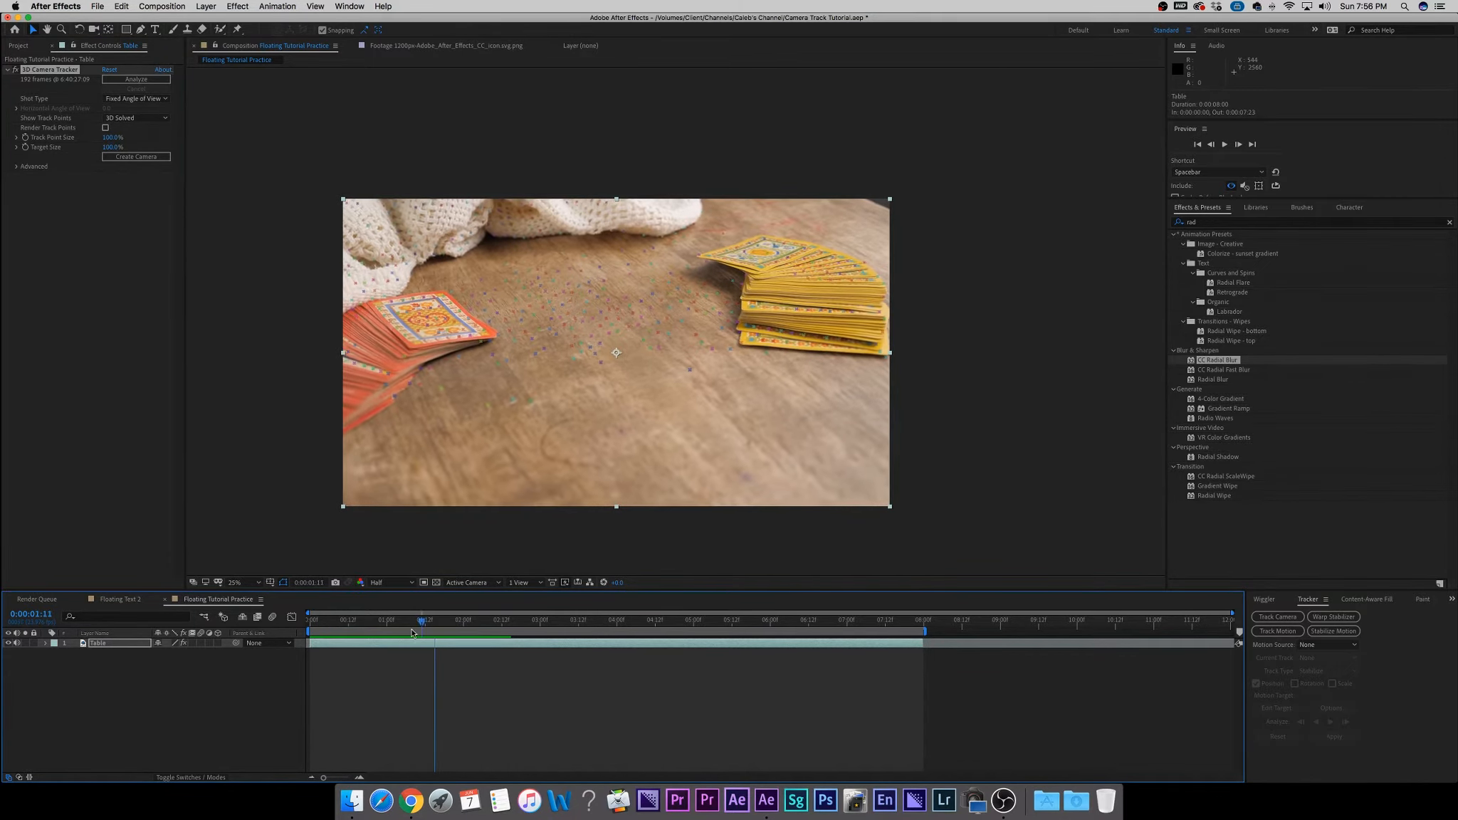
pyautogui.moveTo(308, 627)
pyautogui.mouseDown()
pyautogui.moveTo(441, 625)
pyautogui.moveTo(283, 629)
pyautogui.mouseUp()
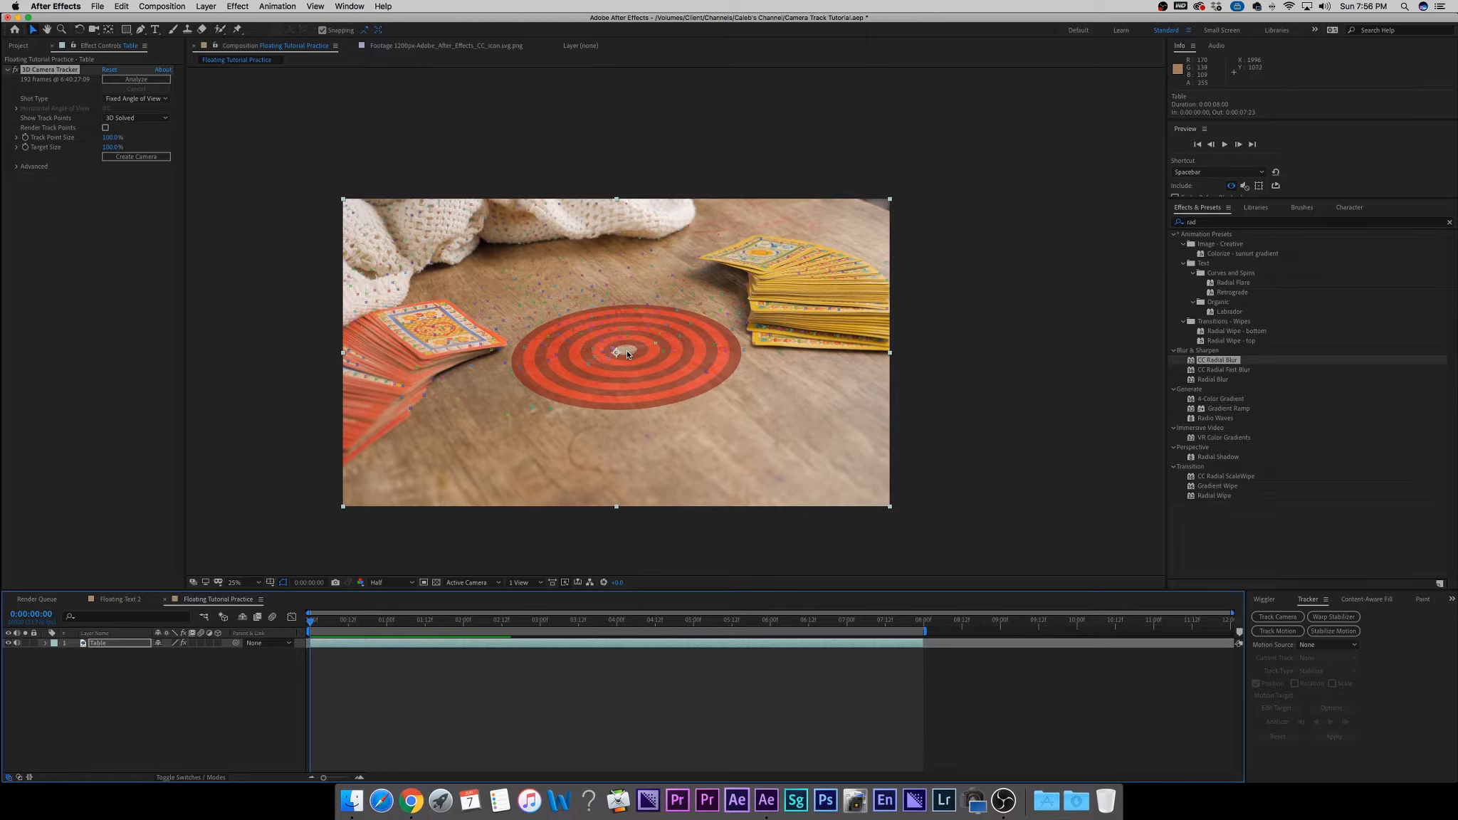
pyautogui.rightClick(628, 354)
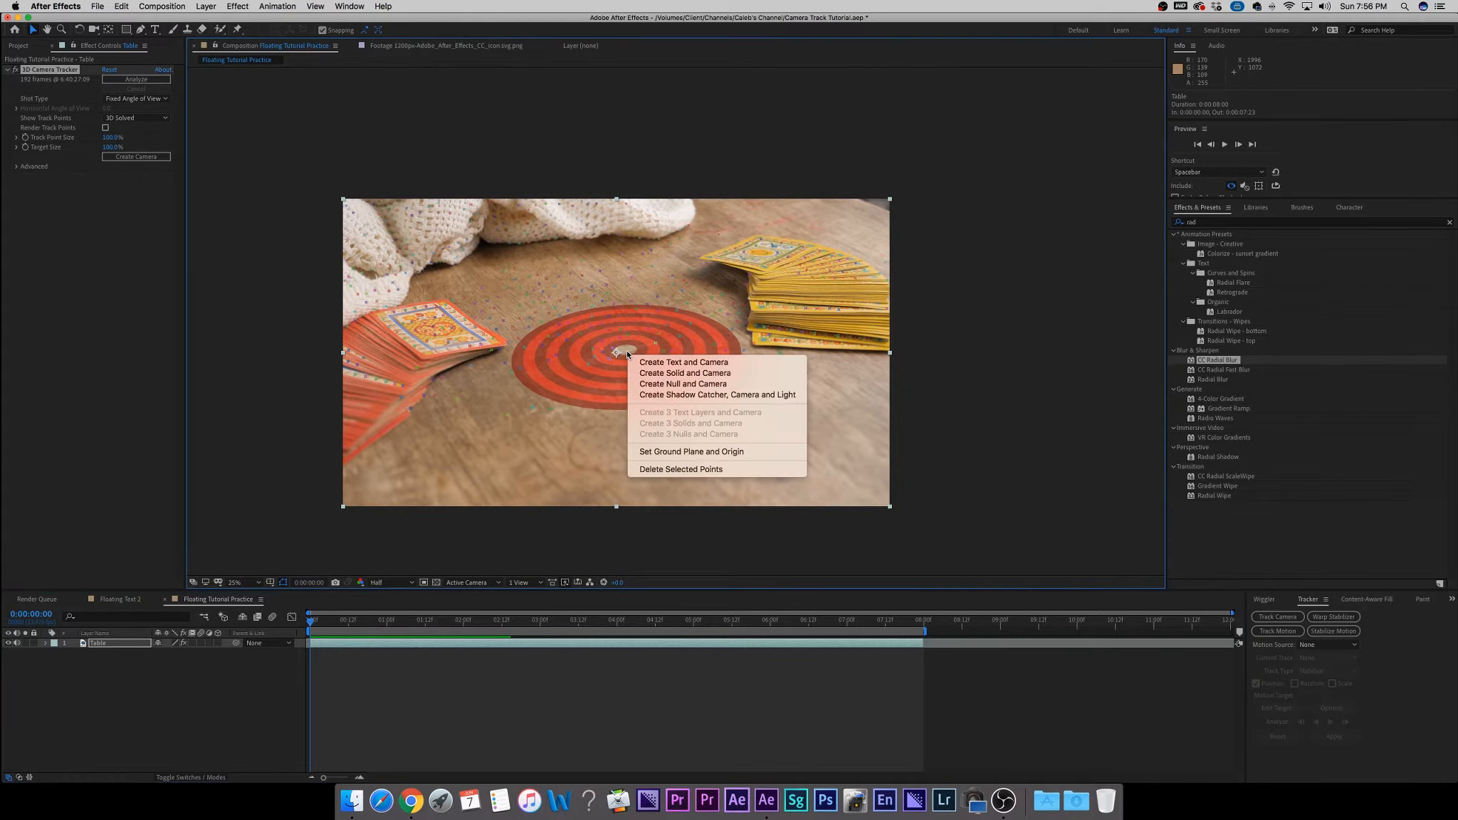
pyautogui.click(662, 395)
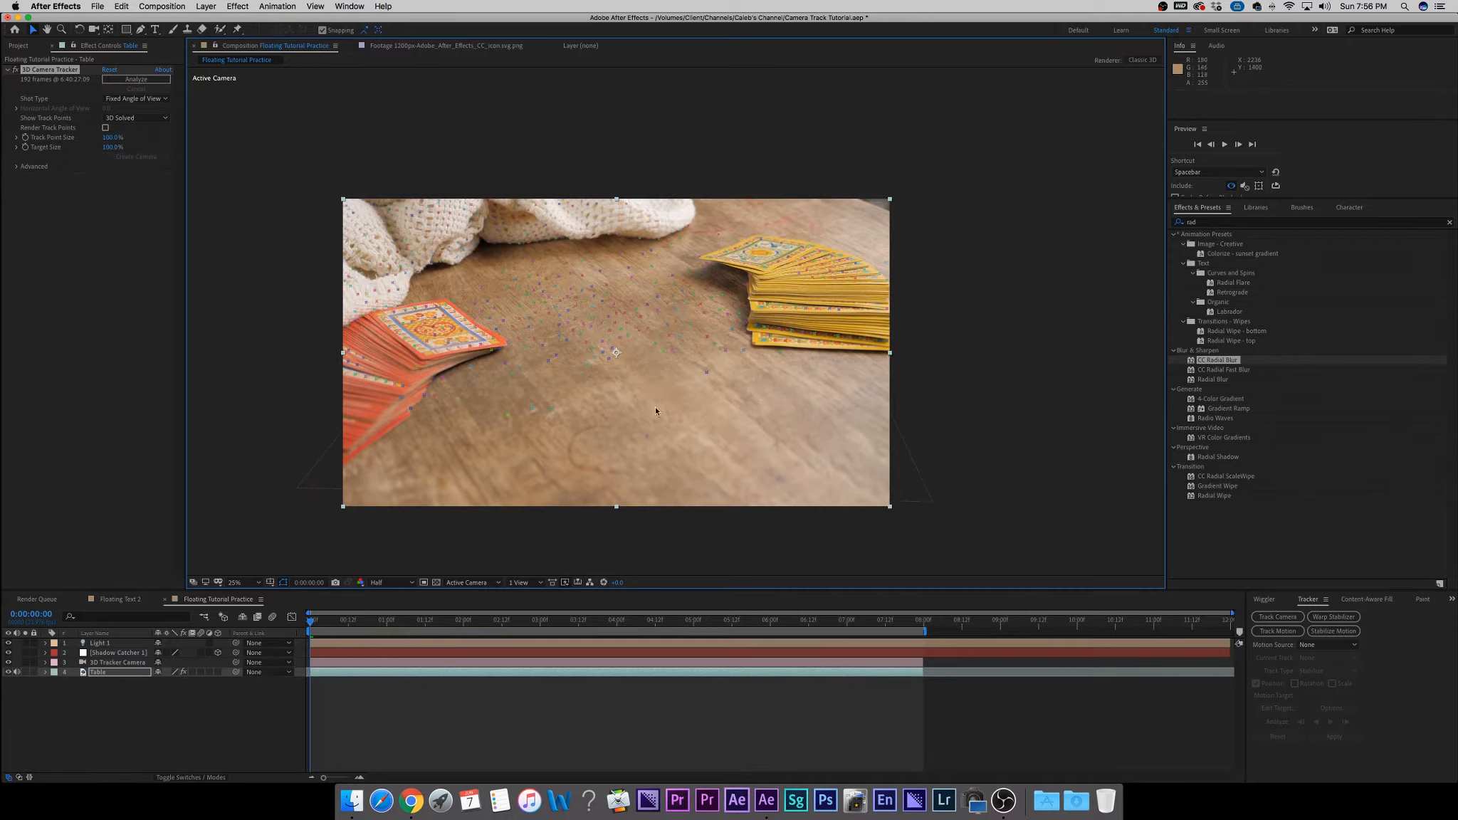
# Enlarge the shadow catcher to about 266% in width and height so it extends past the frame edges.
pyautogui.click(110, 663)
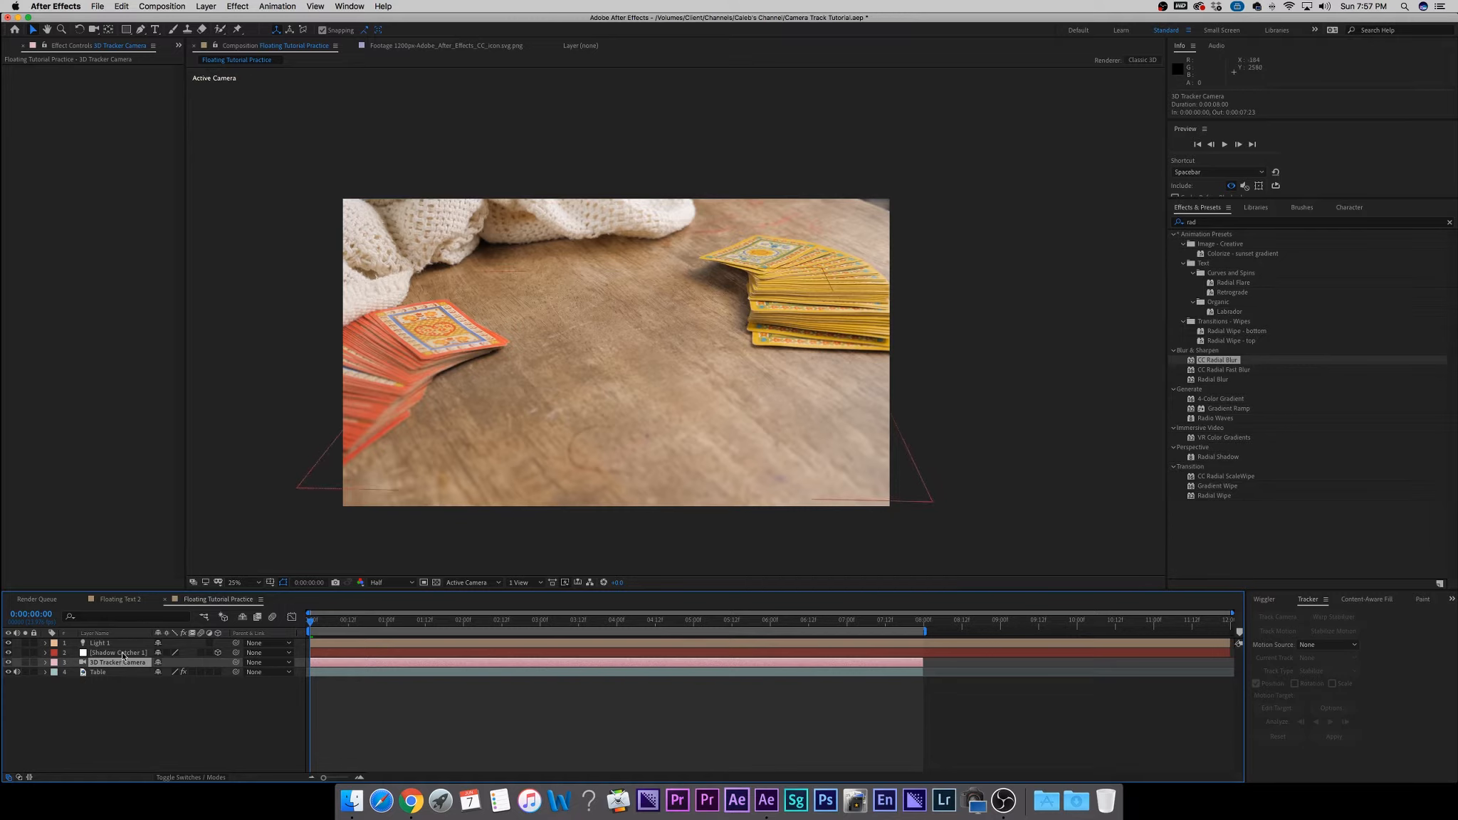
pyautogui.click(122, 653)
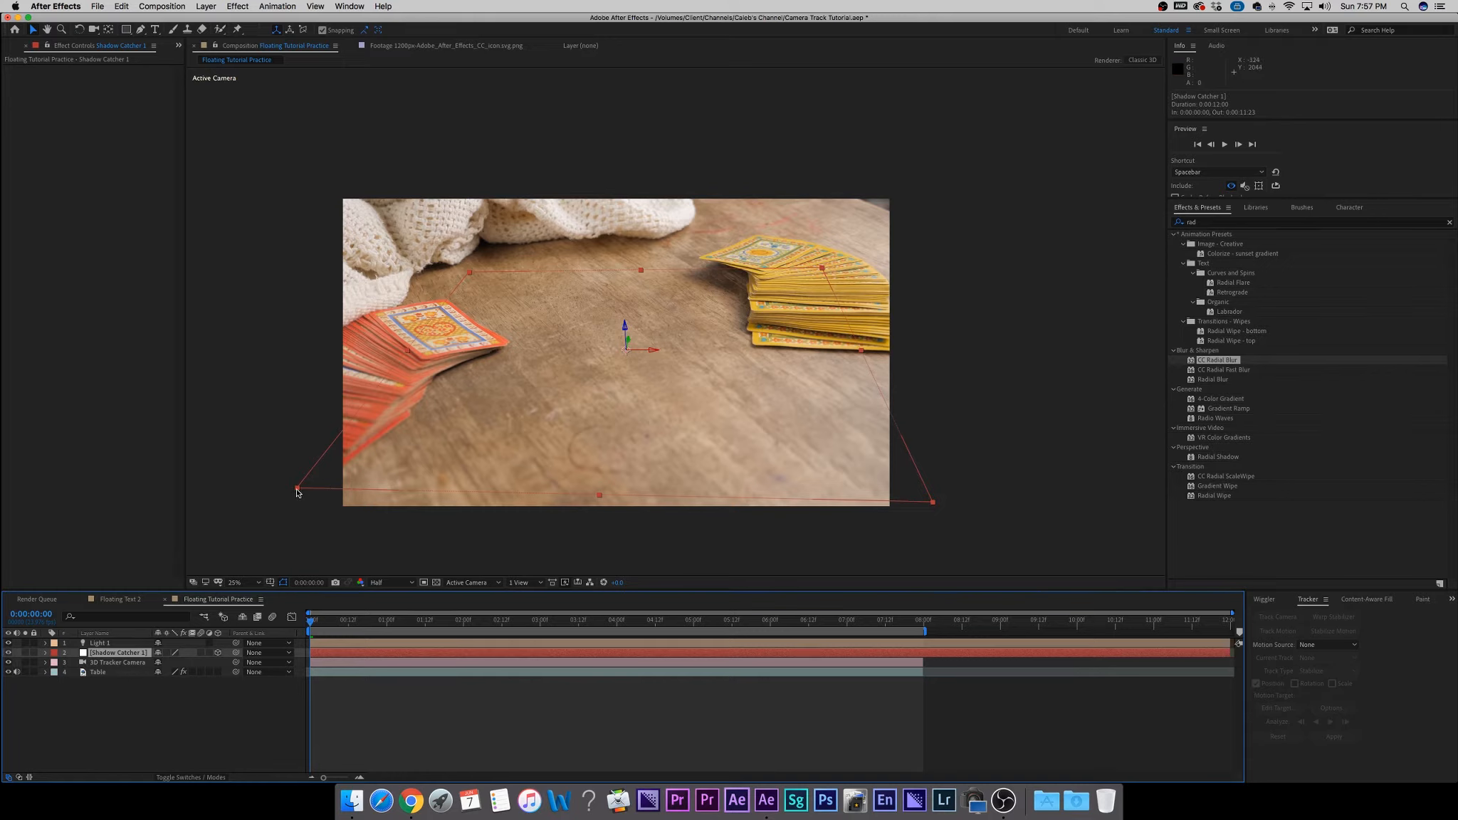
pyautogui.moveTo(297, 490); pyautogui.dragTo(137, 562)
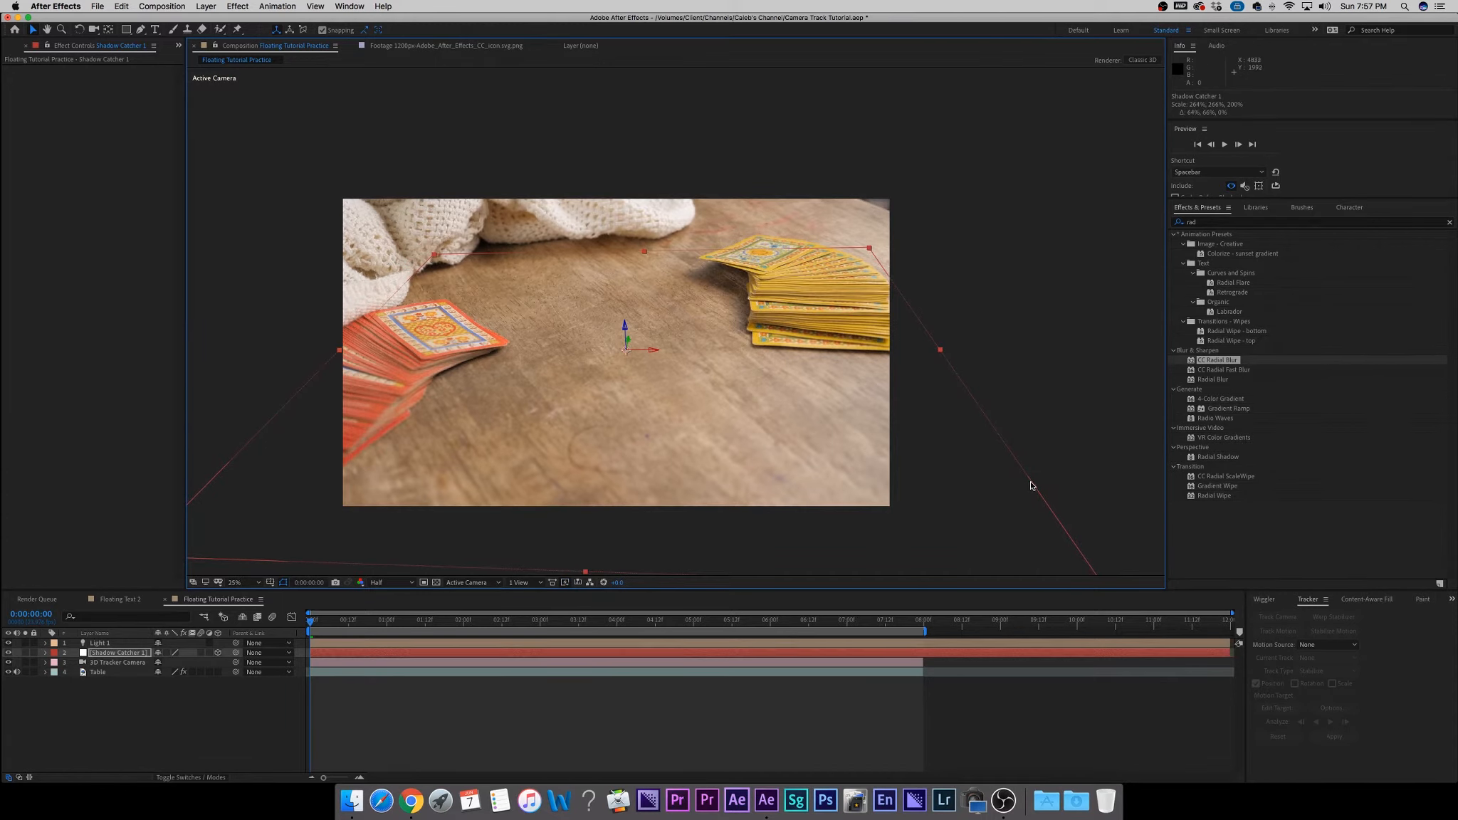
# Examine where the tracked scene's light sits outside the frame.
pyautogui.click(98, 643)
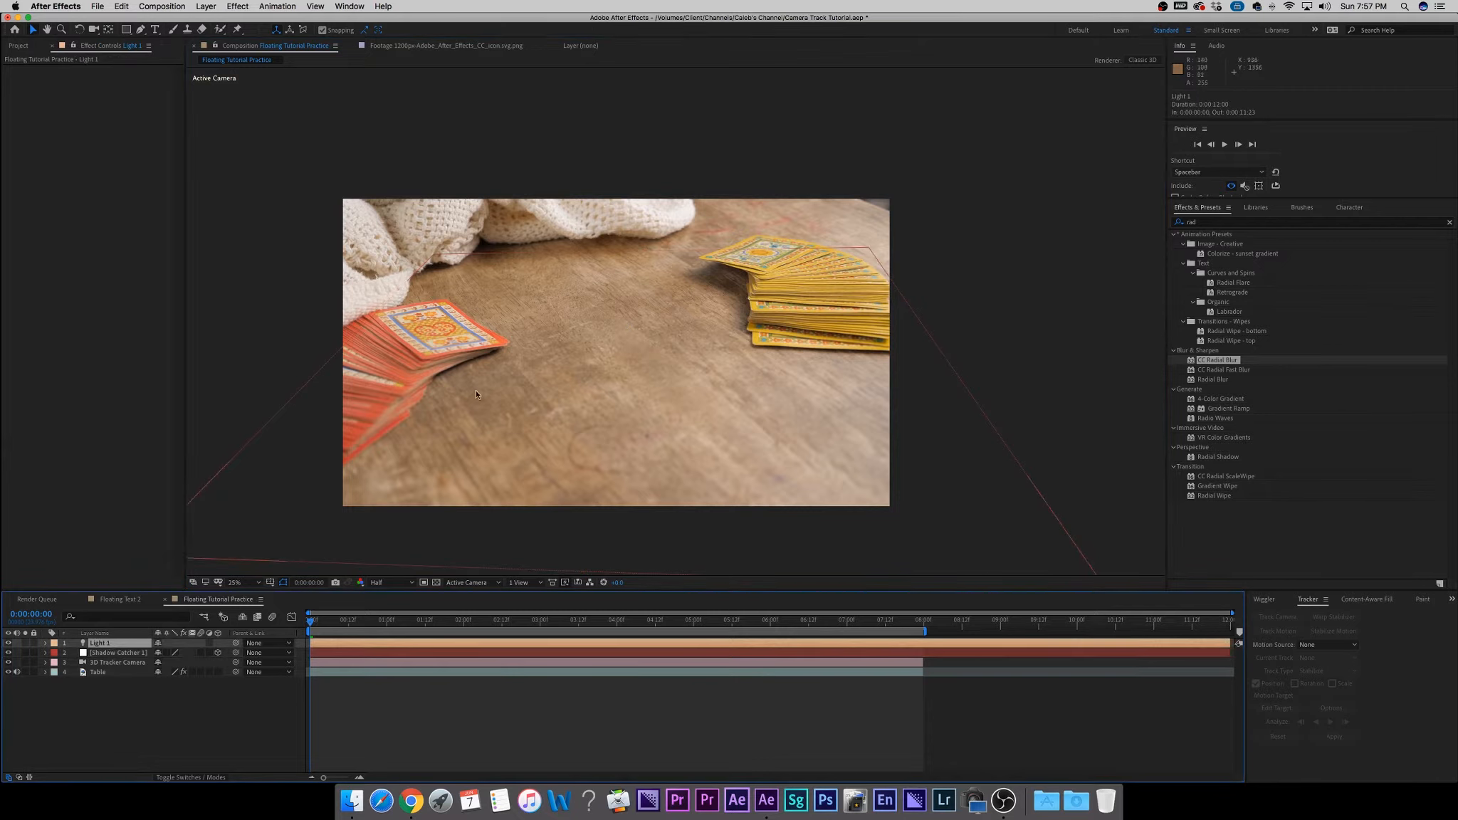
pyautogui.scroll(-2, 752, 428)
pyautogui.scroll(-1, 754, 428)
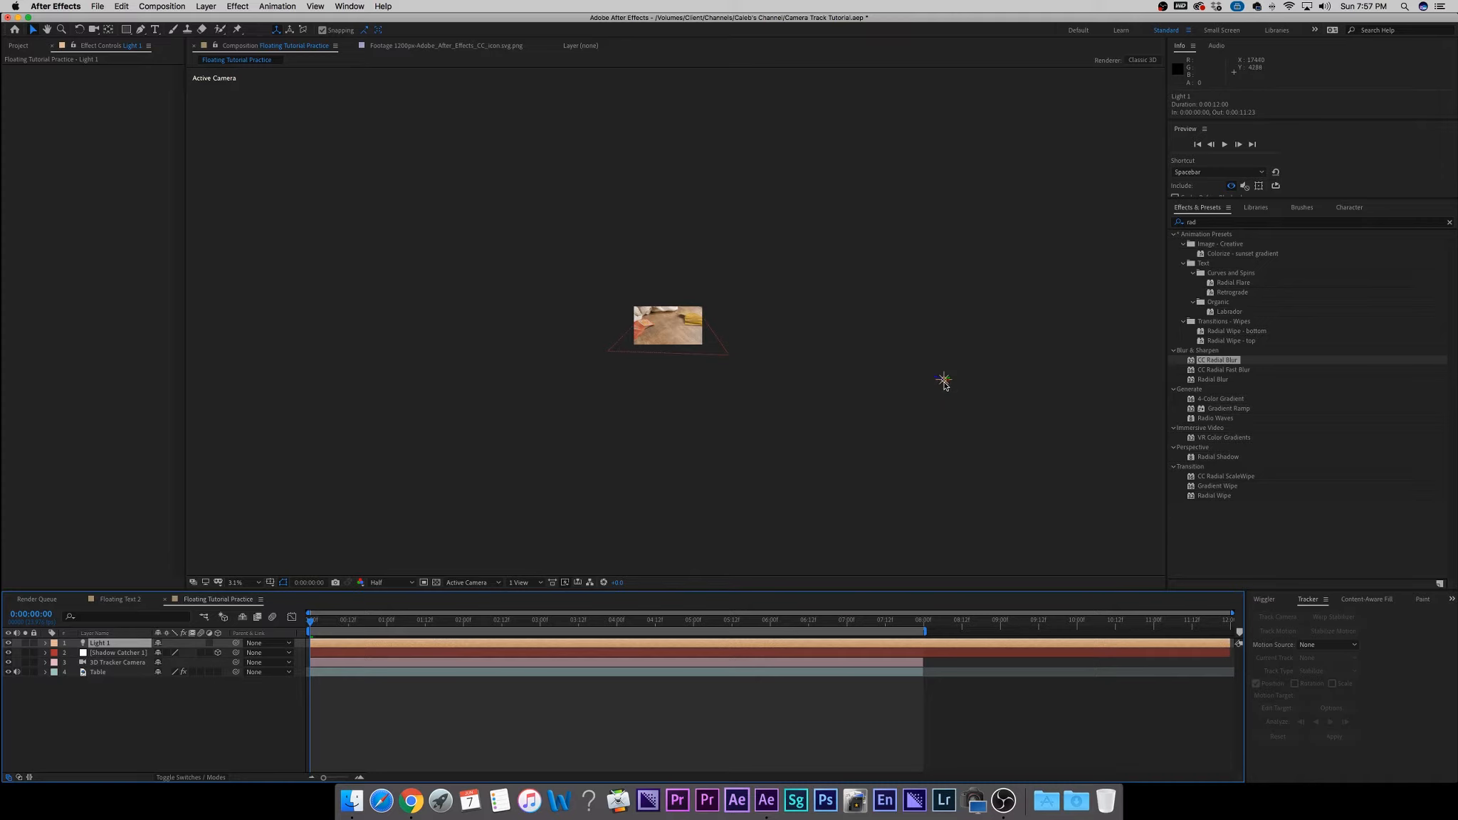
pyautogui.scroll(3, 910, 385)
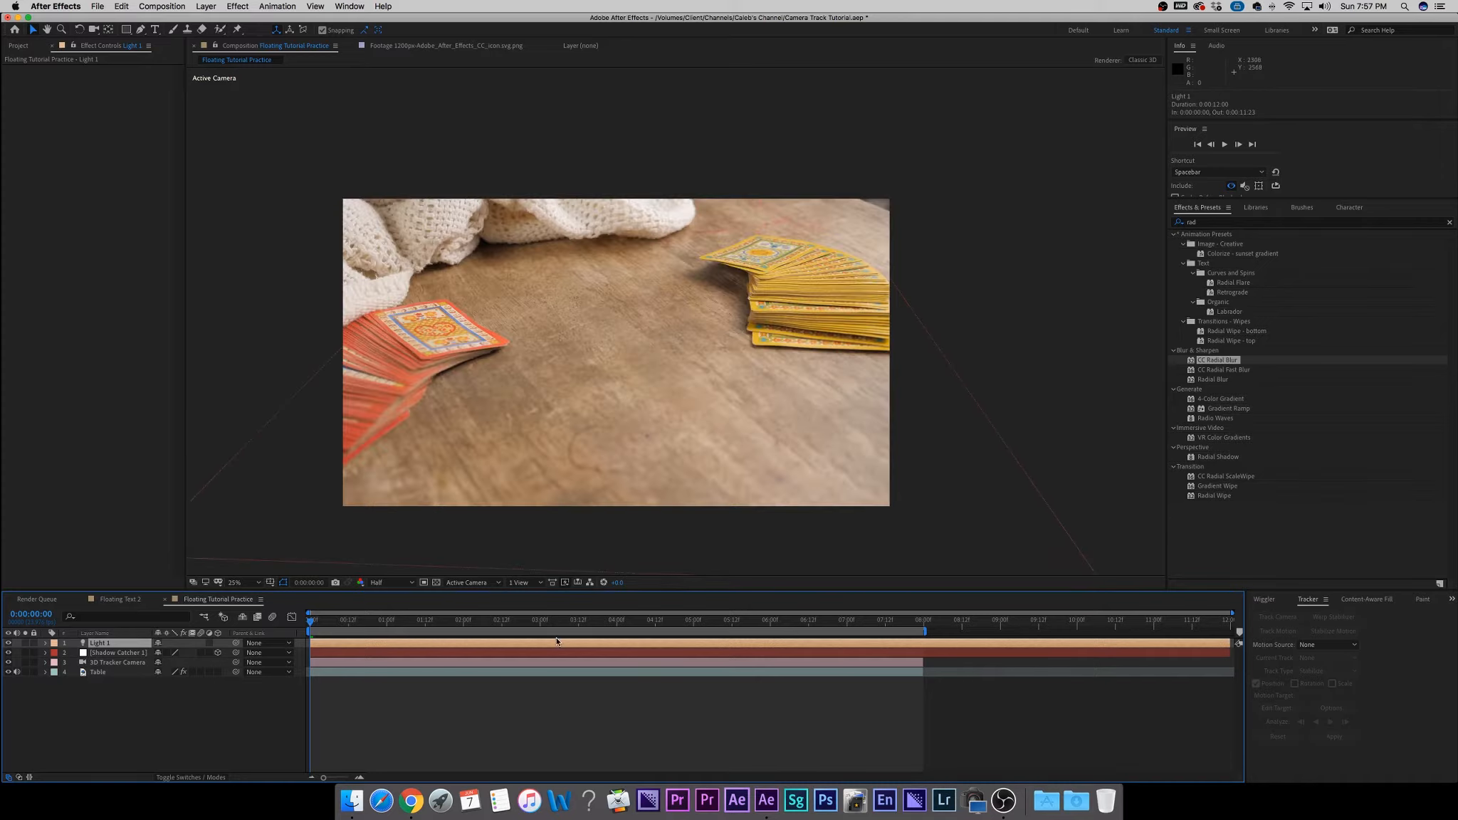
pyautogui.click(570, 721)
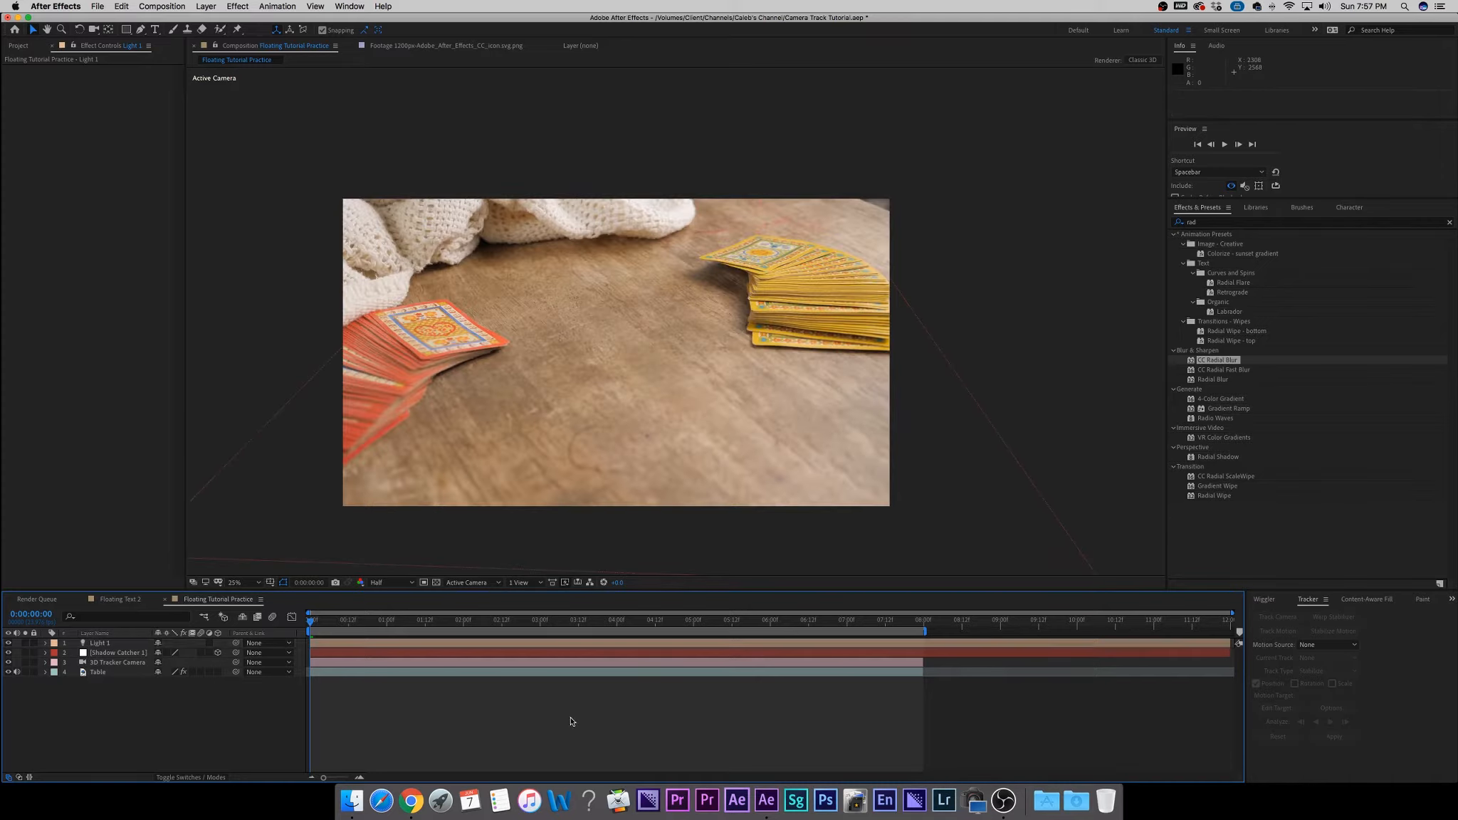
# Create a text layer from the 3D Camera Tracker points between the two card stacks on the tabletop.
pyautogui.click(108, 674)
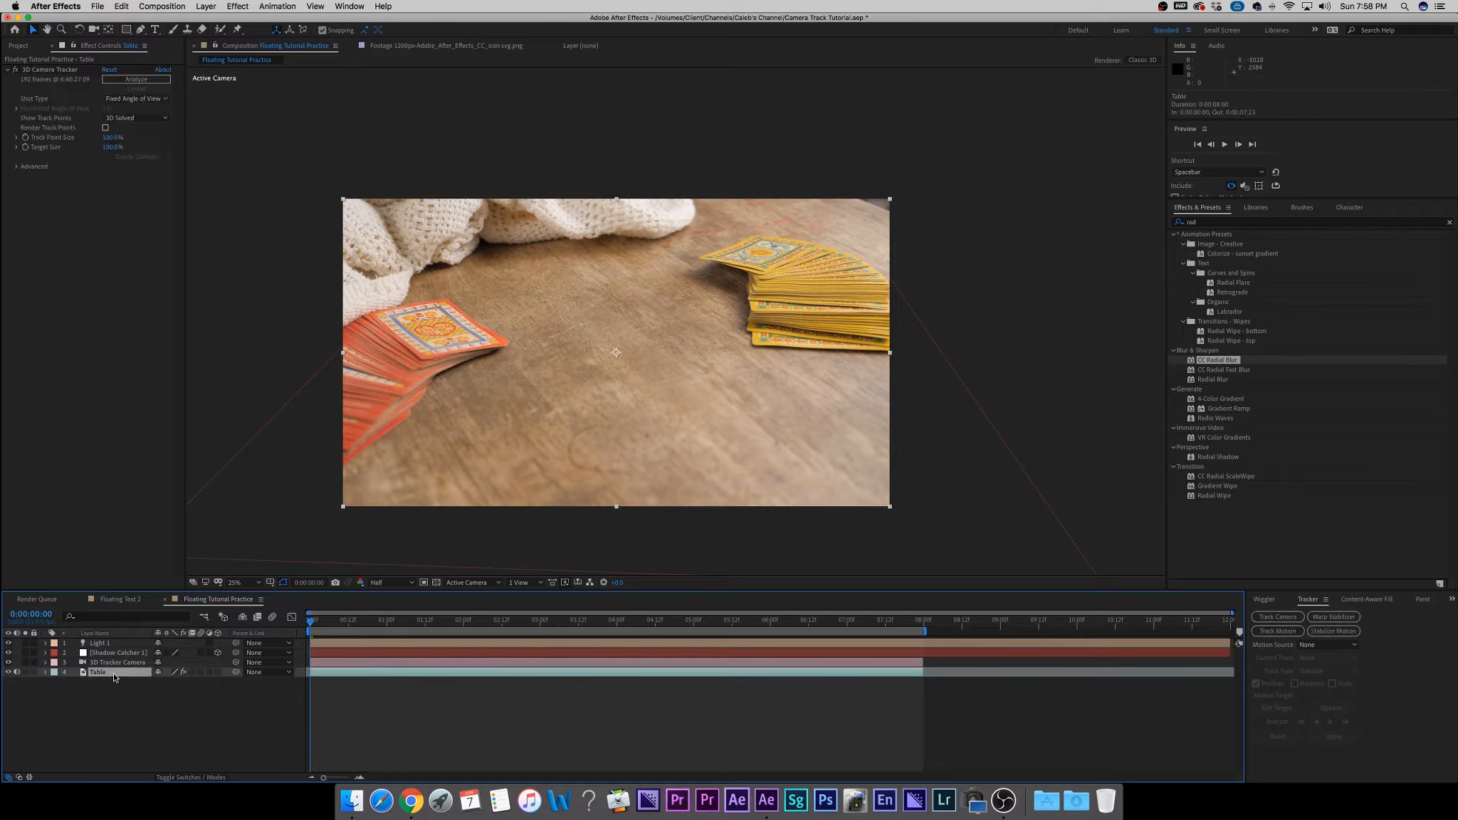
pyautogui.click(57, 69)
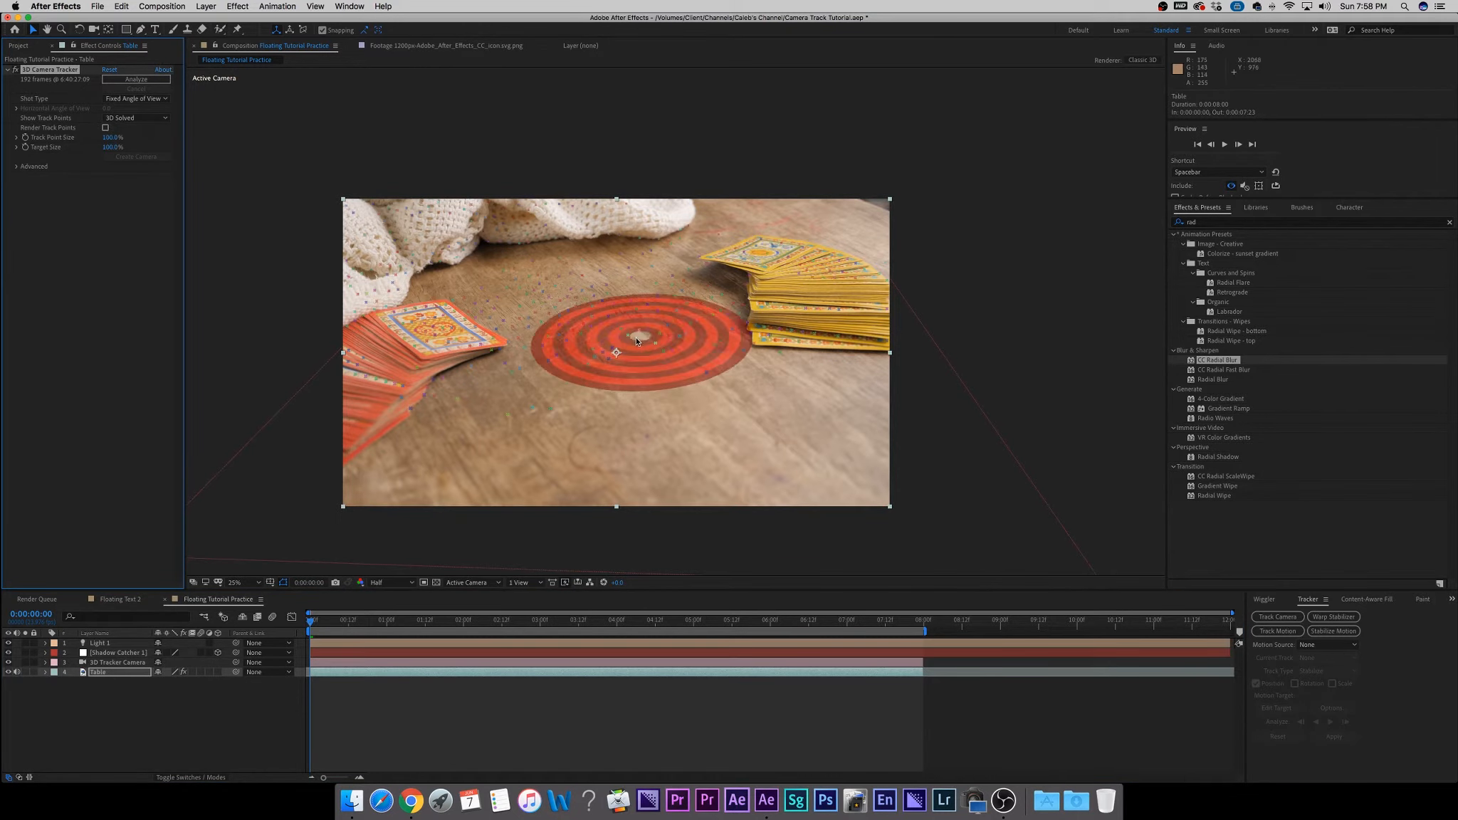
pyautogui.rightClick(635, 342)
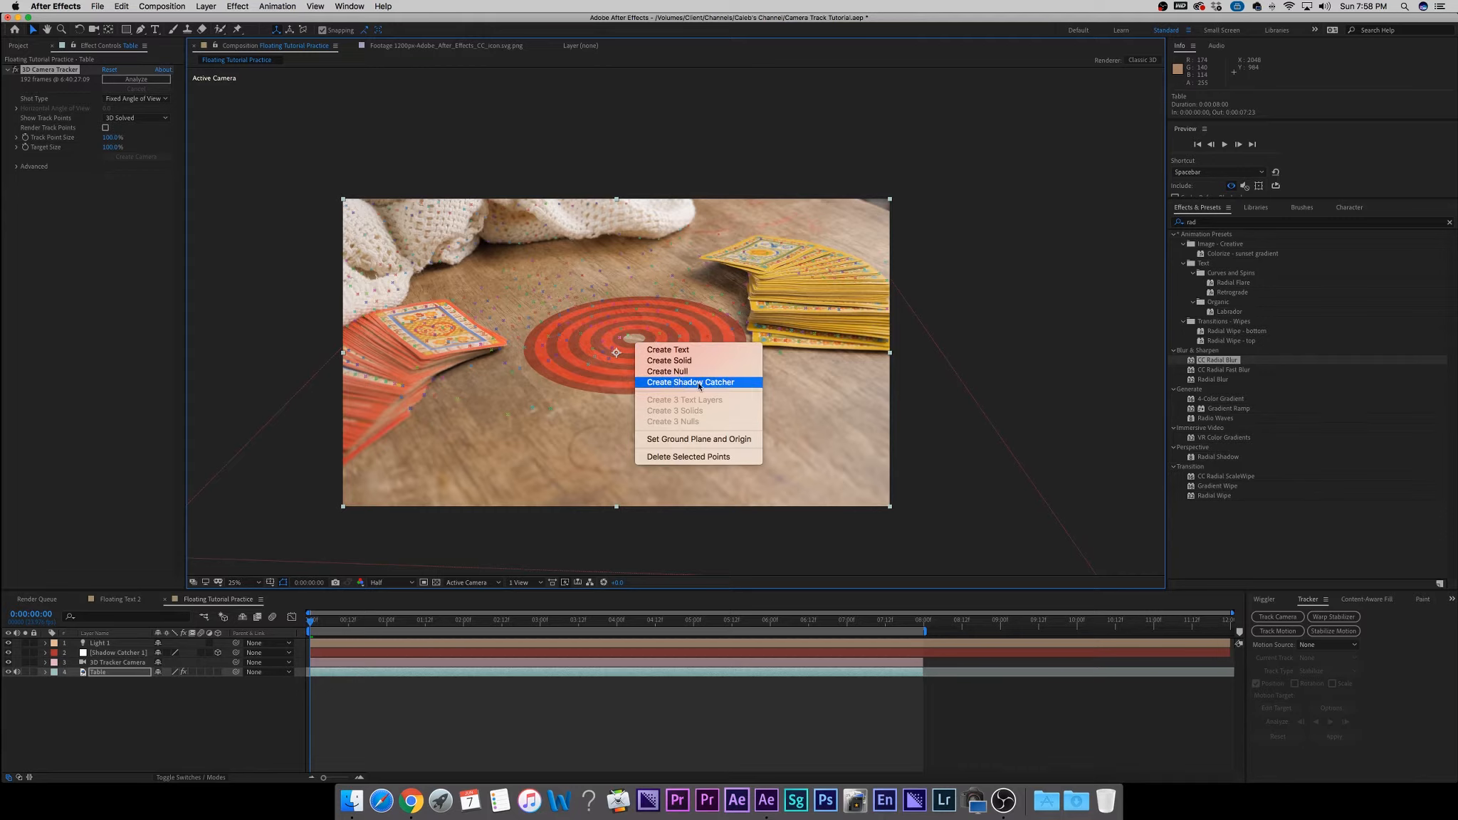
pyautogui.click(668, 351)
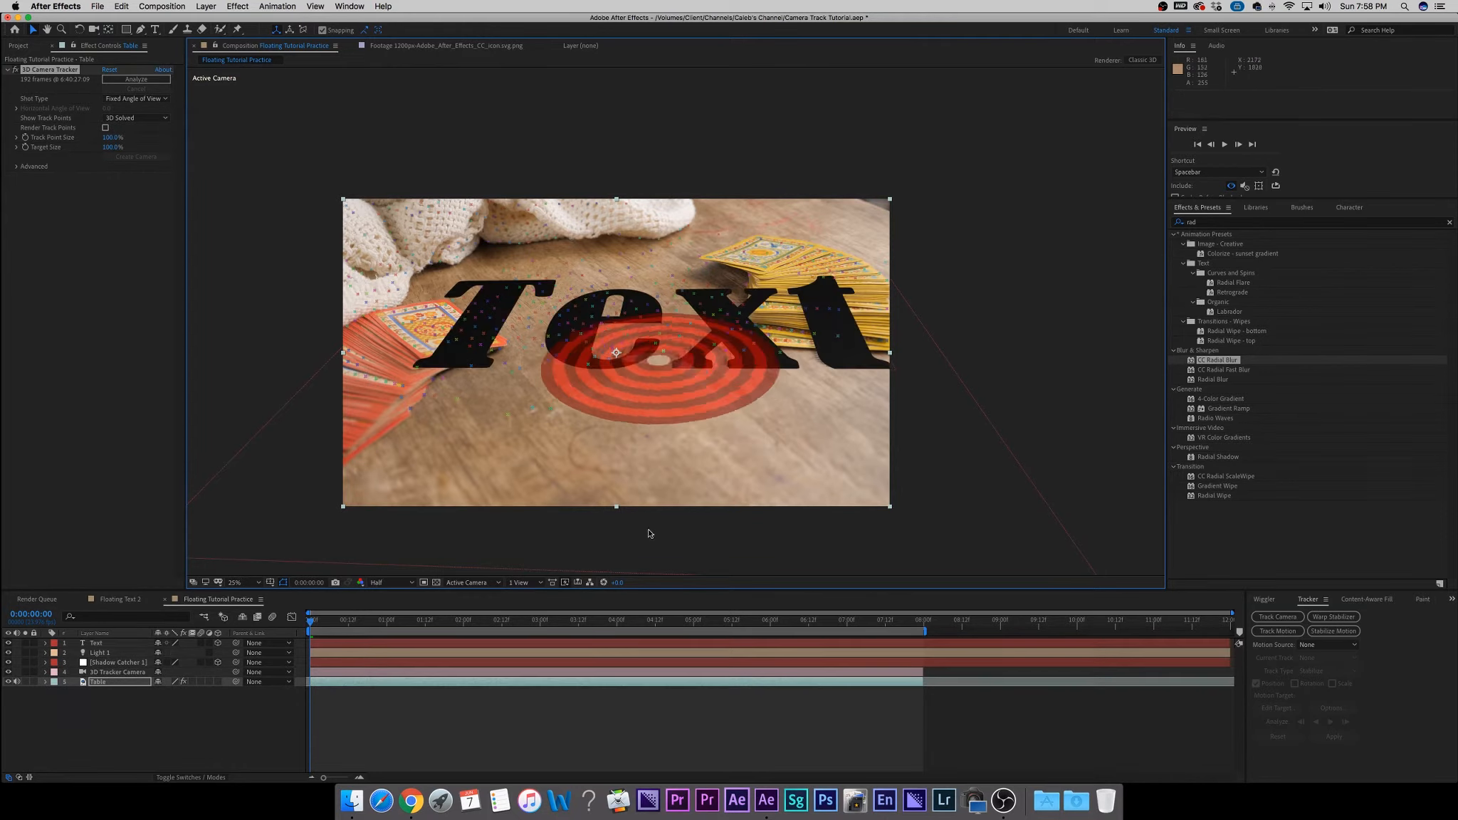
pyautogui.click(711, 757)
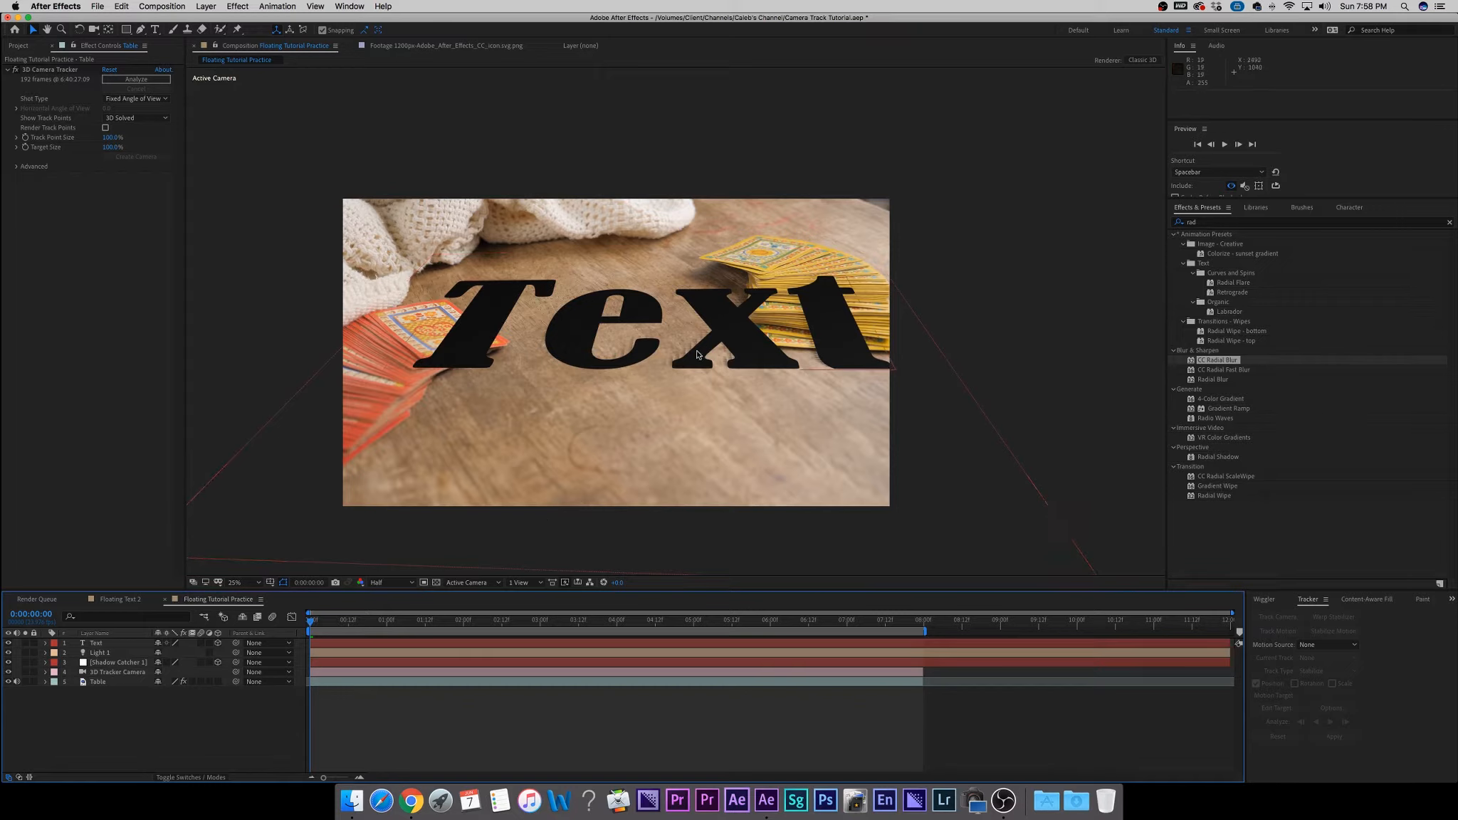
# Select the new text layer and bring up its character formatting settings.
pyautogui.click(720, 357)
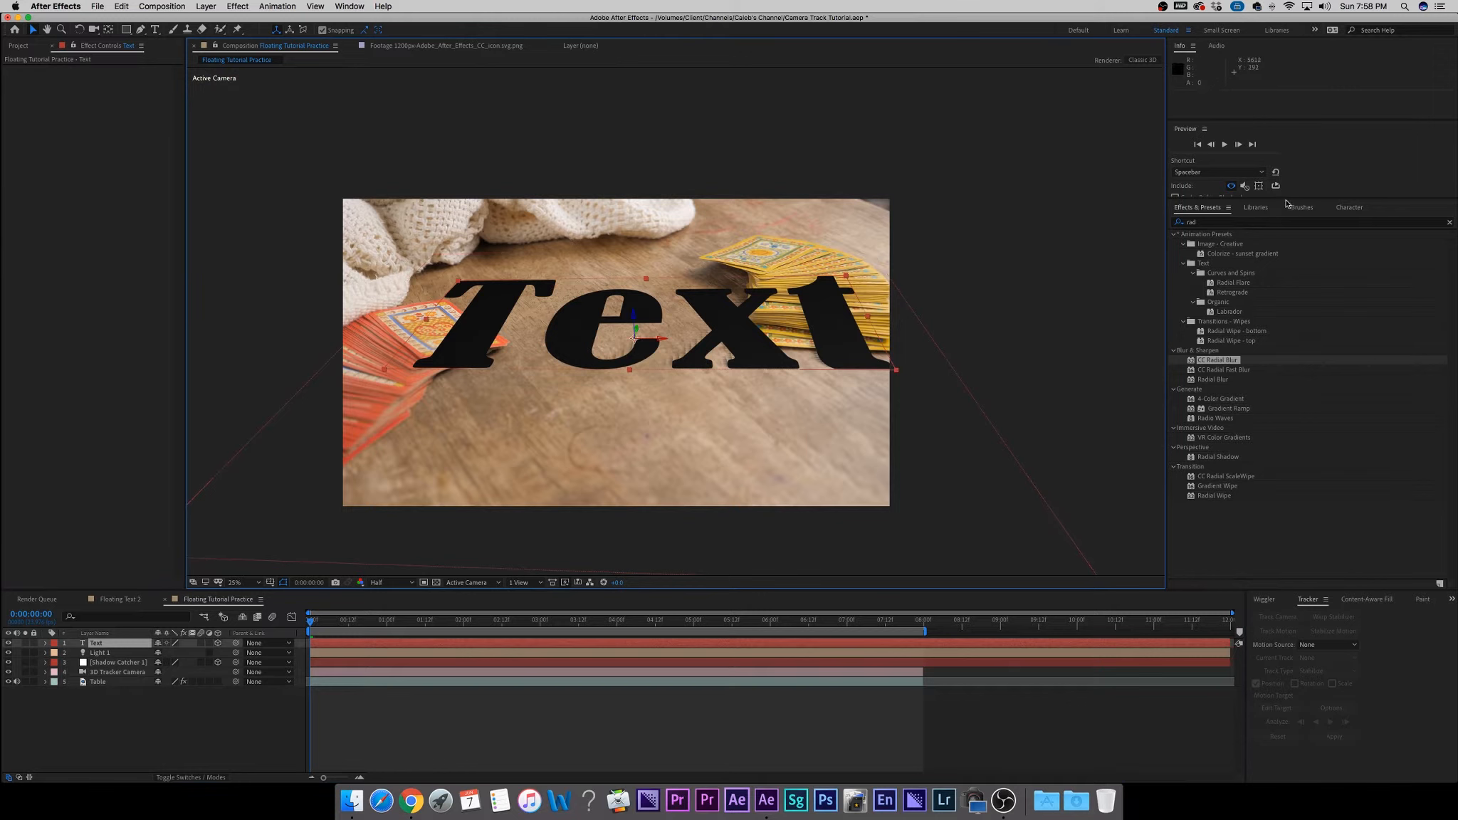
pyautogui.moveTo(1287, 201); pyautogui.dragTo(1307, 318)
pyautogui.click(1348, 319)
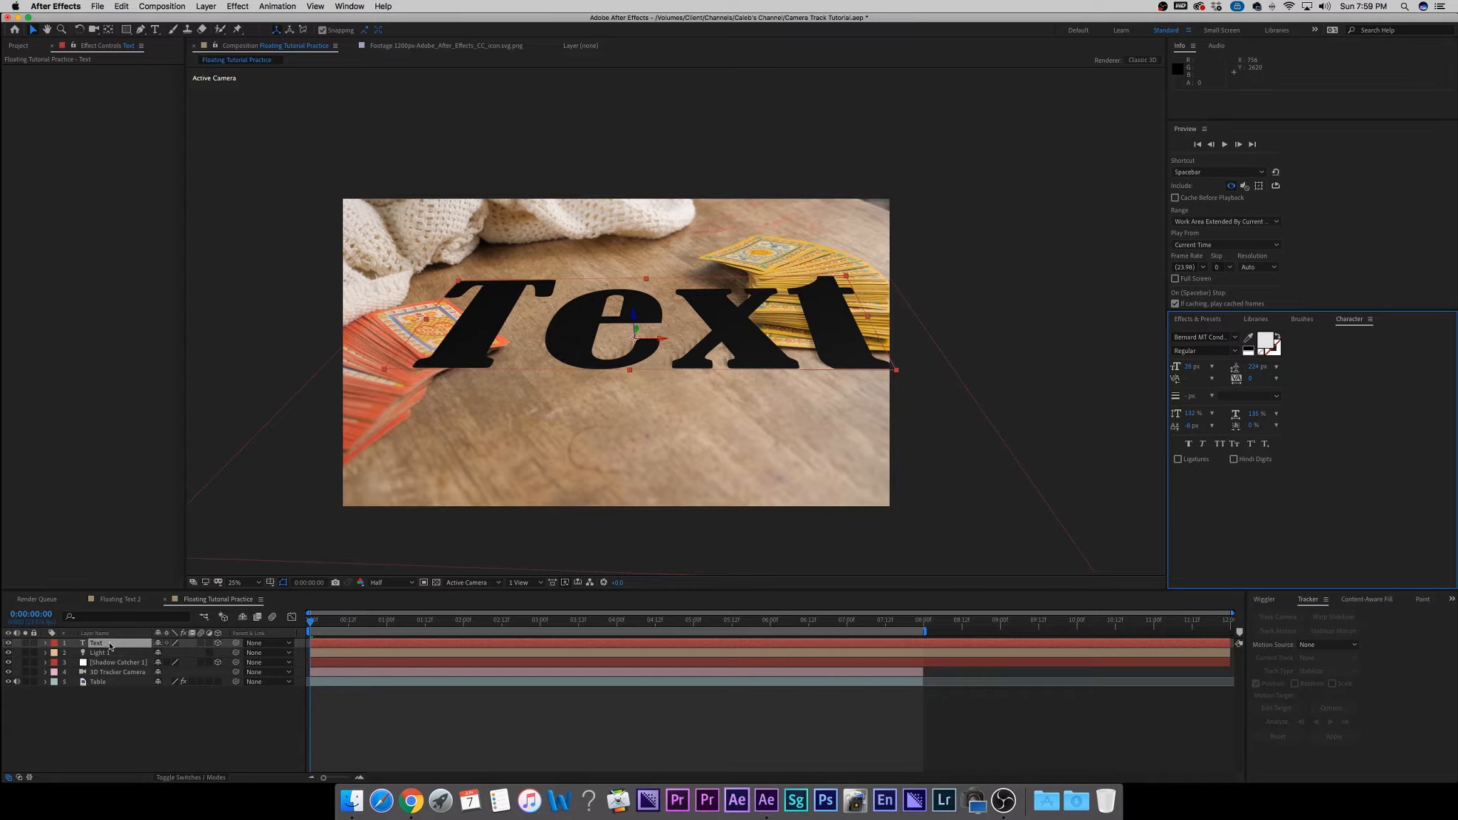
# Set the text layer's X Rotation to 90° to stand it upright on the table.
pyautogui.click(46, 644)
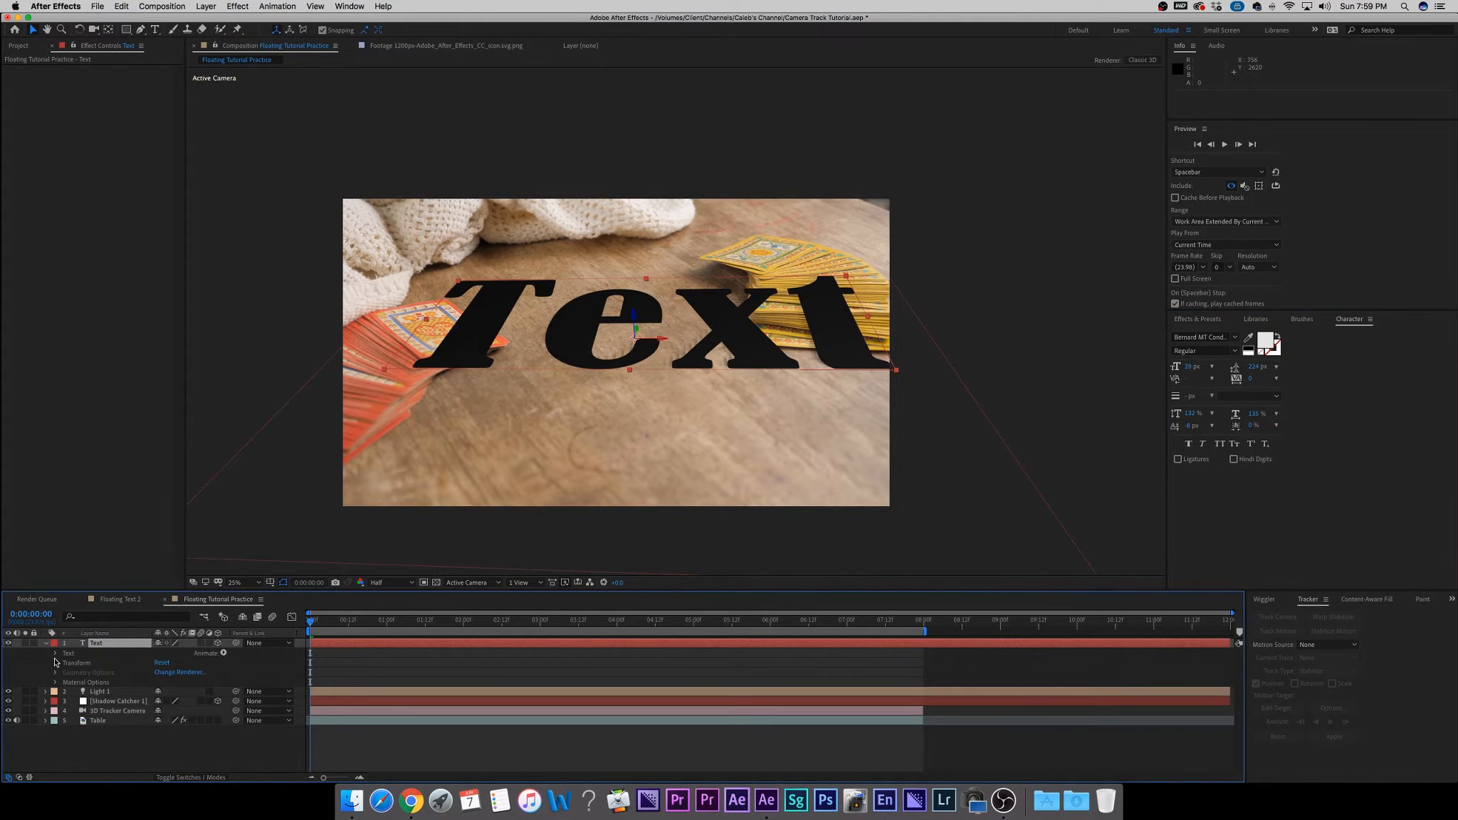
pyautogui.click(56, 665)
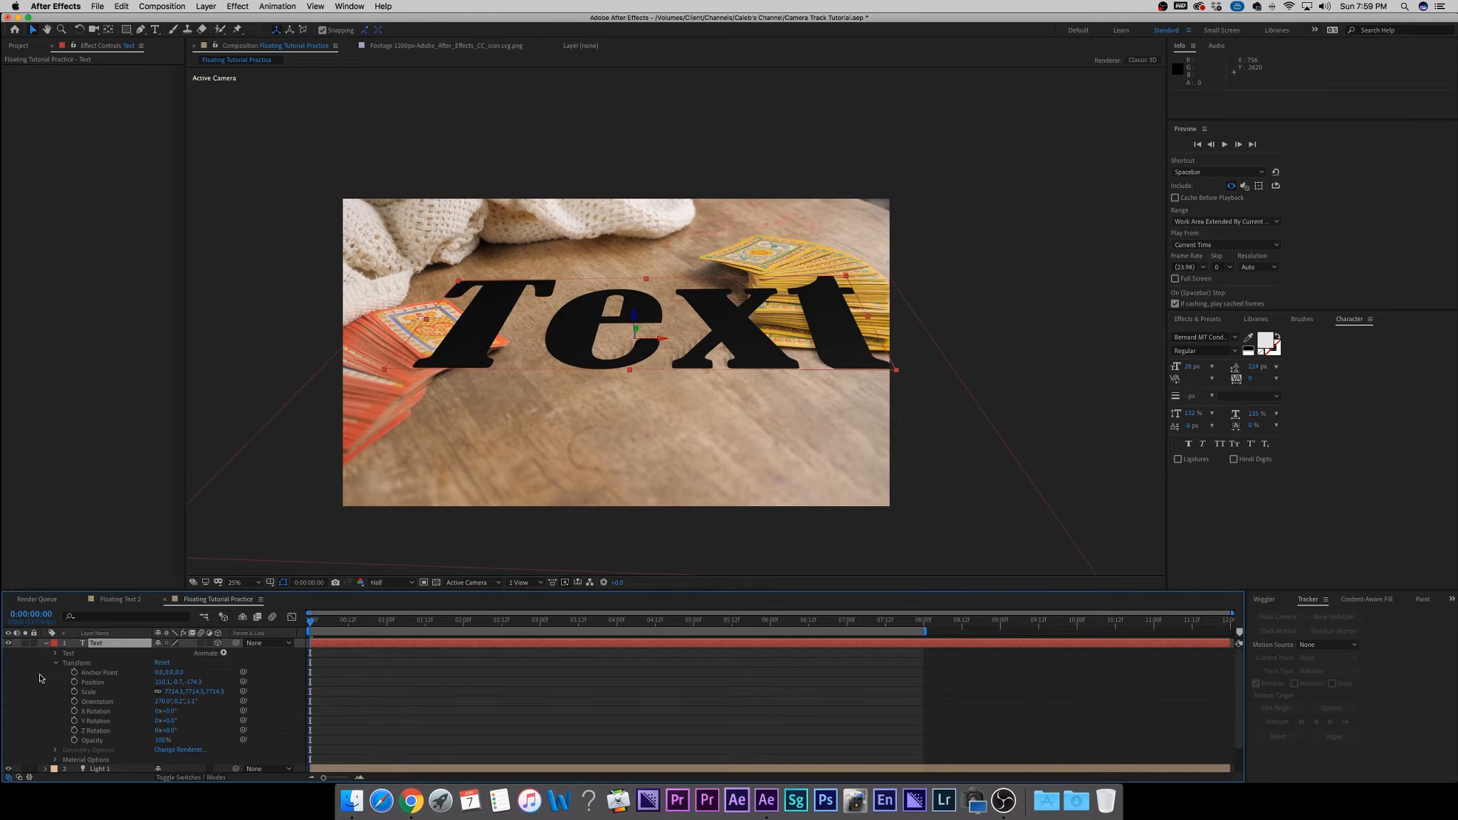
pyautogui.click(171, 712)
pyautogui.write('90')
pyautogui.press('Return')
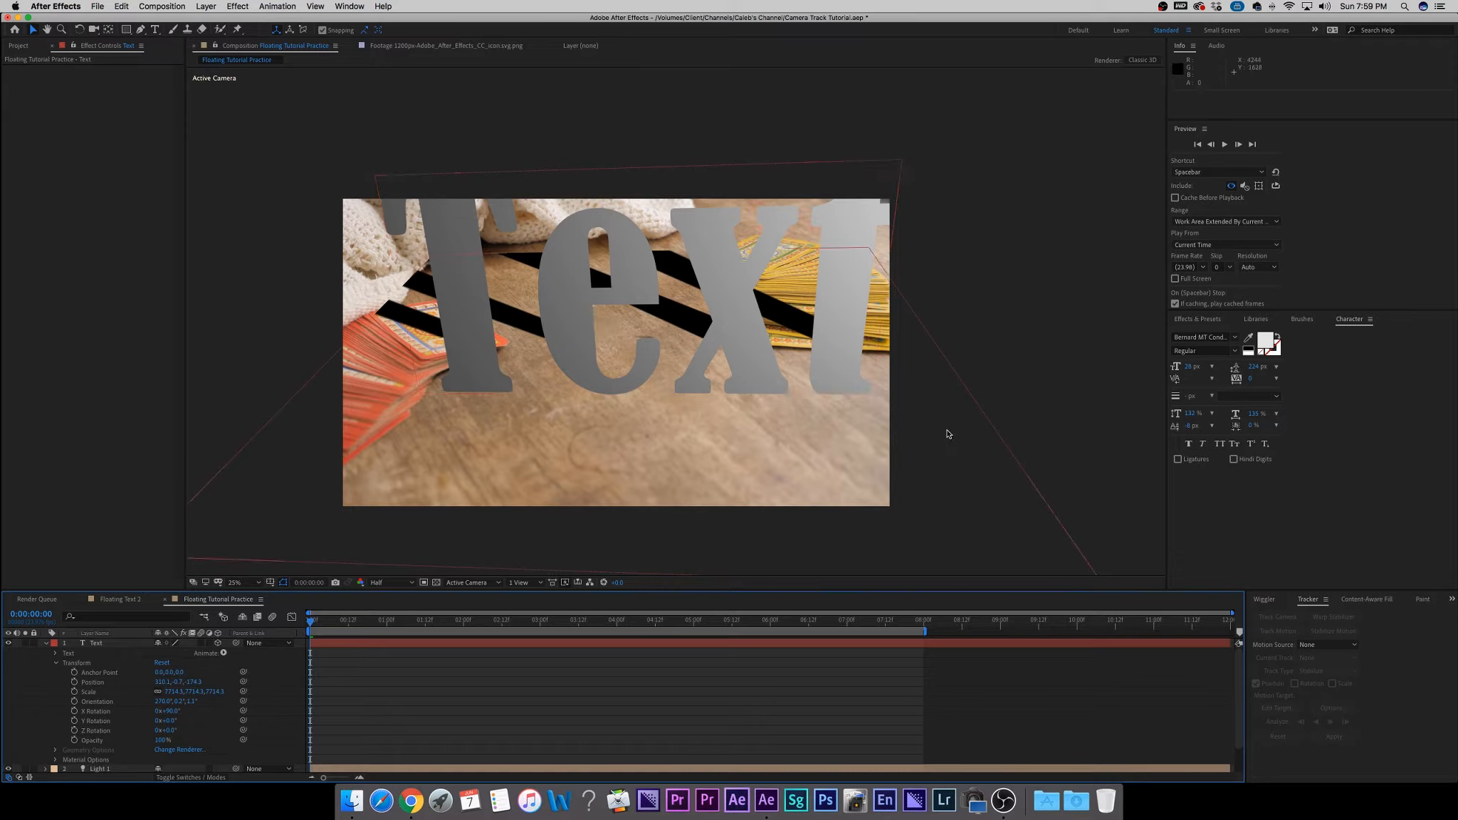
# Examine the light's position outside the frame relative to the upright text and its shadow.
pyautogui.press(',')
pyautogui.press(',')
pyautogui.press(',')
pyautogui.press(',')
pyautogui.press(',')
pyautogui.press(',')
pyautogui.press('.')
pyautogui.press('.')
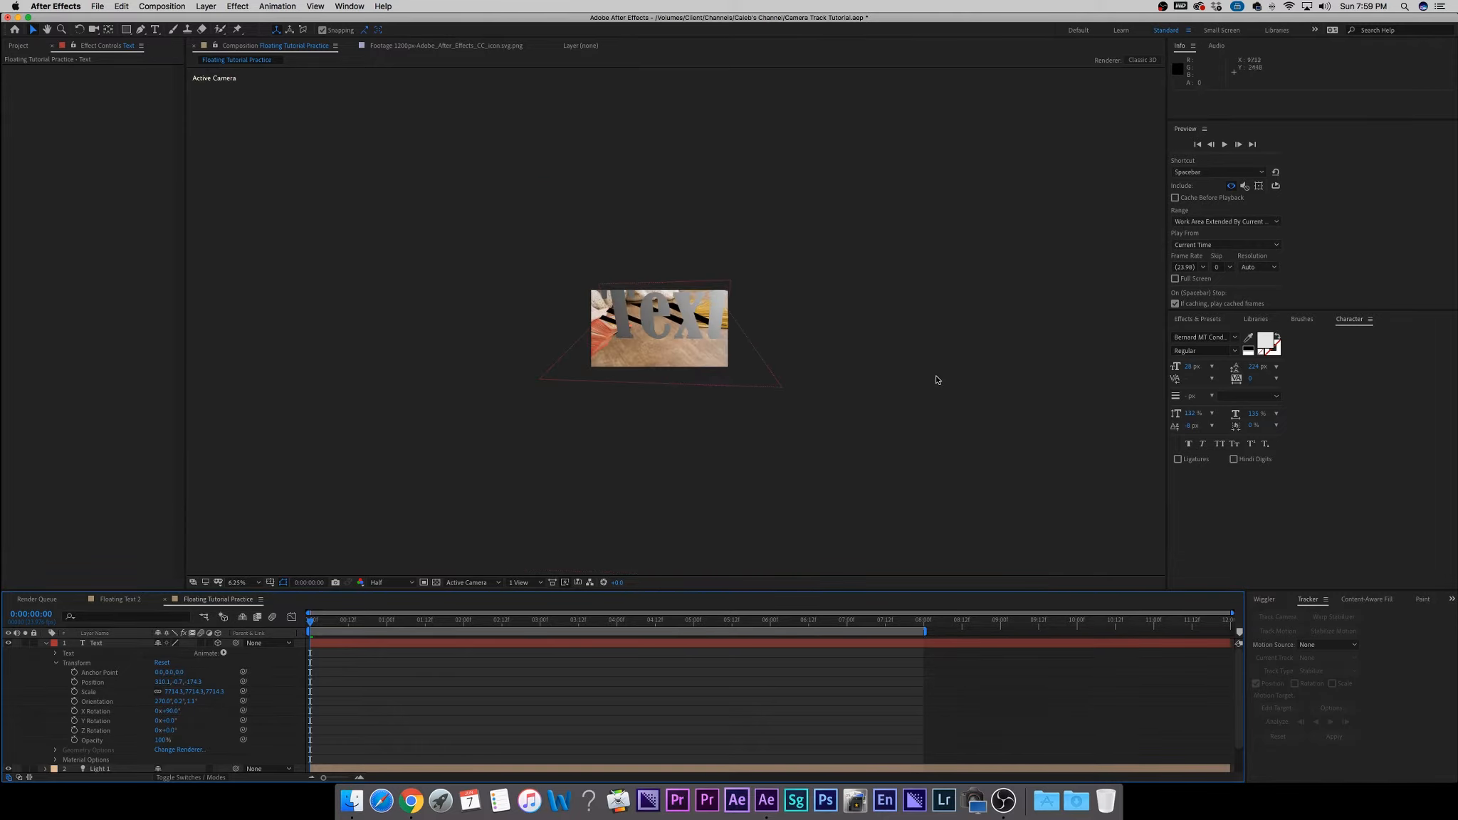
pyautogui.press(',')
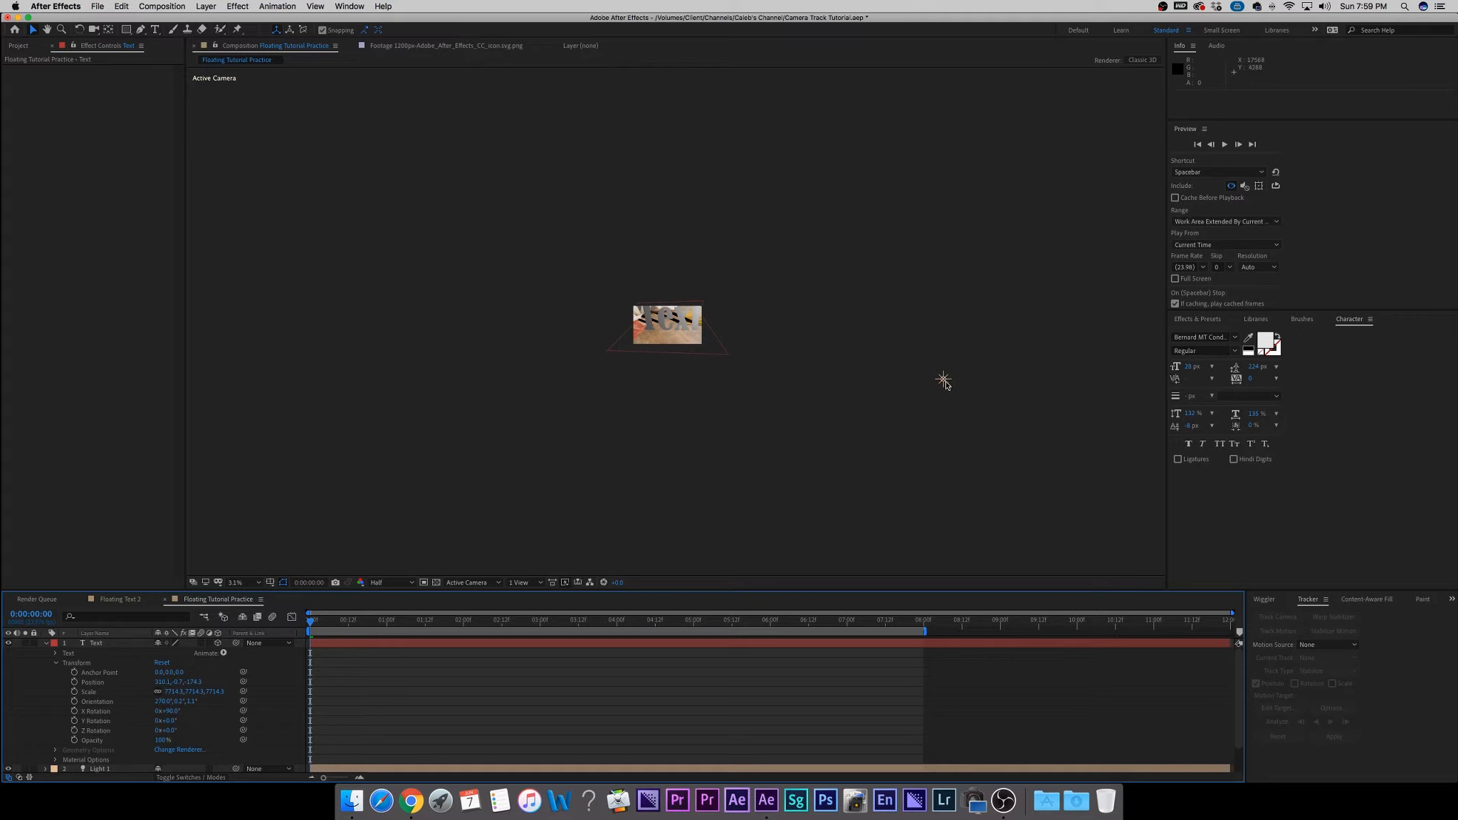
pyautogui.press('.')
pyautogui.press('.')
pyautogui.press('.')
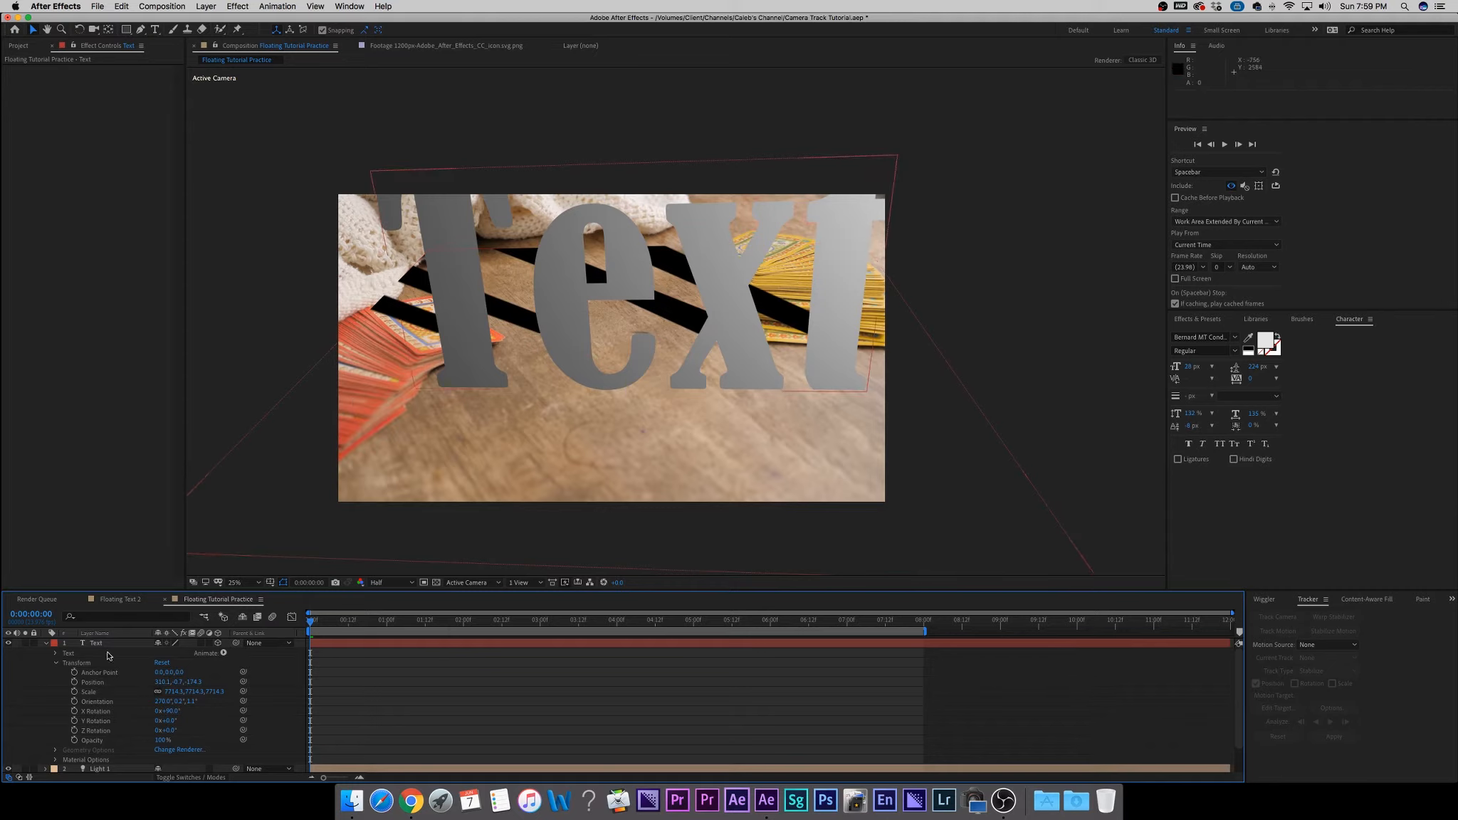
# Narrow the shadow catcher to about 58% width to test the shadow's extent, and widen it again to about 298%.
pyautogui.click(45, 644)
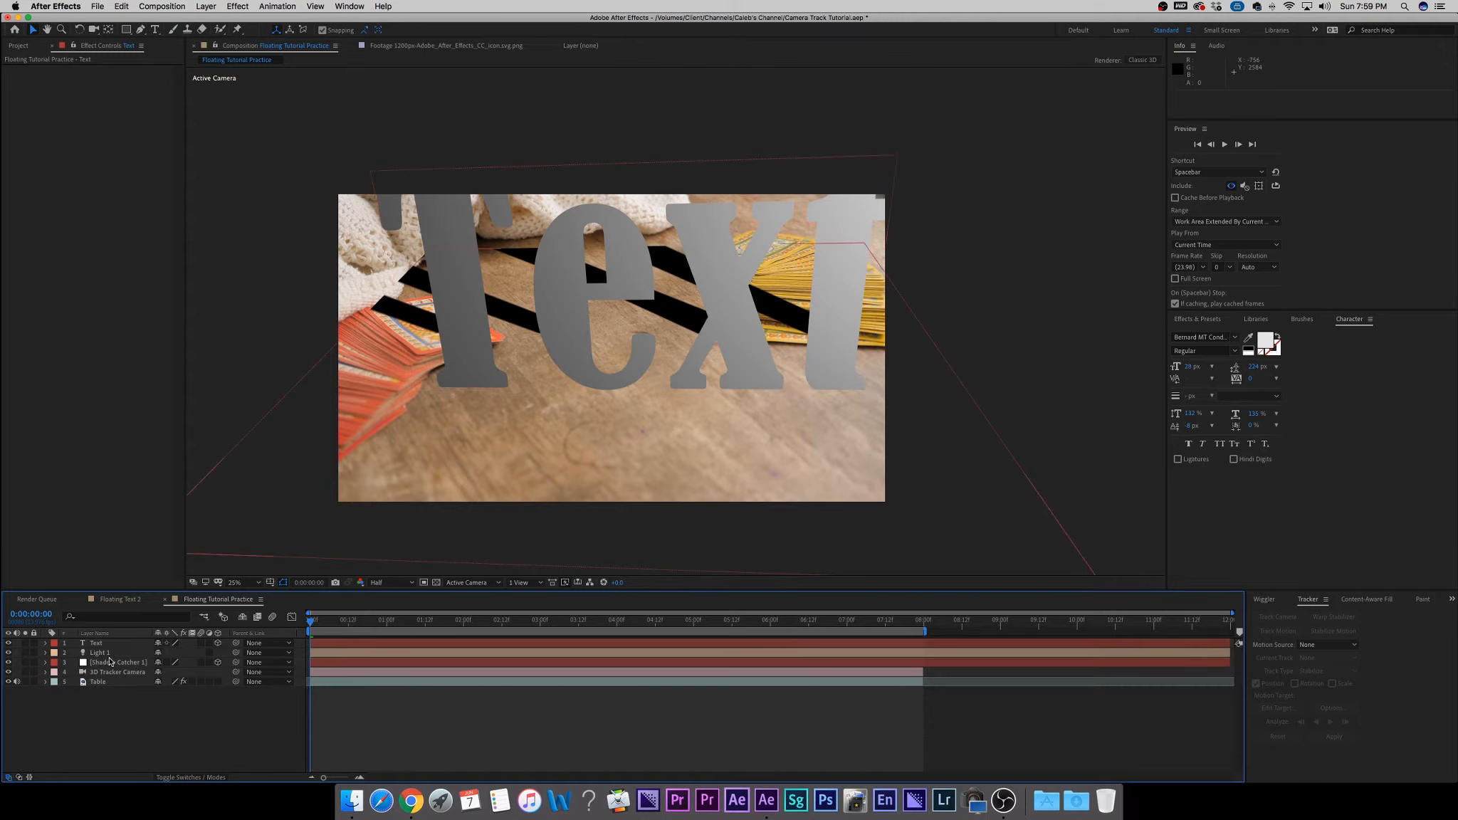
pyautogui.click(112, 663)
pyautogui.moveTo(332, 349); pyautogui.dragTo(551, 364)
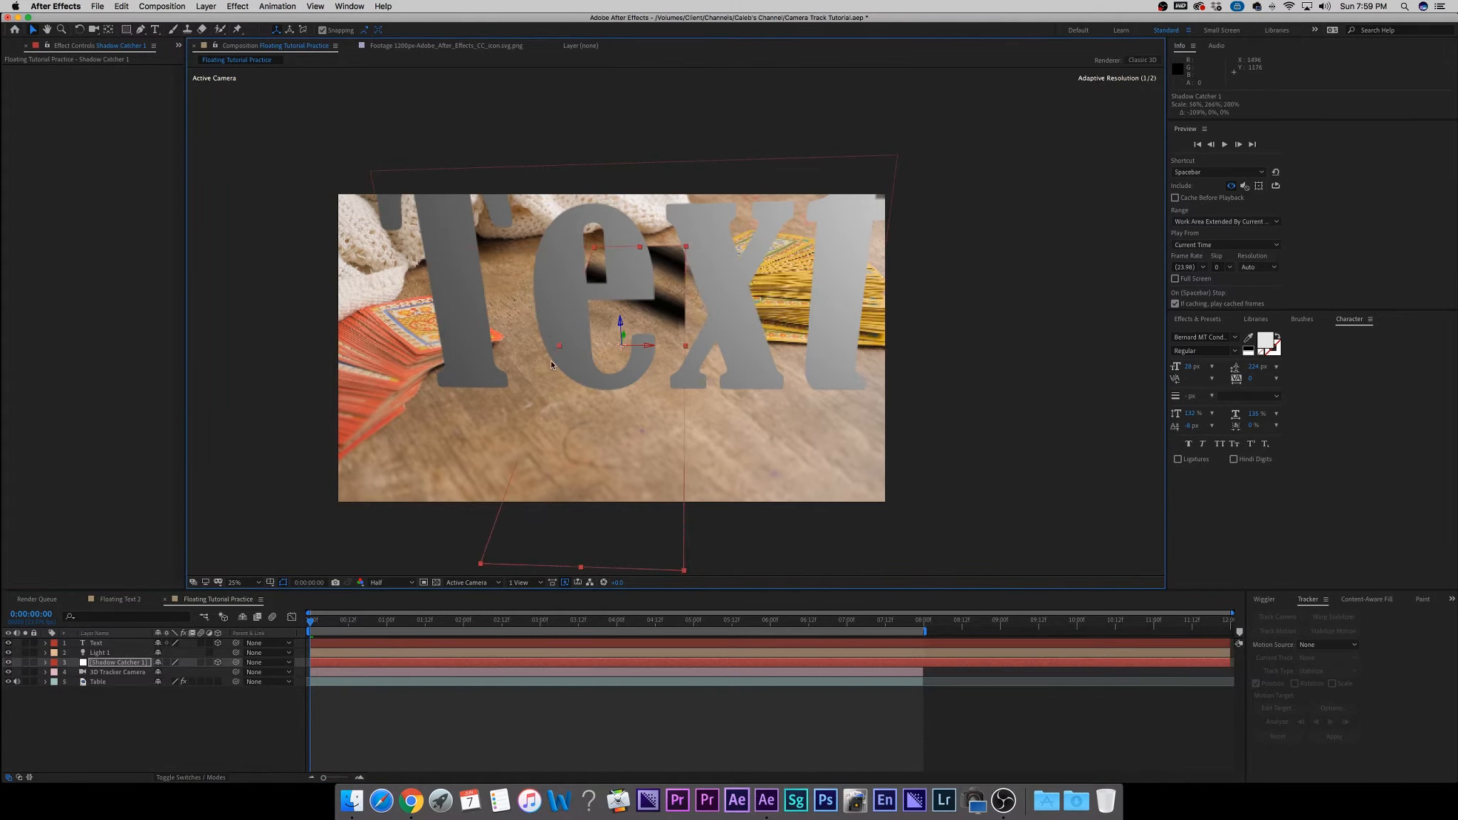
pyautogui.moveTo(560, 350); pyautogui.dragTo(288, 346)
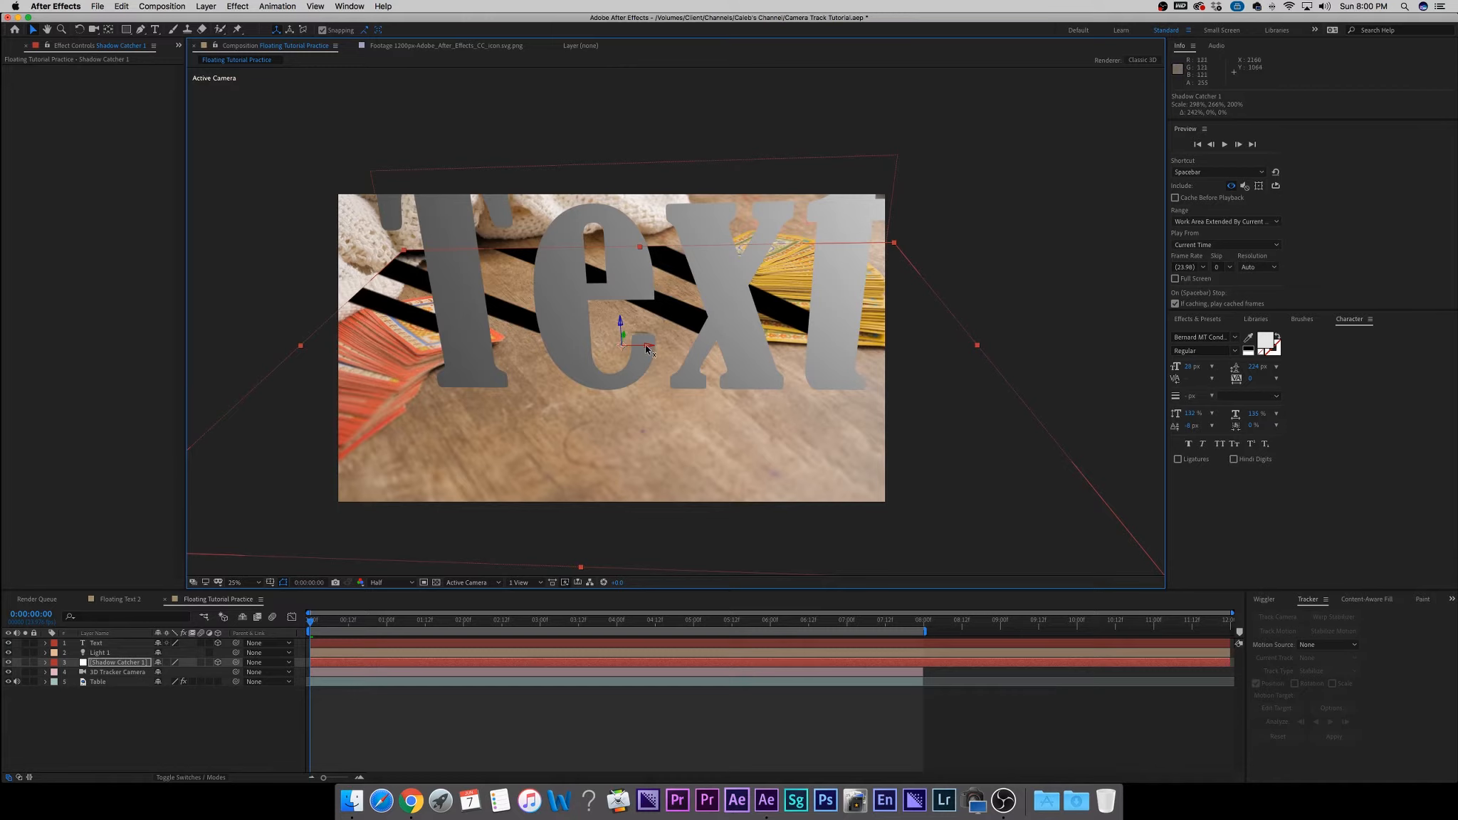
# Scale the upright text layer down uniformly until it fits on the tabletop between the two card stacks.
pyautogui.click(536, 213)
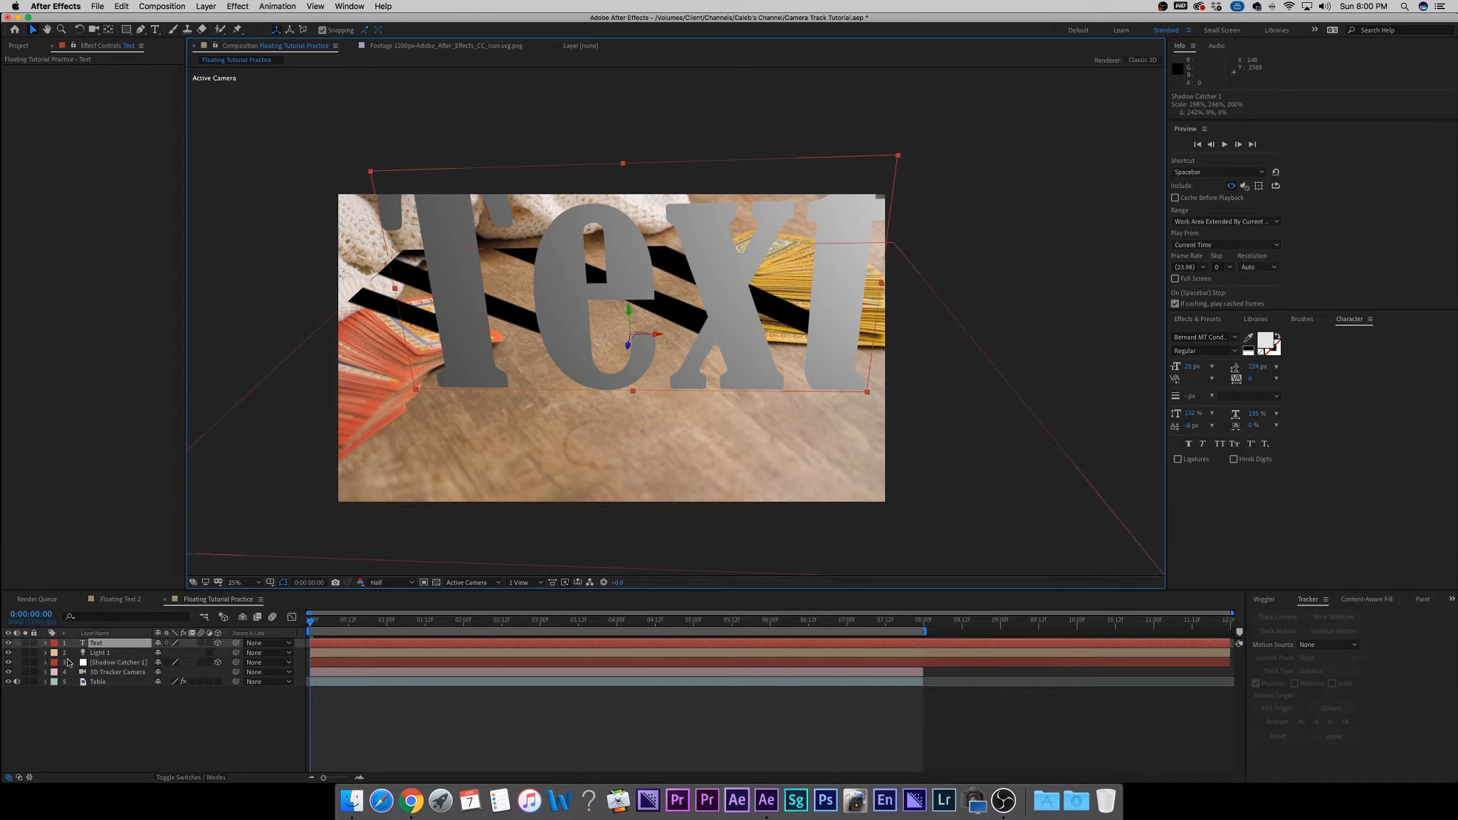
pyautogui.click(45, 644)
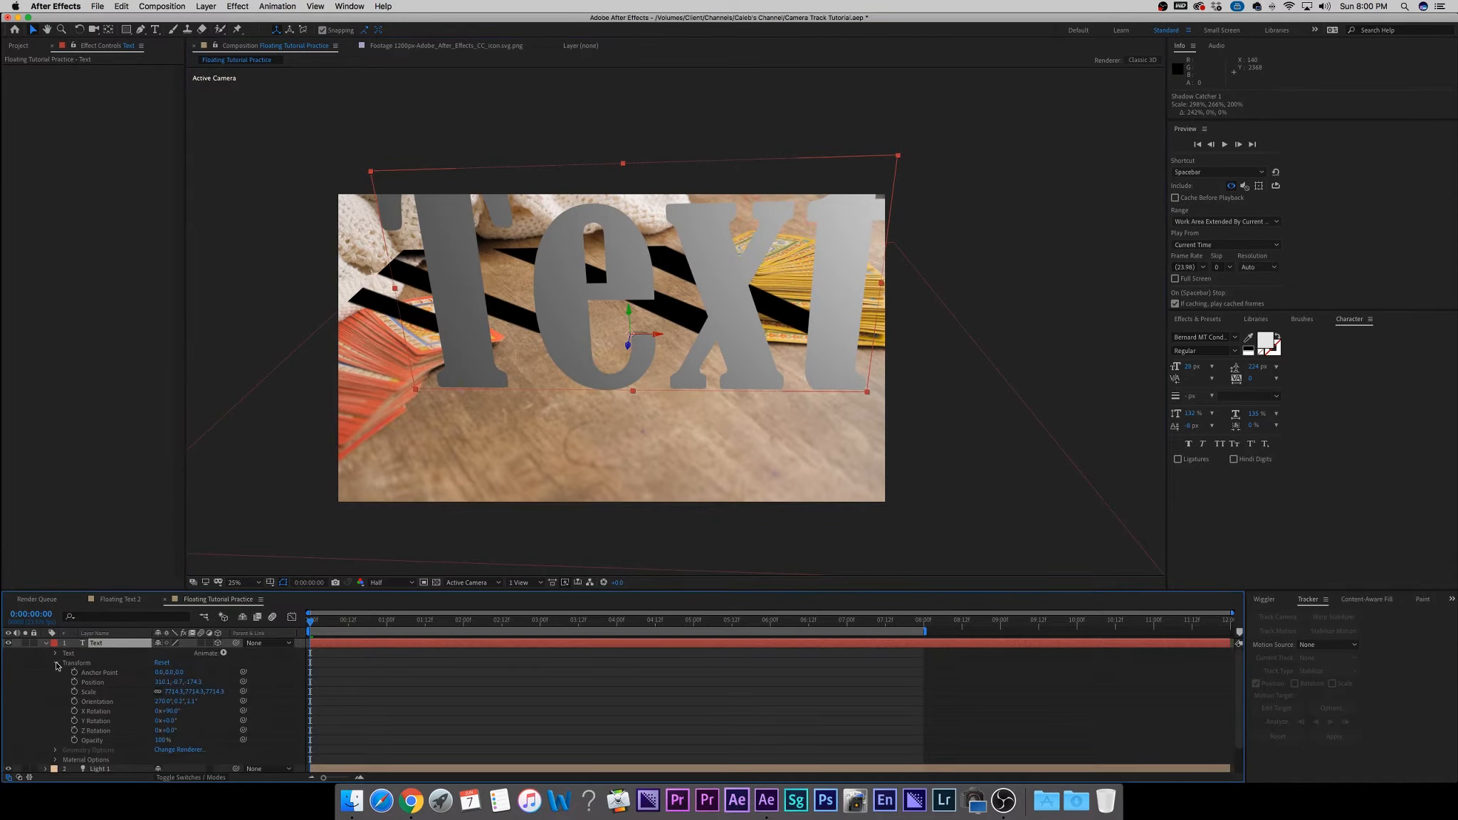
pyautogui.click(104, 646)
pyautogui.press('s')
pyautogui.moveTo(171, 653); pyautogui.dragTo(86, 653)
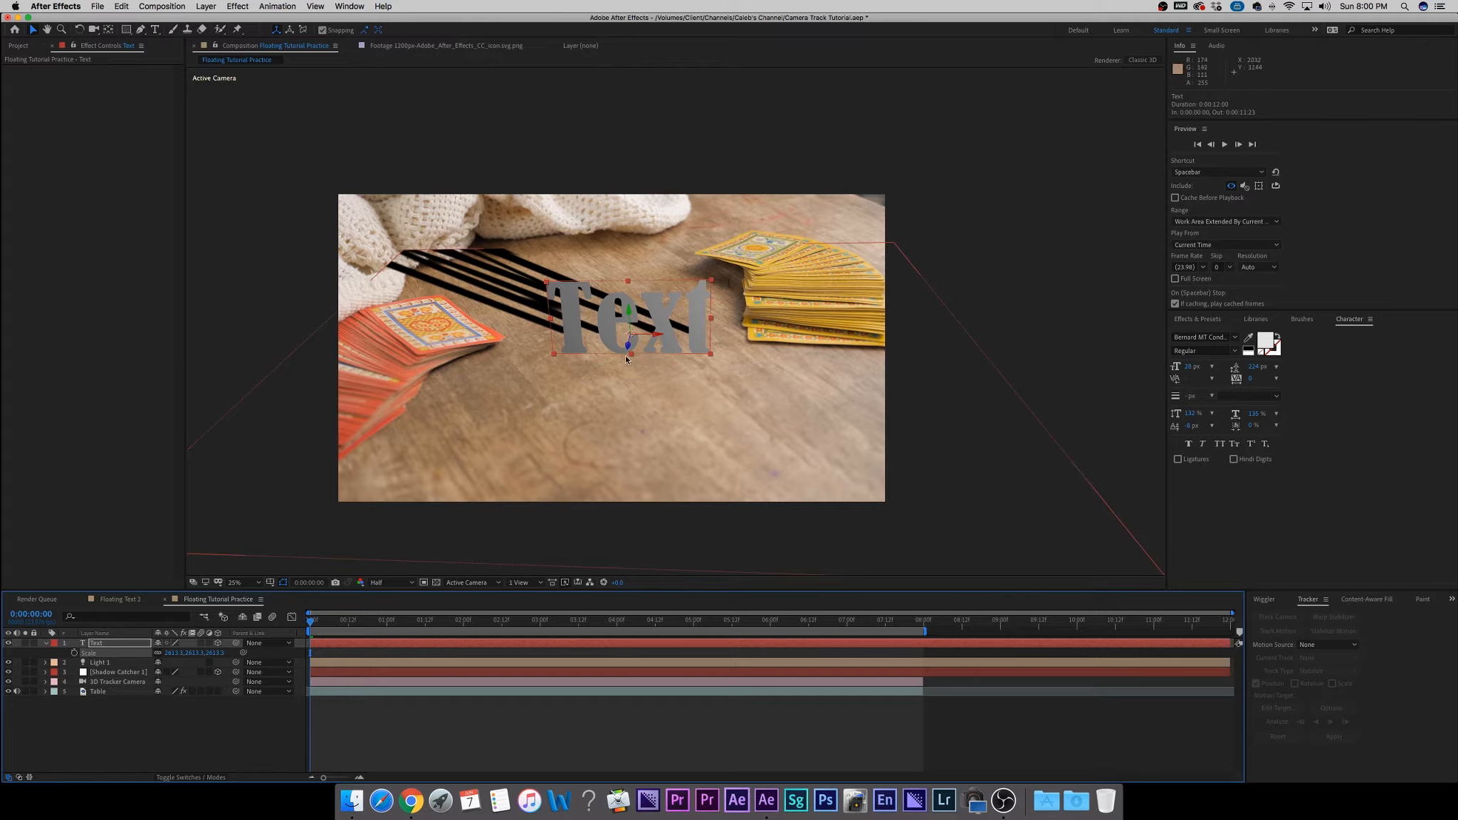
# Shift the text slightly towards the camera and turn it about its vertical axis to a Z orientation of about 337.5°.
pyautogui.moveTo(630, 346); pyautogui.dragTo(625, 374)
pyautogui.press('w')
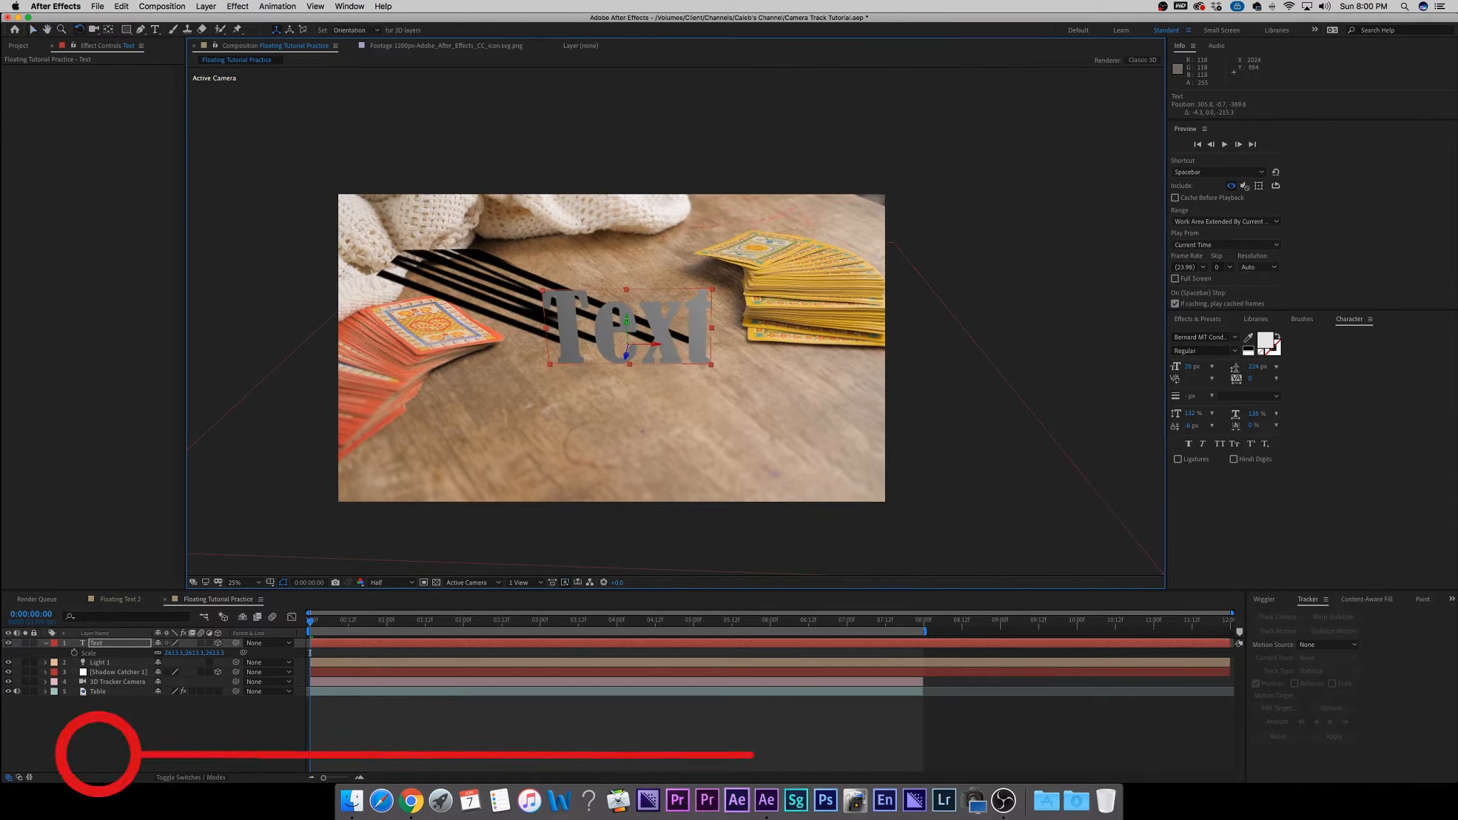
pyautogui.moveTo(627, 320); pyautogui.dragTo(632, 328)
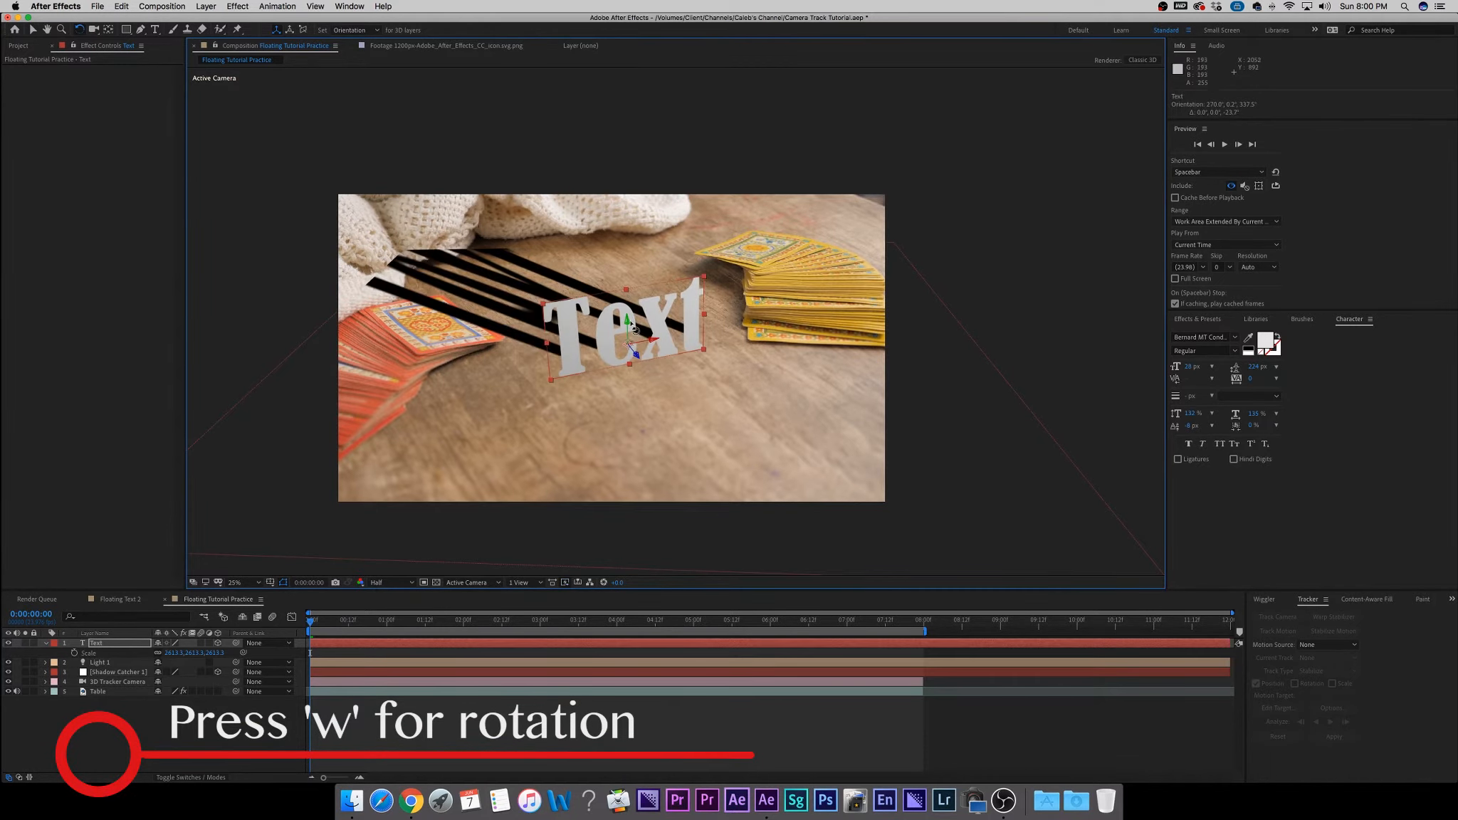
pyautogui.press('v')
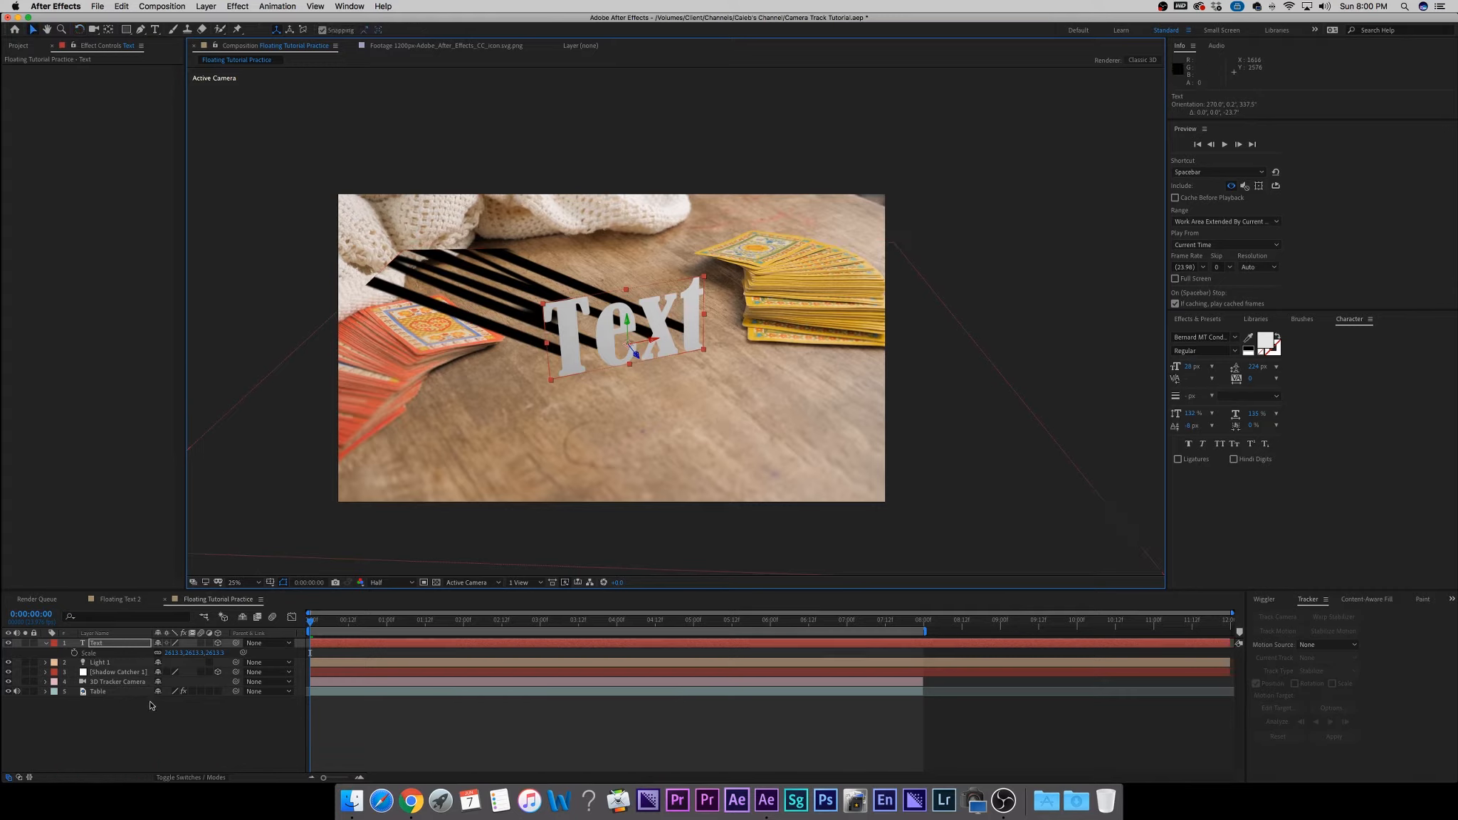
# Try moving the light outside the frame in the camera view, and undo the move.
pyautogui.scroll(-6, 683, 427)
pyautogui.scroll(1, 876, 363)
pyautogui.press('super+Down')
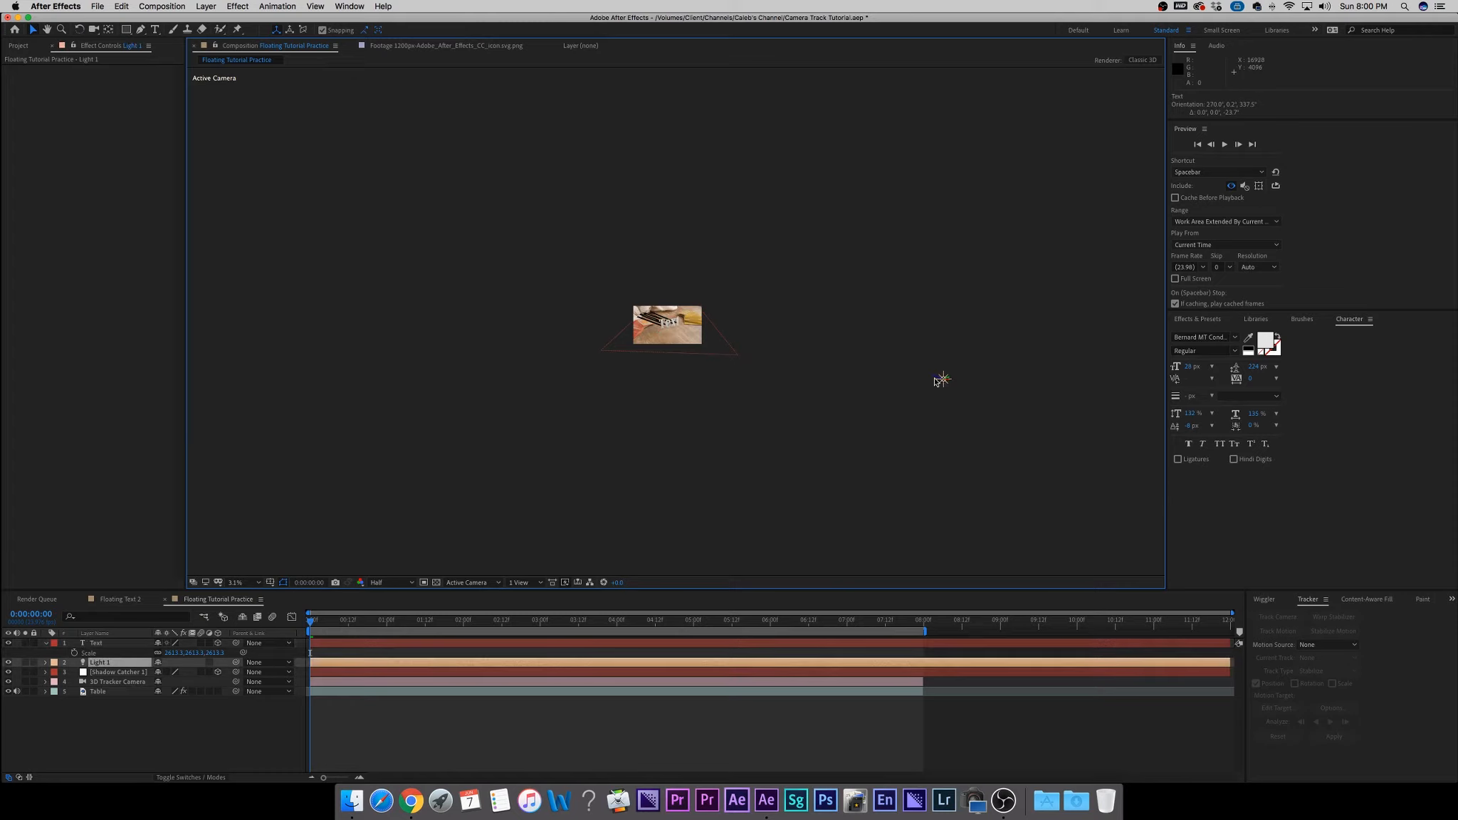
pyautogui.moveTo(942, 379)
pyautogui.mouseDown()
pyautogui.moveTo(856, 355)
pyautogui.moveTo(924, 390)
pyautogui.mouseUp()
pyautogui.press('super+z')
pyautogui.press('.')
pyautogui.press('.')
pyautogui.press('.')
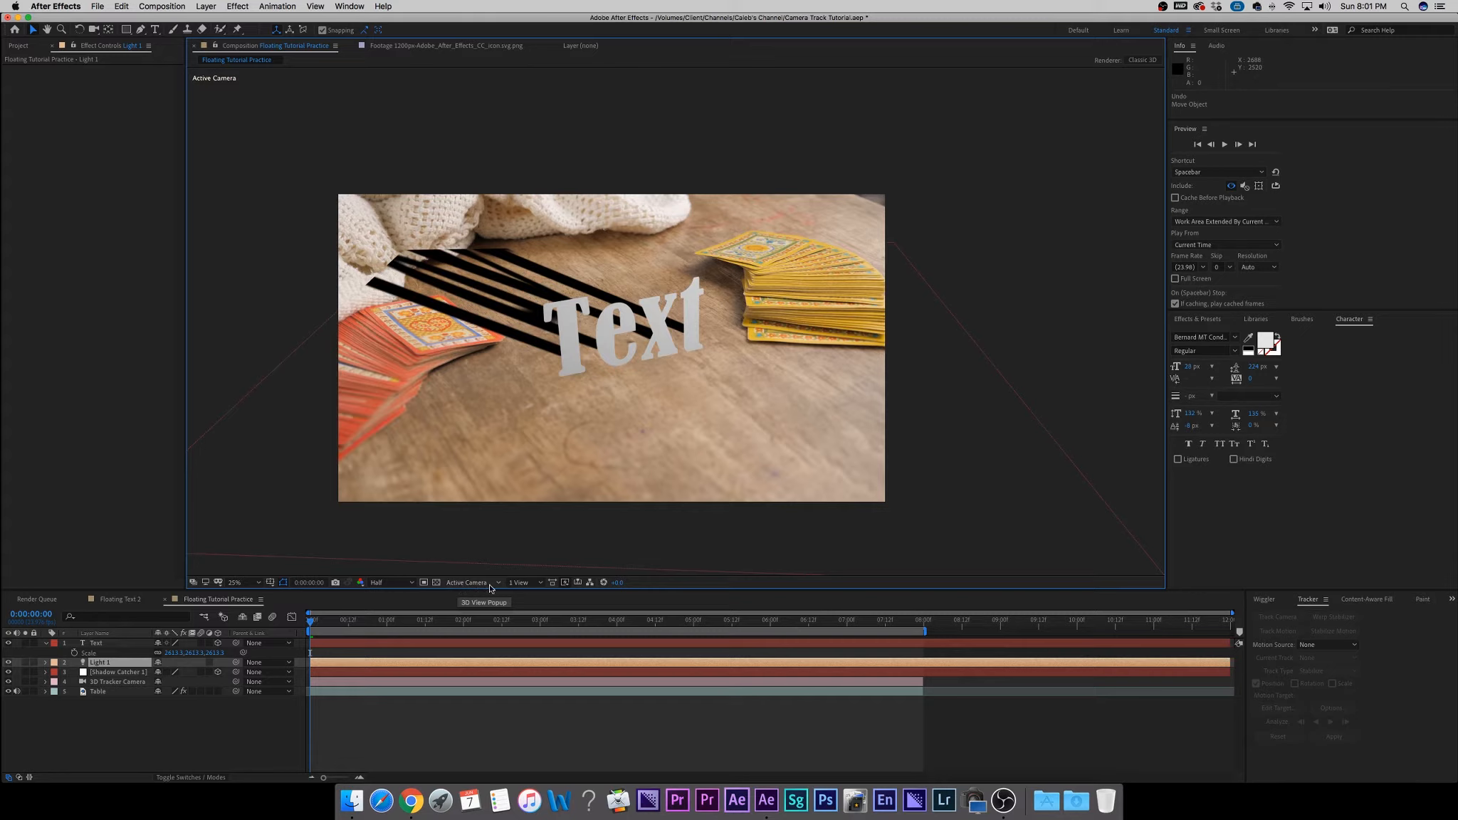
# Show two views side by side and use the top view to move the light behind the text, so the shadow falls forward.
pyautogui.click(541, 584)
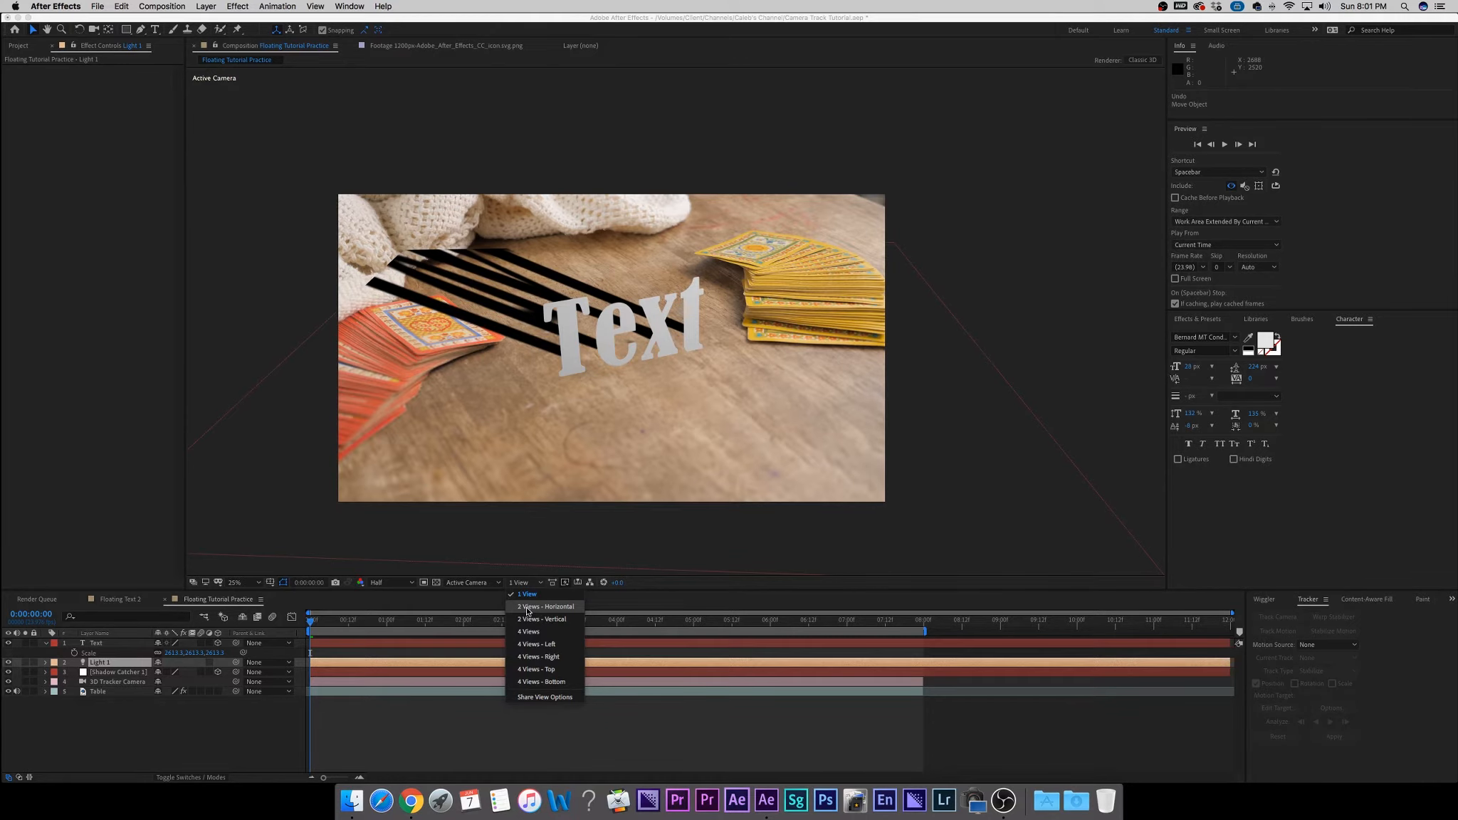
pyautogui.click(527, 607)
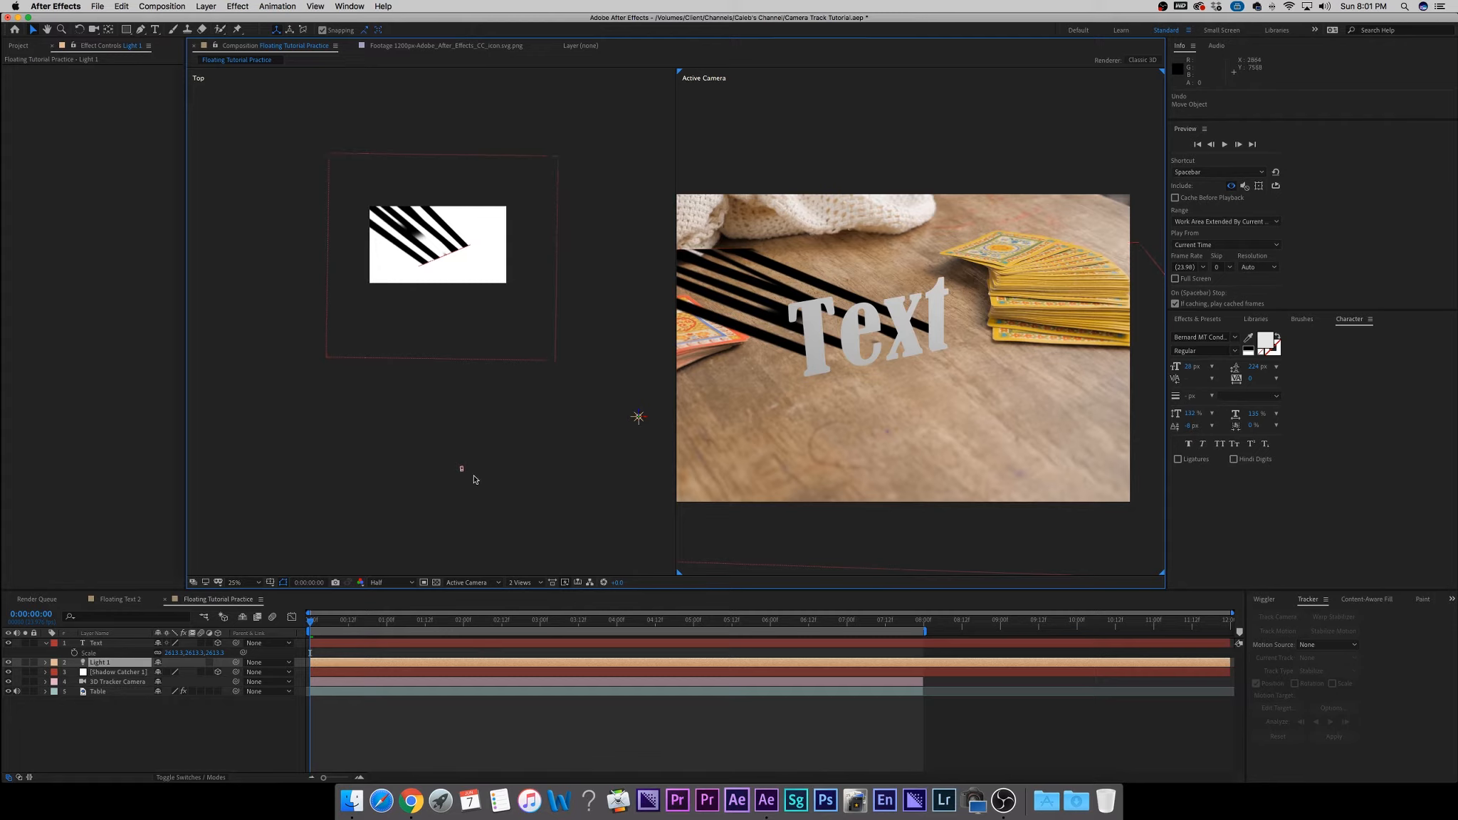
pyautogui.moveTo(319, 631); pyautogui.dragTo(266, 626)
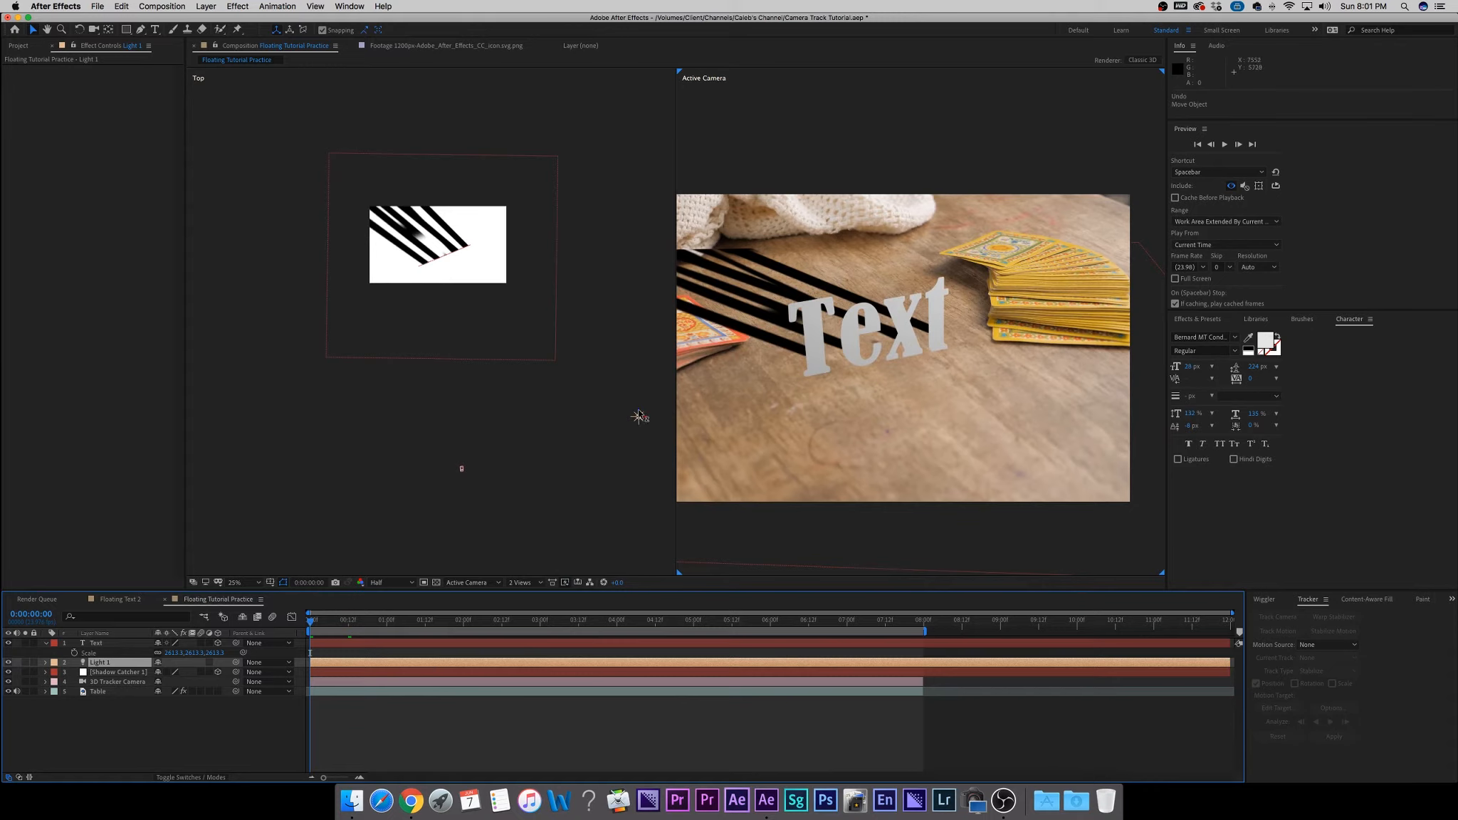
pyautogui.moveTo(638, 417); pyautogui.dragTo(606, 131)
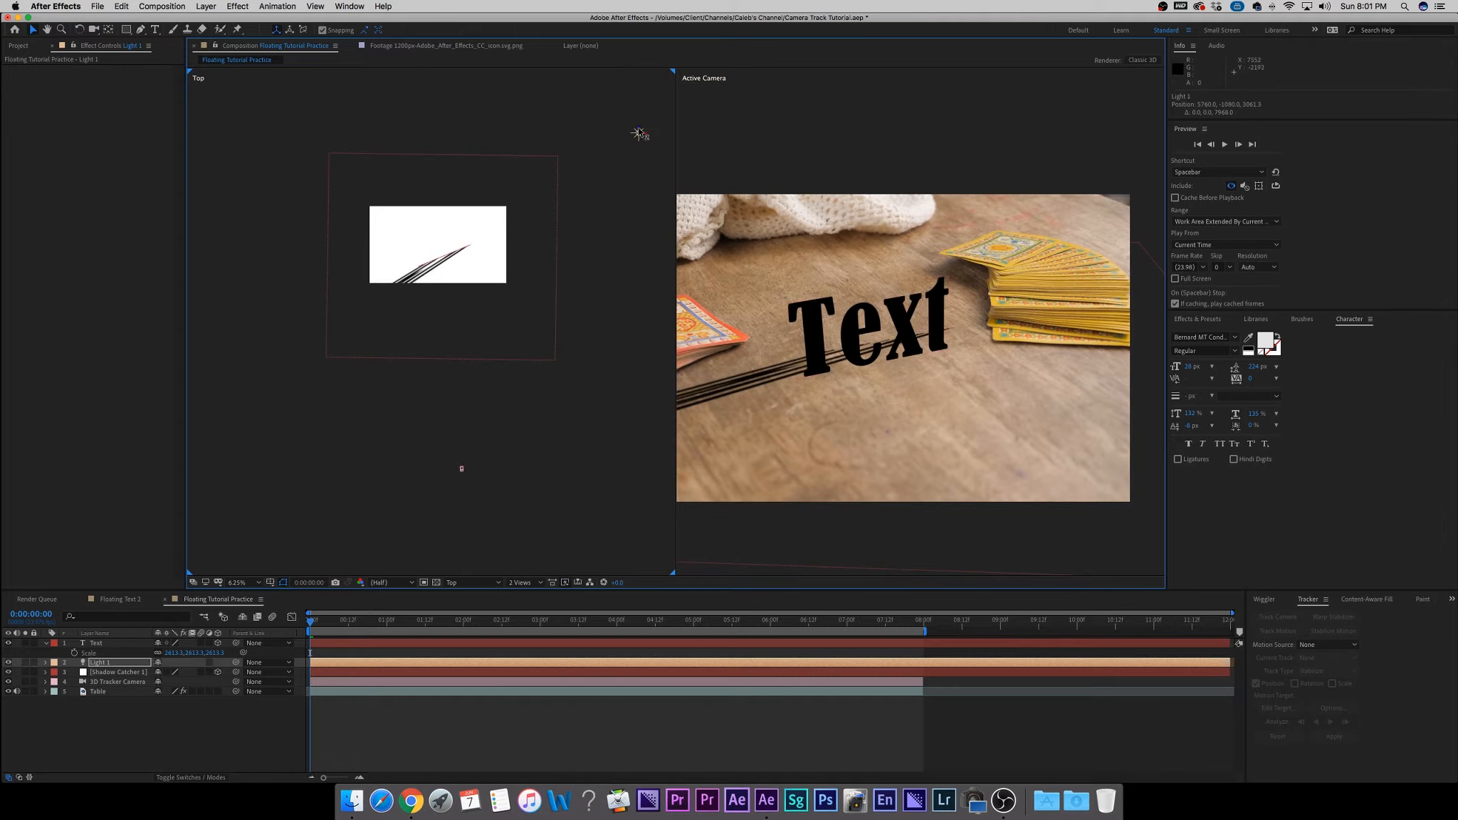
pyautogui.moveTo(641, 133); pyautogui.dragTo(562, 115)
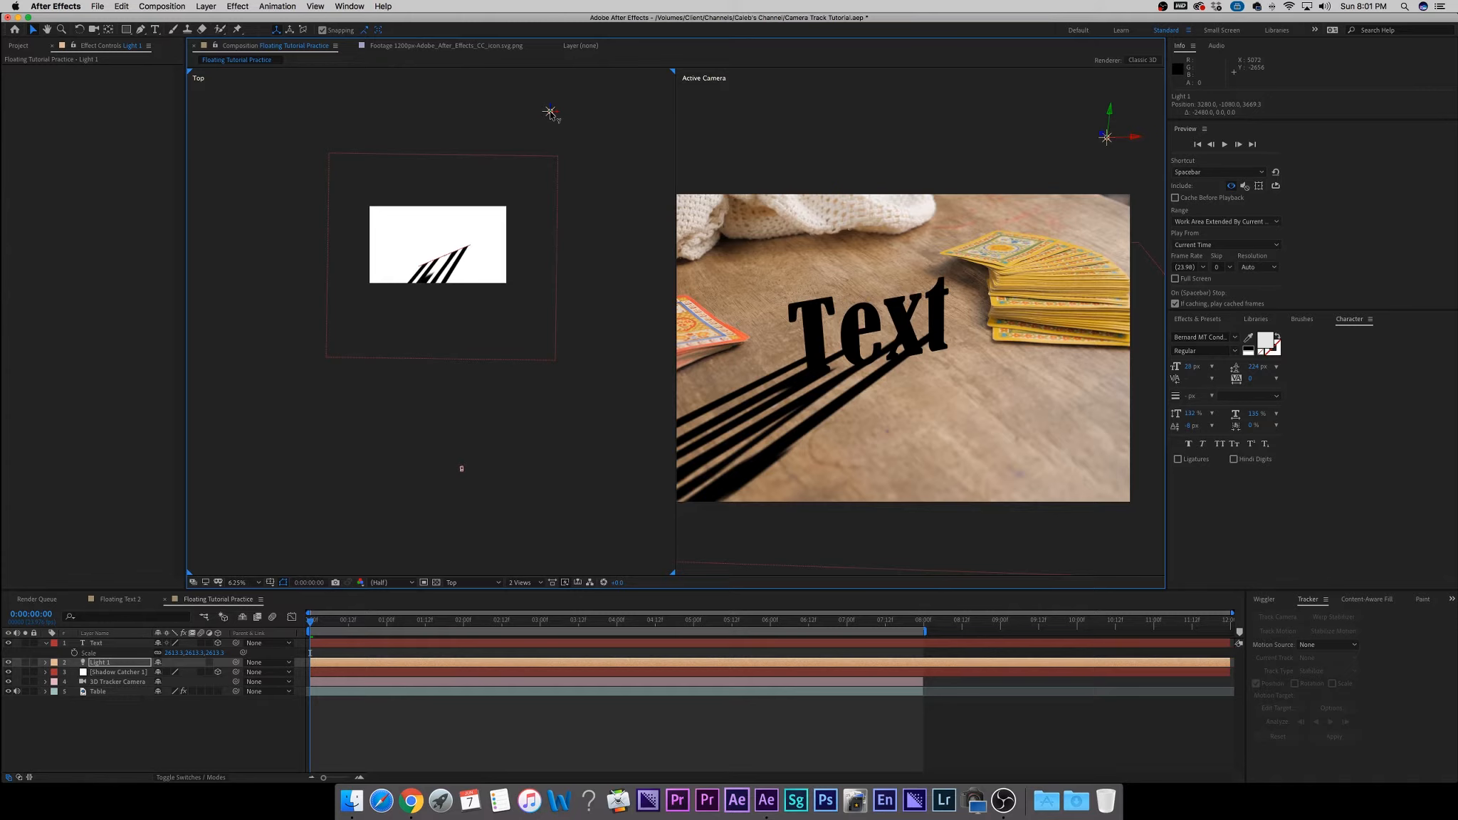
# Raise the light to a Y position of about -4015 to shorten the text's shadow, and return to a single view.
pyautogui.moveTo(552, 114); pyautogui.dragTo(541, 13)
pyautogui.scroll(-2, 853, 398)
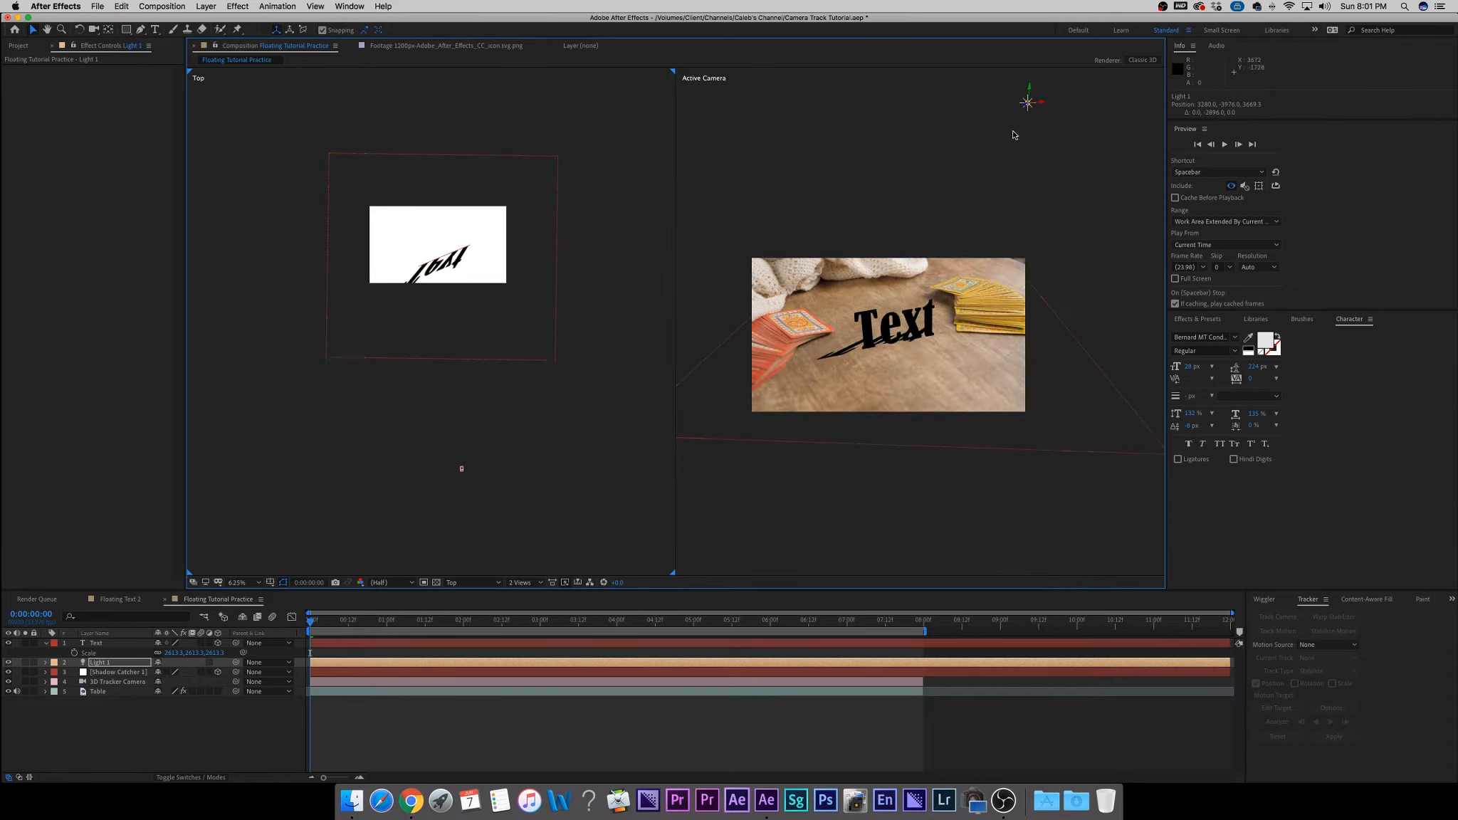
pyautogui.moveTo(1029, 83)
pyautogui.mouseDown()
pyautogui.moveTo(1023, 95)
pyautogui.moveTo(1041, 95)
pyautogui.moveTo(1023, 97)
pyautogui.mouseUp()
pyautogui.scroll(2, 909, 415)
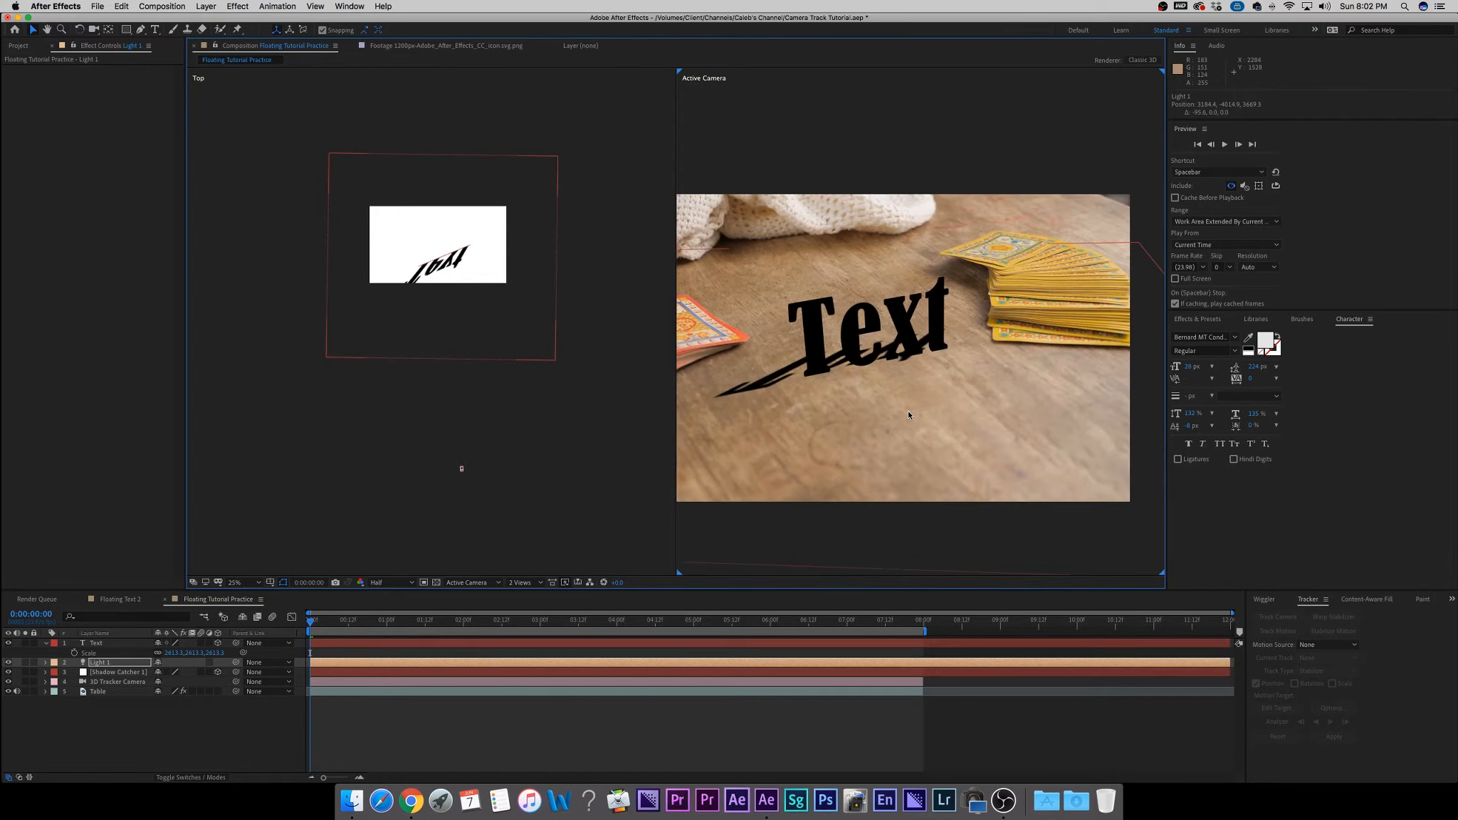
pyautogui.click(537, 584)
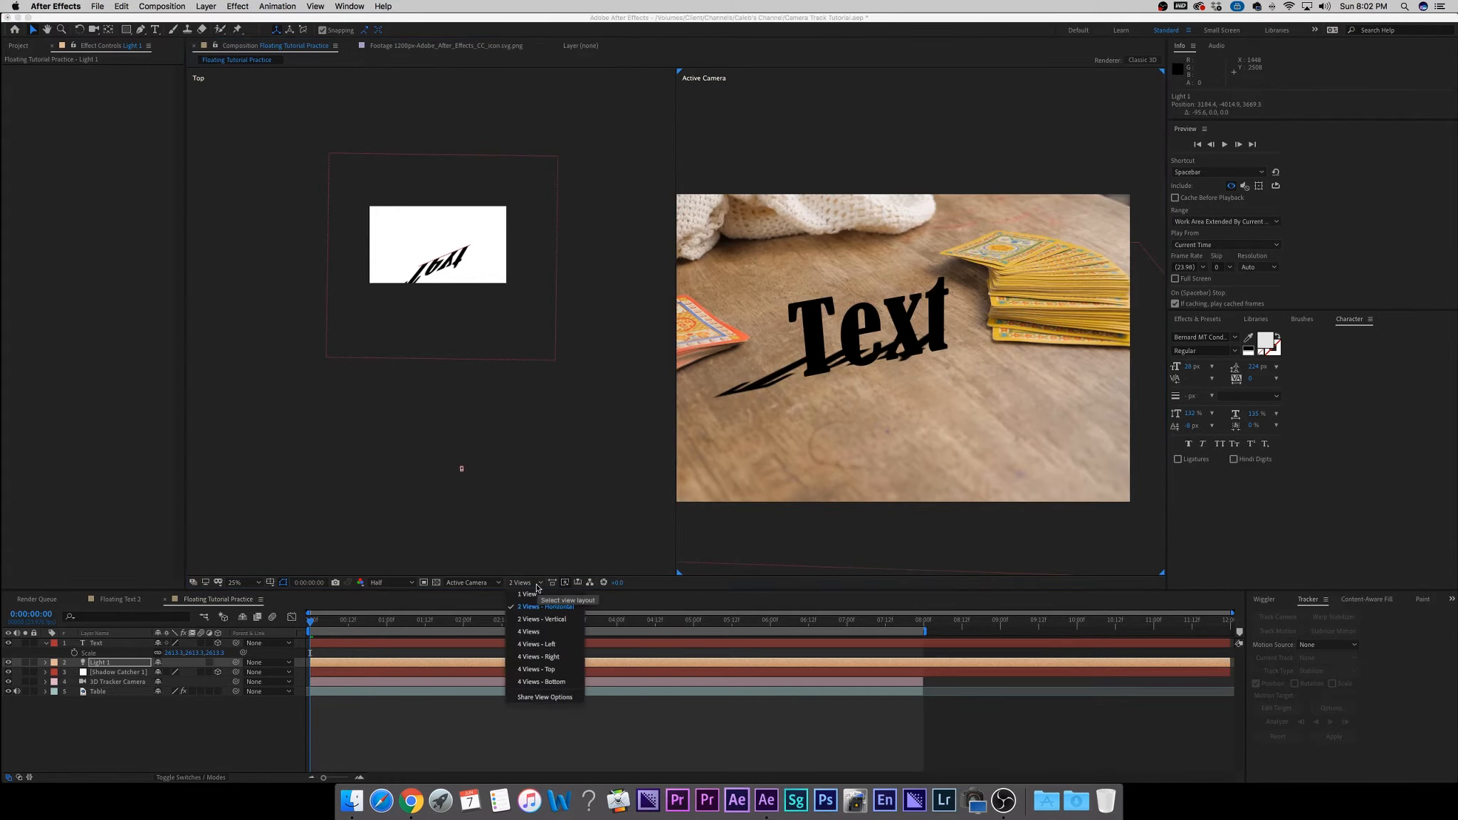
pyautogui.click(539, 600)
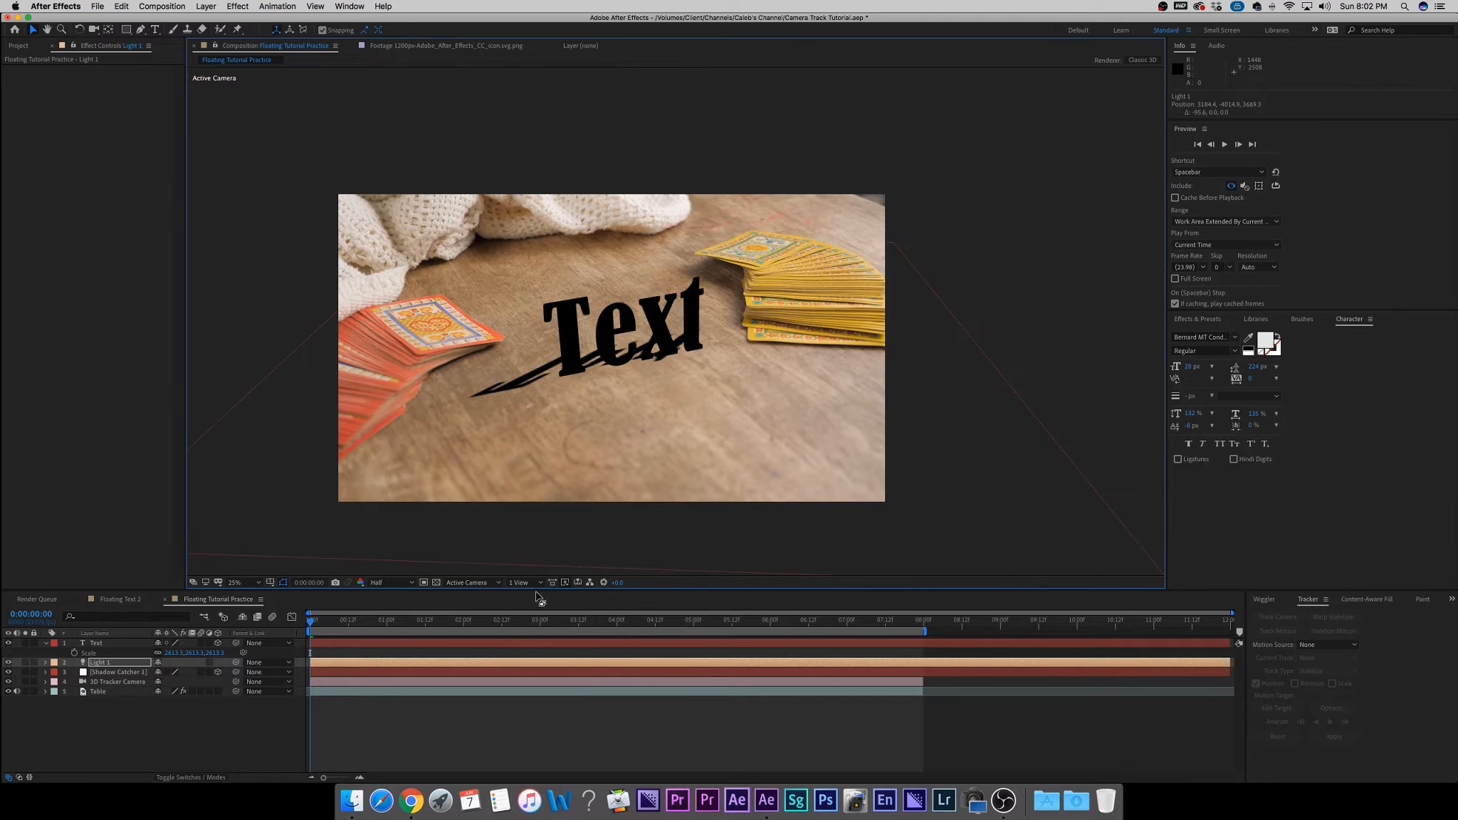
# Raise the text vertically to lift its base clear of the overlapping shadow on the tabletop.
pyautogui.click(611, 340)
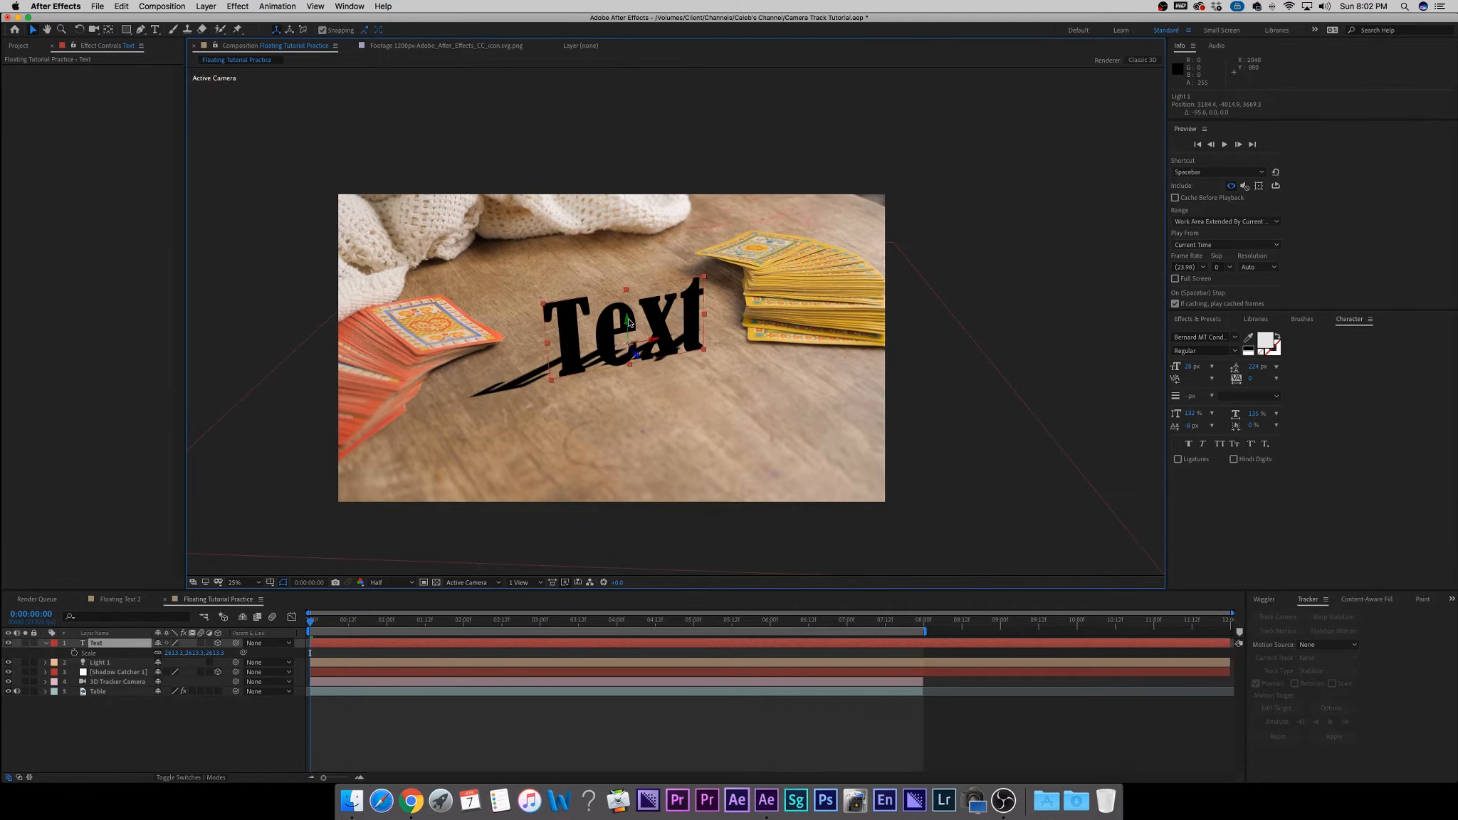
pyautogui.moveTo(626, 322); pyautogui.dragTo(625, 300)
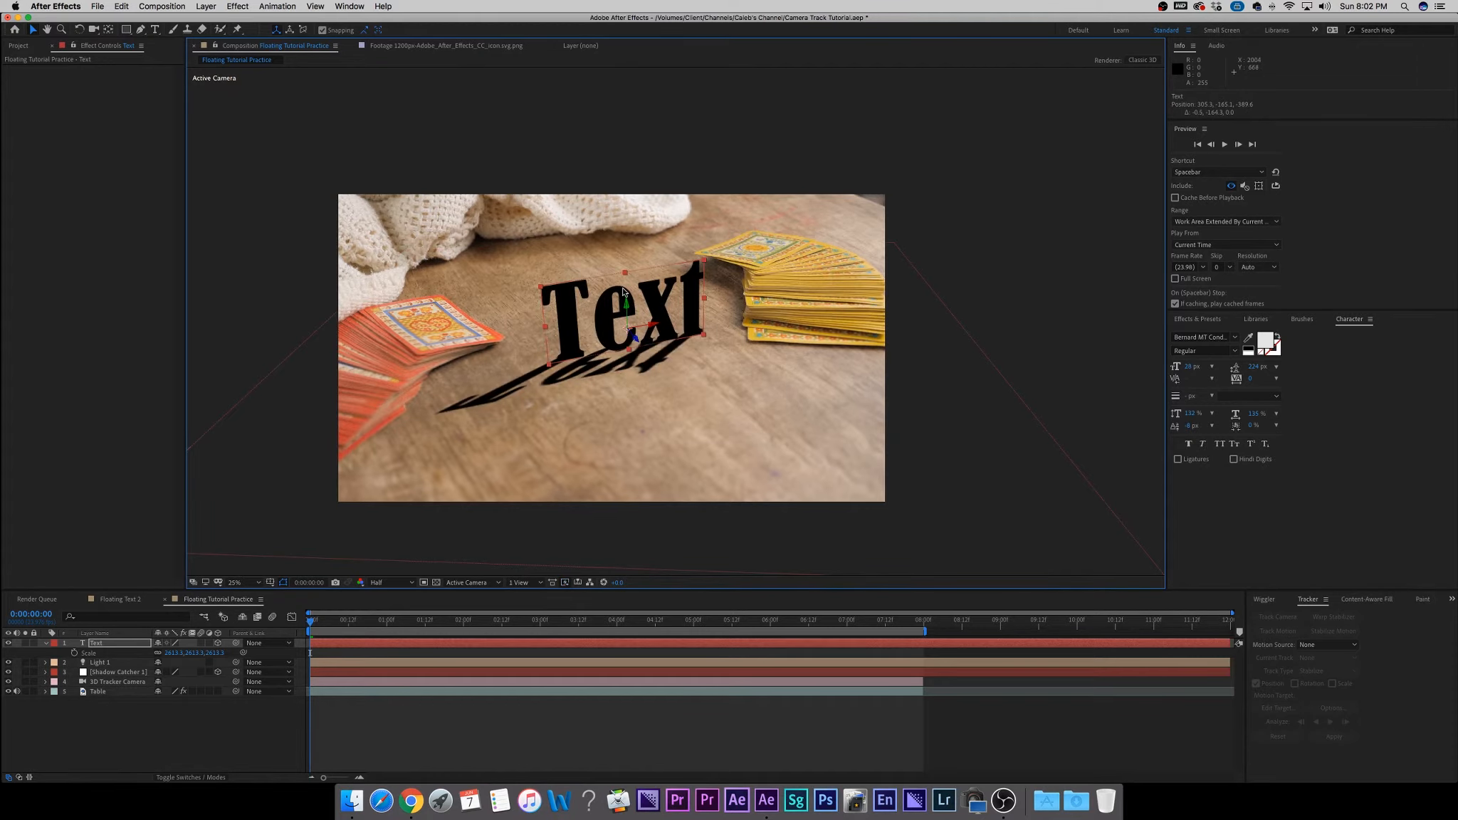
pyautogui.moveTo(627, 306); pyautogui.dragTo(626, 301)
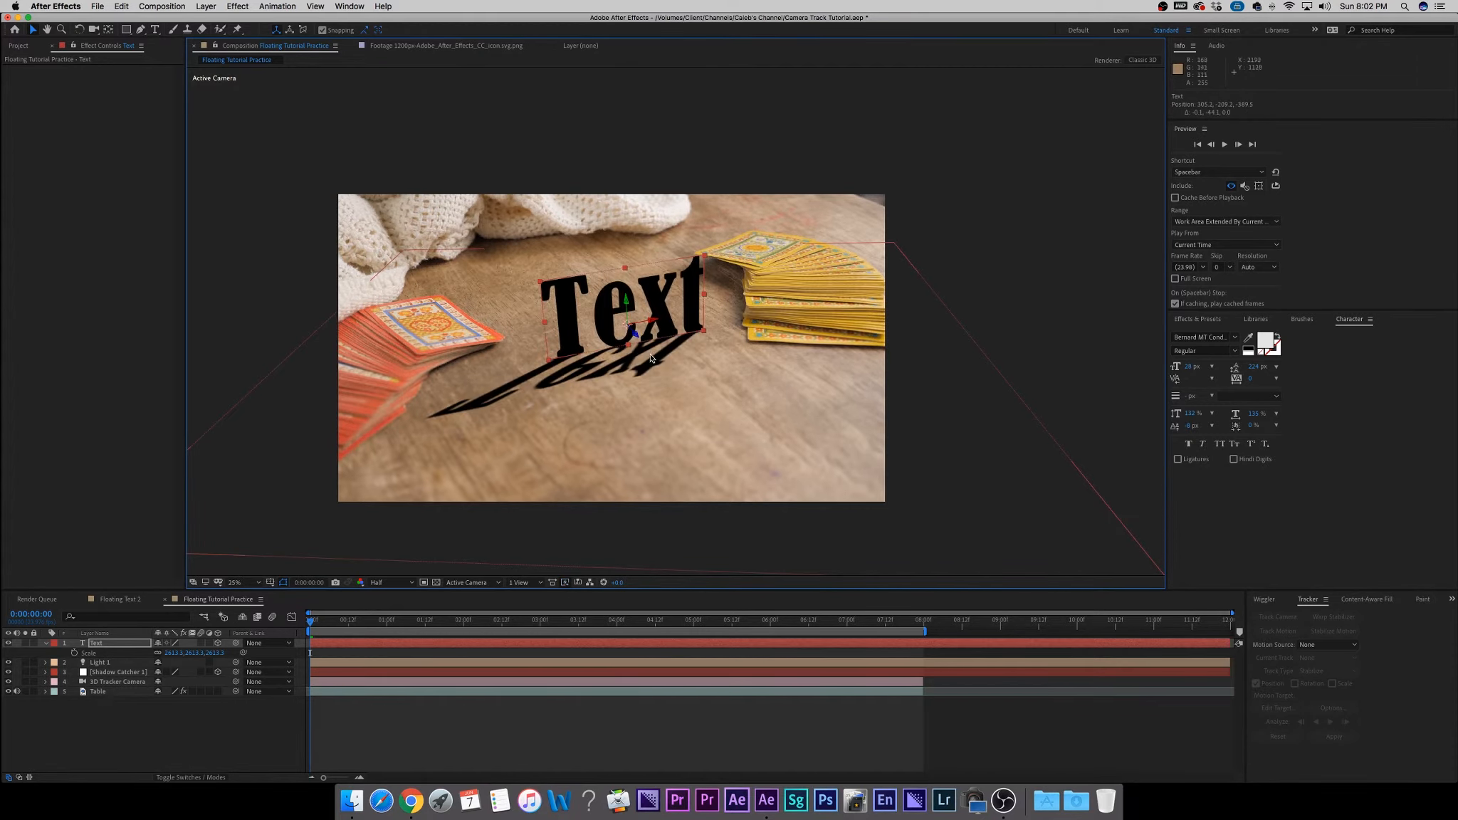
pyautogui.moveTo(627, 296); pyautogui.dragTo(627, 305)
# Fine-tune the text's height in a close-up so the base of the letters meets the start of the shadow.
pyautogui.press('.')
pyautogui.press('.')
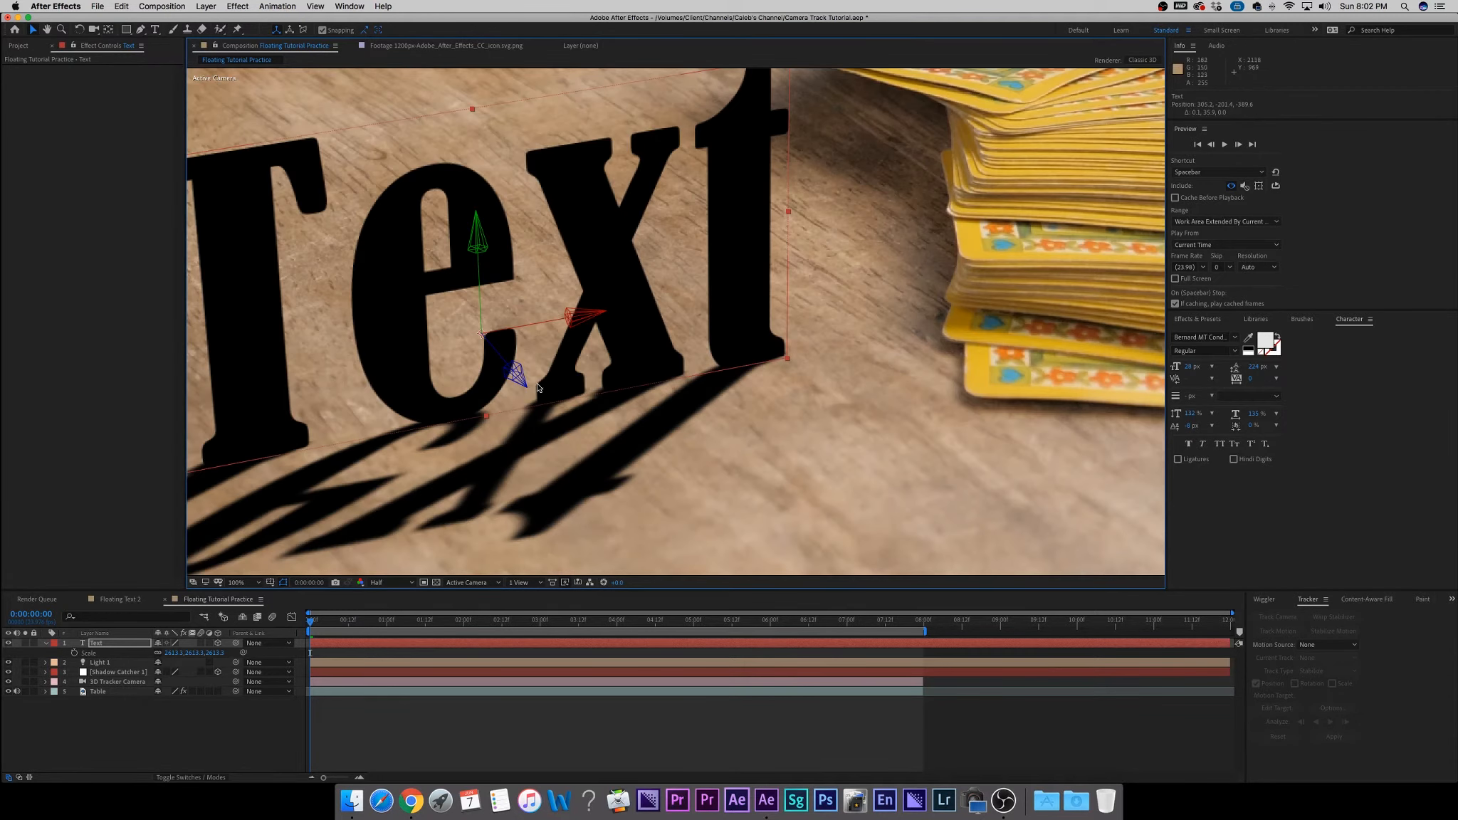
pyautogui.click(645, 741)
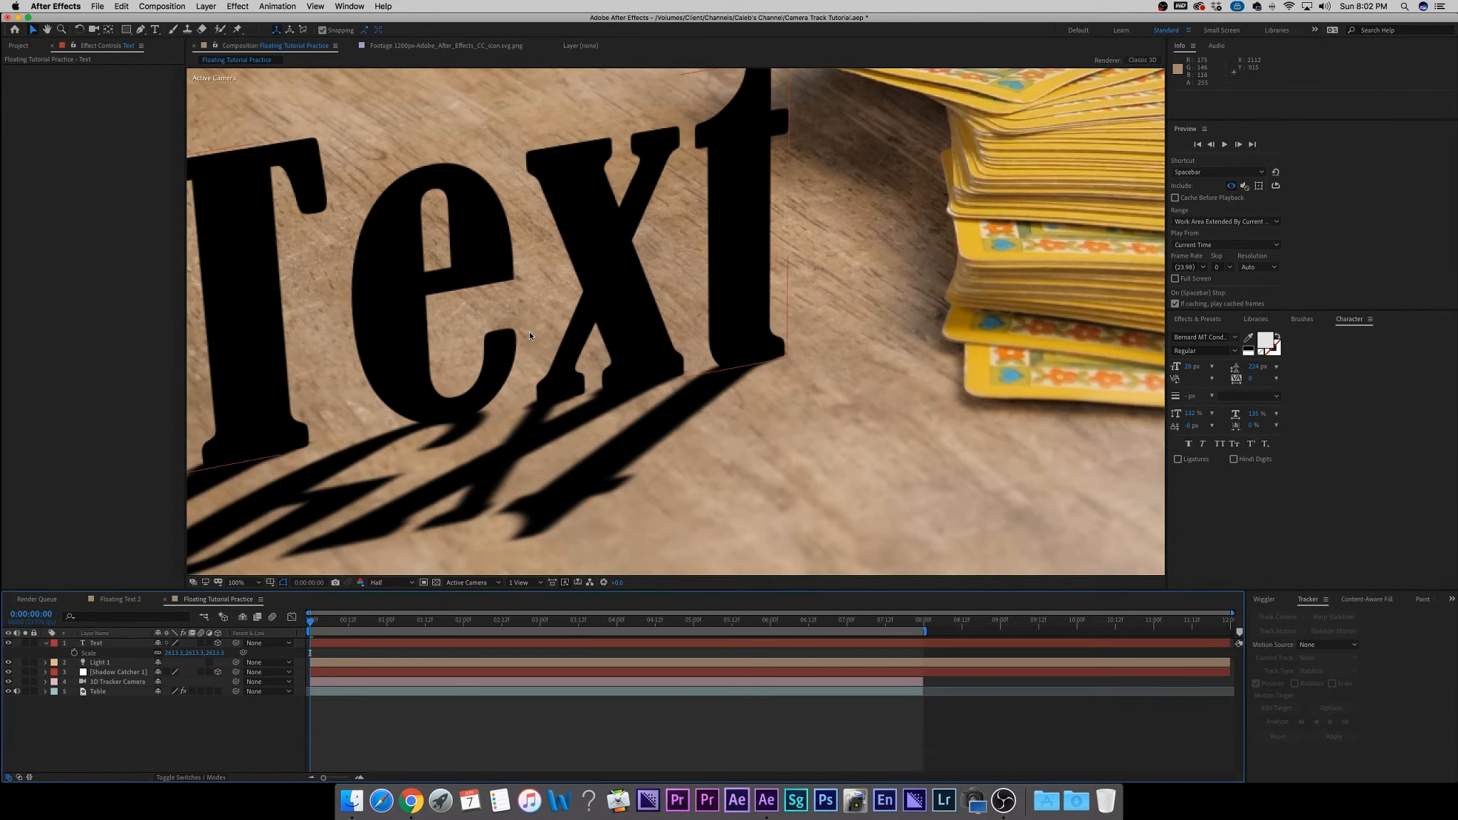
pyautogui.click(480, 232)
pyautogui.moveTo(477, 229); pyautogui.dragTo(479, 246)
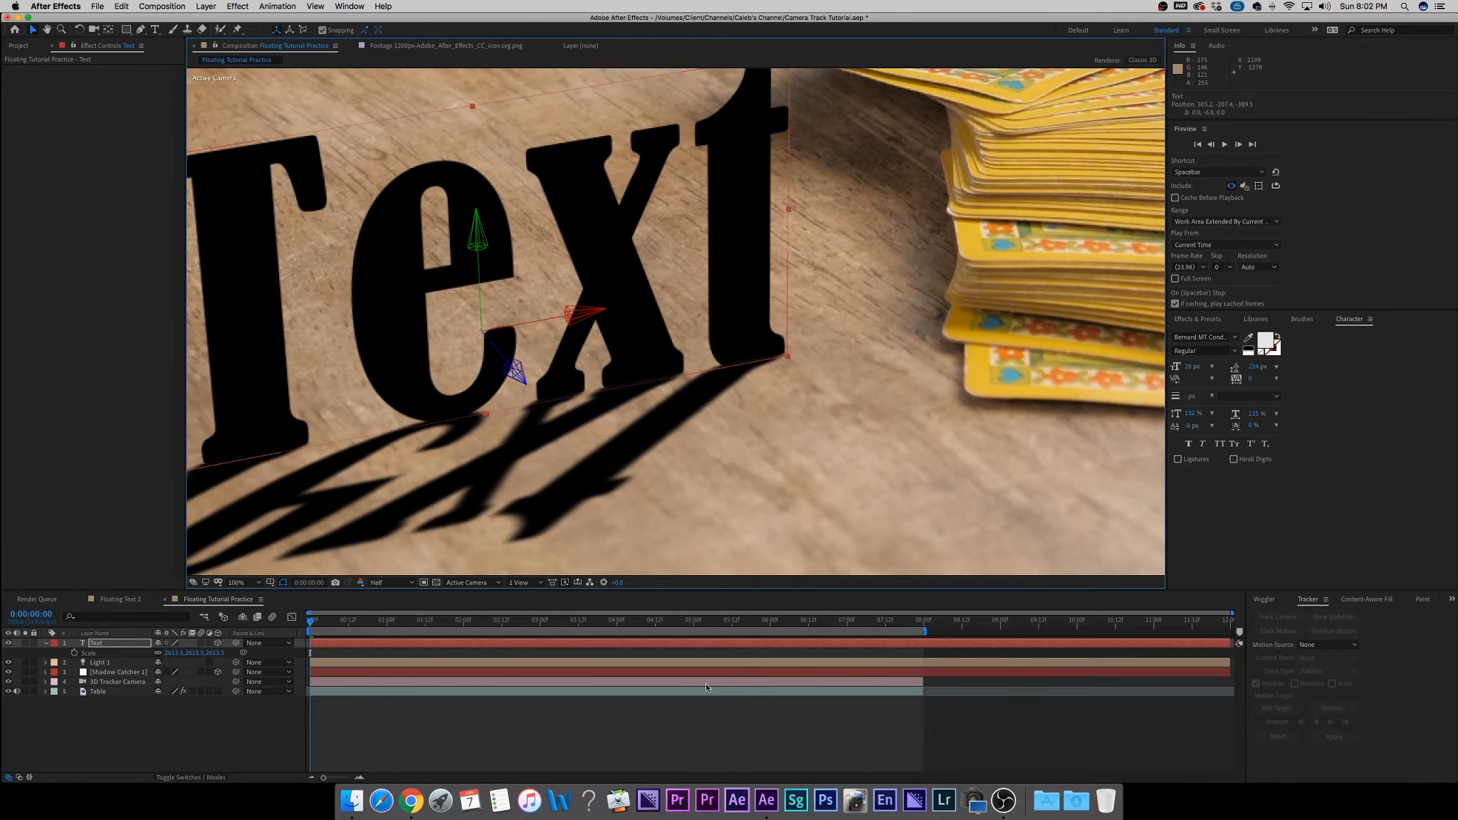
pyautogui.click(735, 730)
pyautogui.press(',')
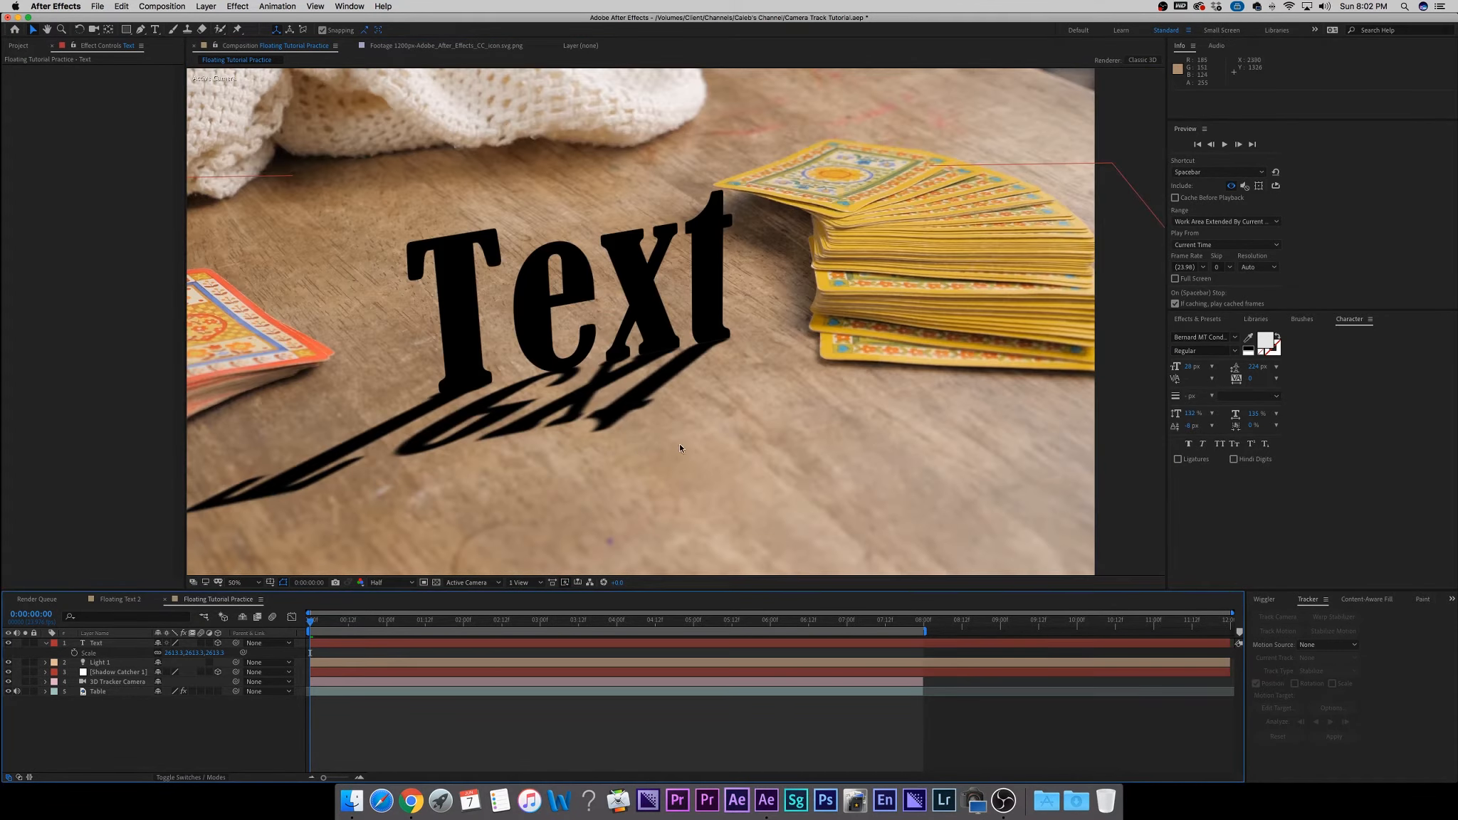
pyautogui.scroll(-1, 677, 446)
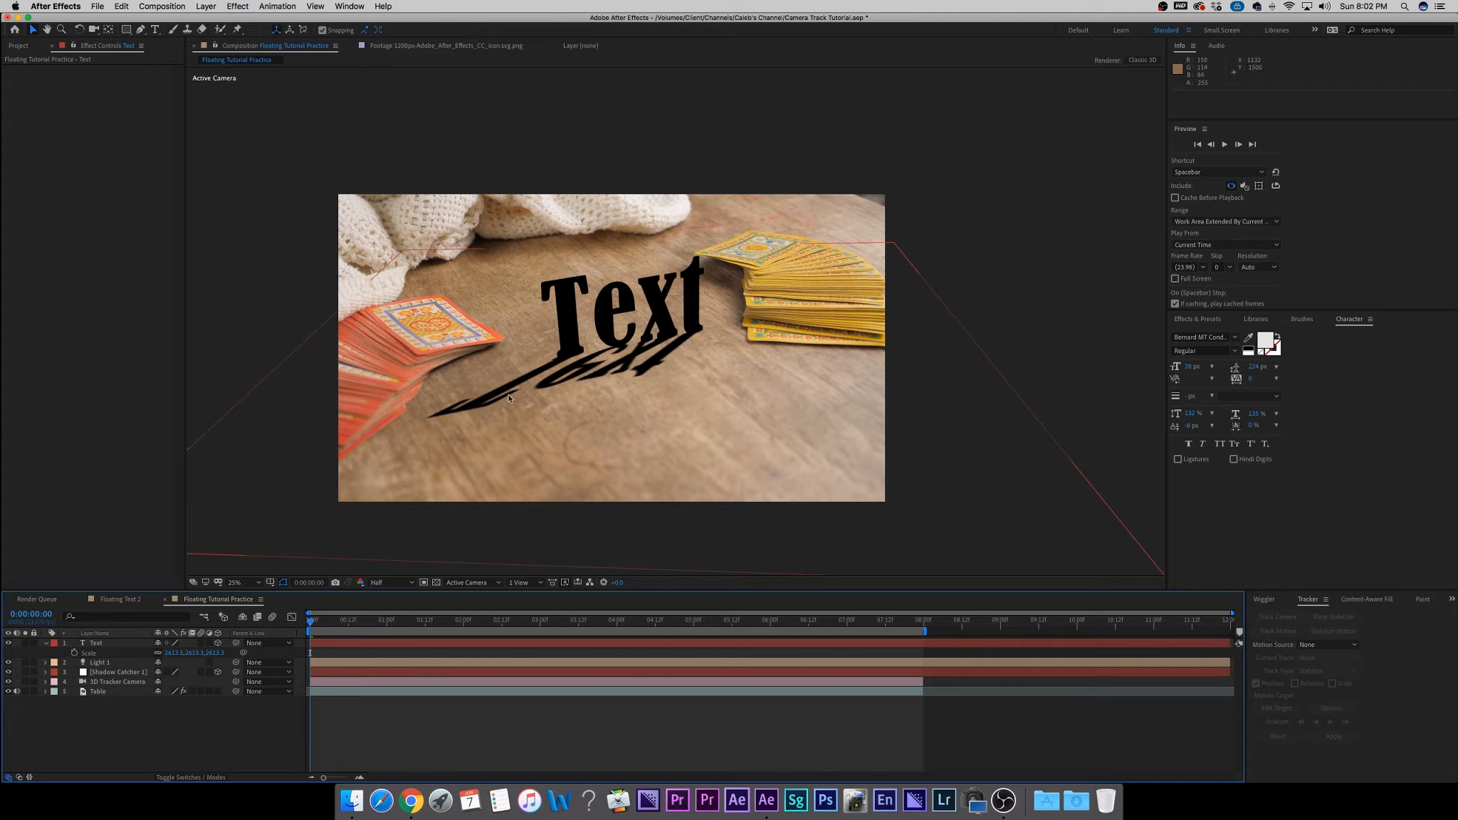
# Reduce the light's Shadow Darkness to 44%.
pyautogui.click(102, 663)
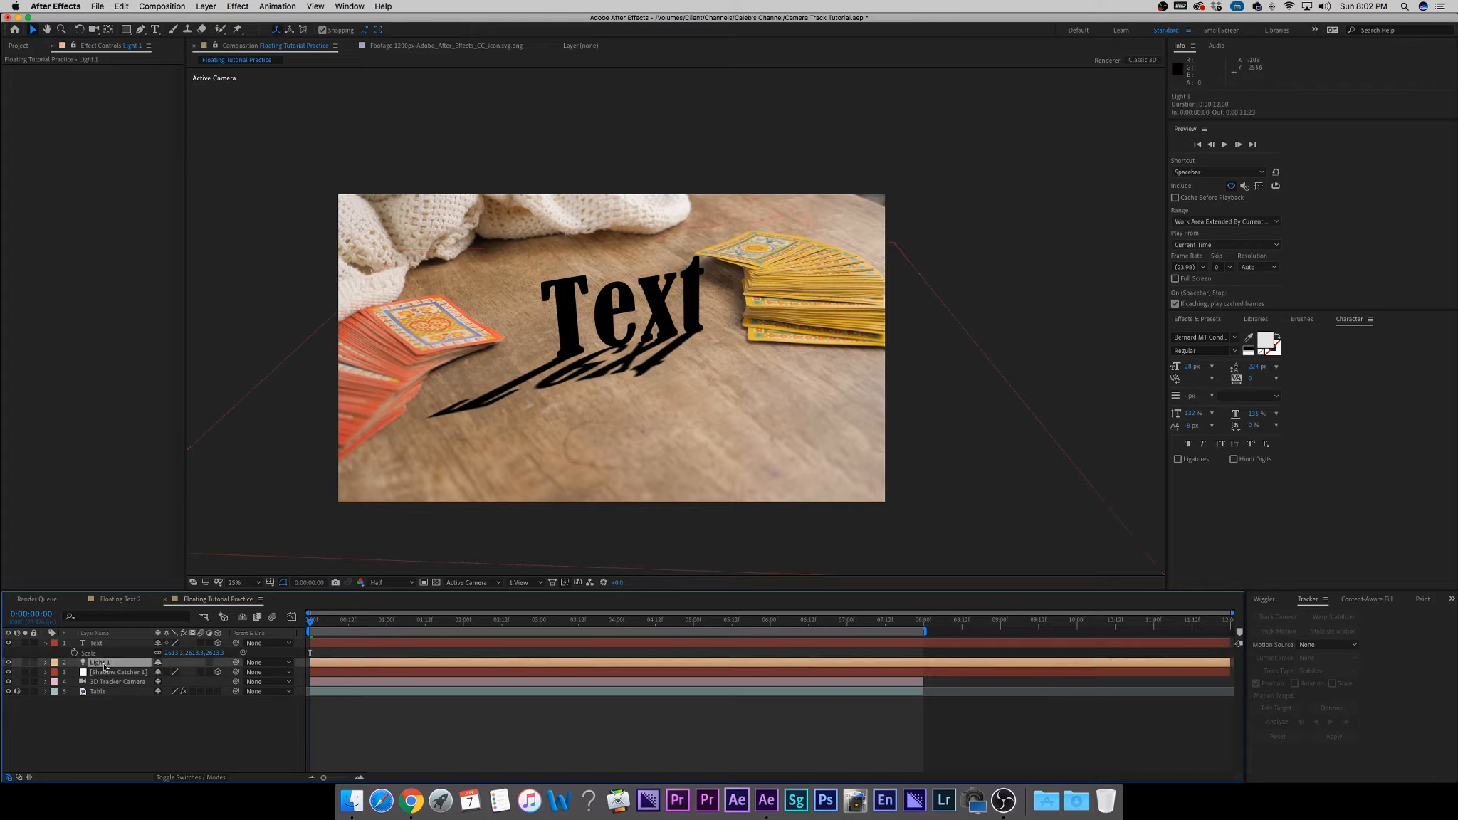
pyautogui.click(46, 662)
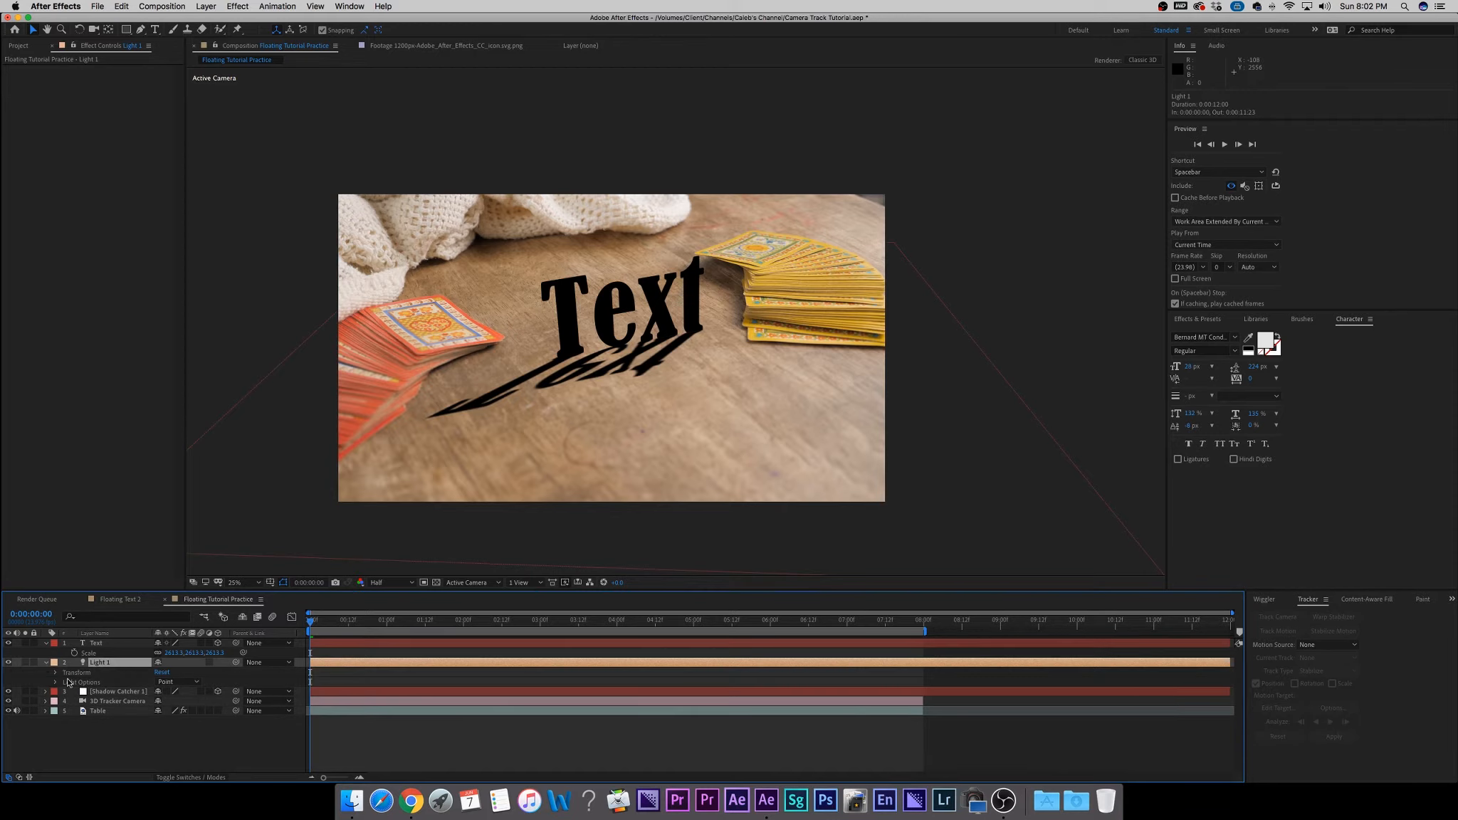
pyautogui.click(56, 682)
pyautogui.scroll(-1, 43, 691)
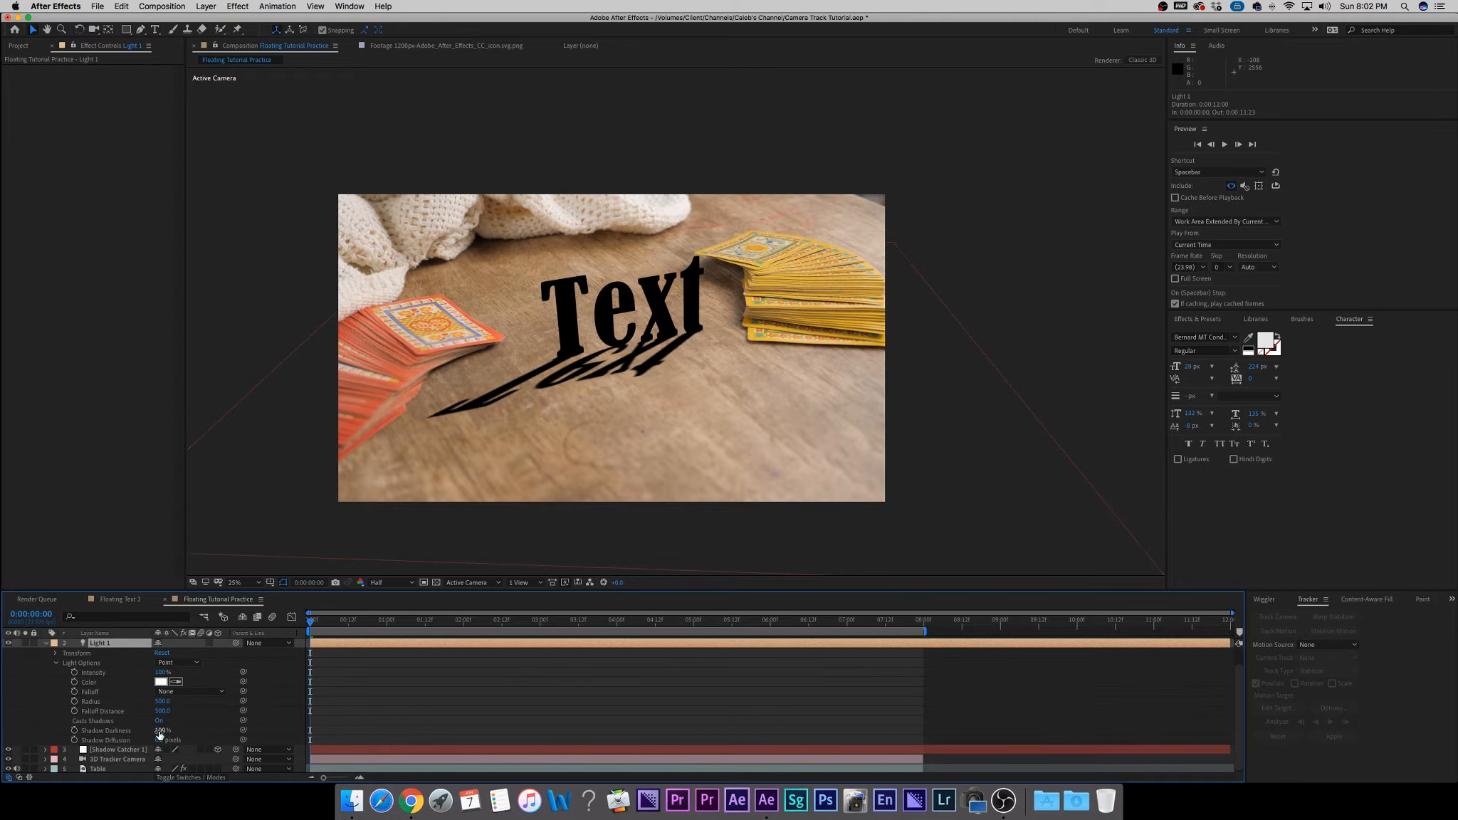
pyautogui.moveTo(161, 734); pyautogui.dragTo(133, 732)
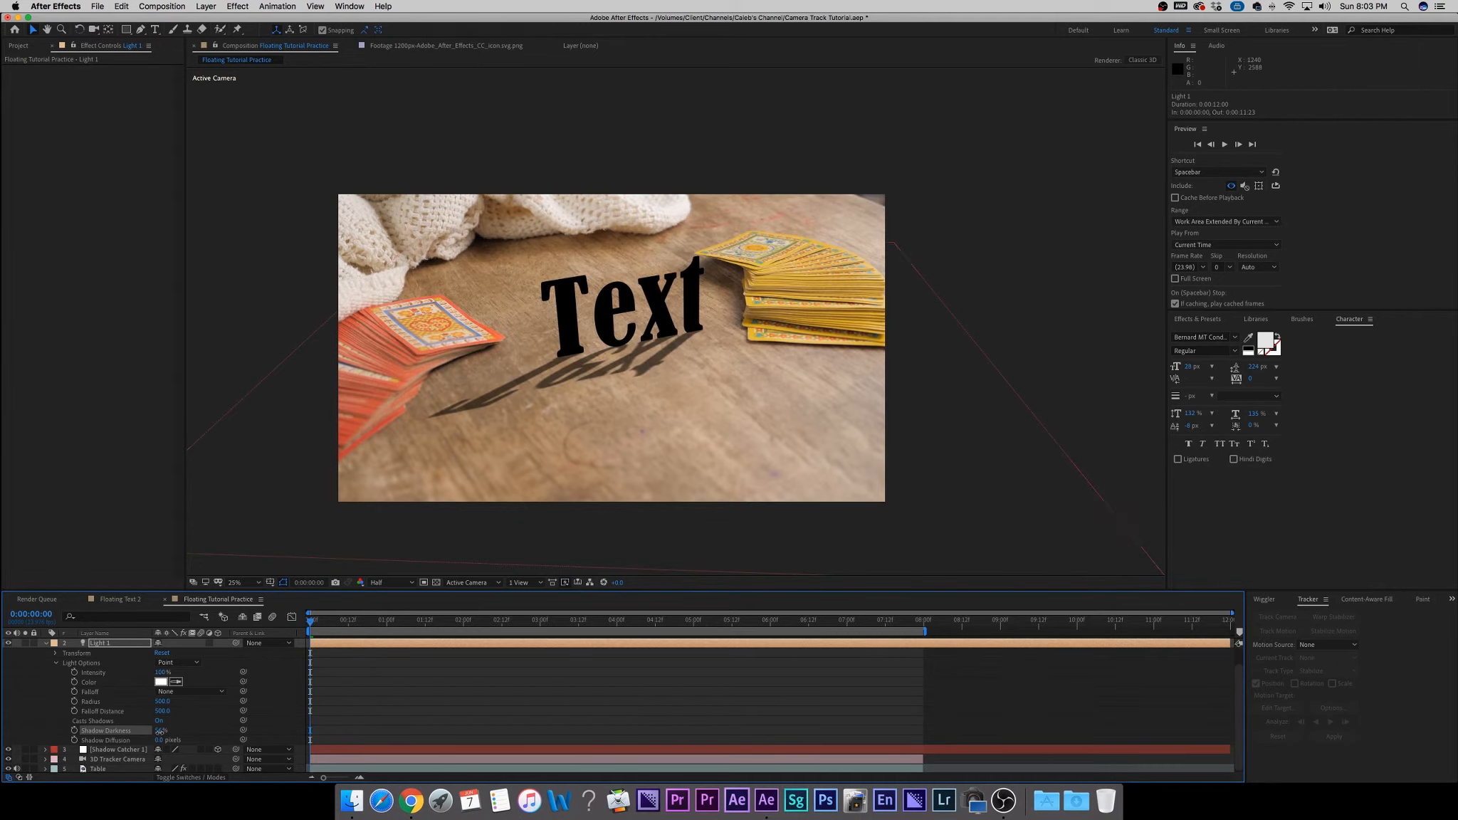
pyautogui.moveTo(160, 733); pyautogui.dragTo(162, 734)
pyautogui.moveTo(159, 732); pyautogui.dragTo(155, 731)
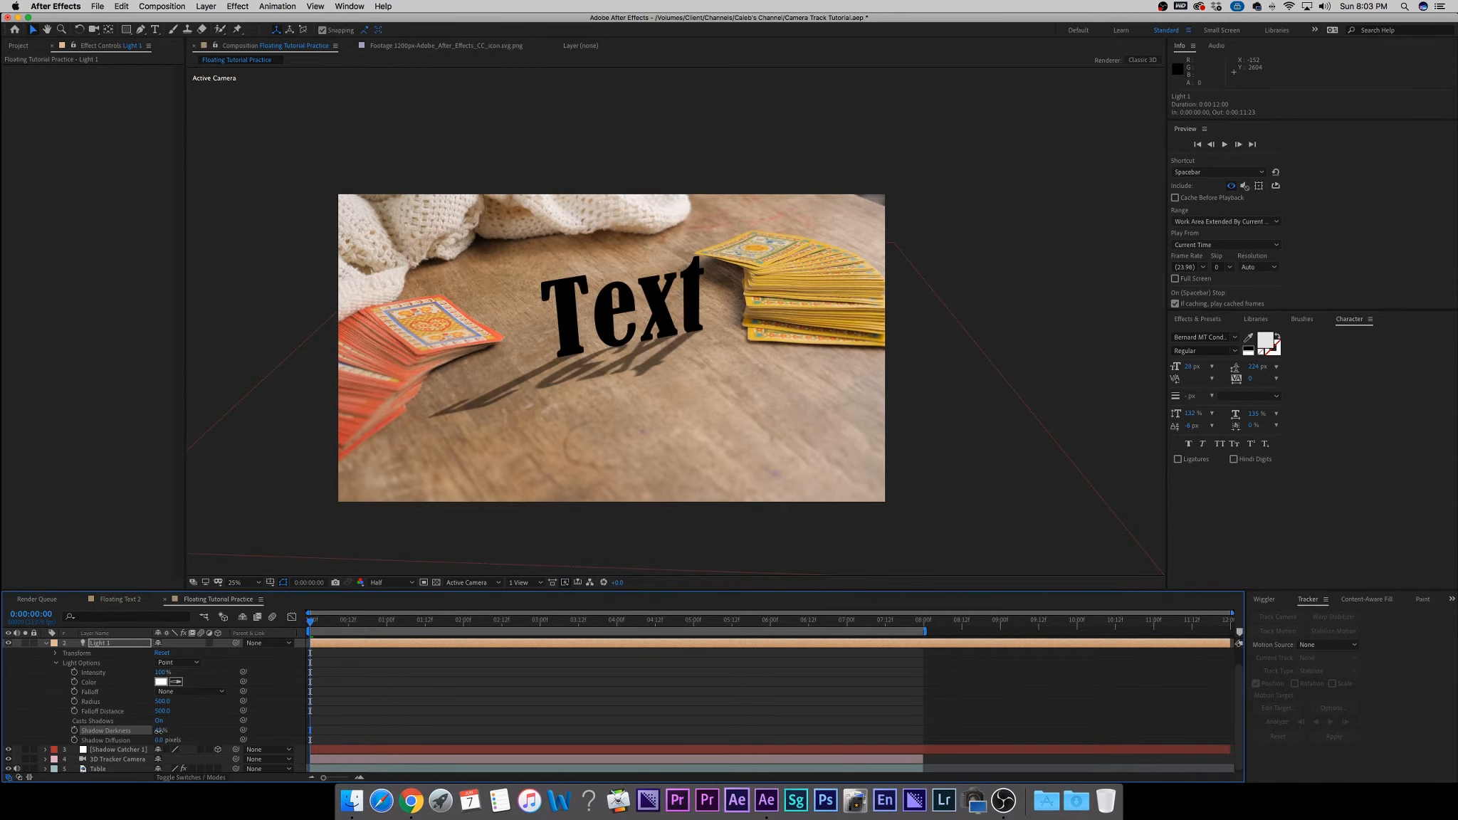
pyautogui.moveTo(157, 731); pyautogui.dragTo(178, 732)
# Soften the shadow by raising the light's Shadow Diffusion to about 560 pixels, and check the shot at 0:00:06:07.
pyautogui.moveTo(158, 741); pyautogui.dragTo(196, 741)
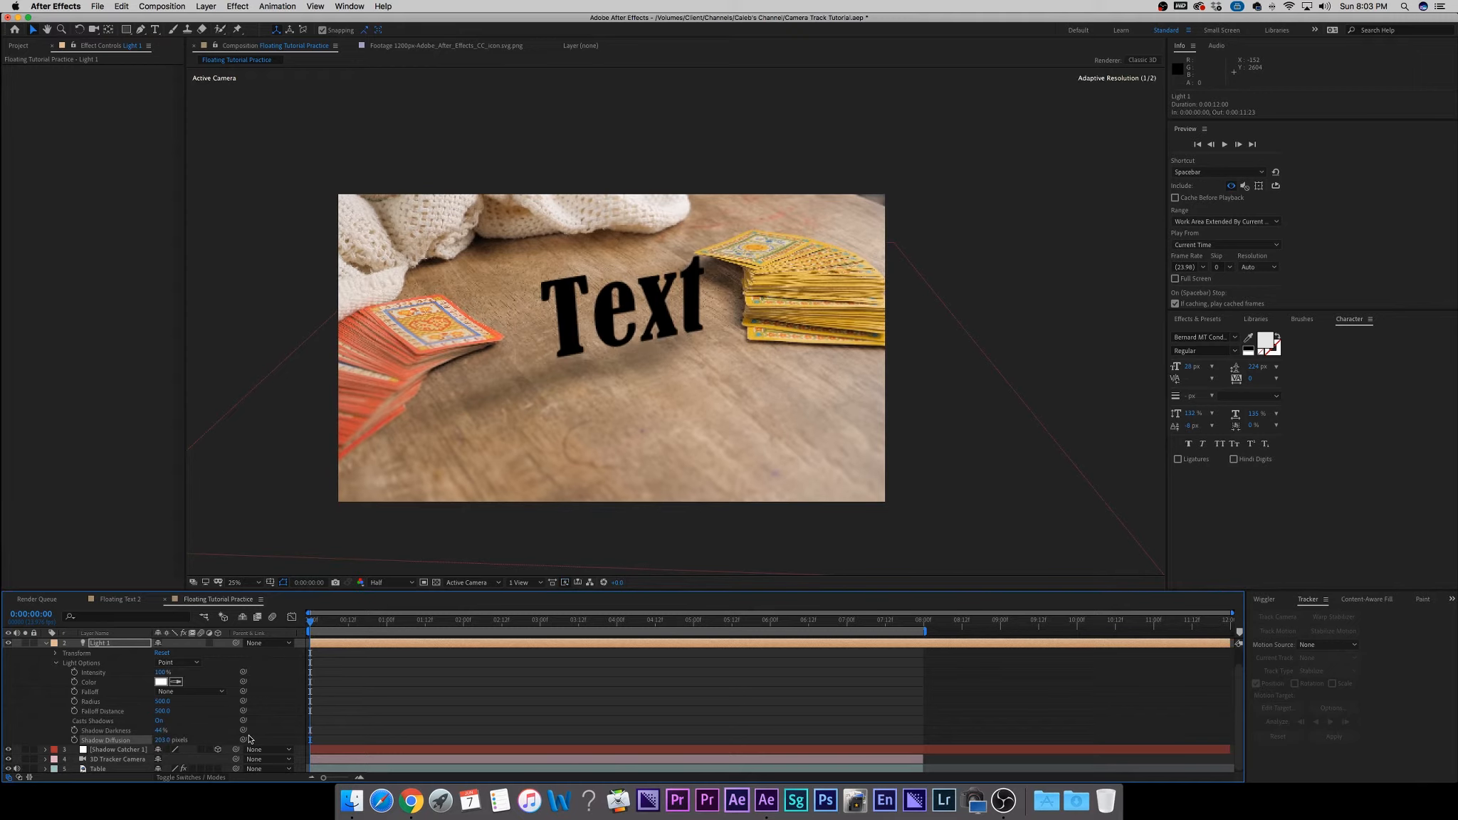
pyautogui.moveTo(159, 741); pyautogui.dragTo(213, 741)
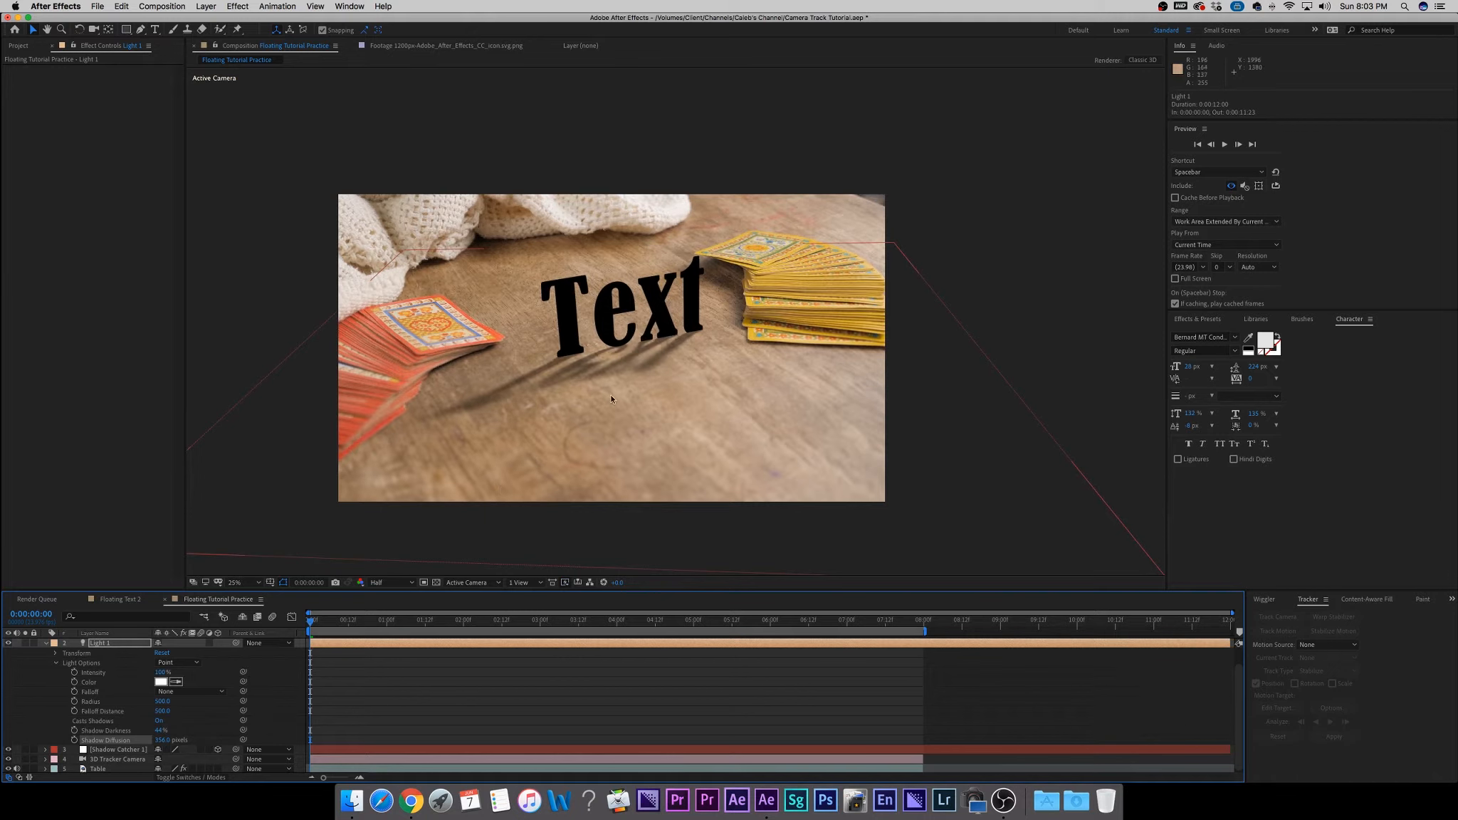
pyautogui.moveTo(164, 740); pyautogui.dragTo(218, 741)
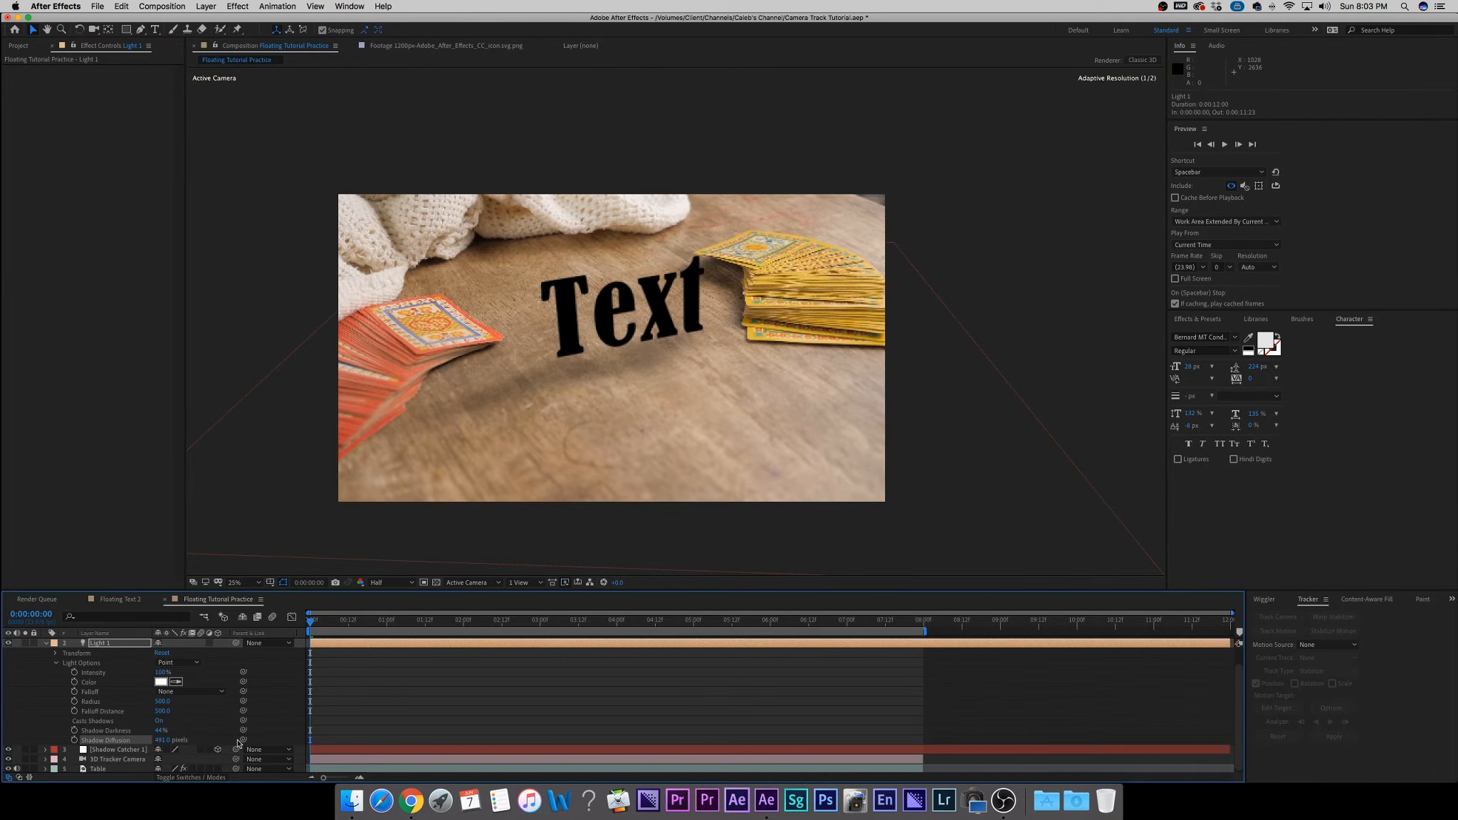
pyautogui.moveTo(163, 740); pyautogui.dragTo(202, 745)
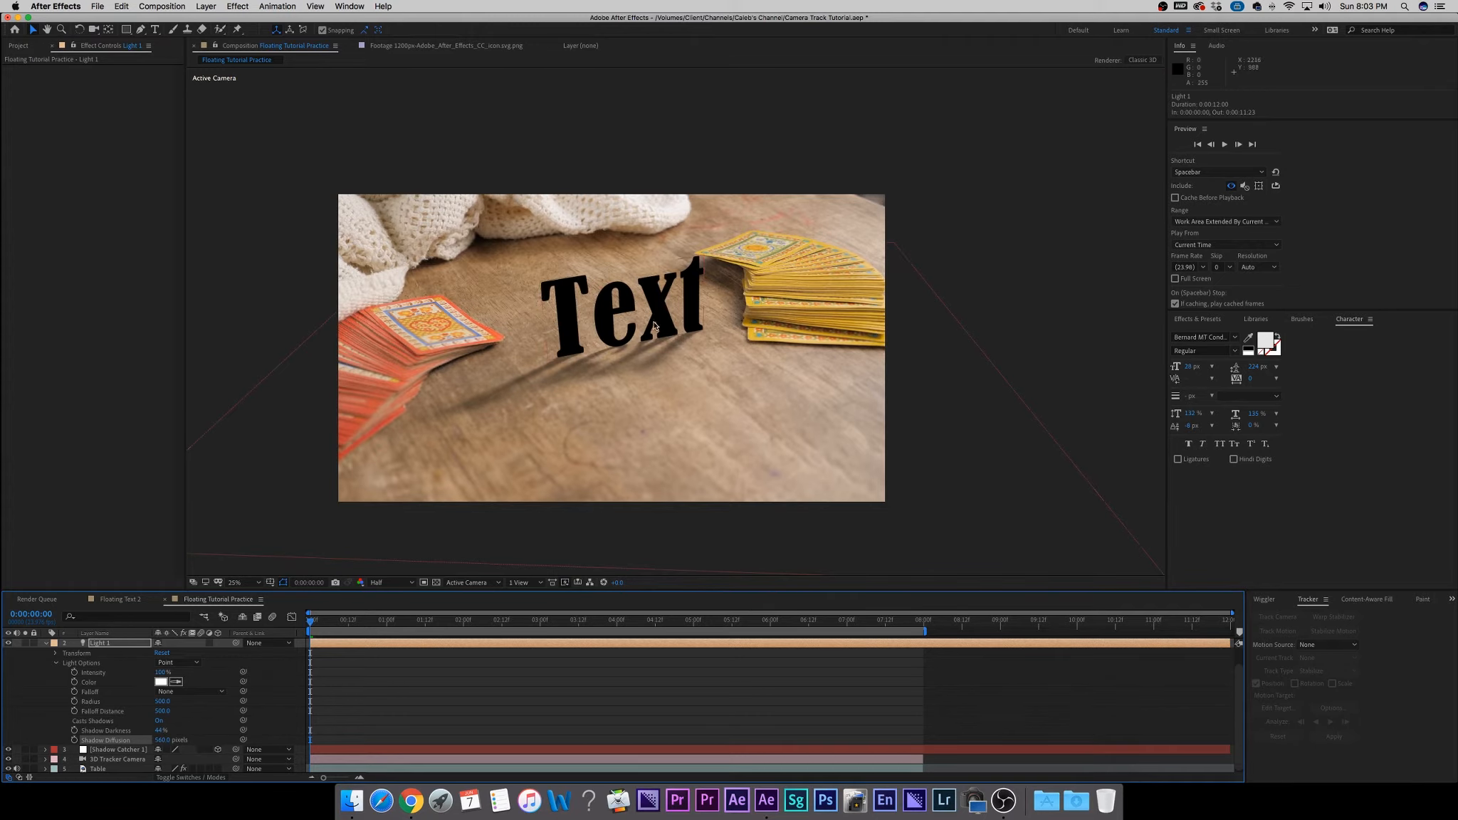
pyautogui.moveTo(322, 622); pyautogui.dragTo(794, 621)
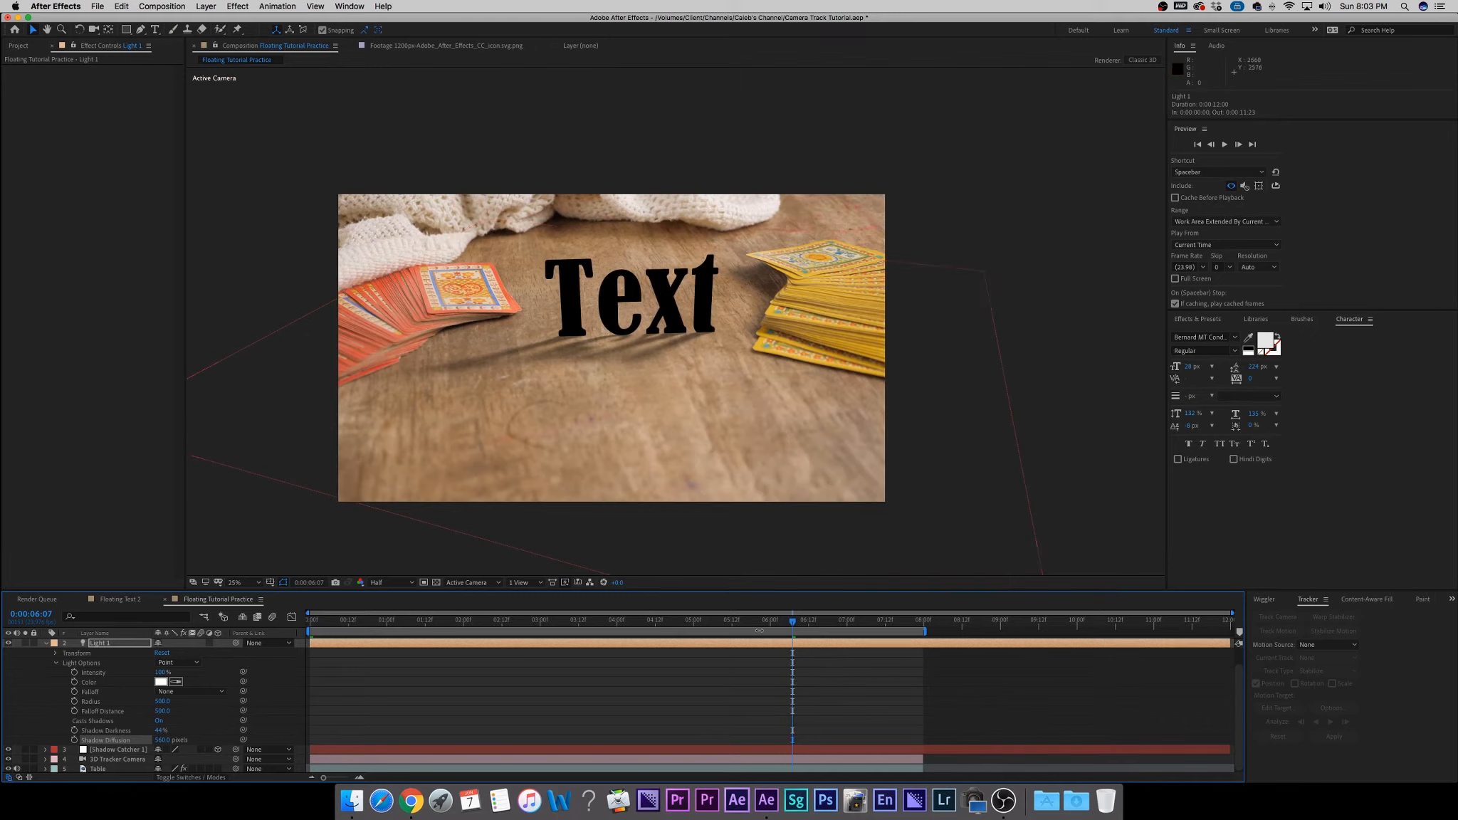
# Scrub back to the first frame to check the softened shadow, and collapse the light's properties.
pyautogui.moveTo(769, 625); pyautogui.dragTo(310, 624)
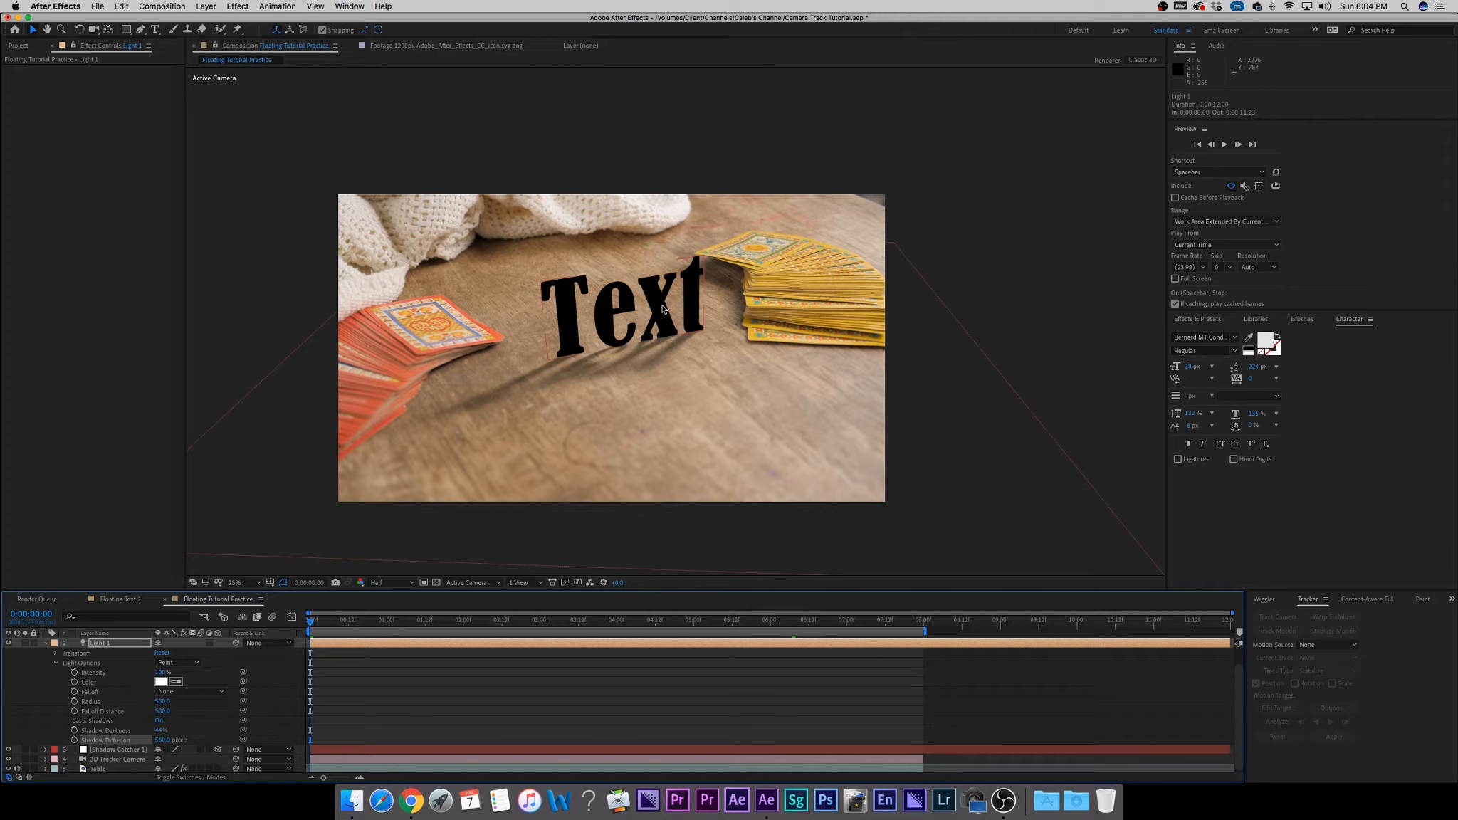
pyautogui.click(44, 644)
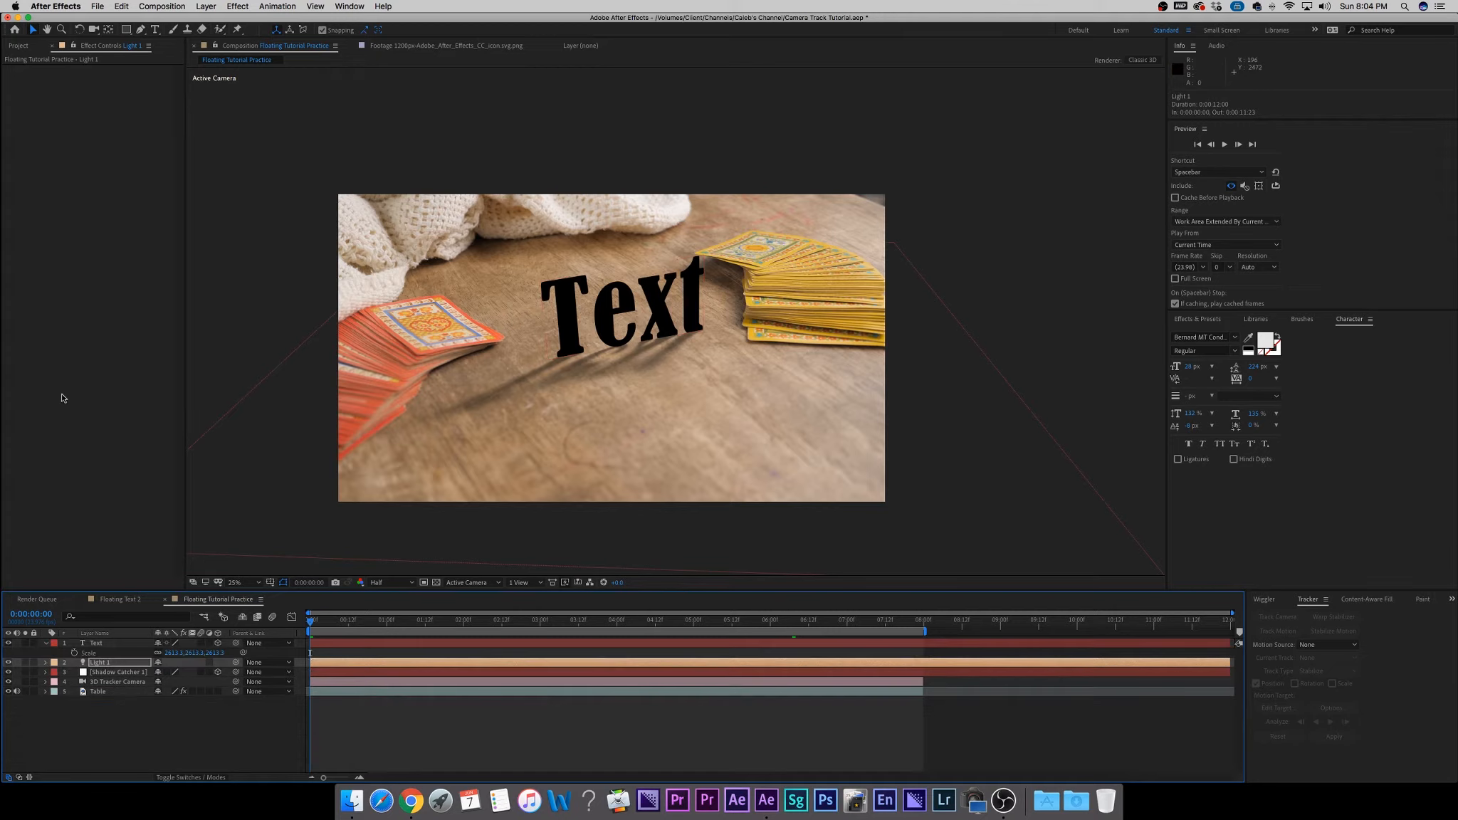
# Add a new light of type Ambient to the composition to illuminate the dark text.
pyautogui.click(206, 6)
pyautogui.moveTo(306, 20)
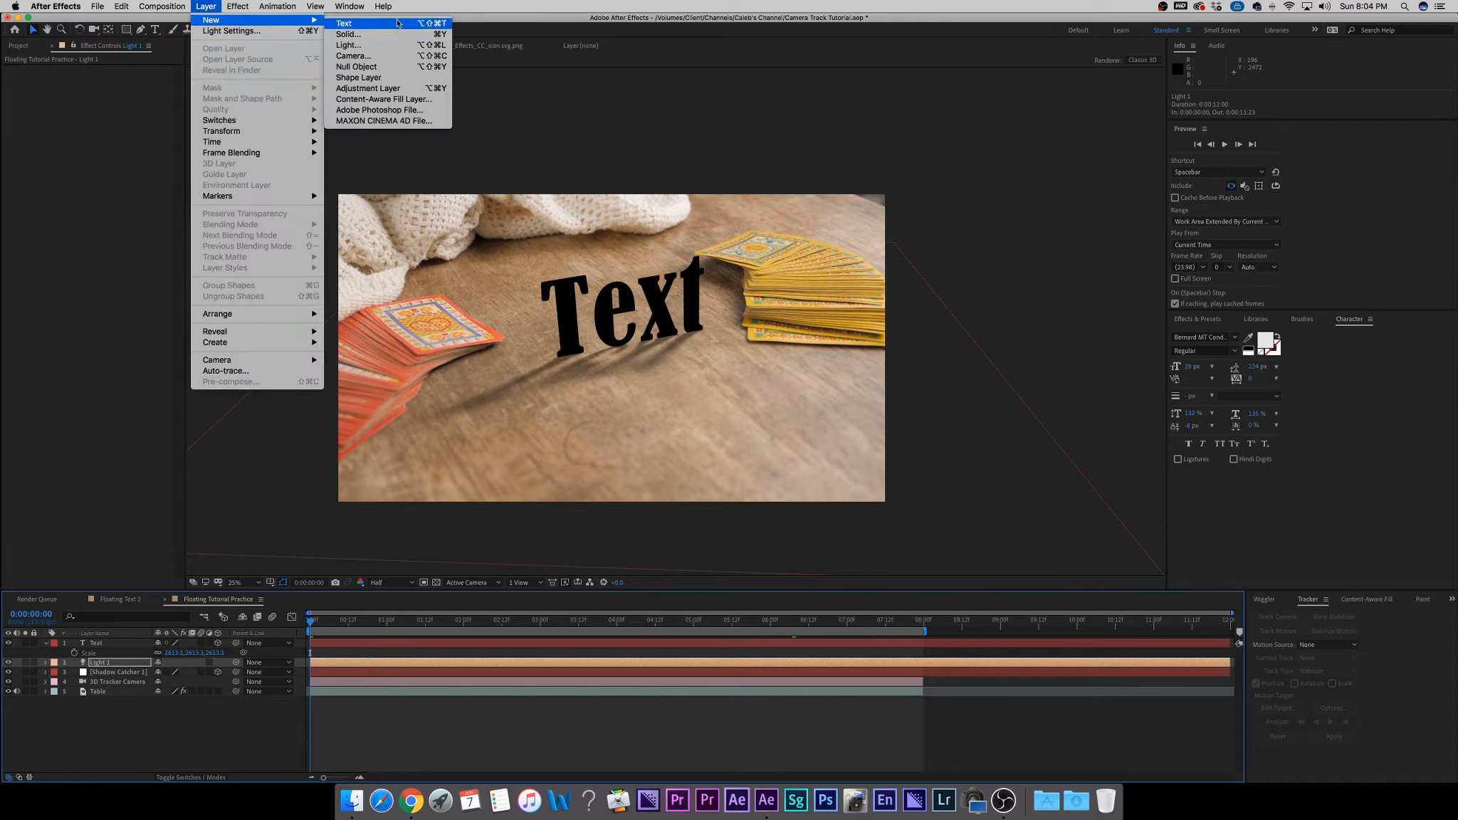
pyautogui.click(349, 44)
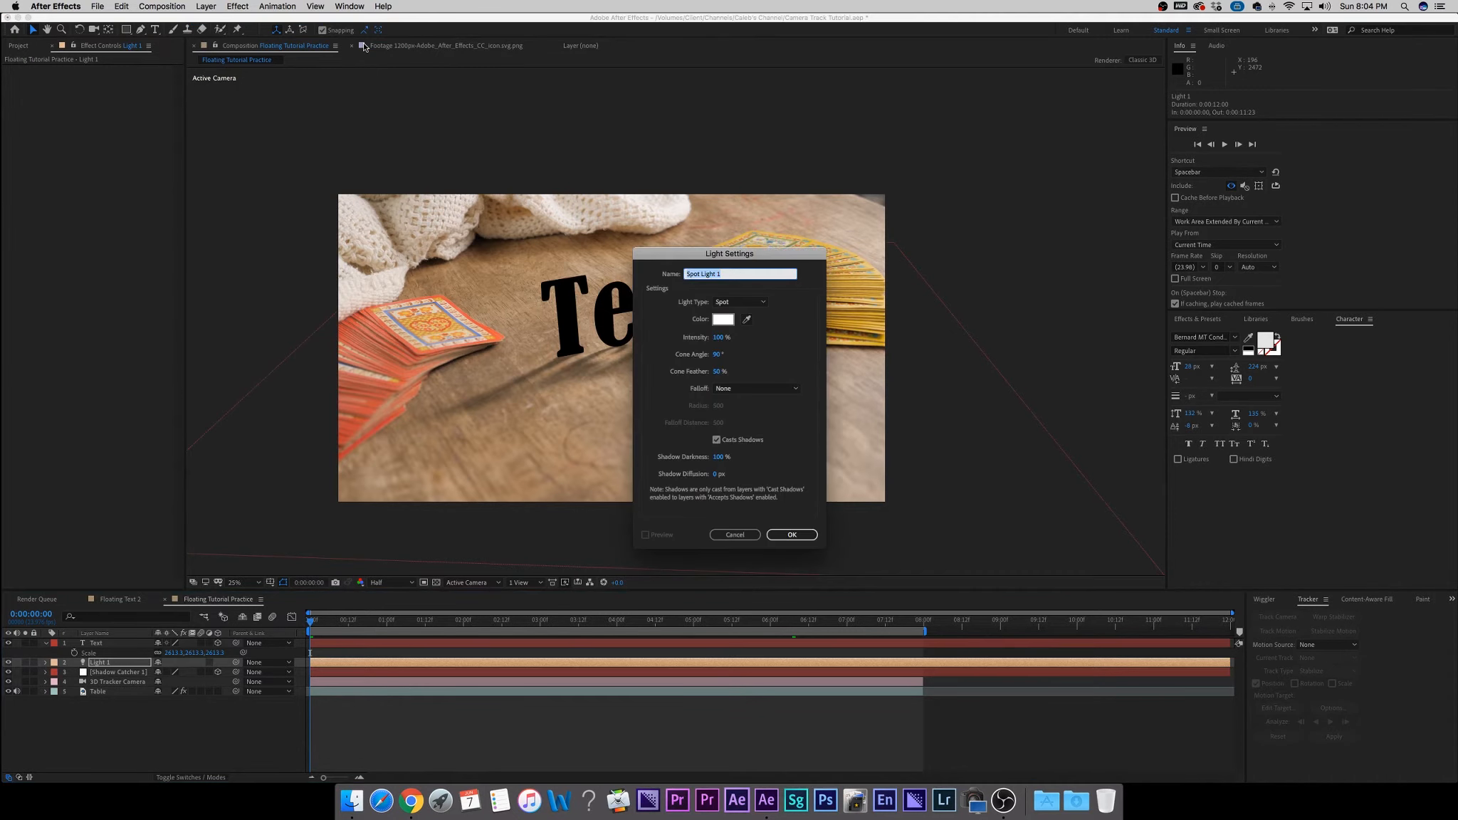
pyautogui.click(764, 303)
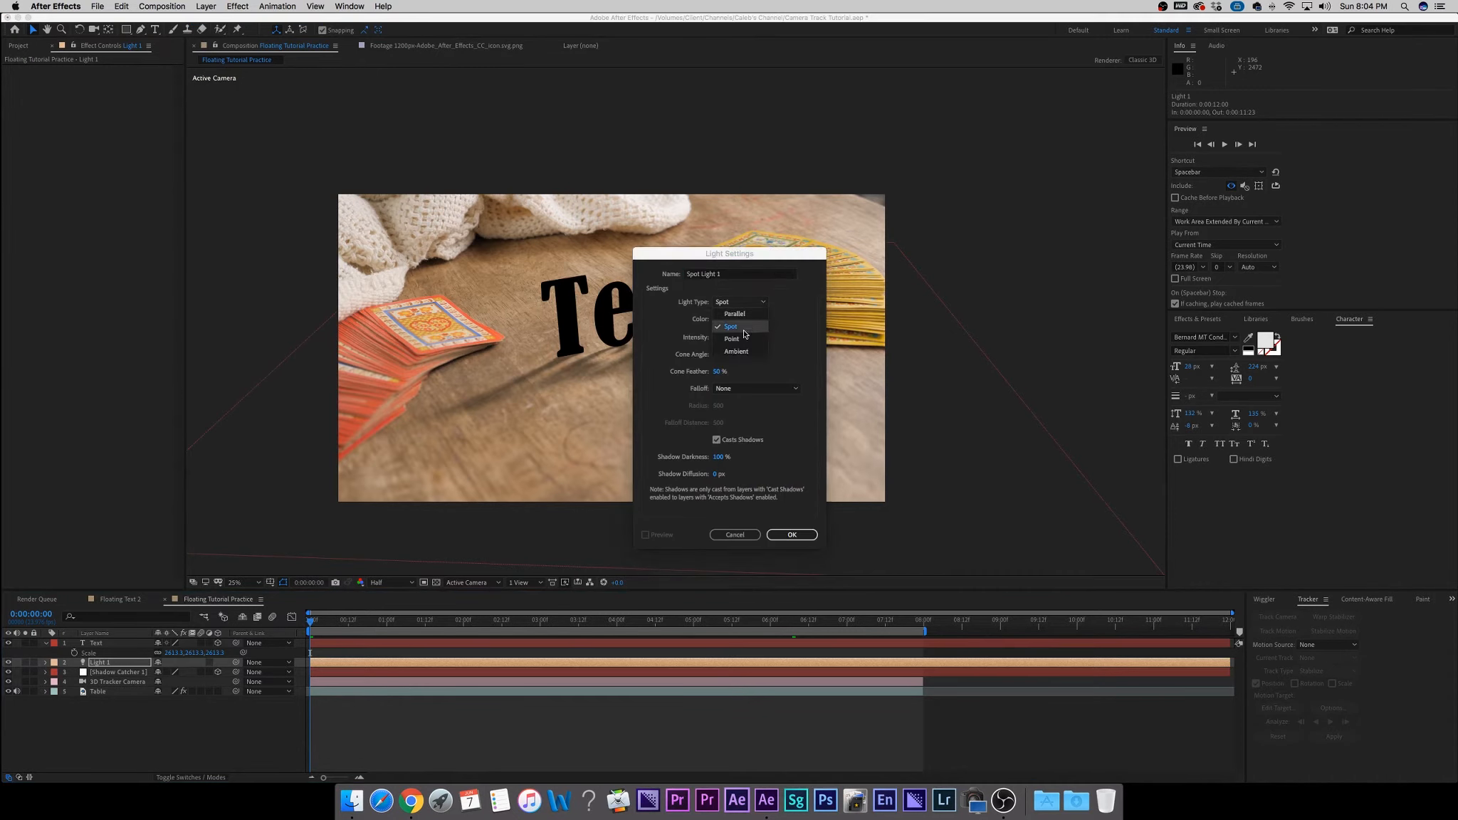
pyautogui.click(743, 351)
pyautogui.click(798, 535)
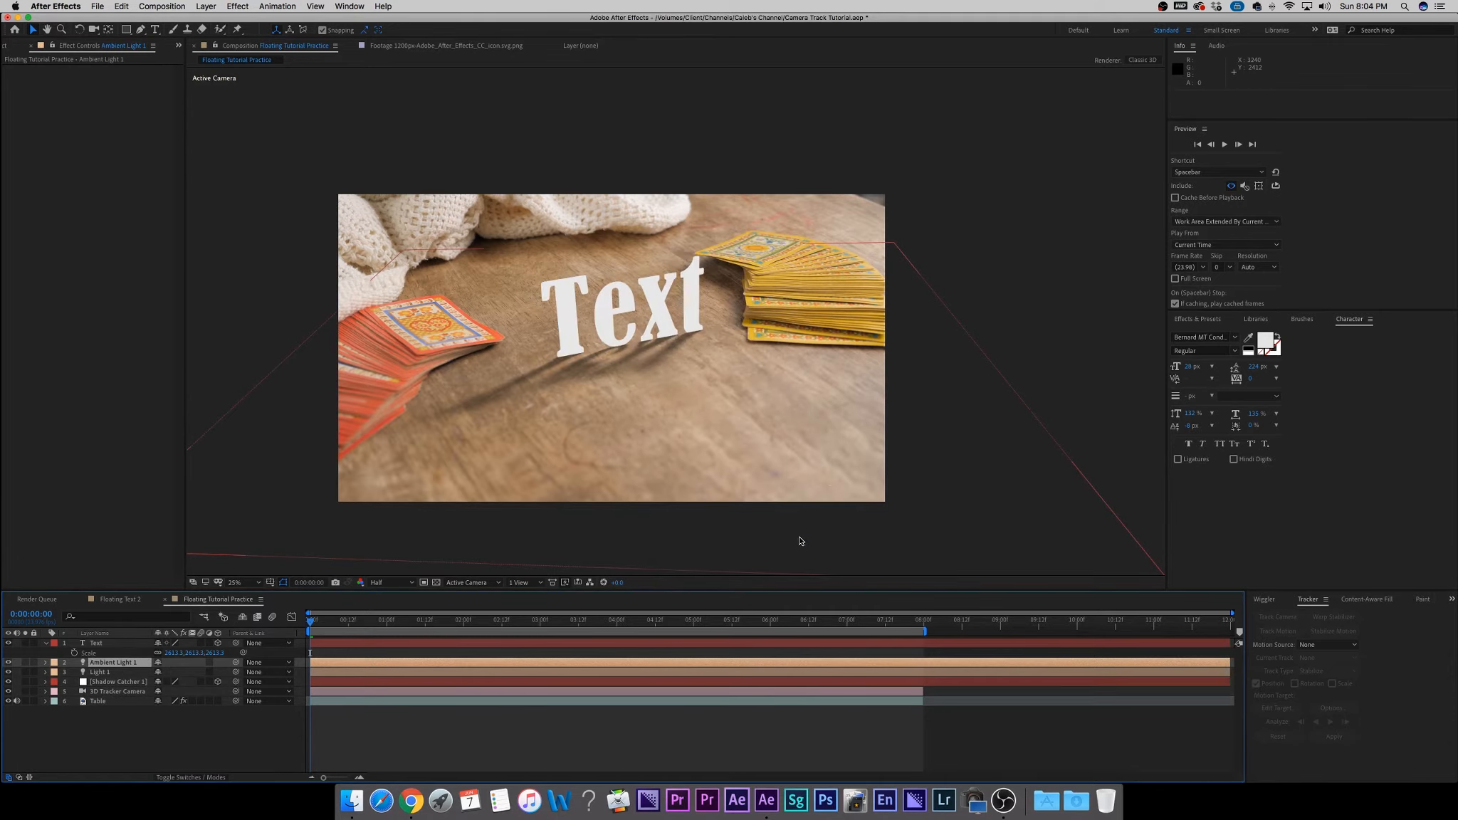
# Try lowering the ambient light's Intensity to 71%, and delete the ambient light.
pyautogui.click(45, 663)
pyautogui.click(56, 673)
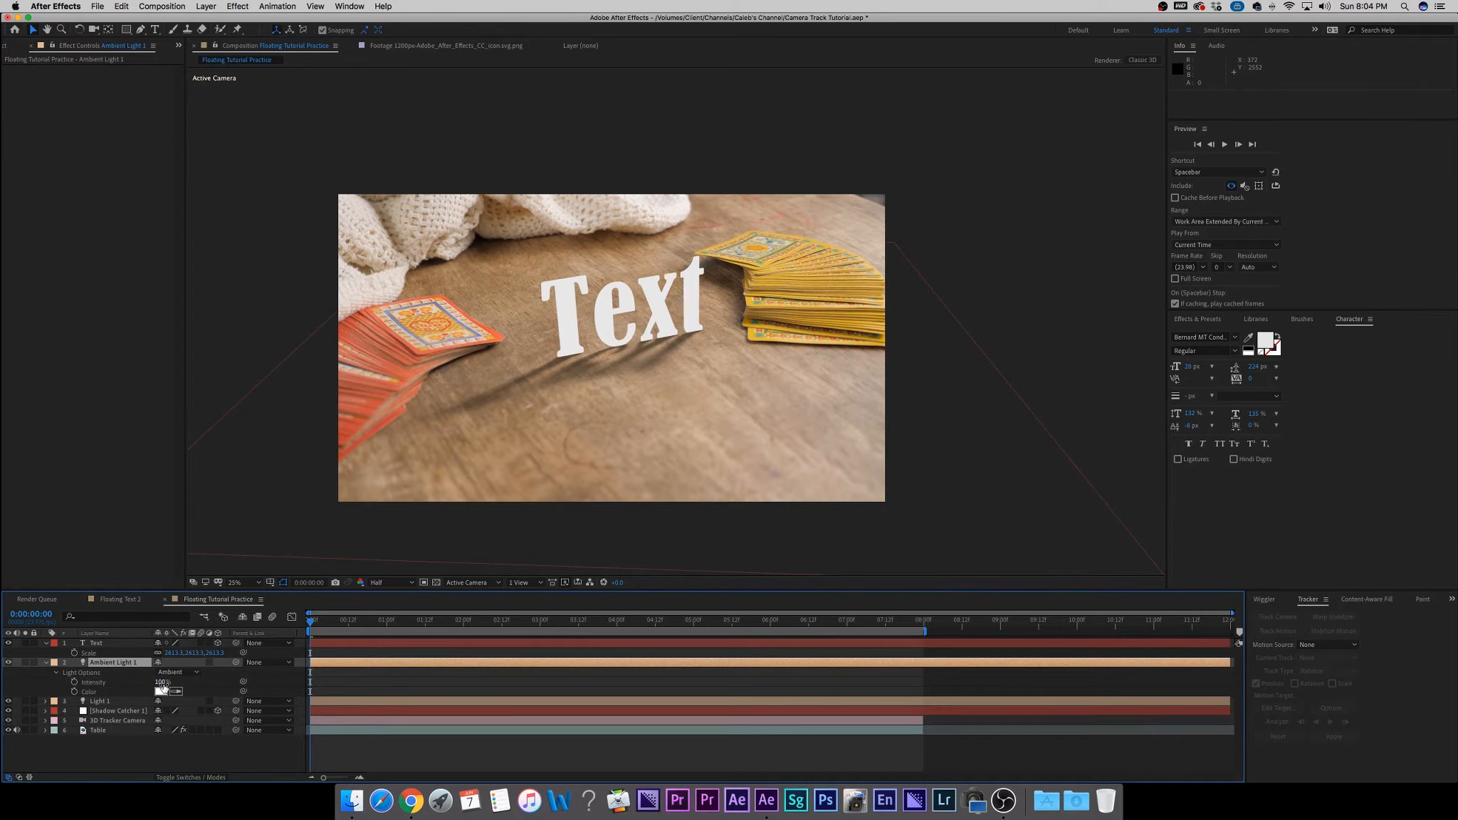
pyautogui.moveTo(159, 685); pyautogui.dragTo(138, 685)
pyautogui.click(93, 663)
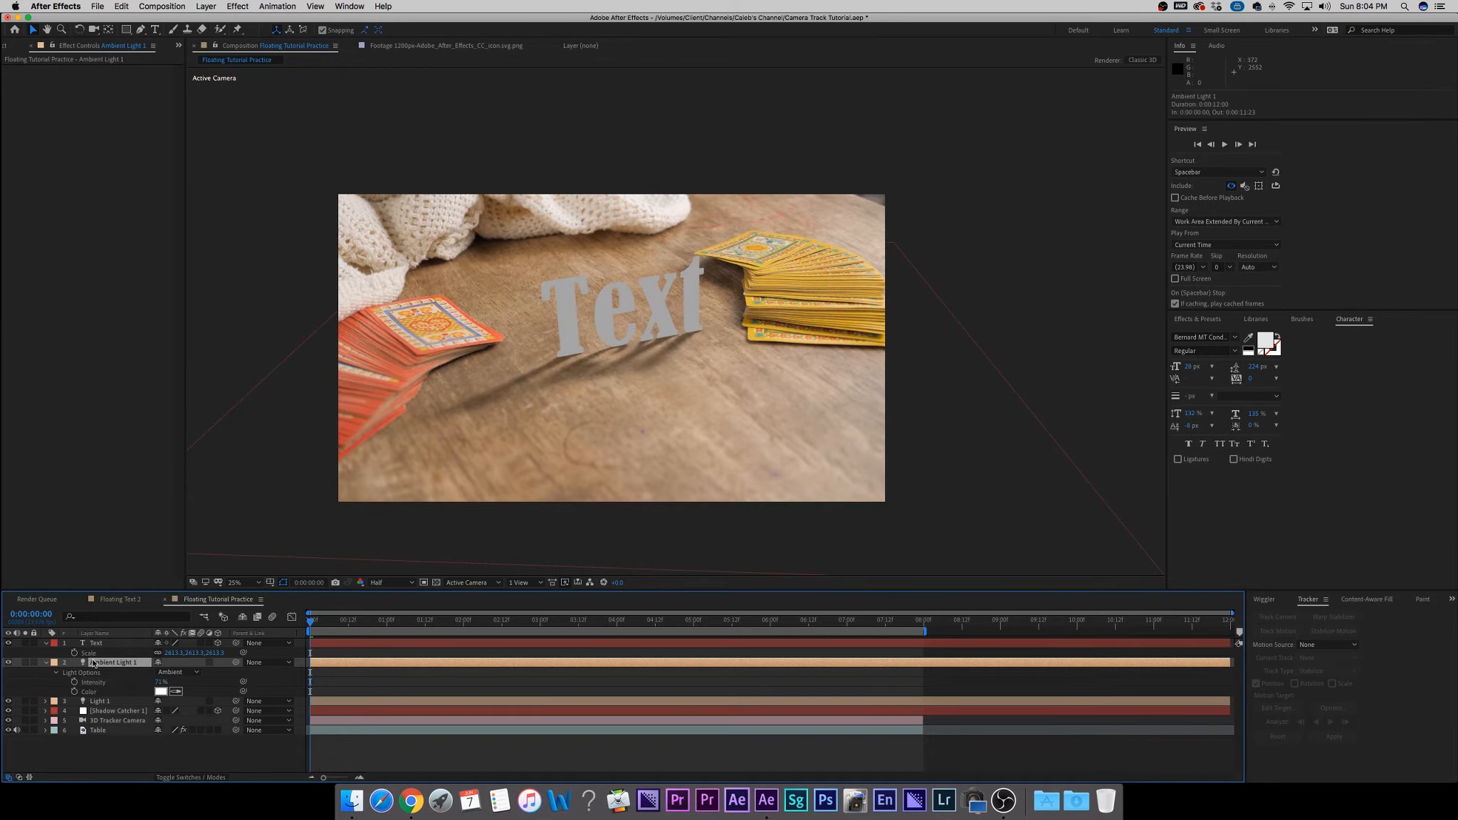
pyautogui.press('Delete')
# Turn Accepts Lights off in the Text layer's Material Options so the text keeps its own white fill.
pyautogui.click(103, 644)
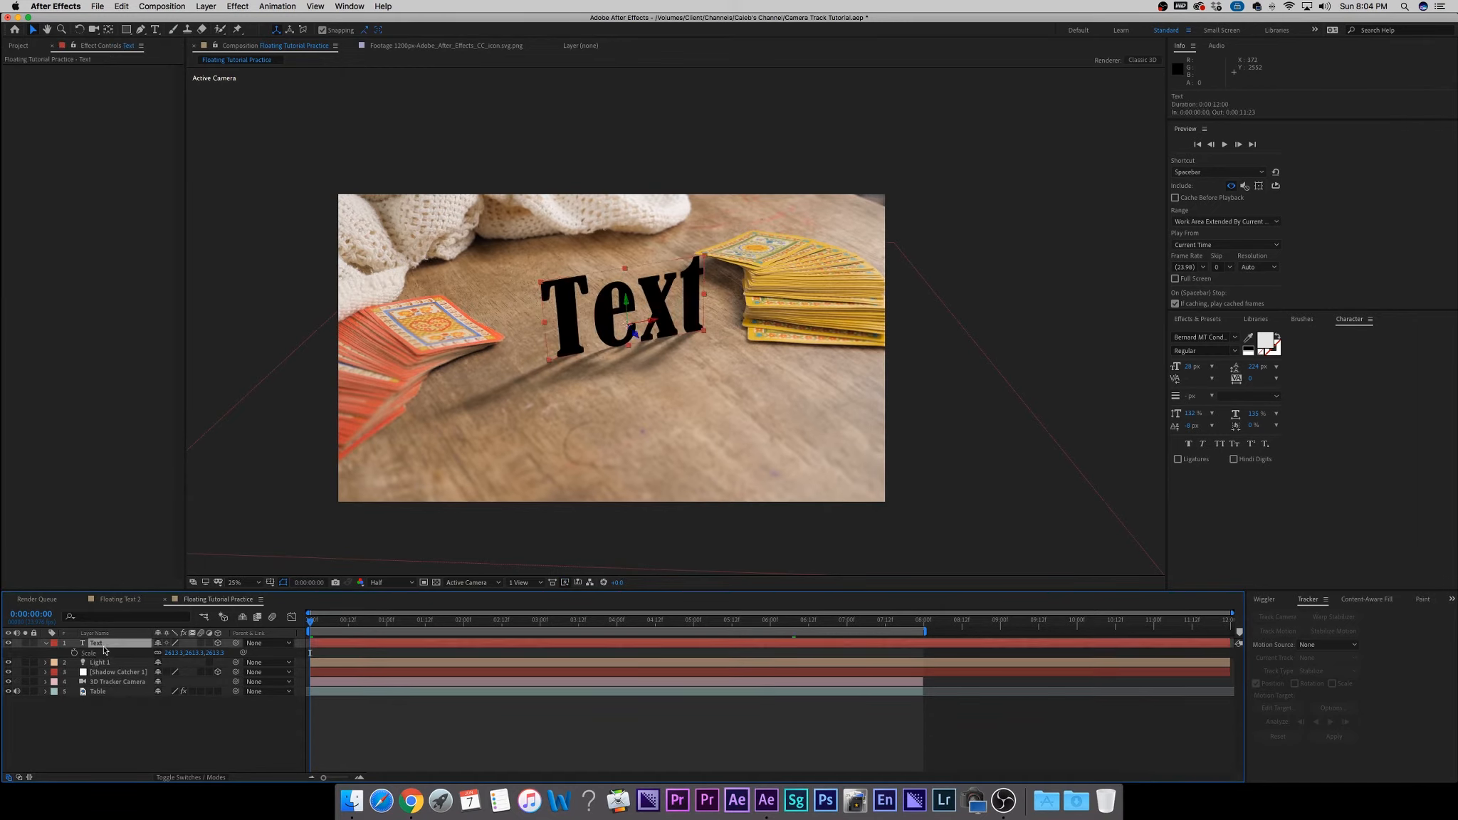
pyautogui.click(46, 643)
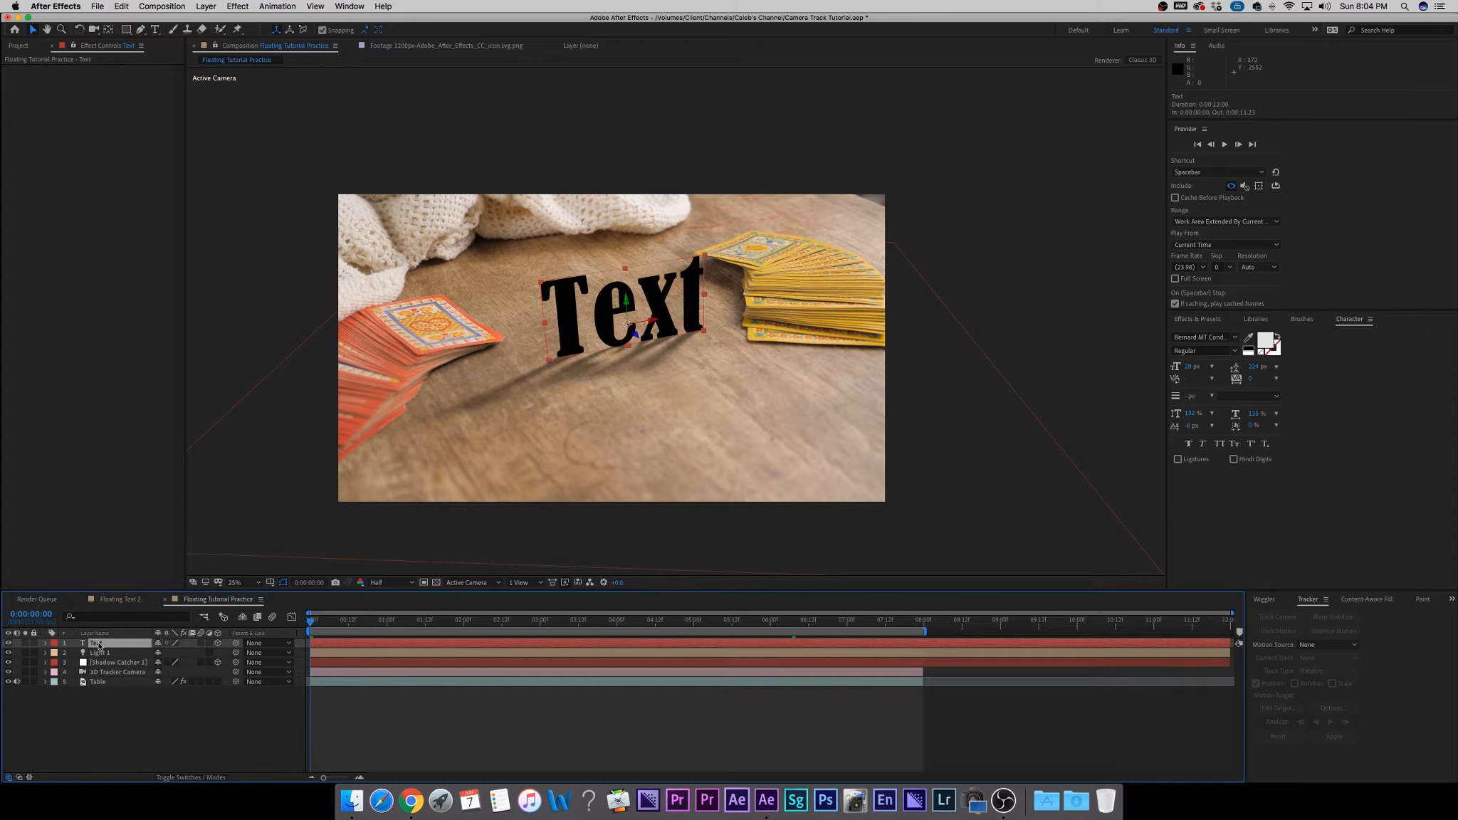
pyautogui.click(46, 643)
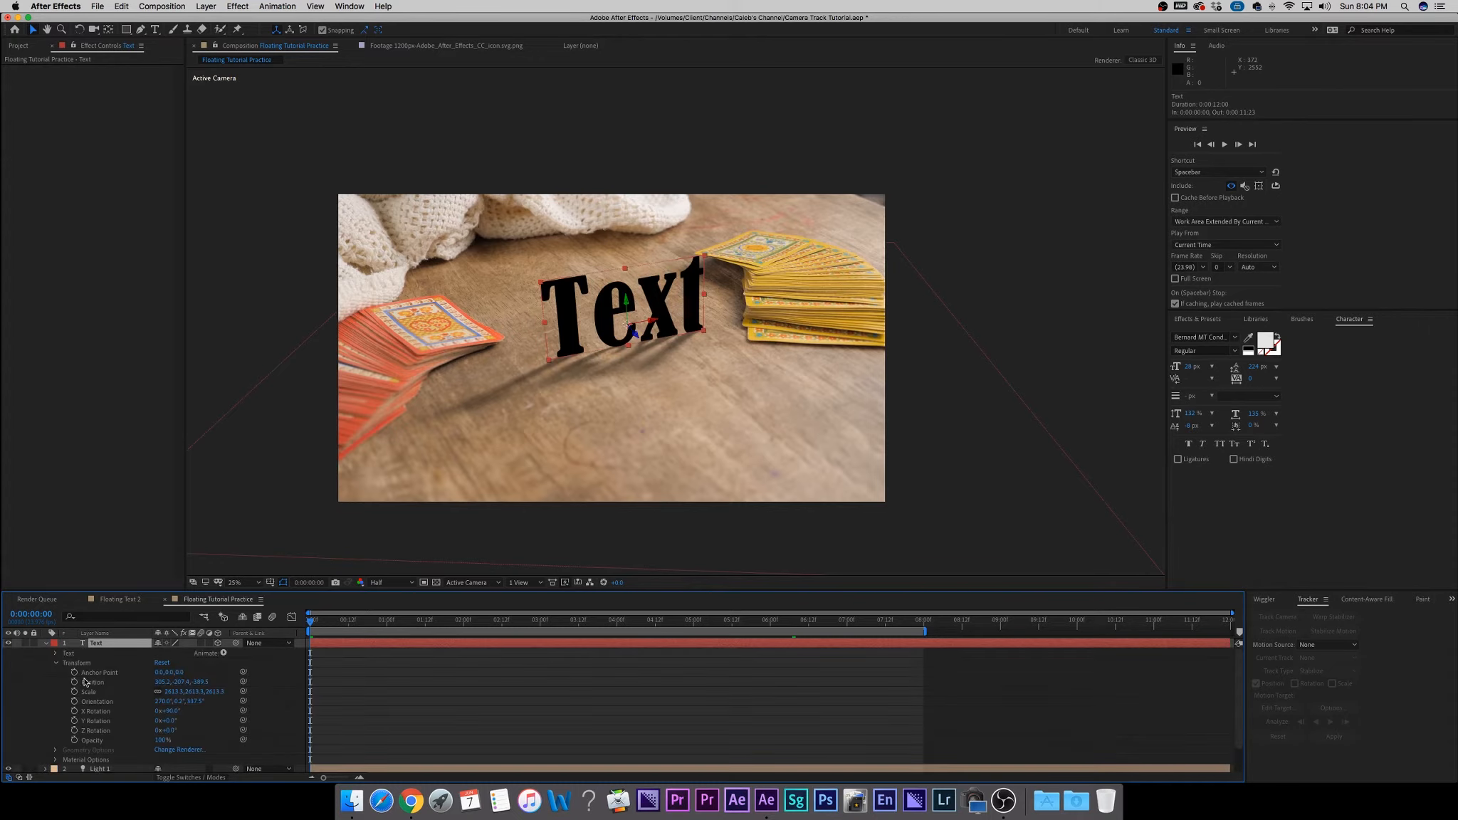
pyautogui.click(57, 761)
pyautogui.scroll(-5, 30, 754)
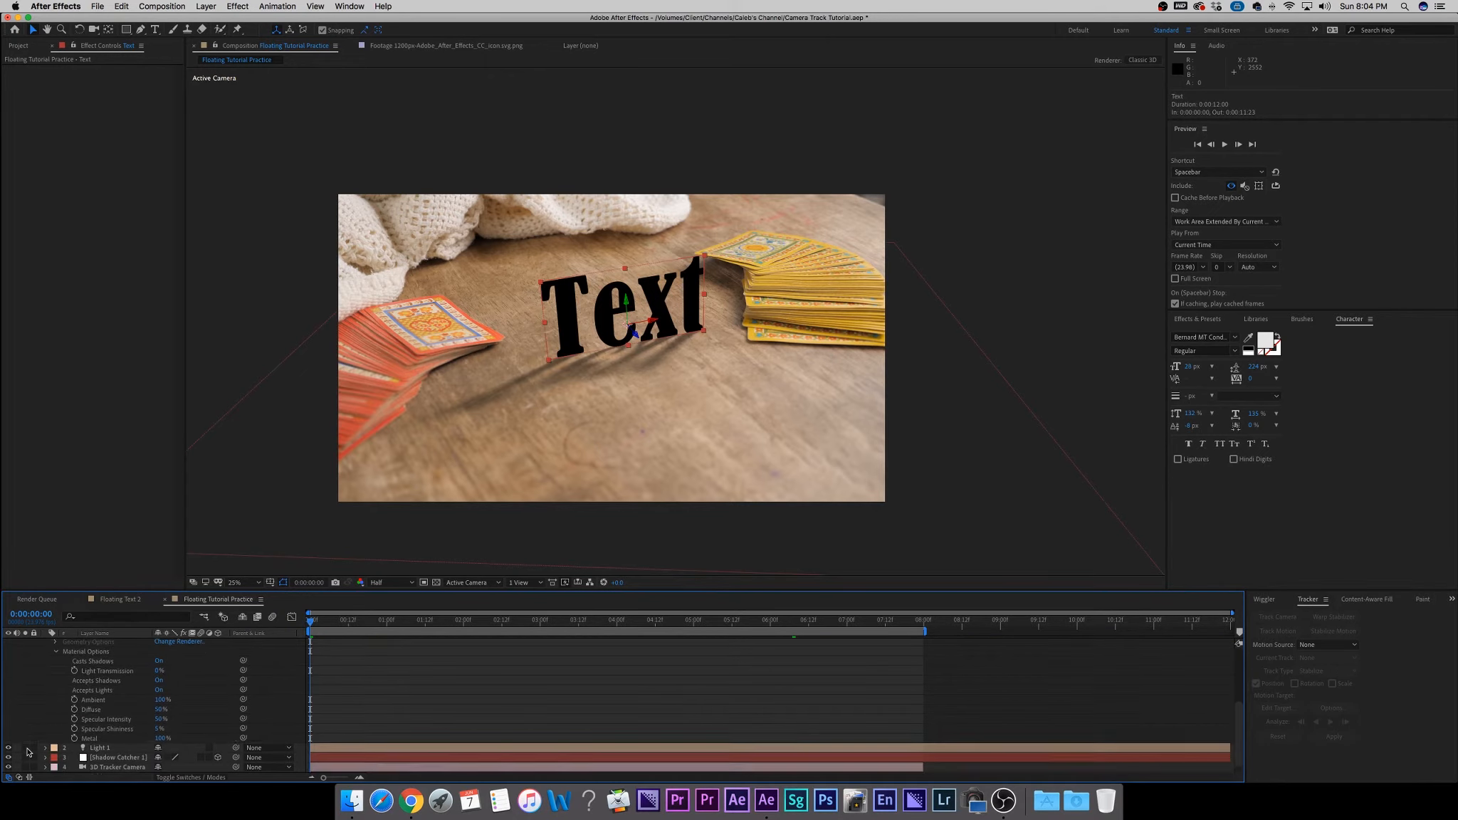
pyautogui.scroll(1, 27, 752)
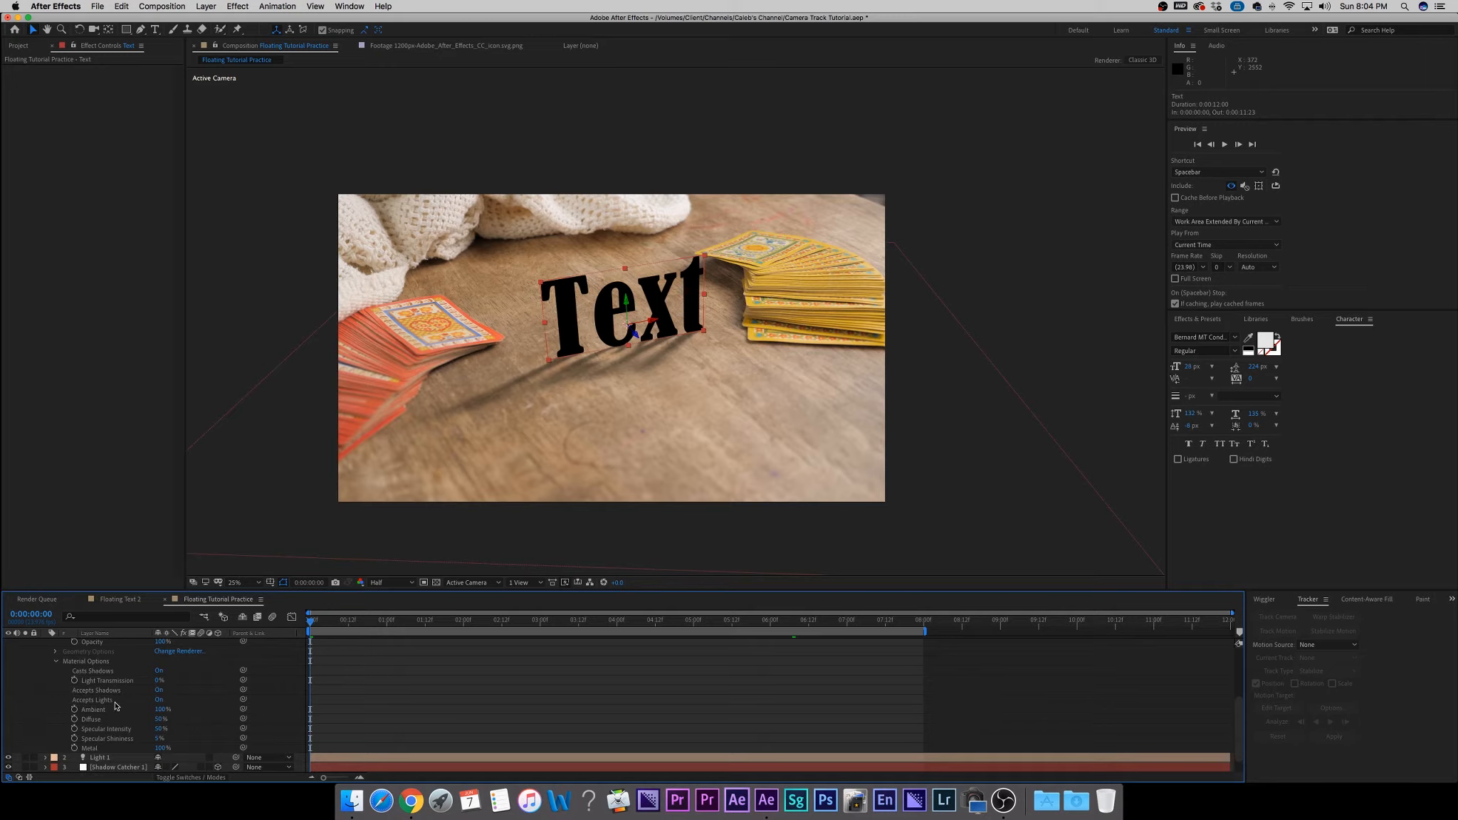
pyautogui.click(159, 700)
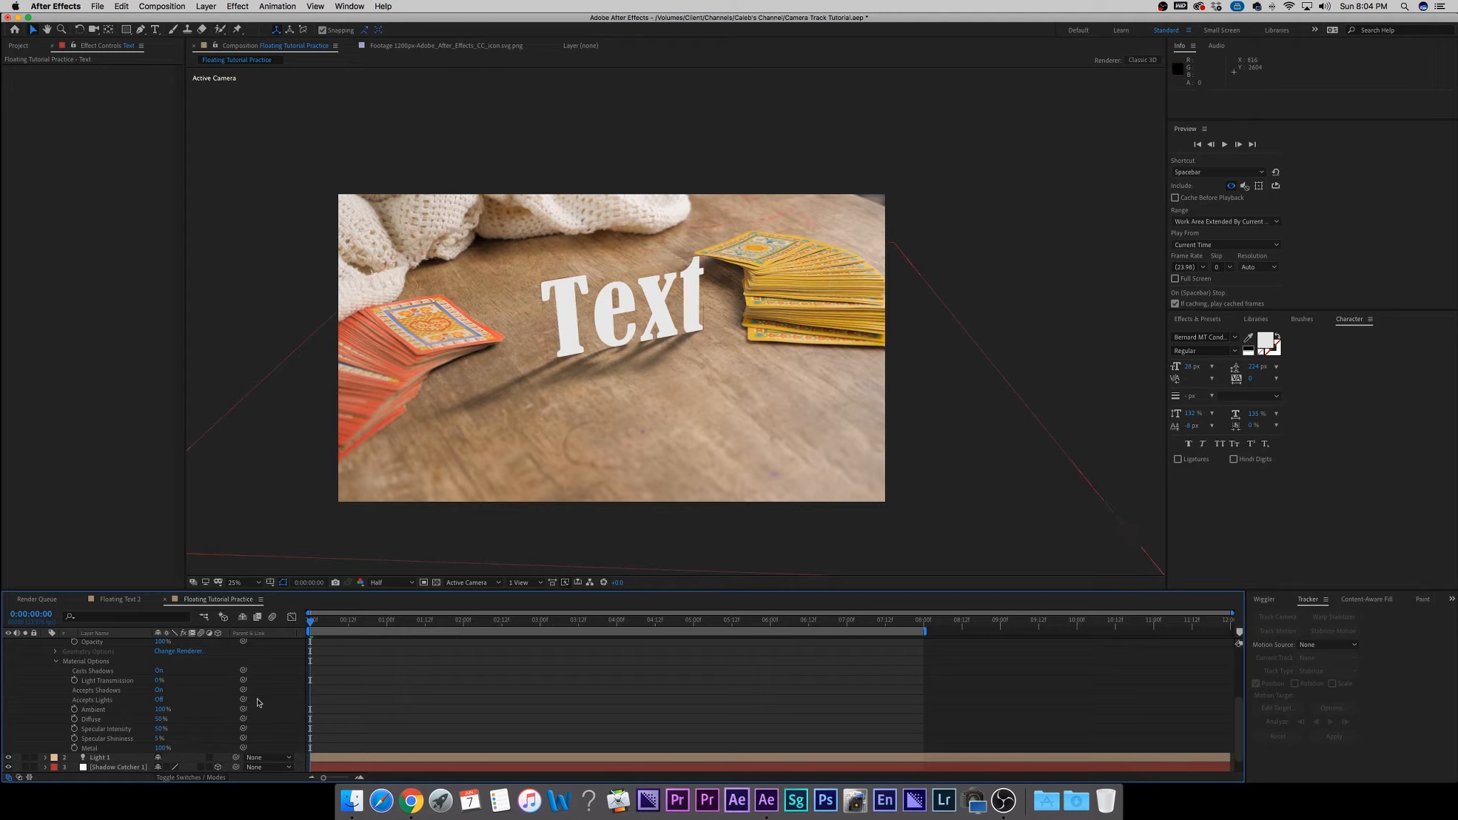
# Try the text's Casts Shadows option at Only and Off, restore it to On, and preview the shot from the start.
pyautogui.click(158, 671)
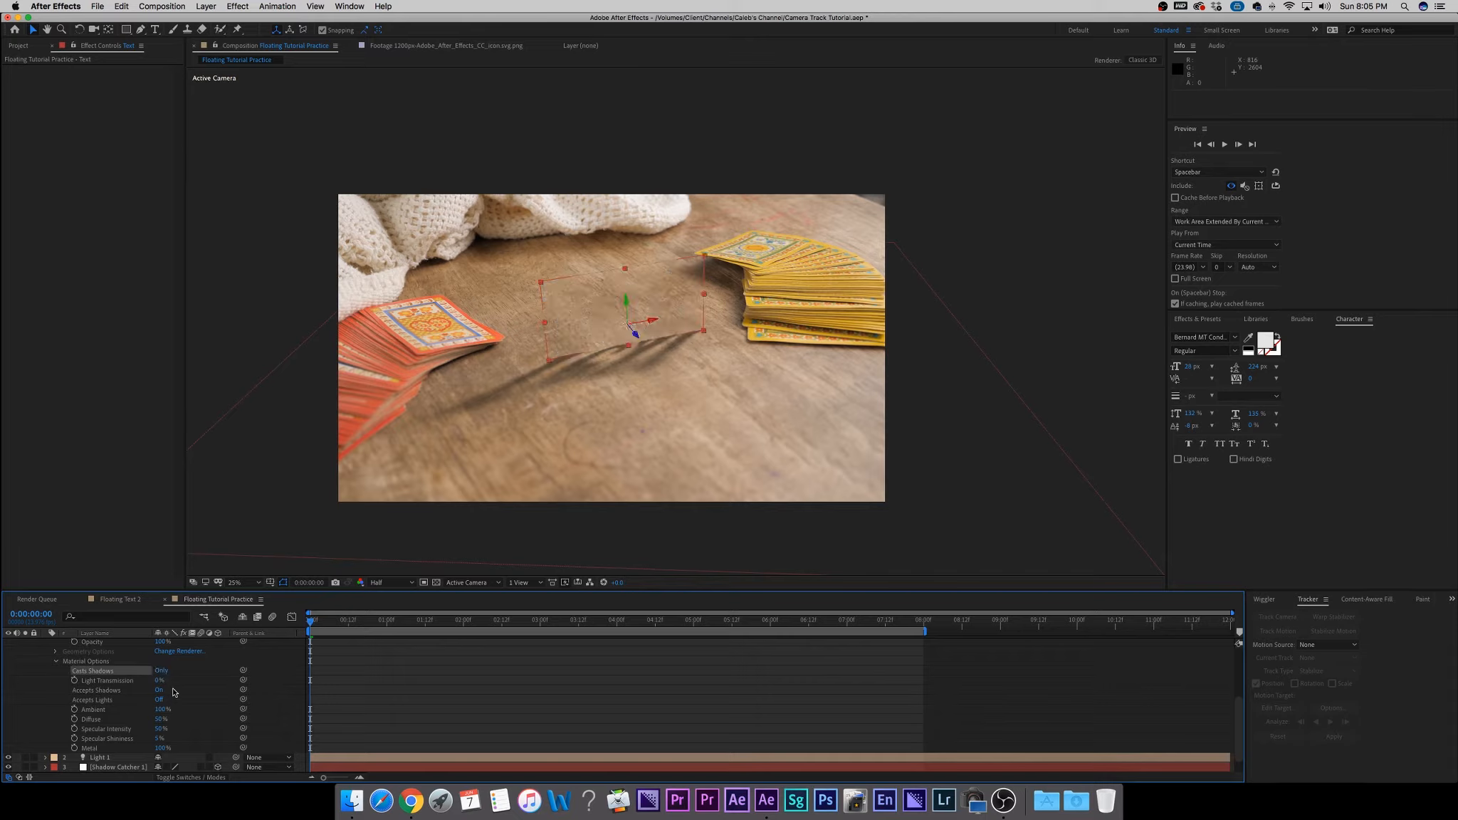
pyautogui.click(179, 692)
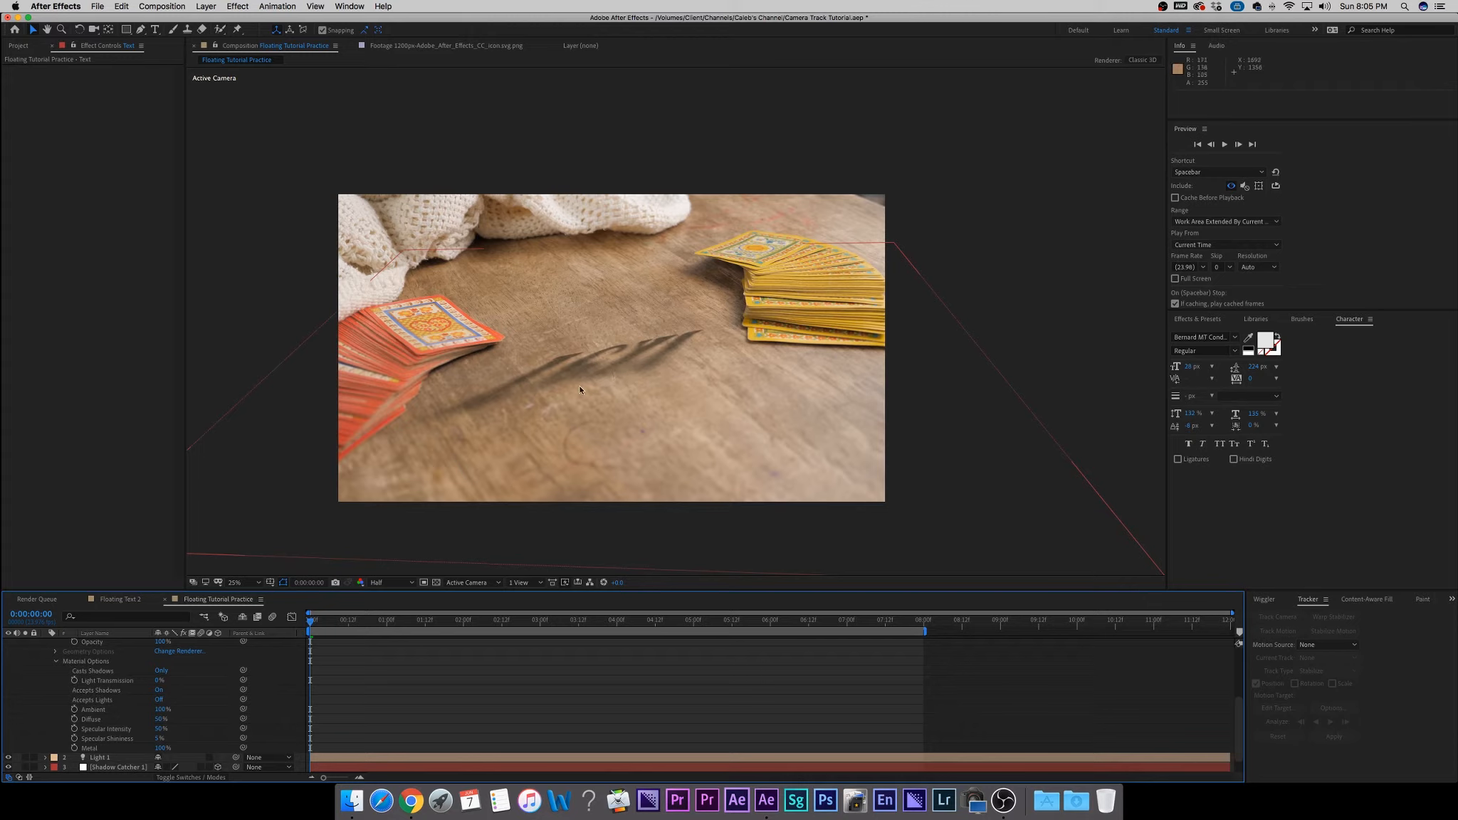
pyautogui.click(160, 670)
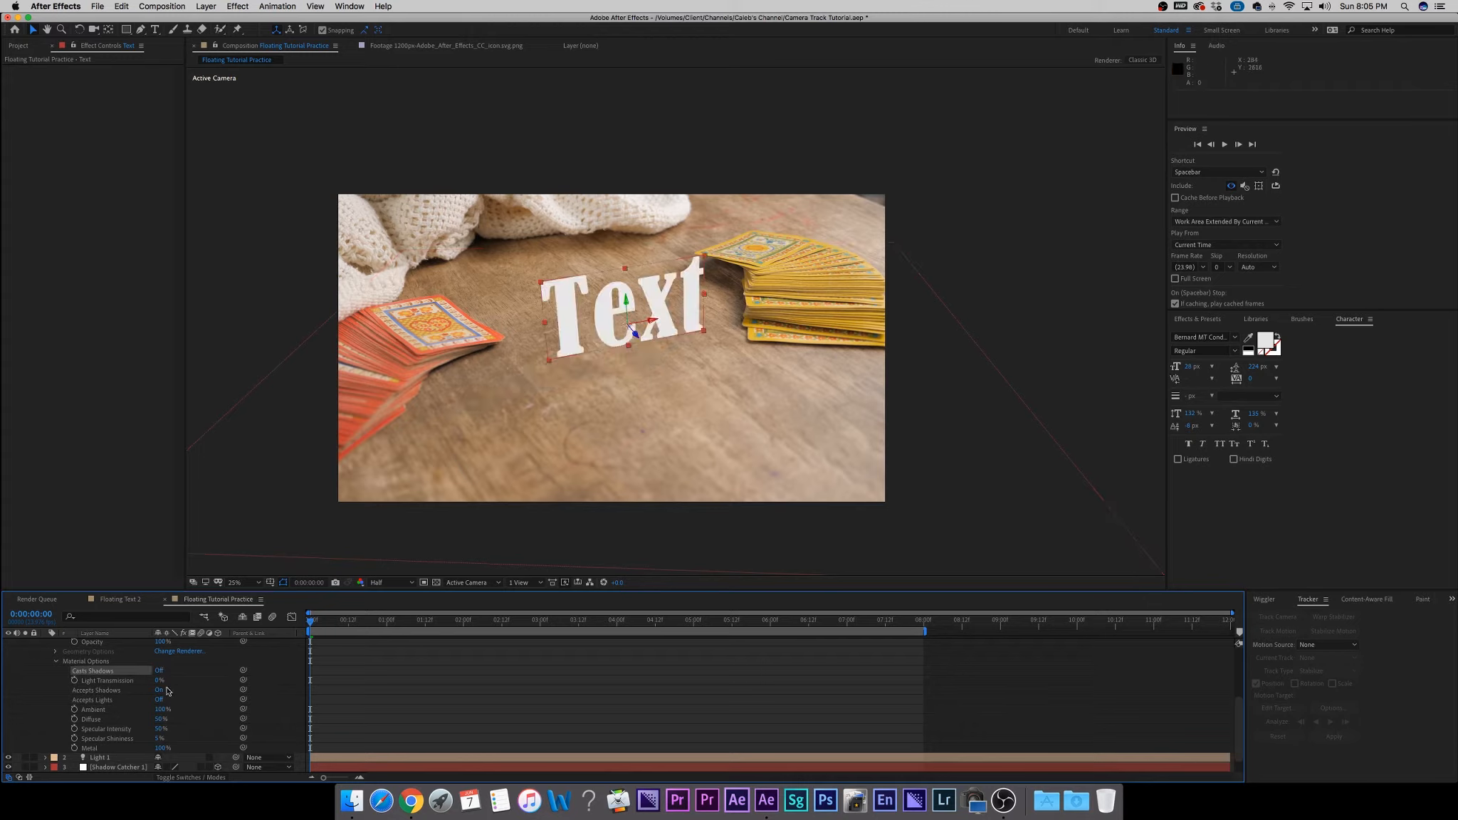
pyautogui.click(161, 670)
pyautogui.scroll(5, 63, 669)
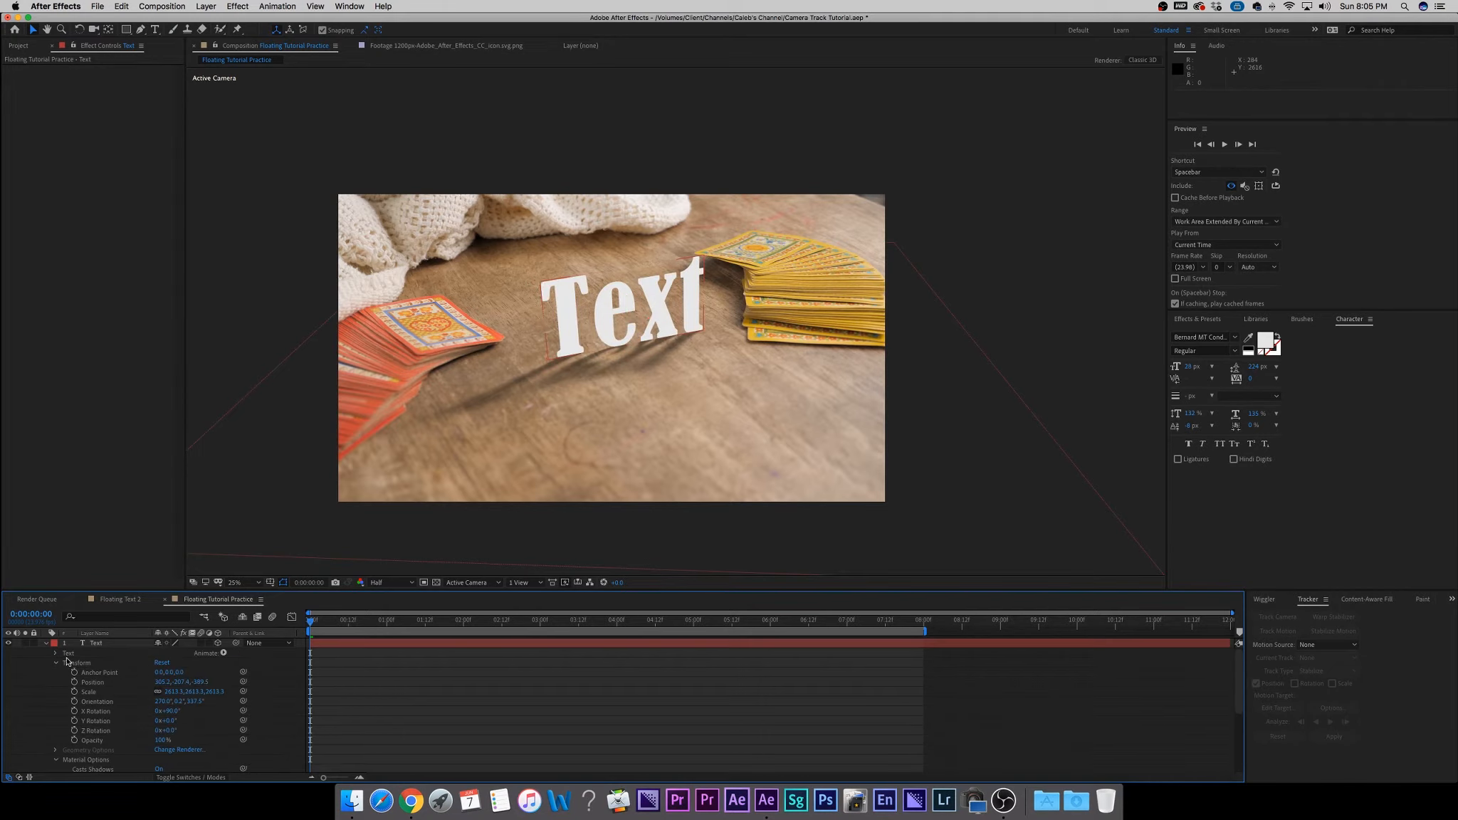
pyautogui.click(45, 644)
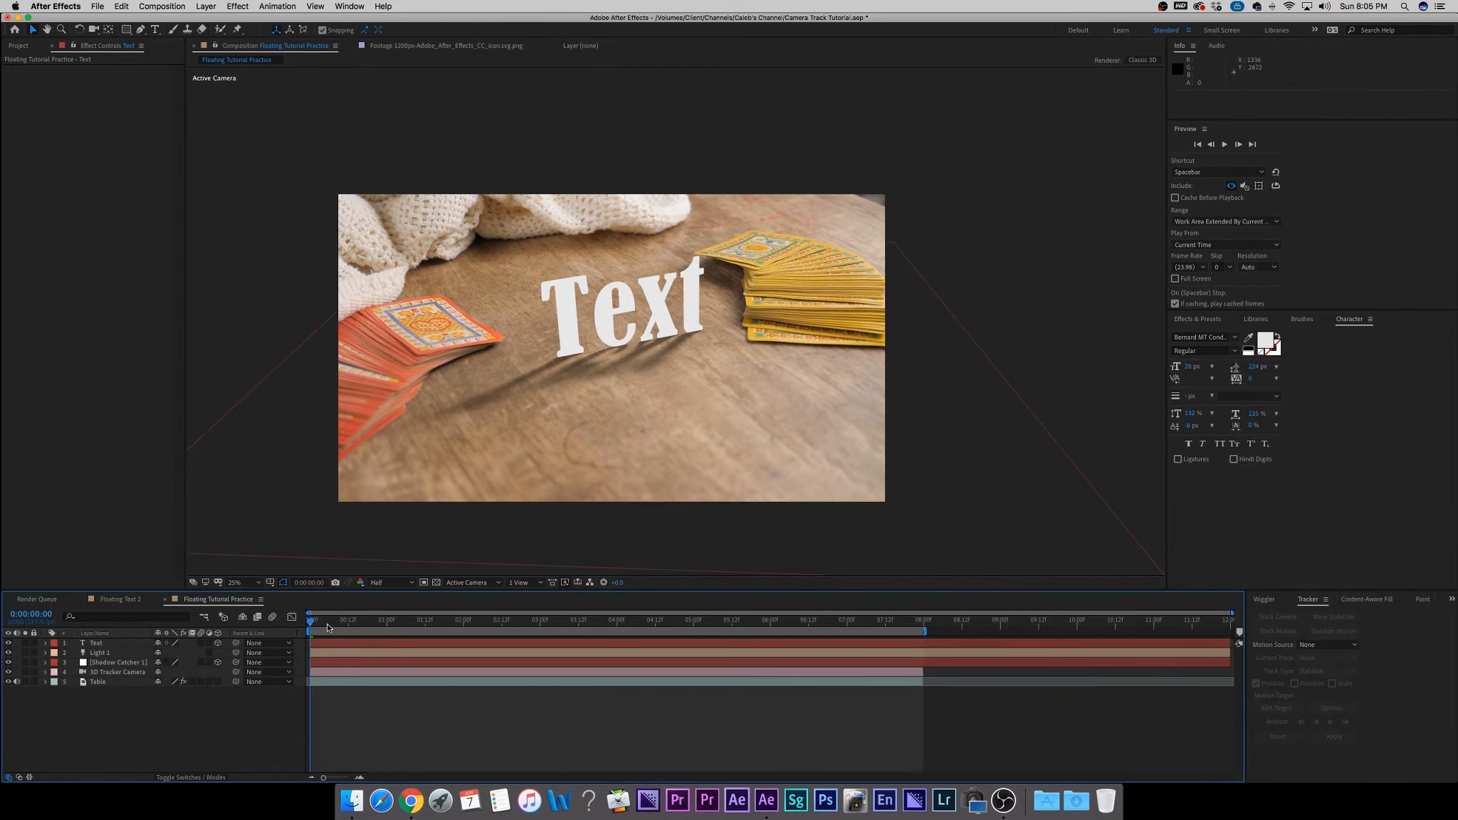
pyautogui.press('space')
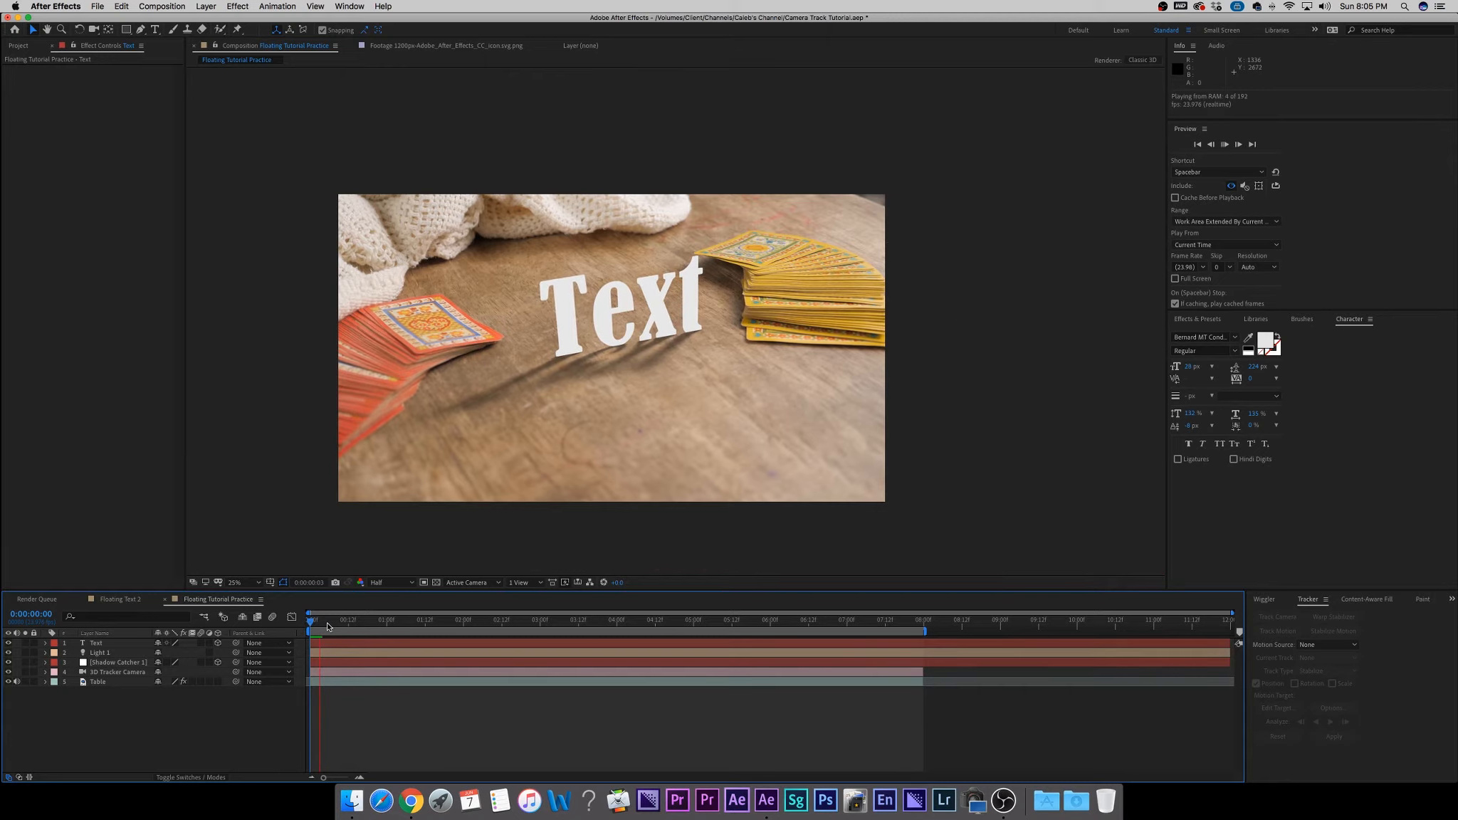
pyautogui.moveTo(328, 627); pyautogui.dragTo(265, 637)
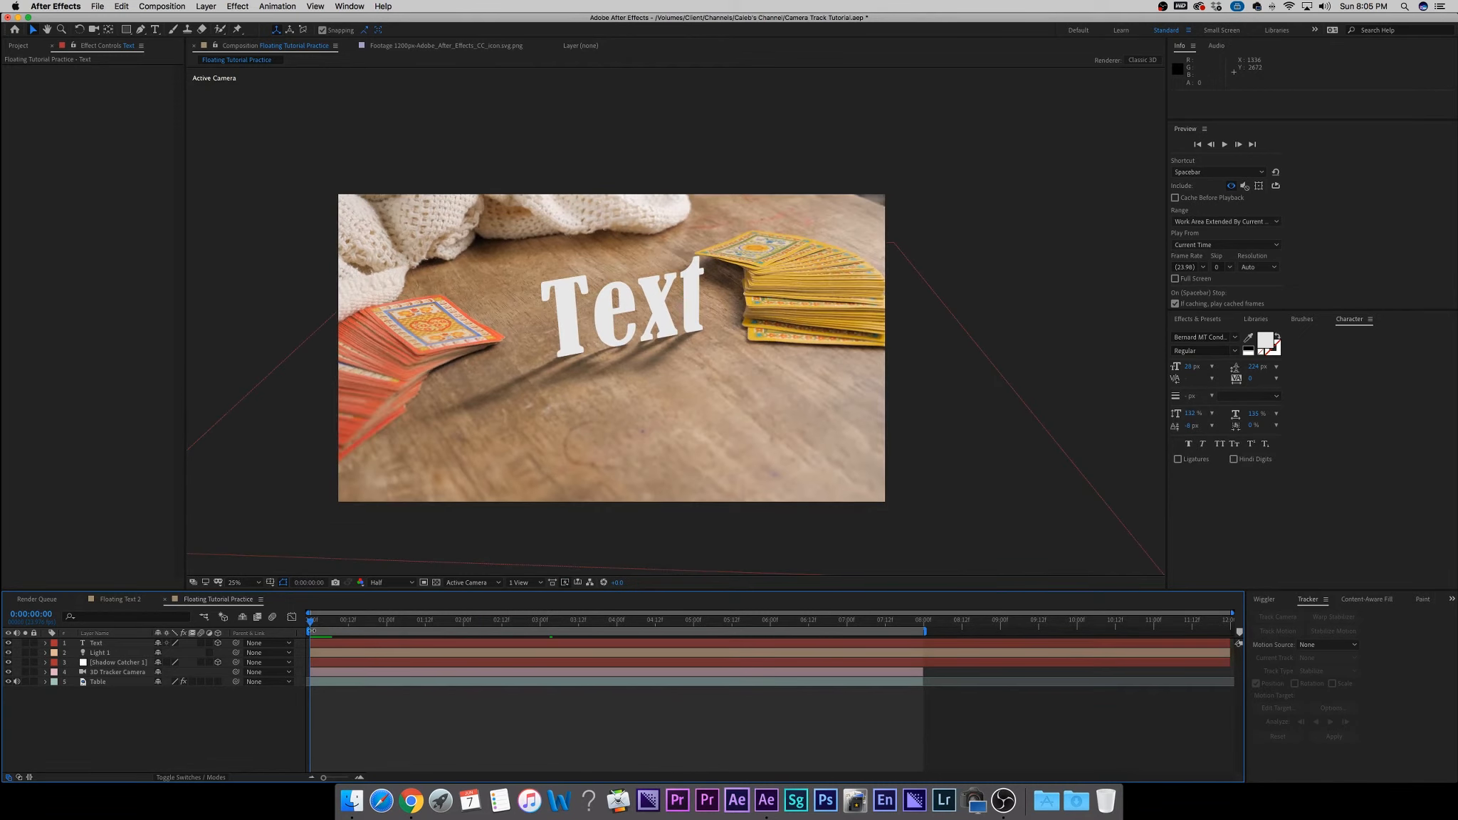
# Find the bounce presets by searching for "boun" and apply the Bounce In animation preset to the text at the first frame.
pyautogui.click(95, 644)
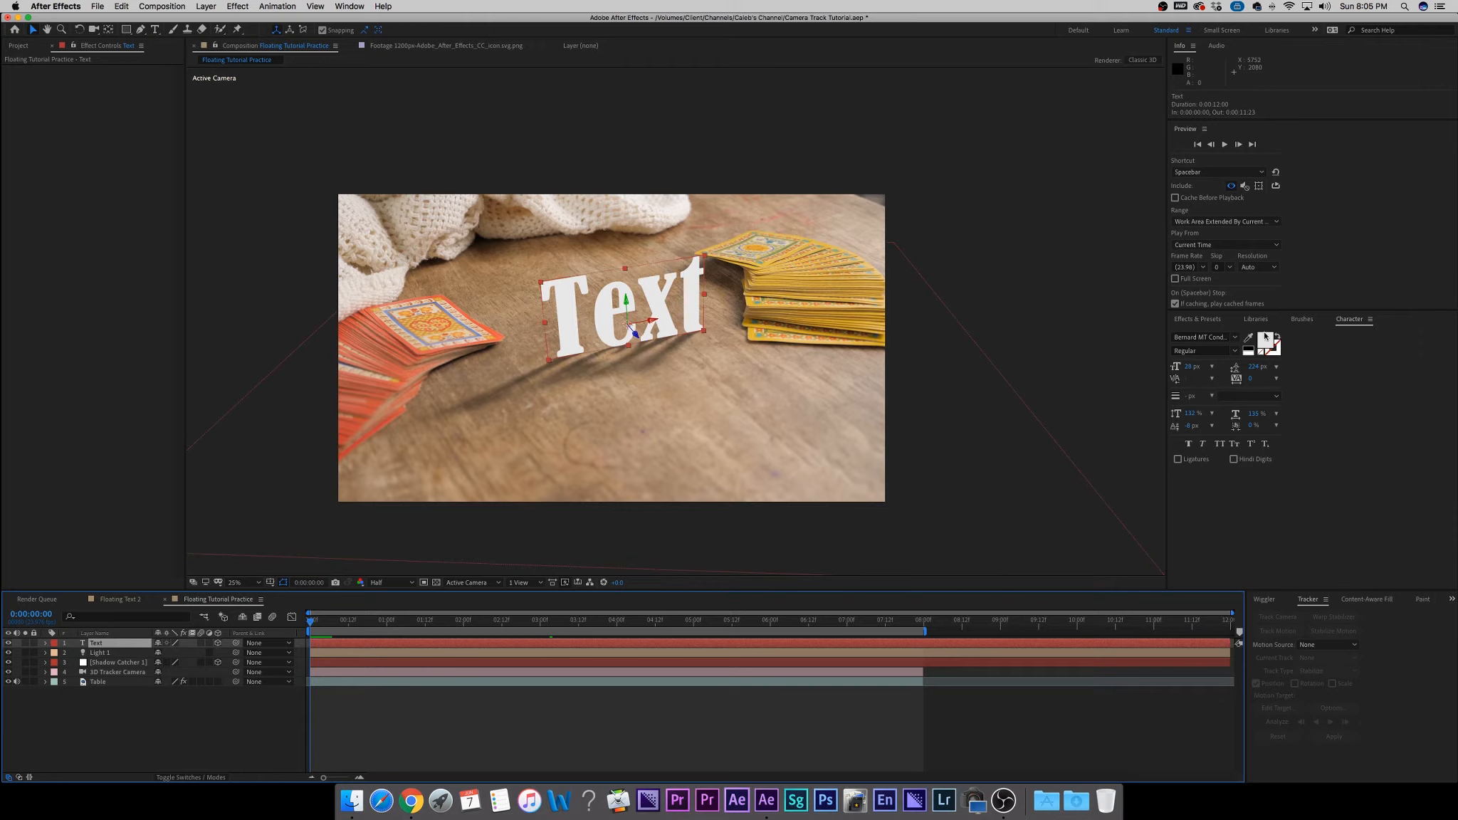
pyautogui.click(1202, 320)
pyautogui.click(1195, 336)
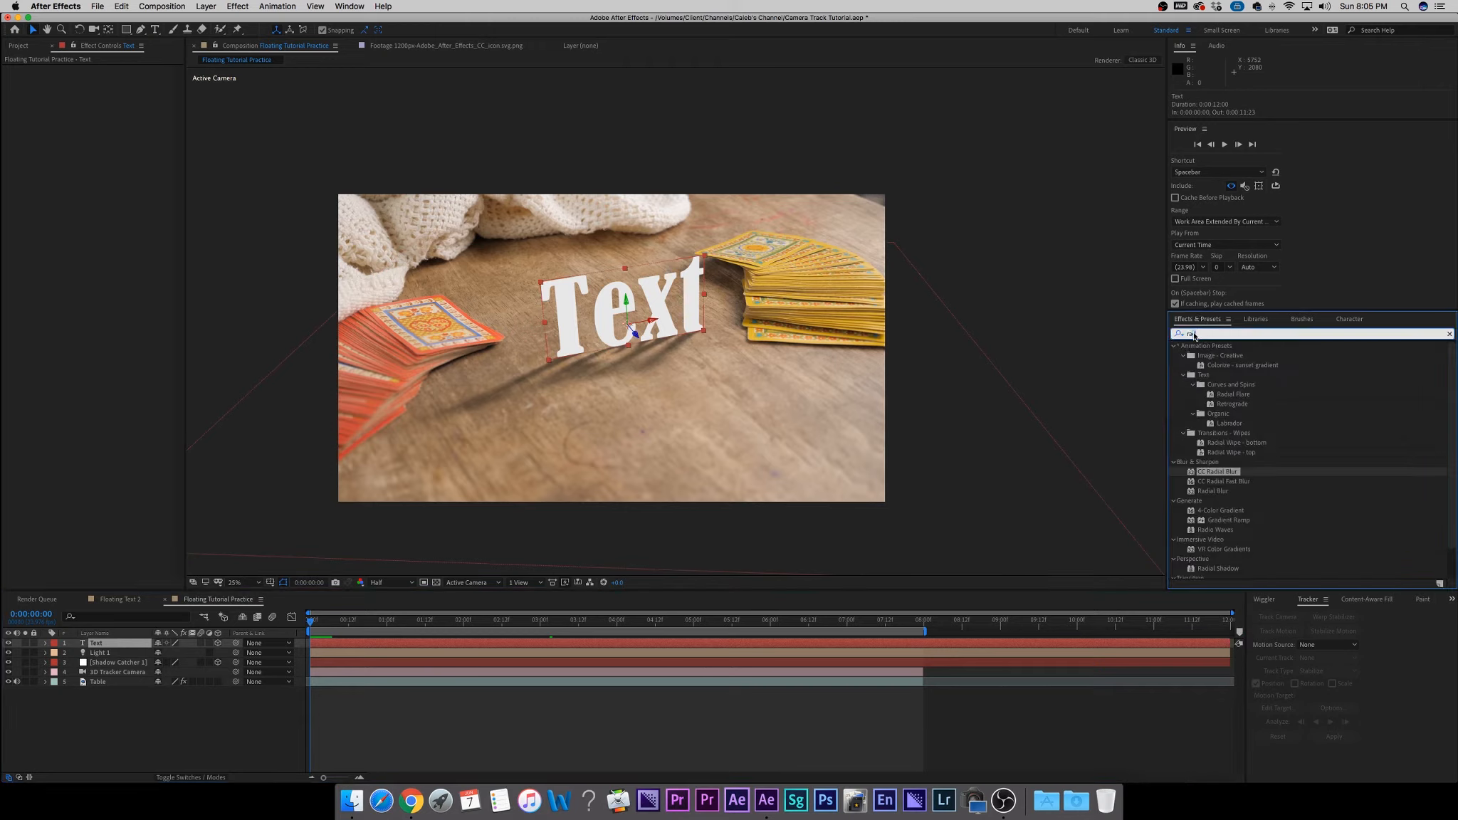
pyautogui.press('BackSpace')
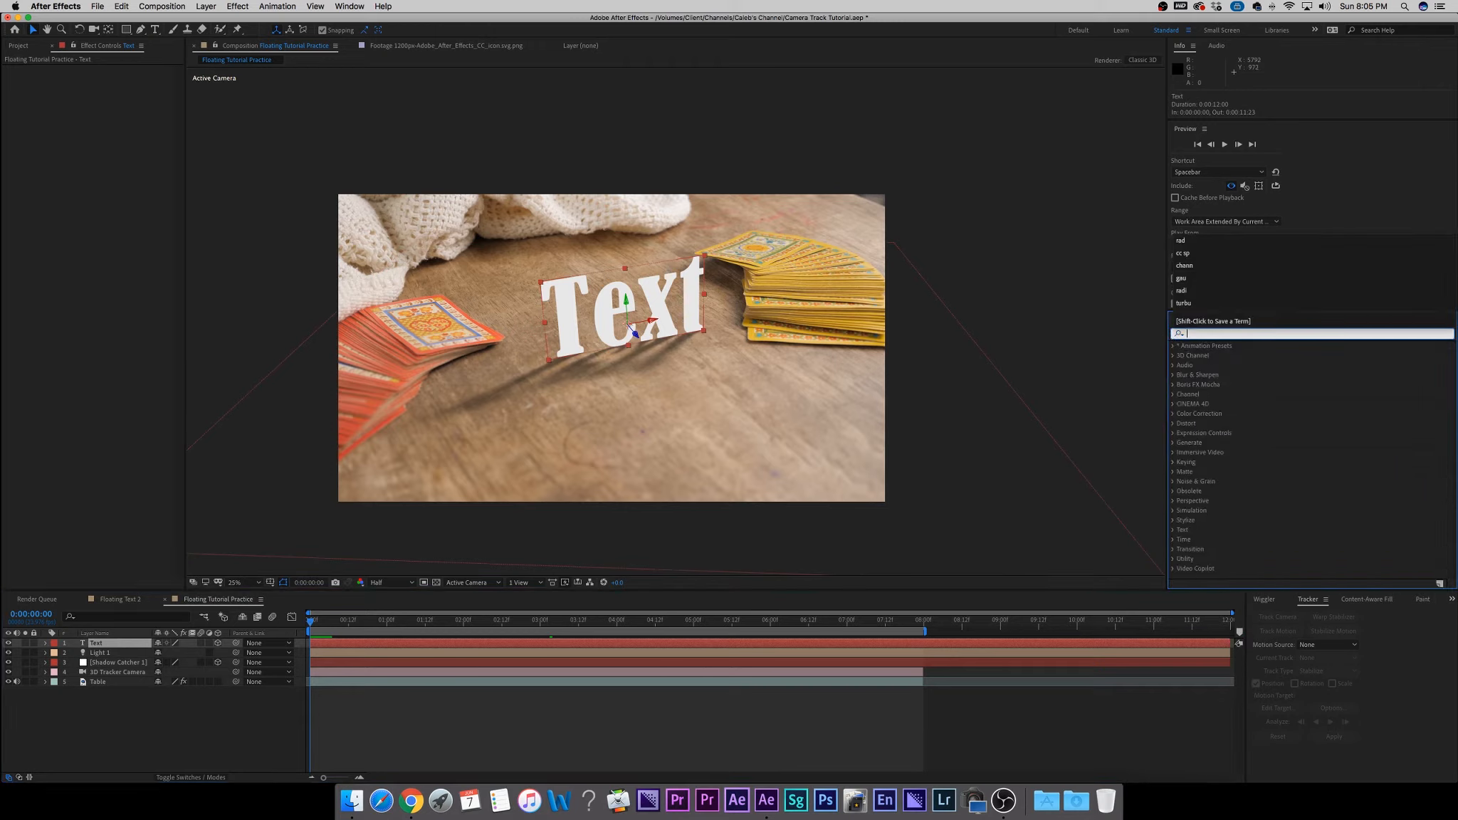
pyautogui.click(1172, 346)
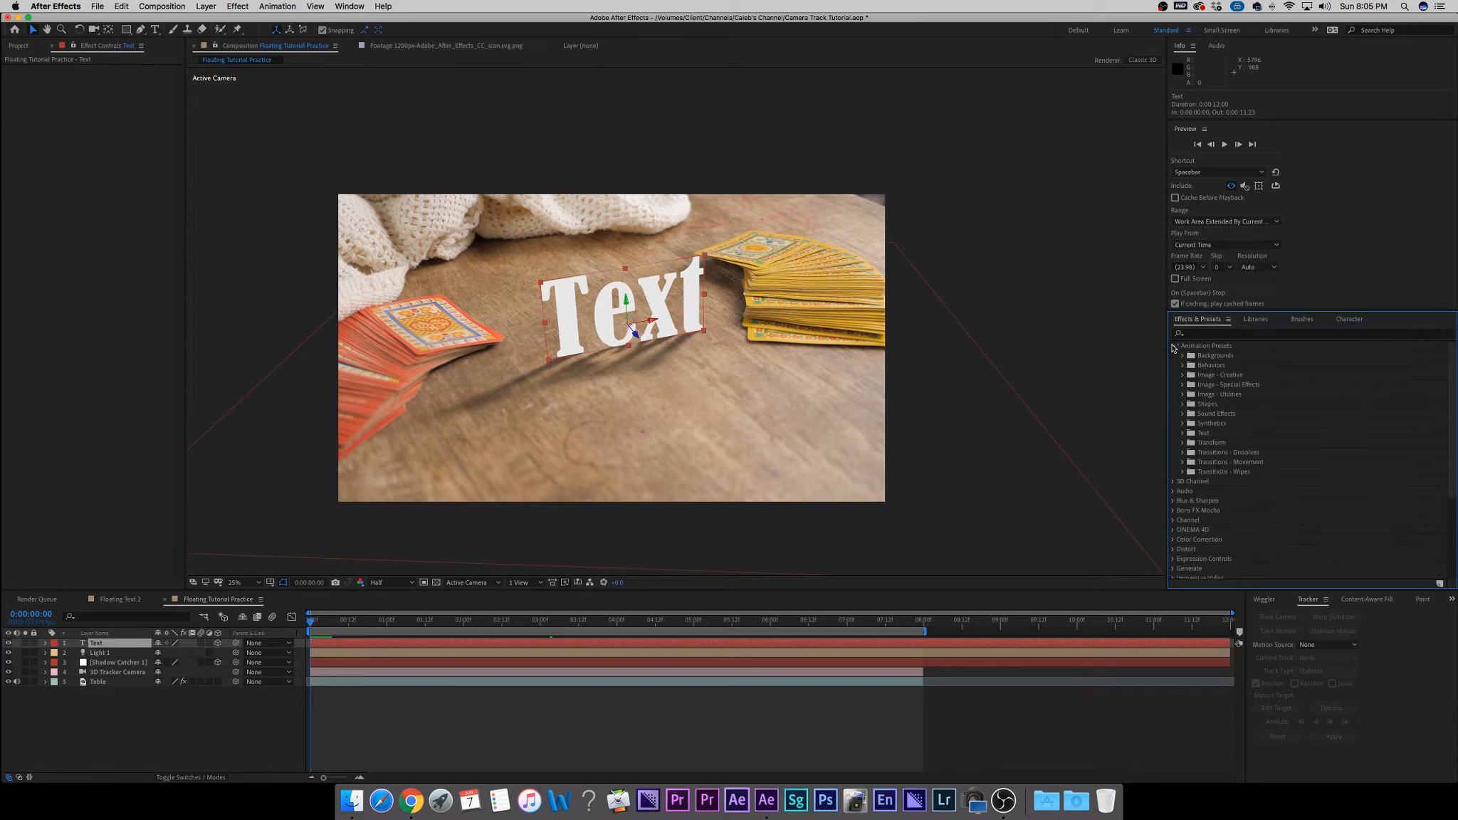
pyautogui.click(1182, 433)
pyautogui.scroll(-1, 1182, 441)
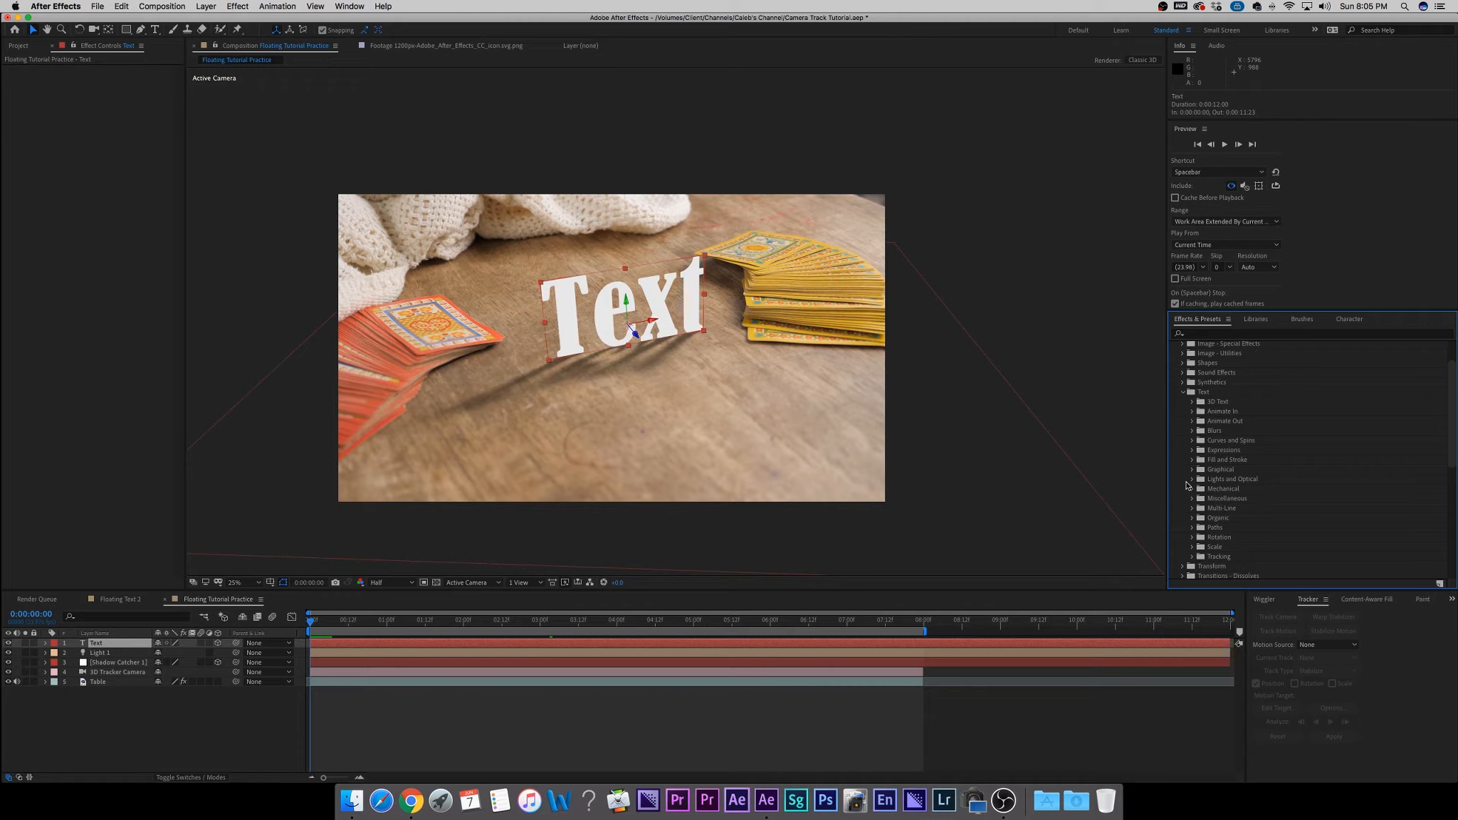
pyautogui.click(1227, 334)
pyautogui.write('boun')
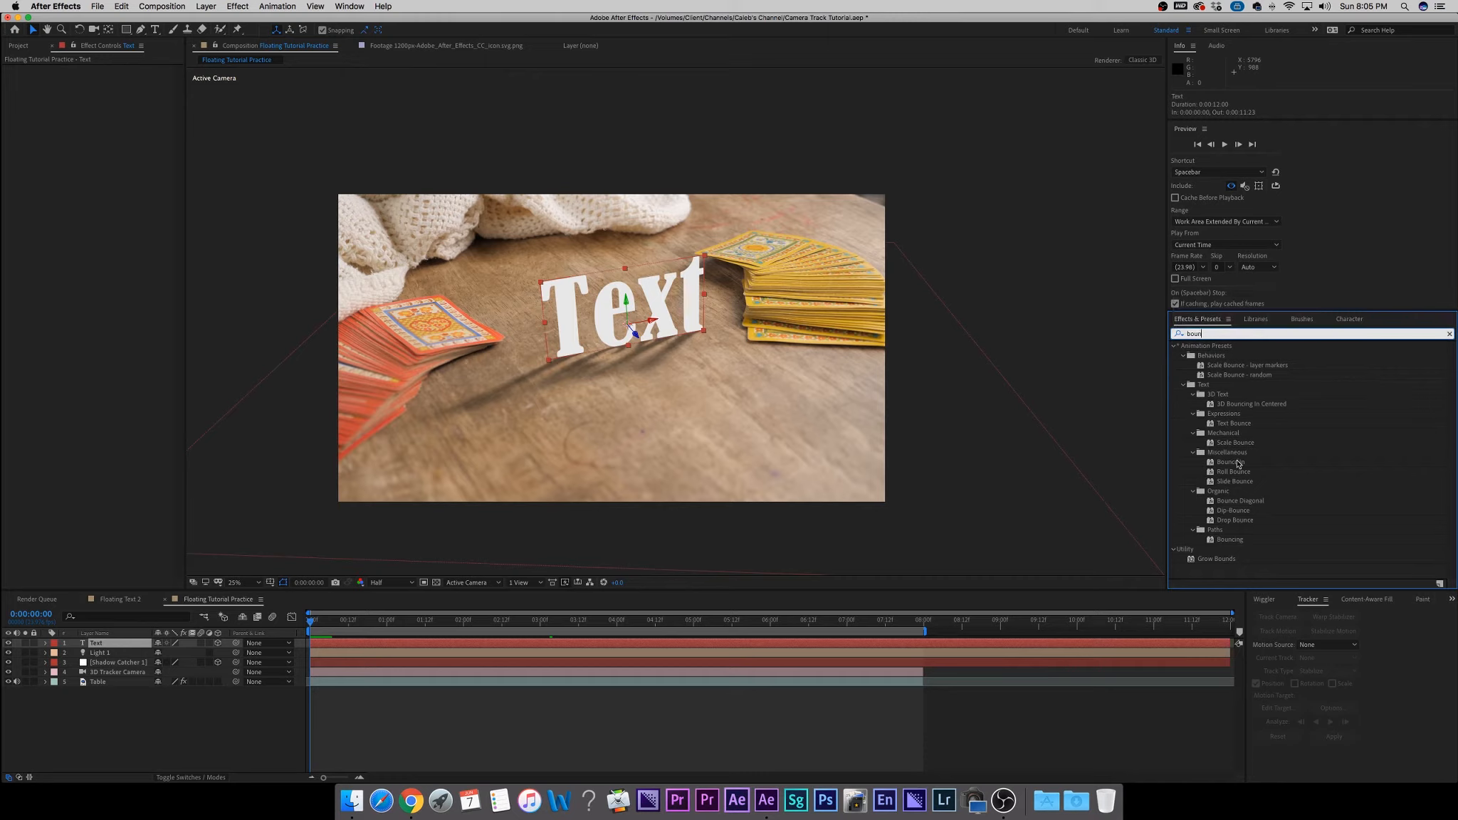
pyautogui.moveTo(1213, 463); pyautogui.dragTo(581, 304)
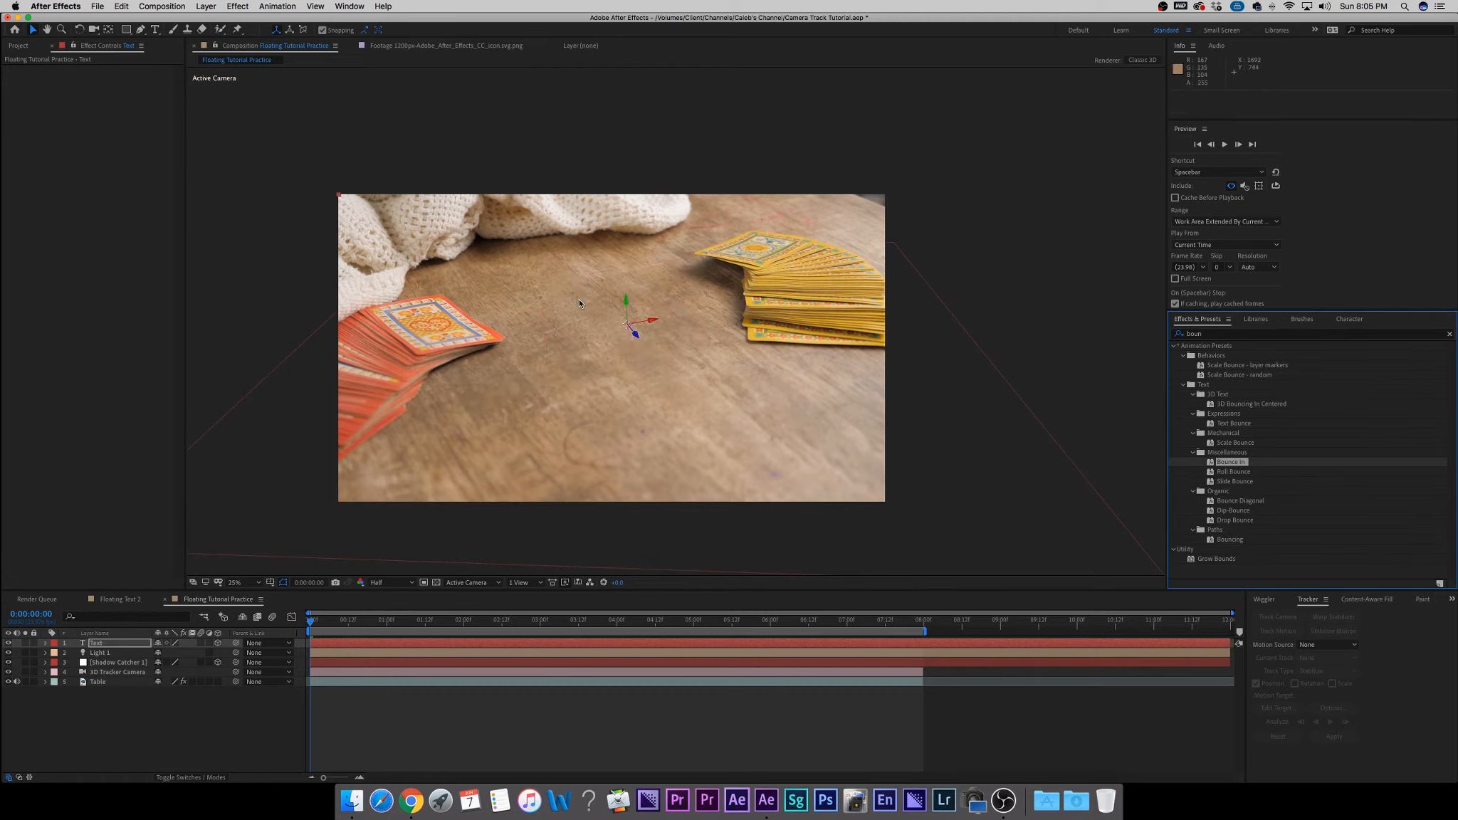
# Play back the text's bounce animation and scrub through it to 0:00:01:16.
pyautogui.click(603, 702)
pyautogui.press('space')
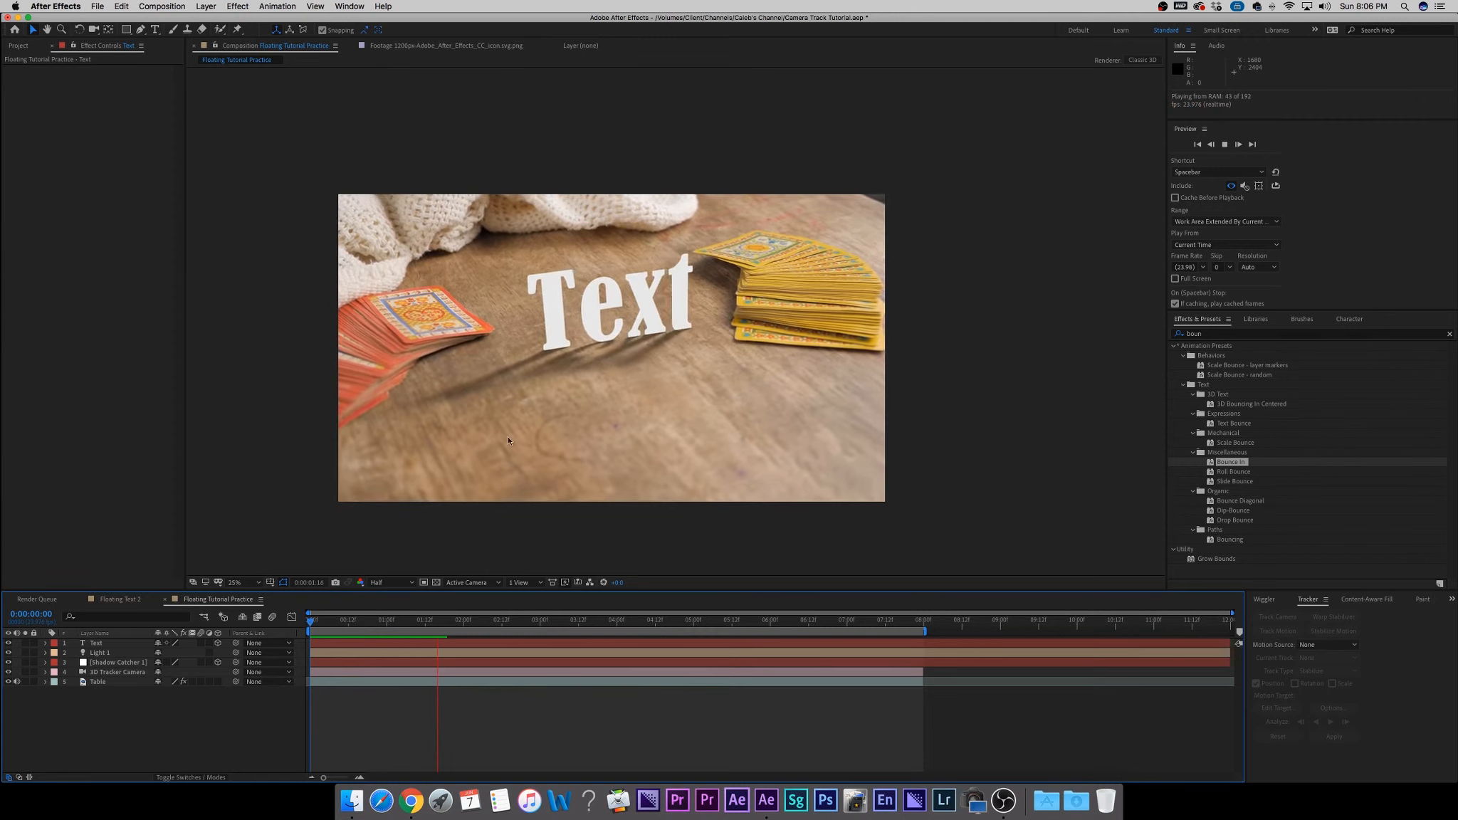
pyautogui.press('space')
pyautogui.moveTo(362, 623); pyautogui.dragTo(437, 624)
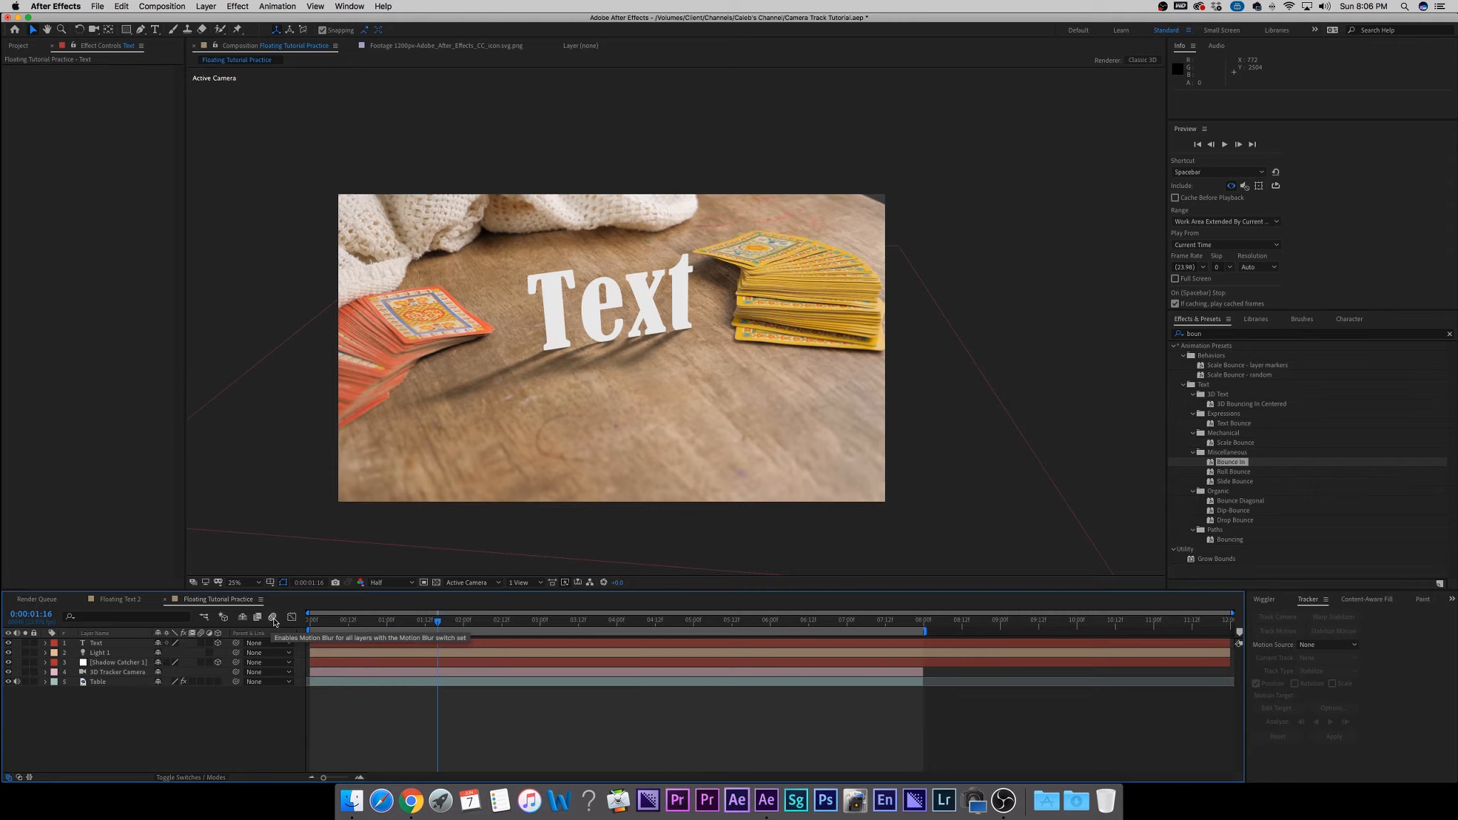
# Enable motion blur for the composition and the Text layer, and preview the animation from 0:00:01:02.
pyautogui.click(273, 619)
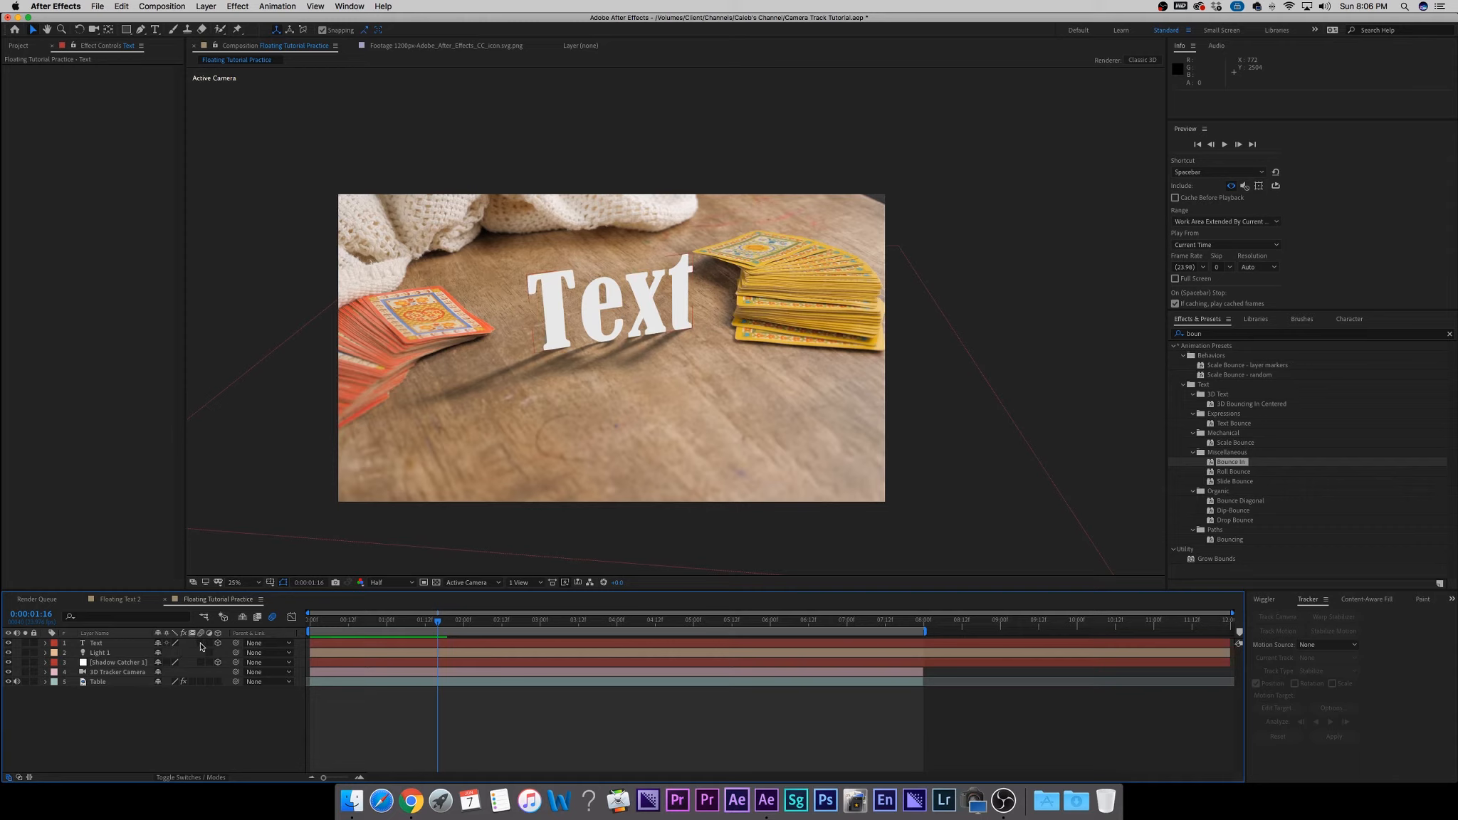
pyautogui.moveTo(385, 621); pyautogui.dragTo(341, 628)
pyautogui.press('space')
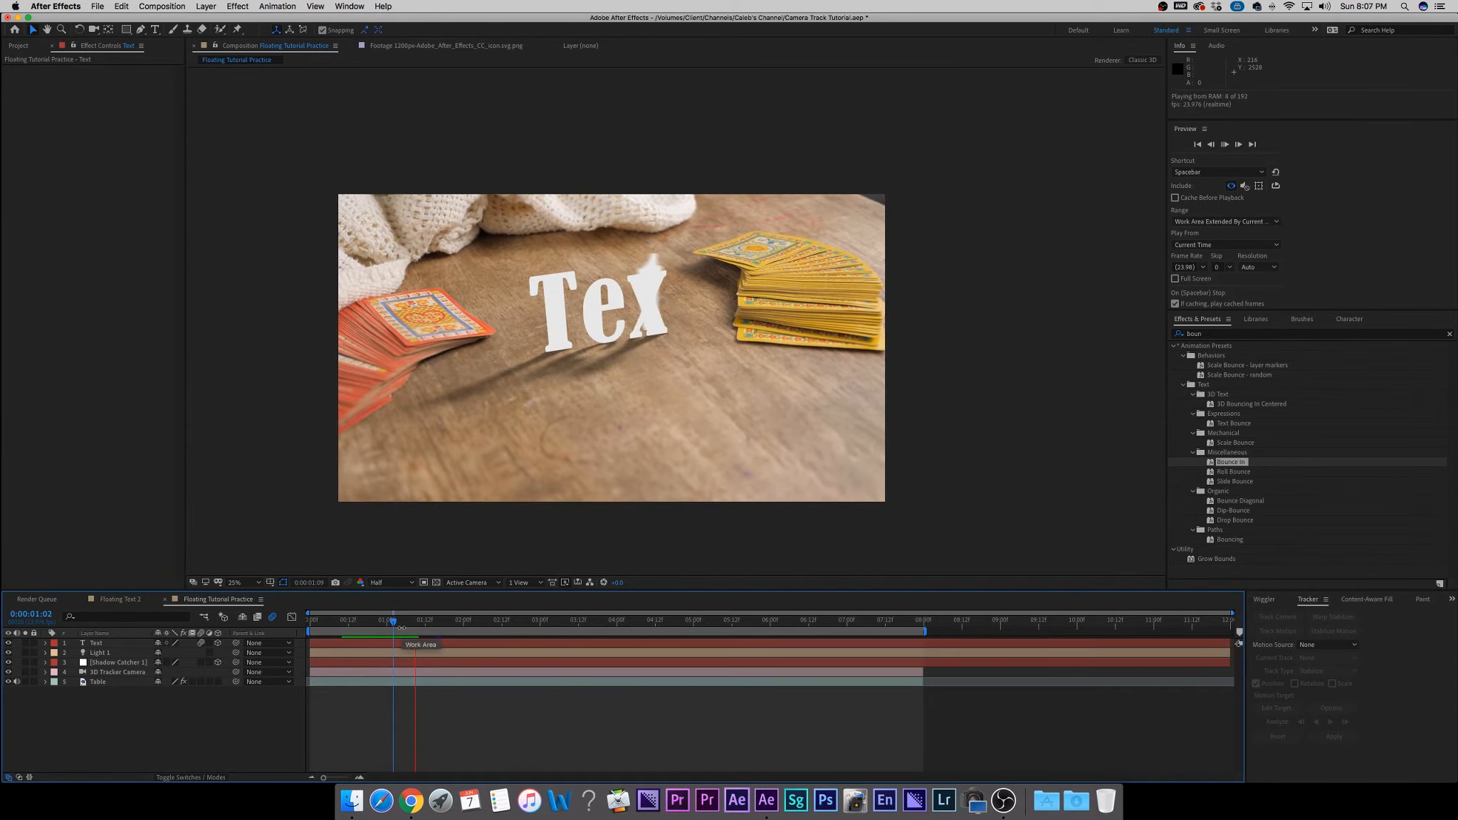
pyautogui.press('space')
# Play the motion-blurred bounce from the beginning and move the current time to 0:00:01:18.
pyautogui.press('Home')
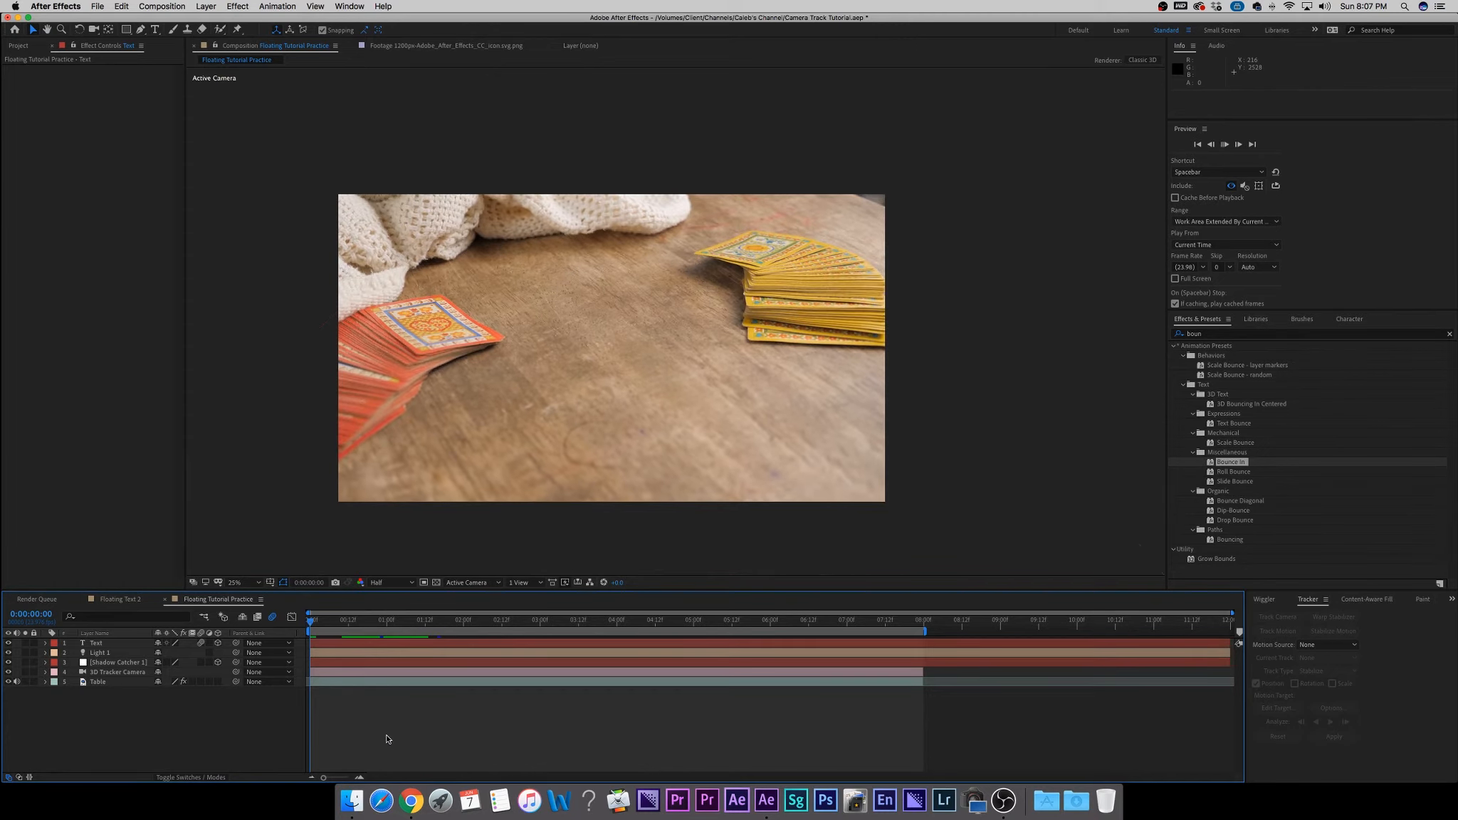
pyautogui.press('space')
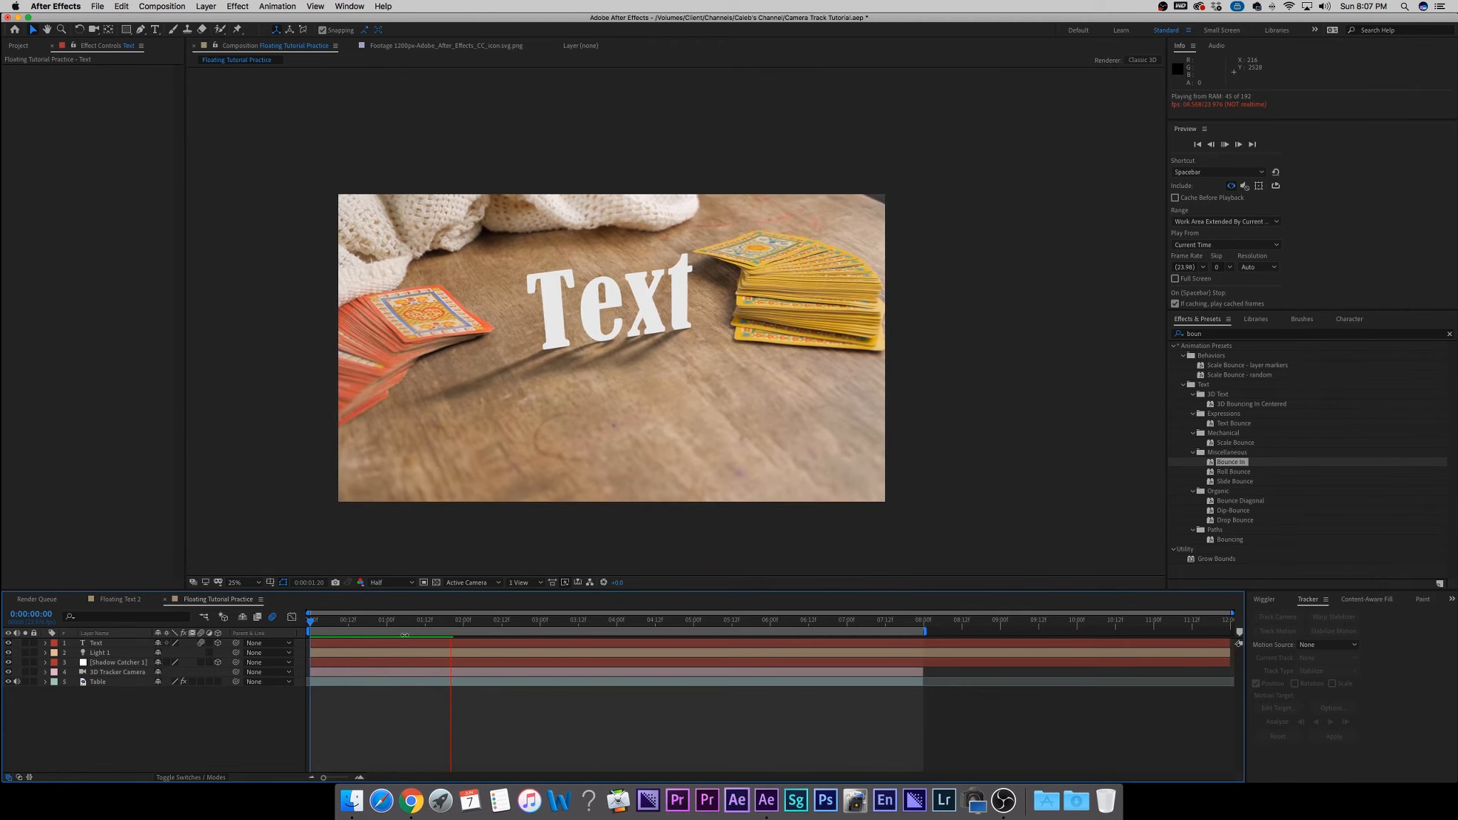
pyautogui.press('space')
pyautogui.press('space')
pyautogui.moveTo(425, 621); pyautogui.dragTo(445, 622)
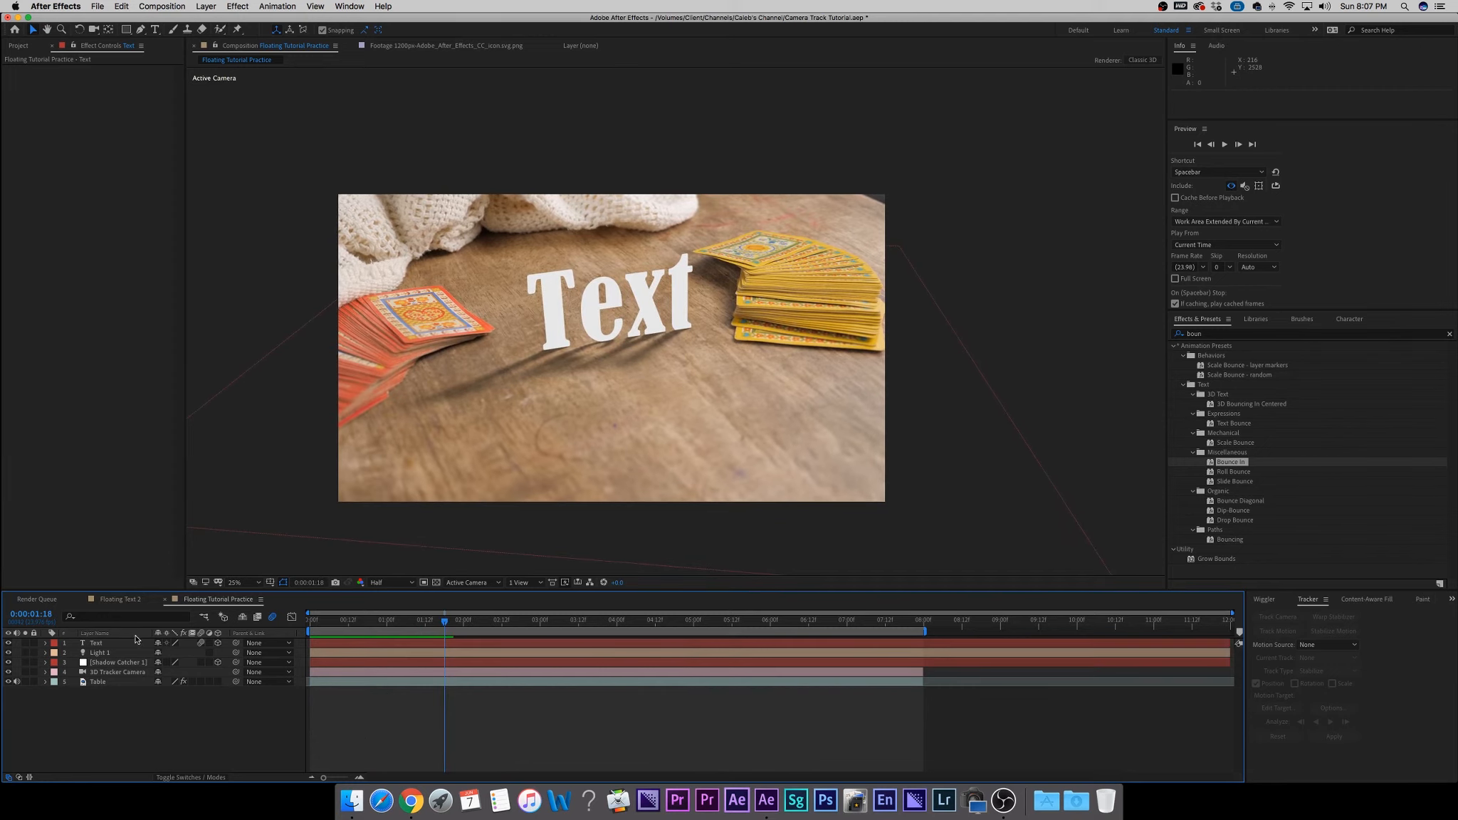
# Hide the Text layer and return the current time to the first frame.
pyautogui.click(100, 643)
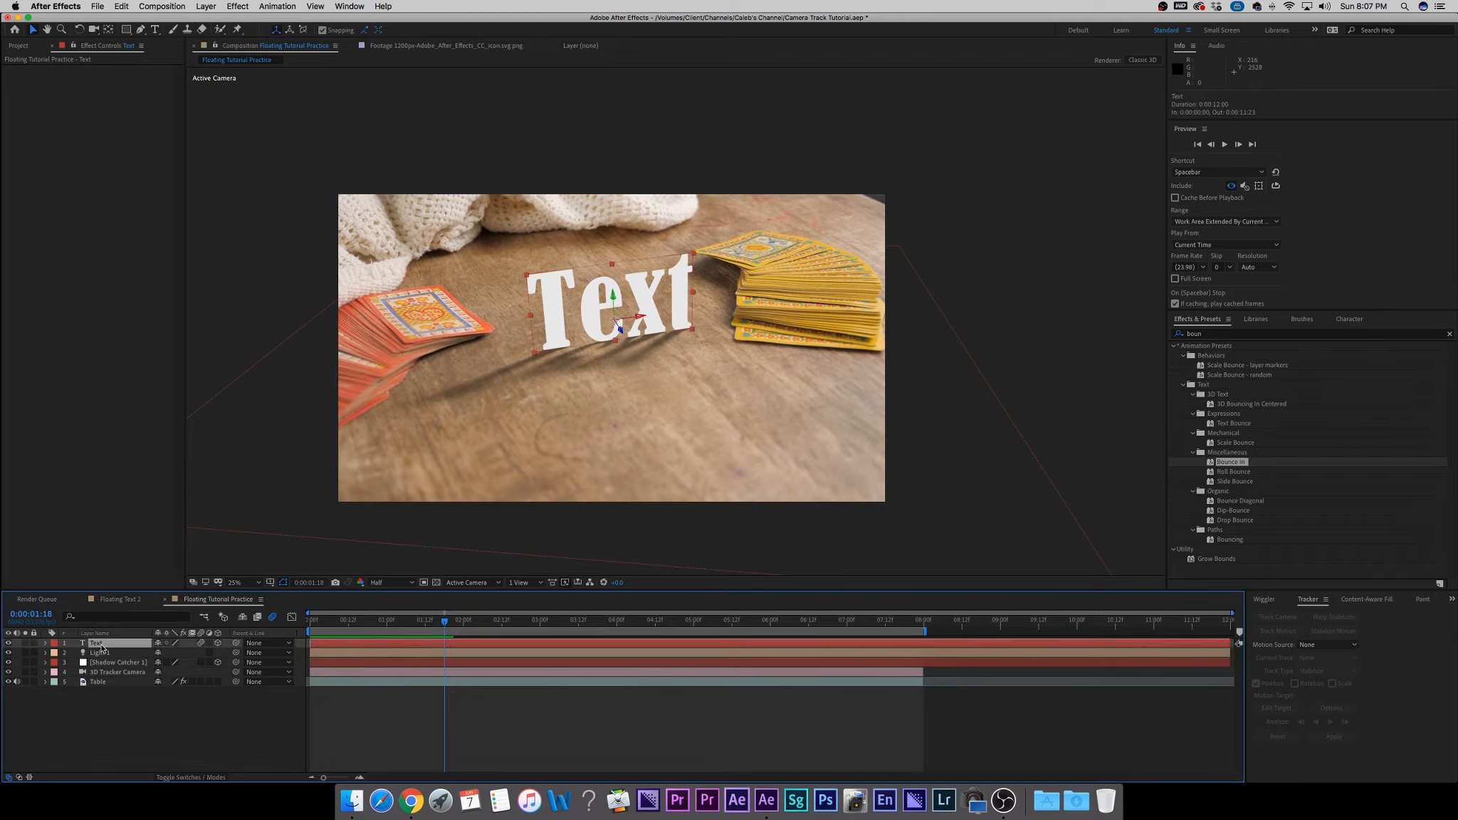
pyautogui.click(8, 642)
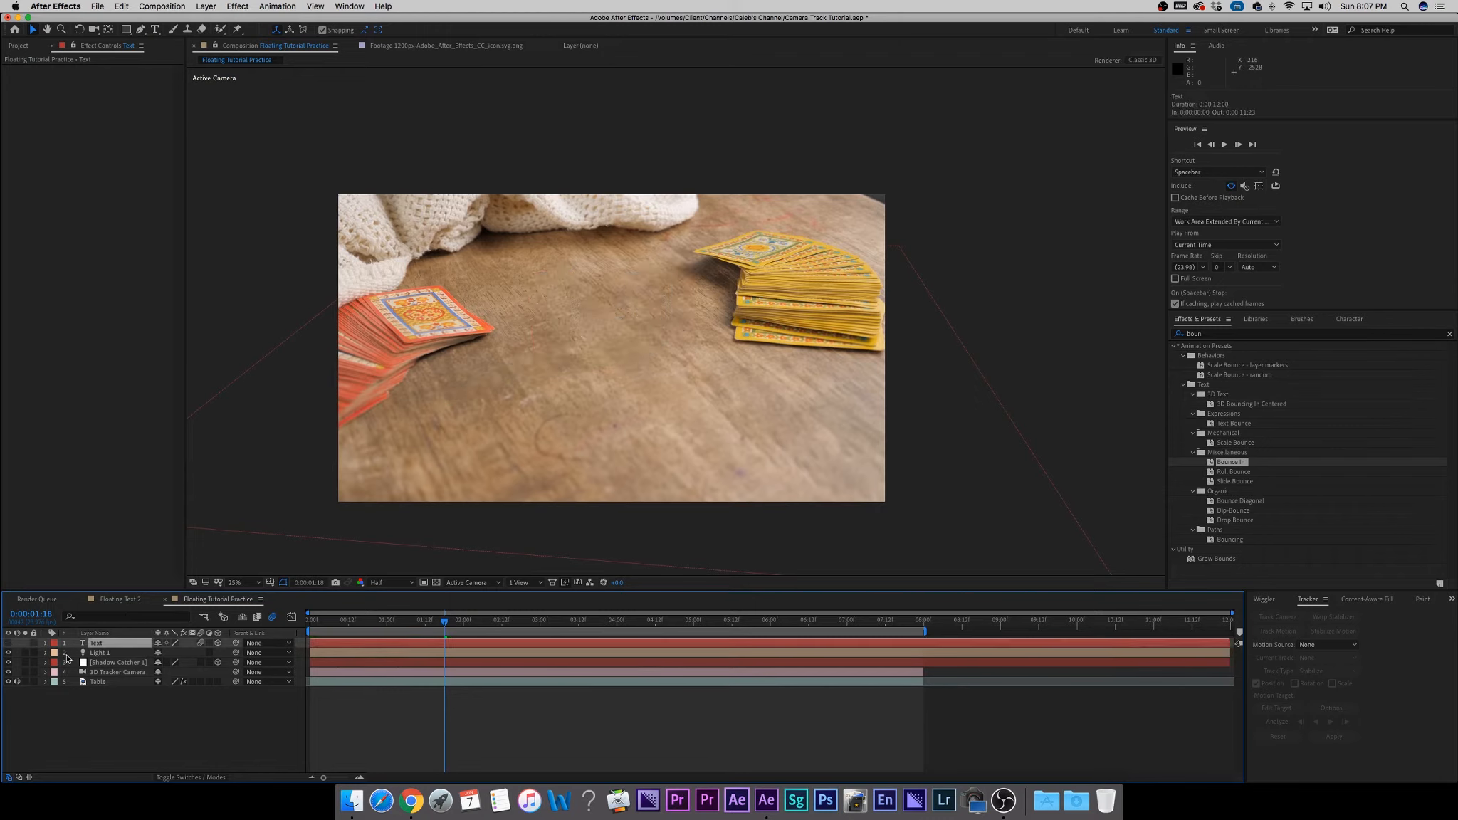
pyautogui.click(359, 723)
pyautogui.moveTo(437, 618); pyautogui.dragTo(306, 619)
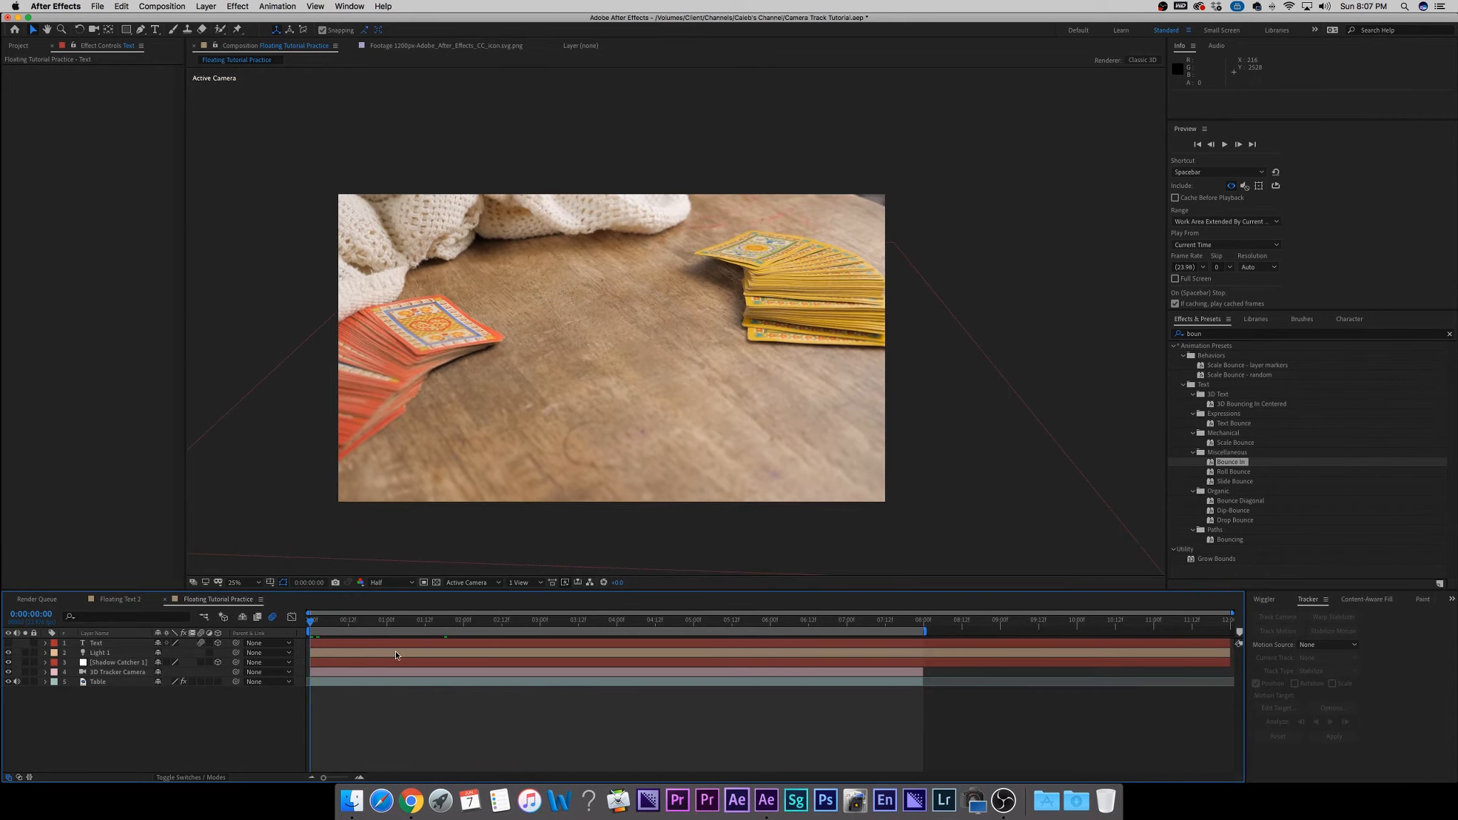
# Create a null from the Table layer's 3D Camera Tracker points on the tabletop between the two card stacks.
pyautogui.click(110, 673)
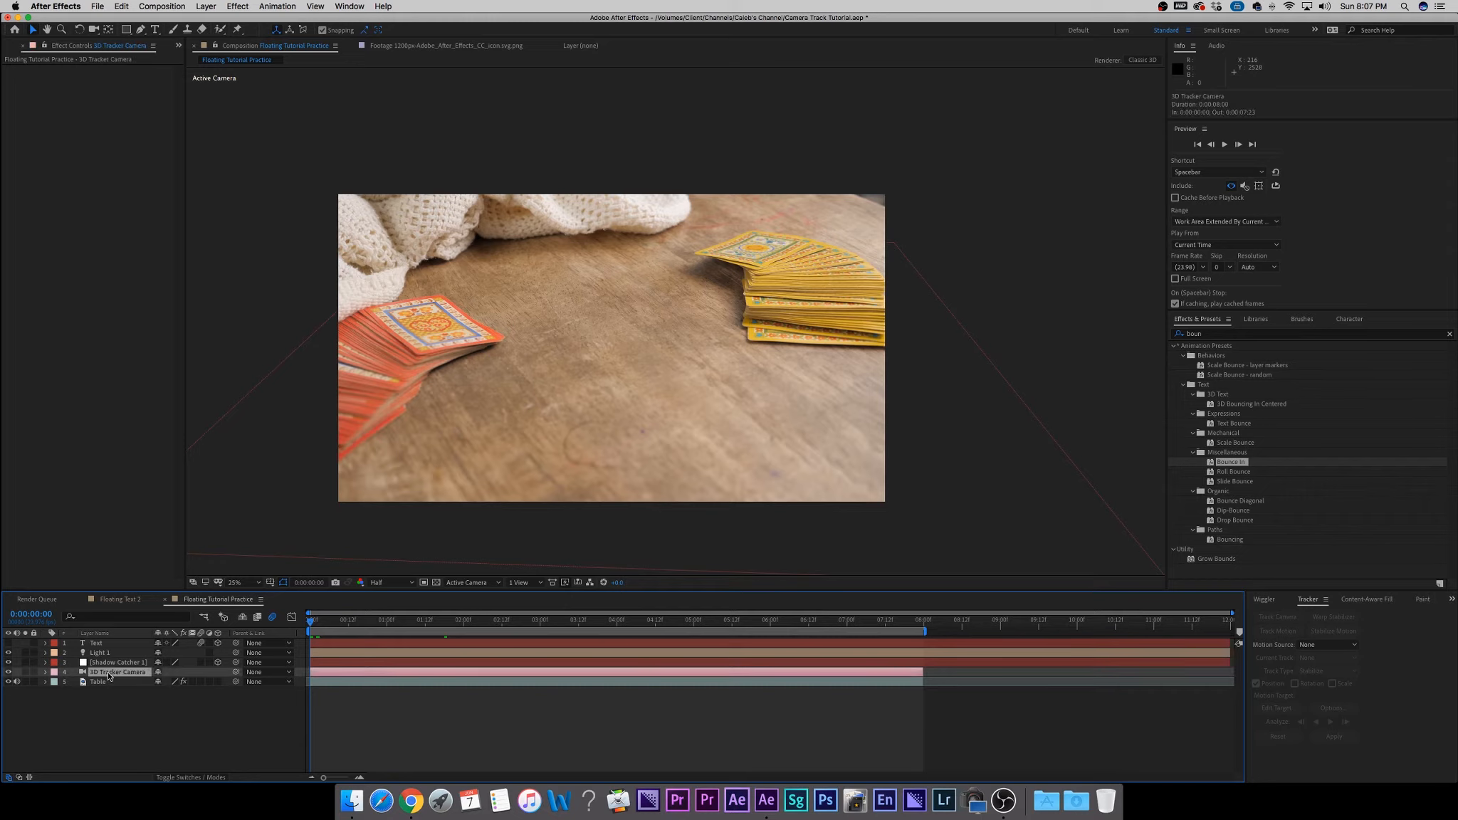
pyautogui.click(99, 682)
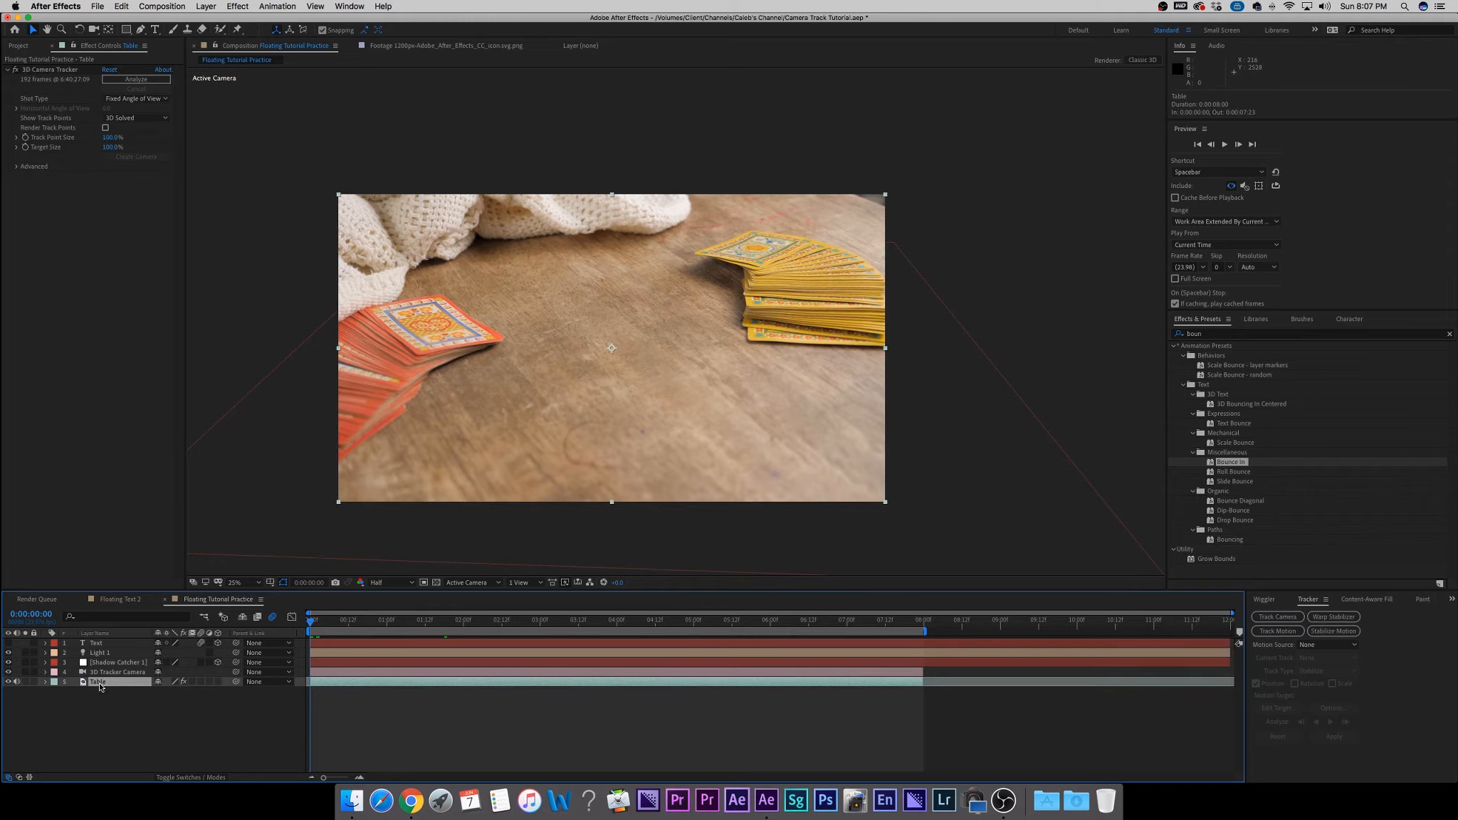
pyautogui.click(48, 69)
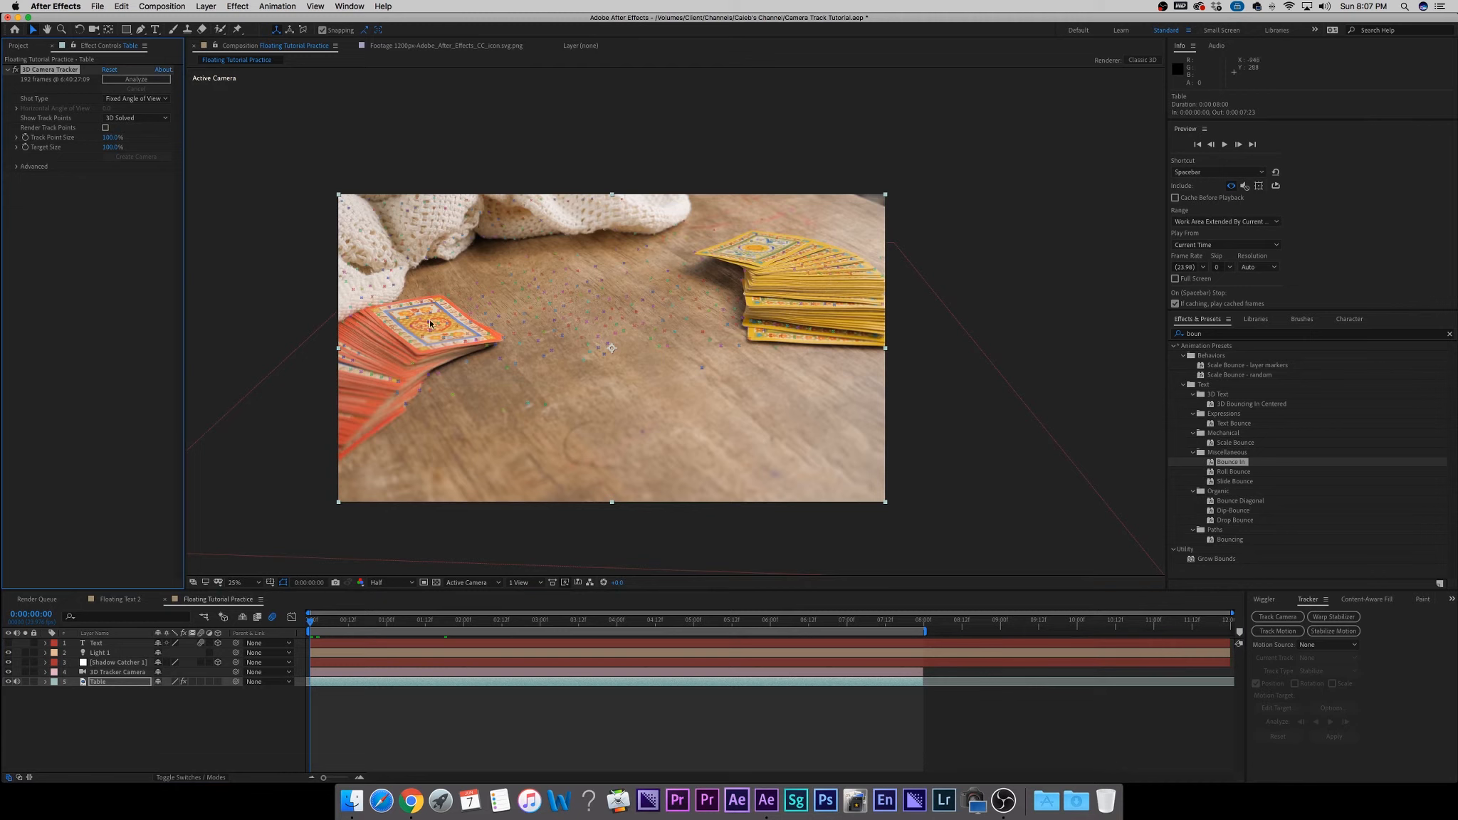
pyautogui.rightClick(609, 329)
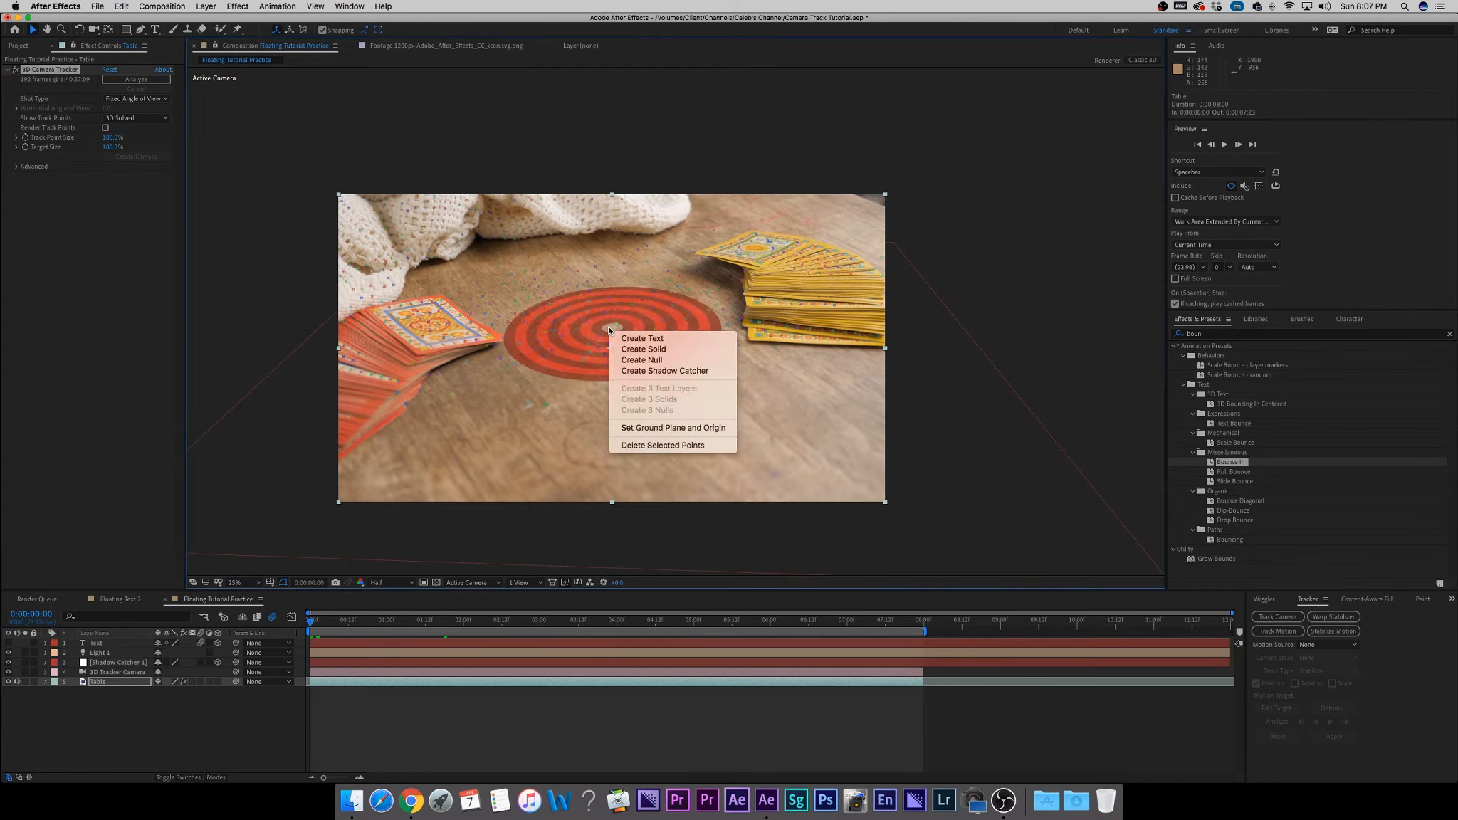
pyautogui.click(655, 361)
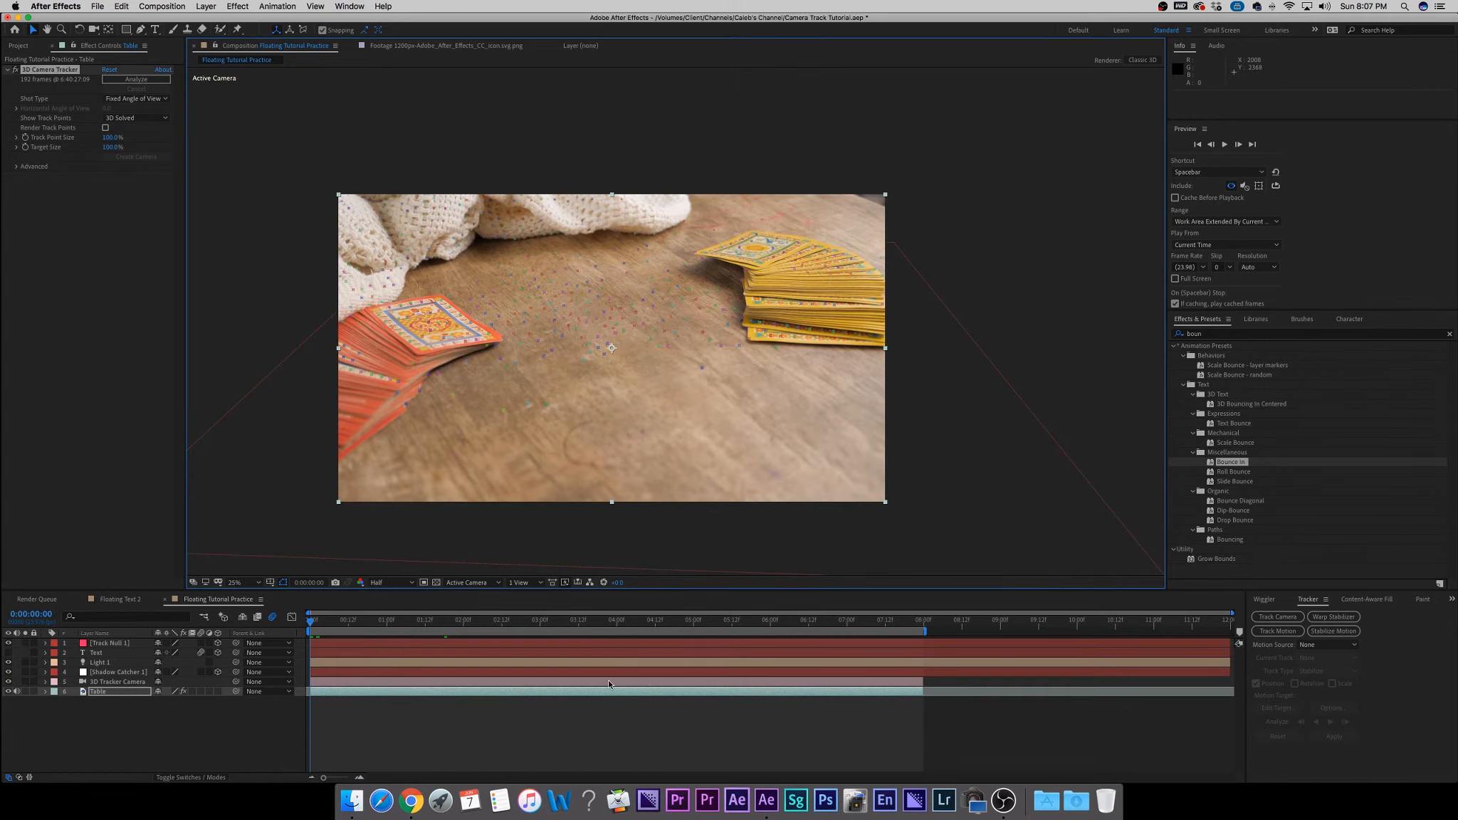
# Select the new track null, hide it and deselect it.
pyautogui.click(124, 644)
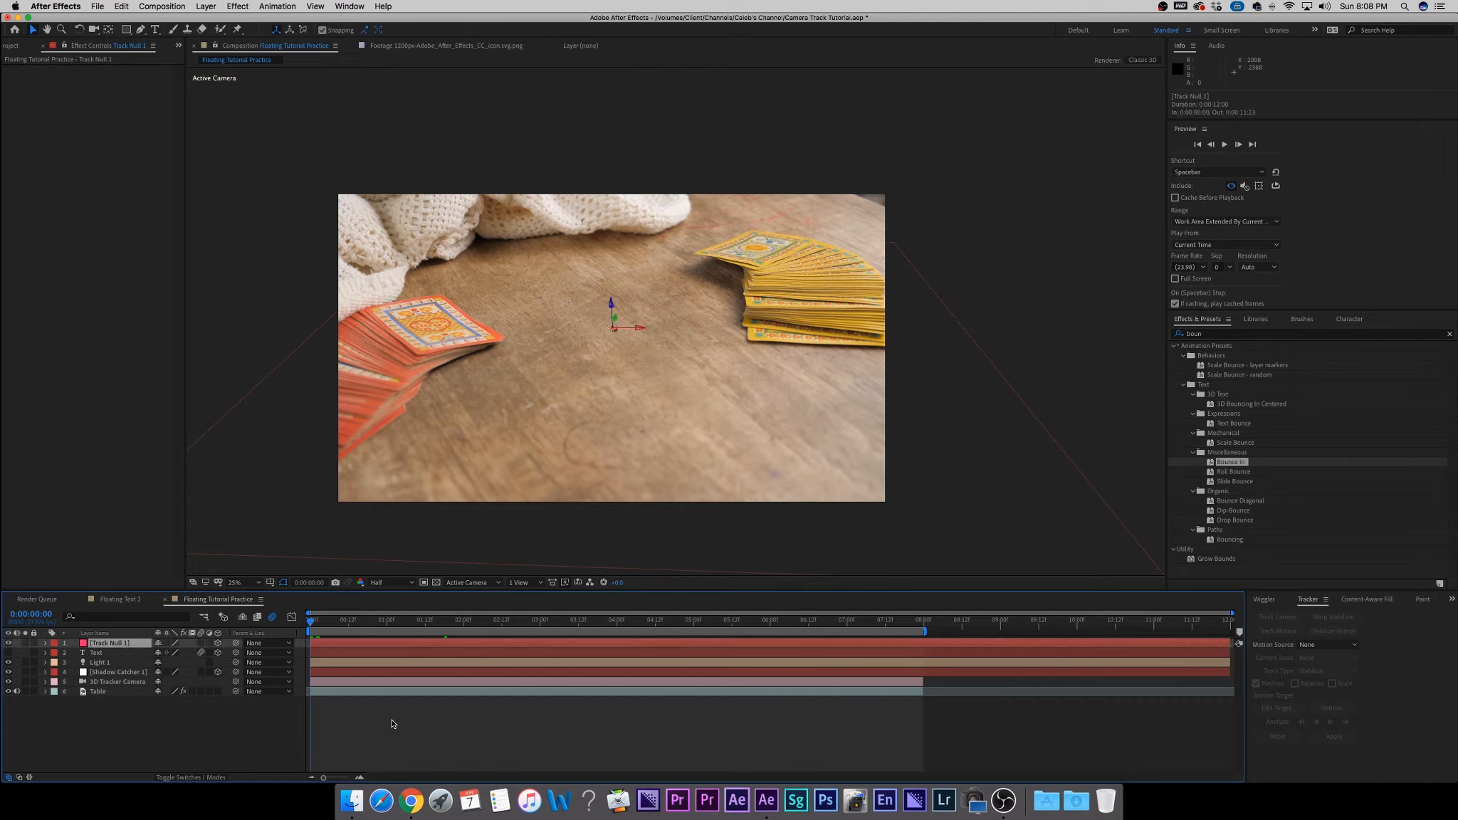
pyautogui.click(8, 644)
pyautogui.click(398, 724)
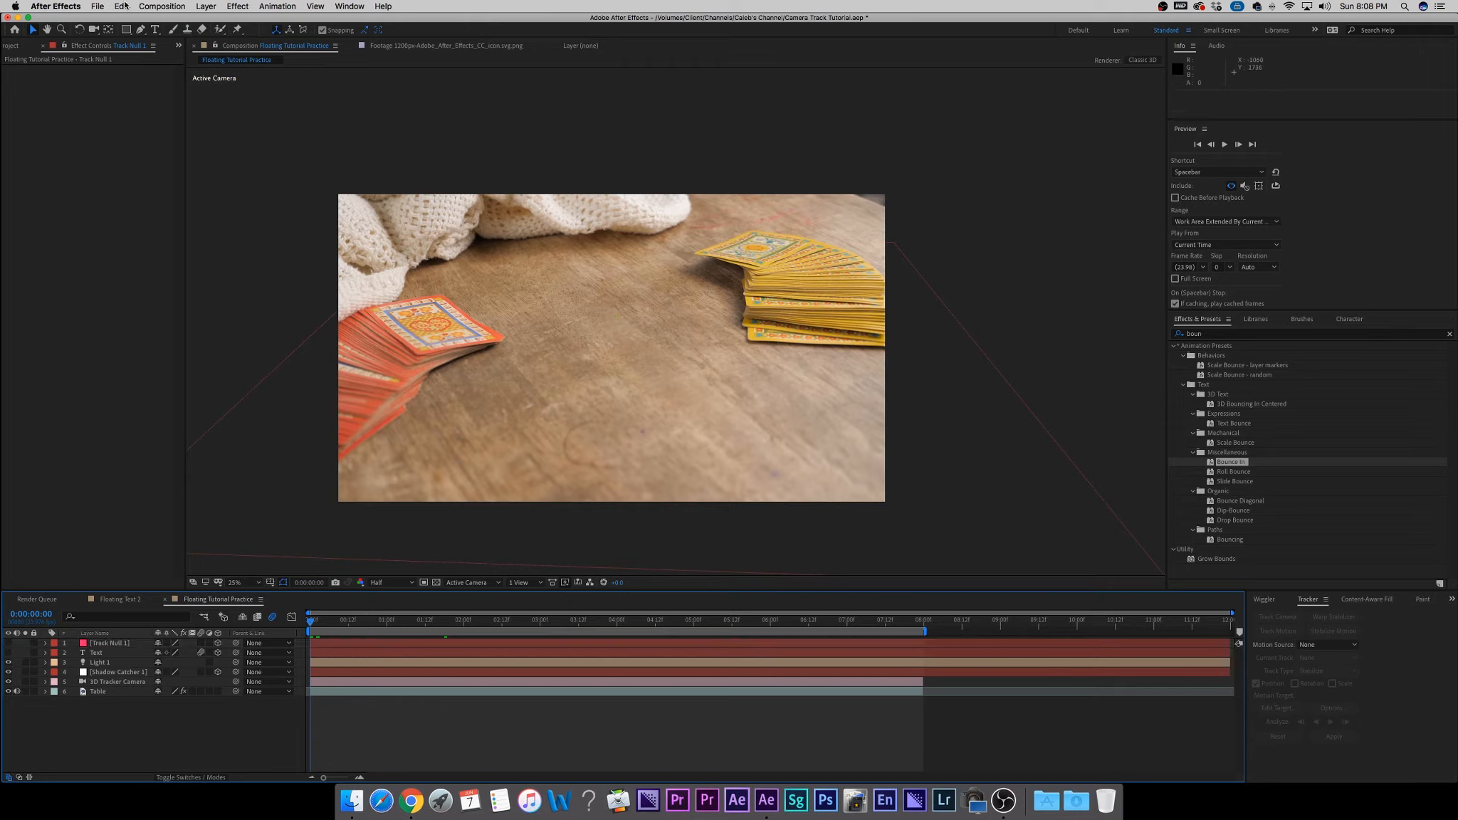
# Create a new empty shape layer and solo it.
pyautogui.click(207, 7)
pyautogui.moveTo(234, 22)
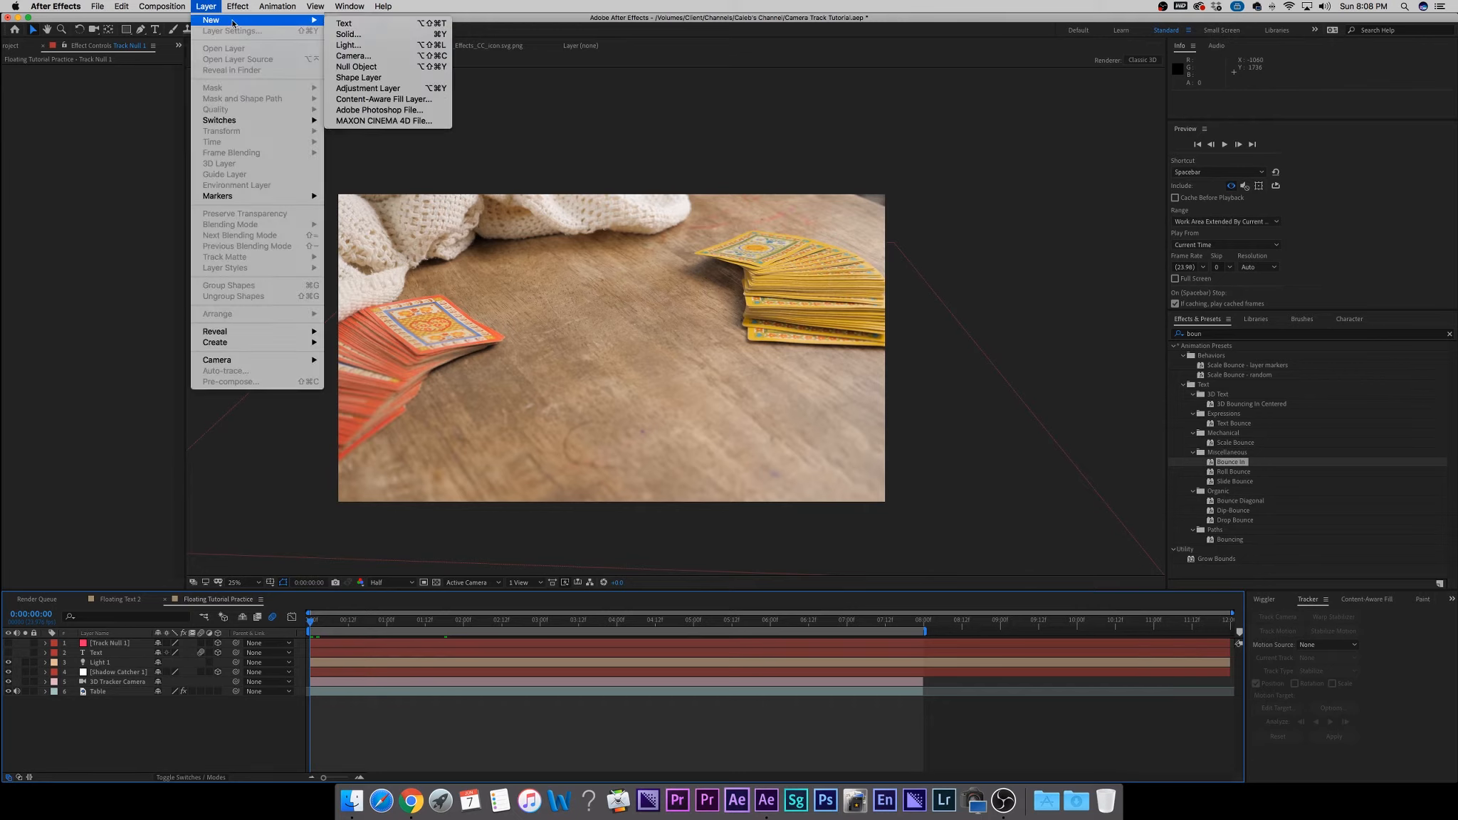
pyautogui.click(367, 78)
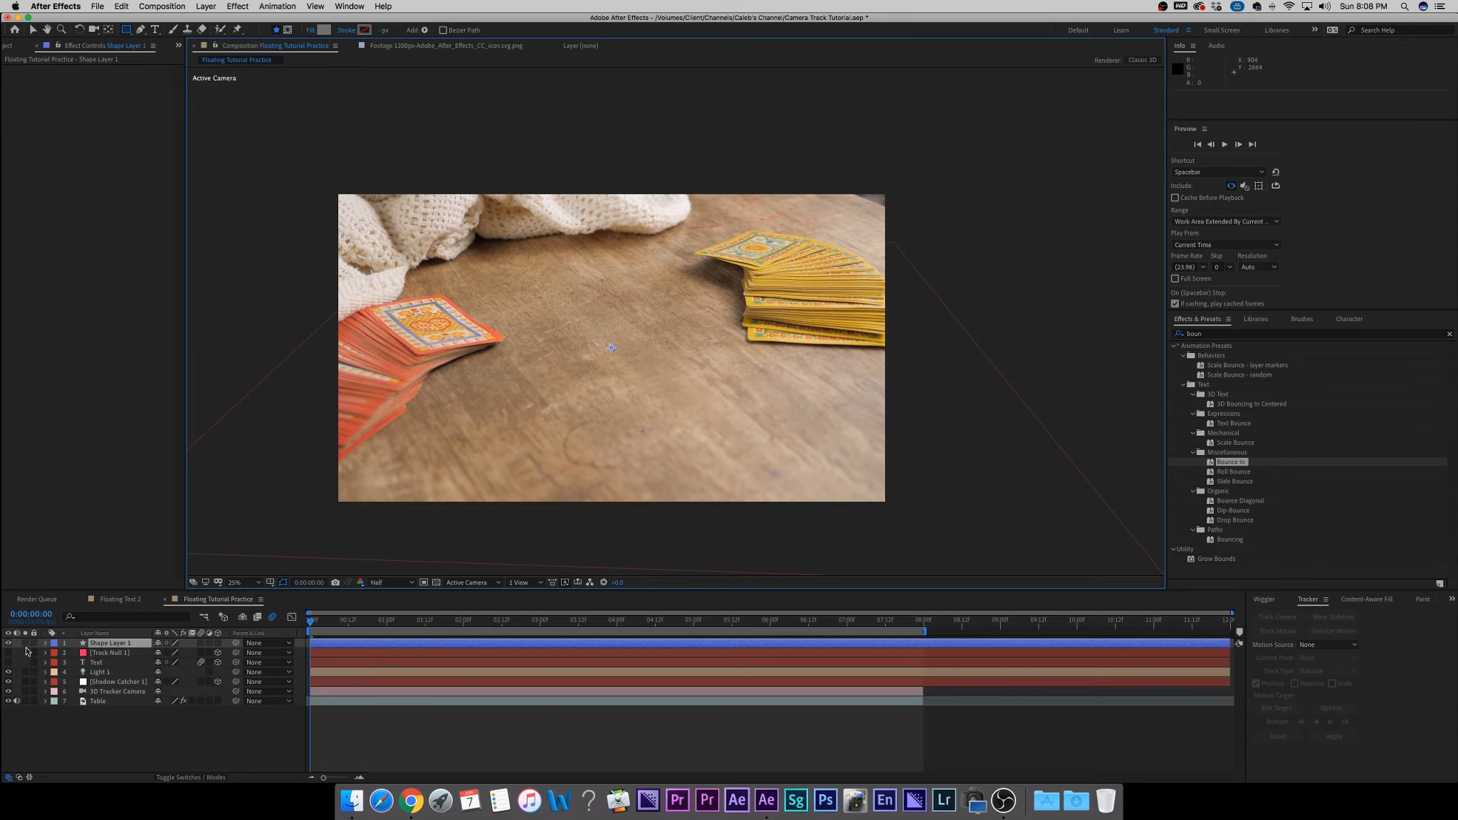
pyautogui.click(26, 643)
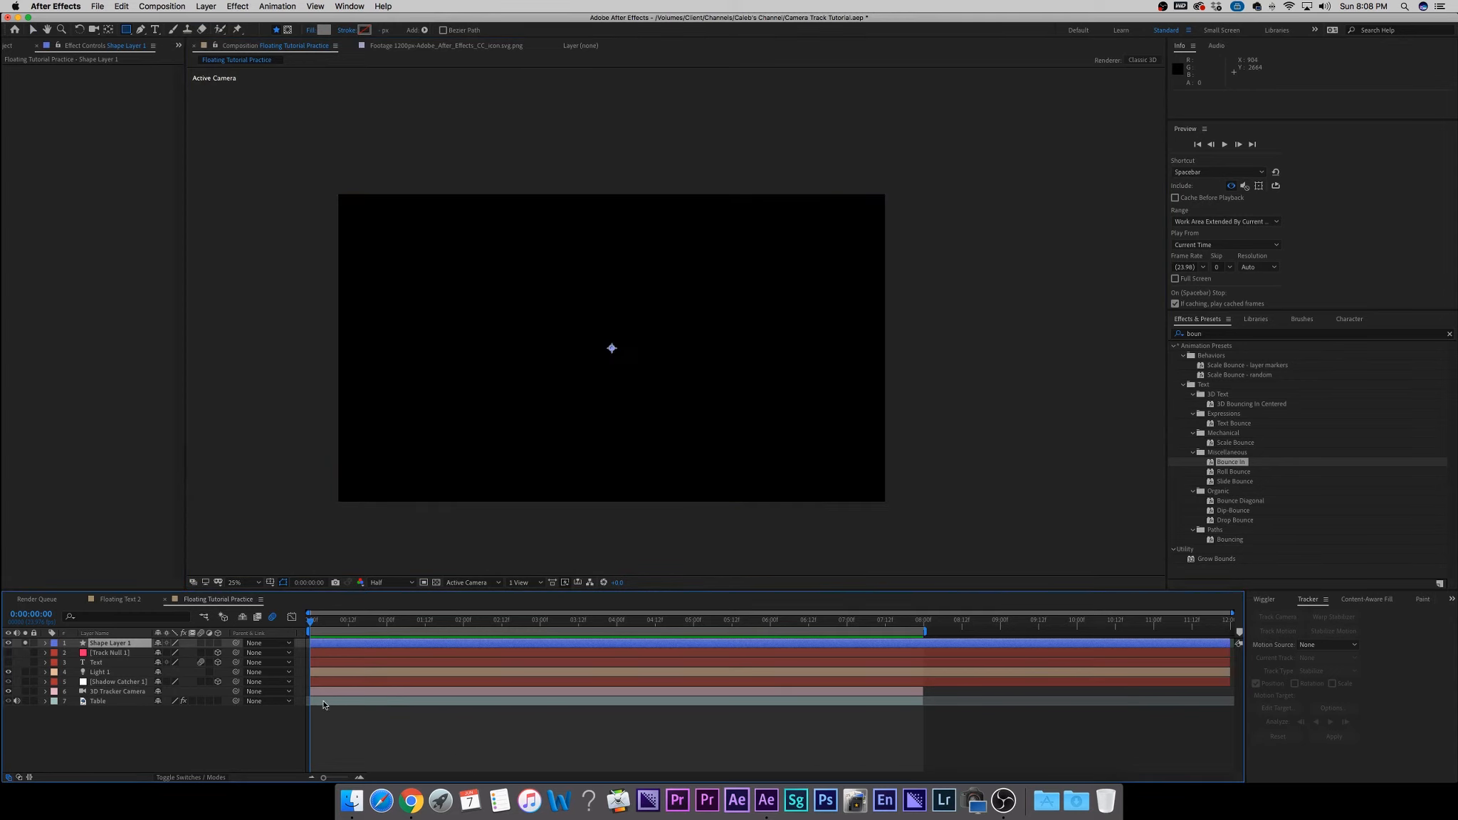
# Add an ellipse path and a stroke to the contents of the shape layer.
pyautogui.click(43, 644)
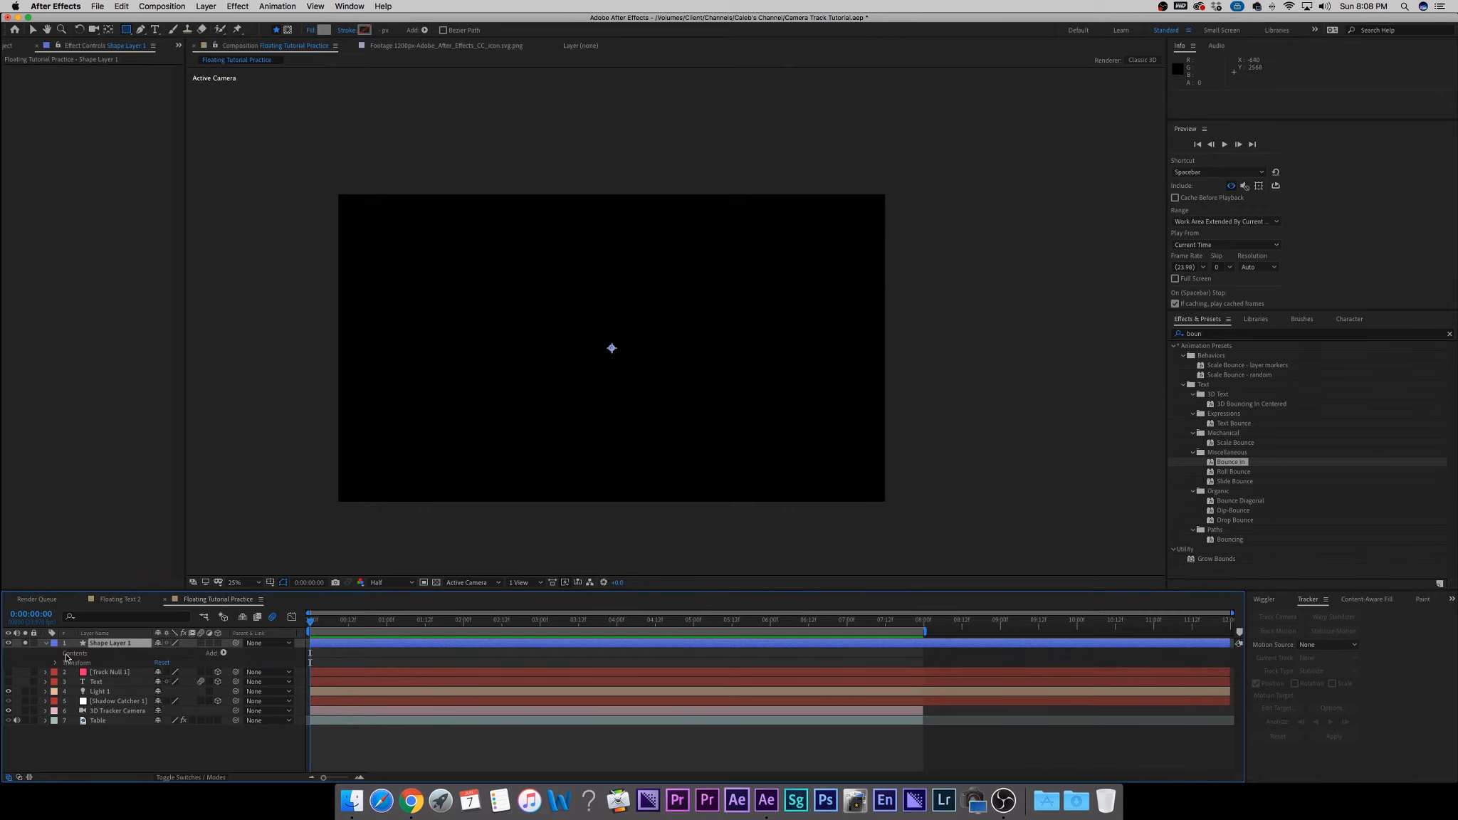
pyautogui.click(223, 654)
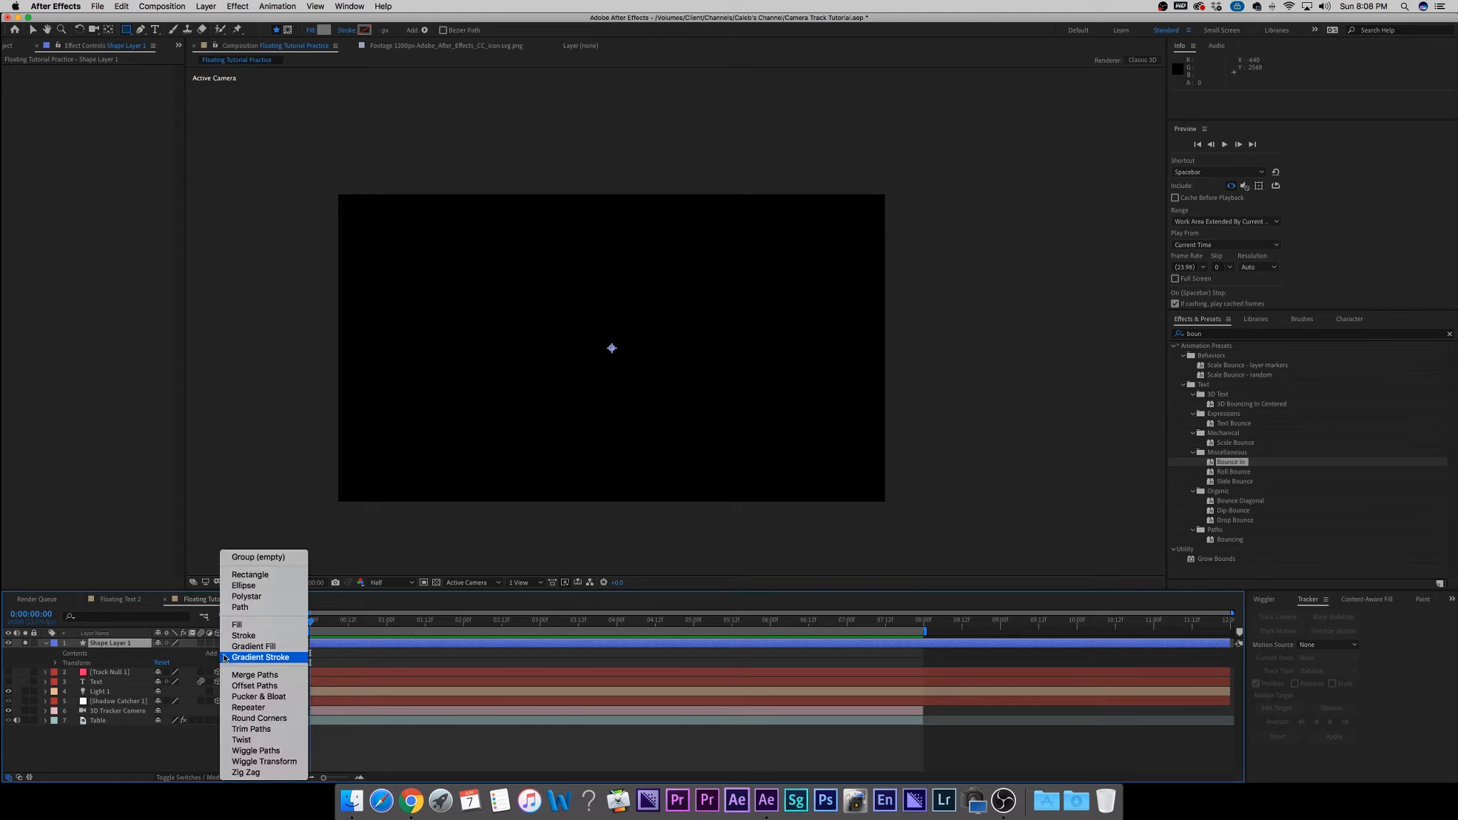
pyautogui.click(258, 585)
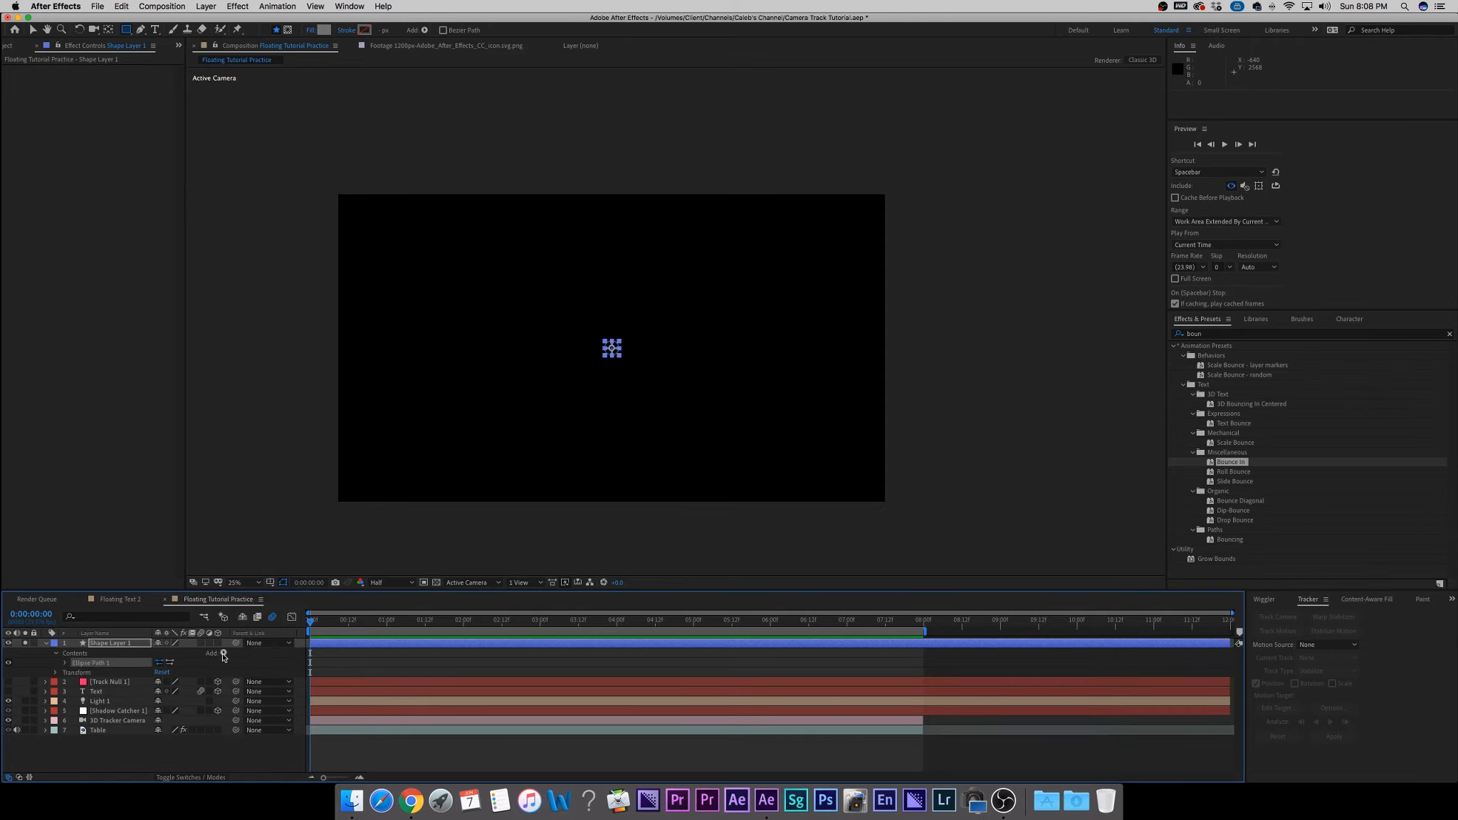
pyautogui.click(224, 655)
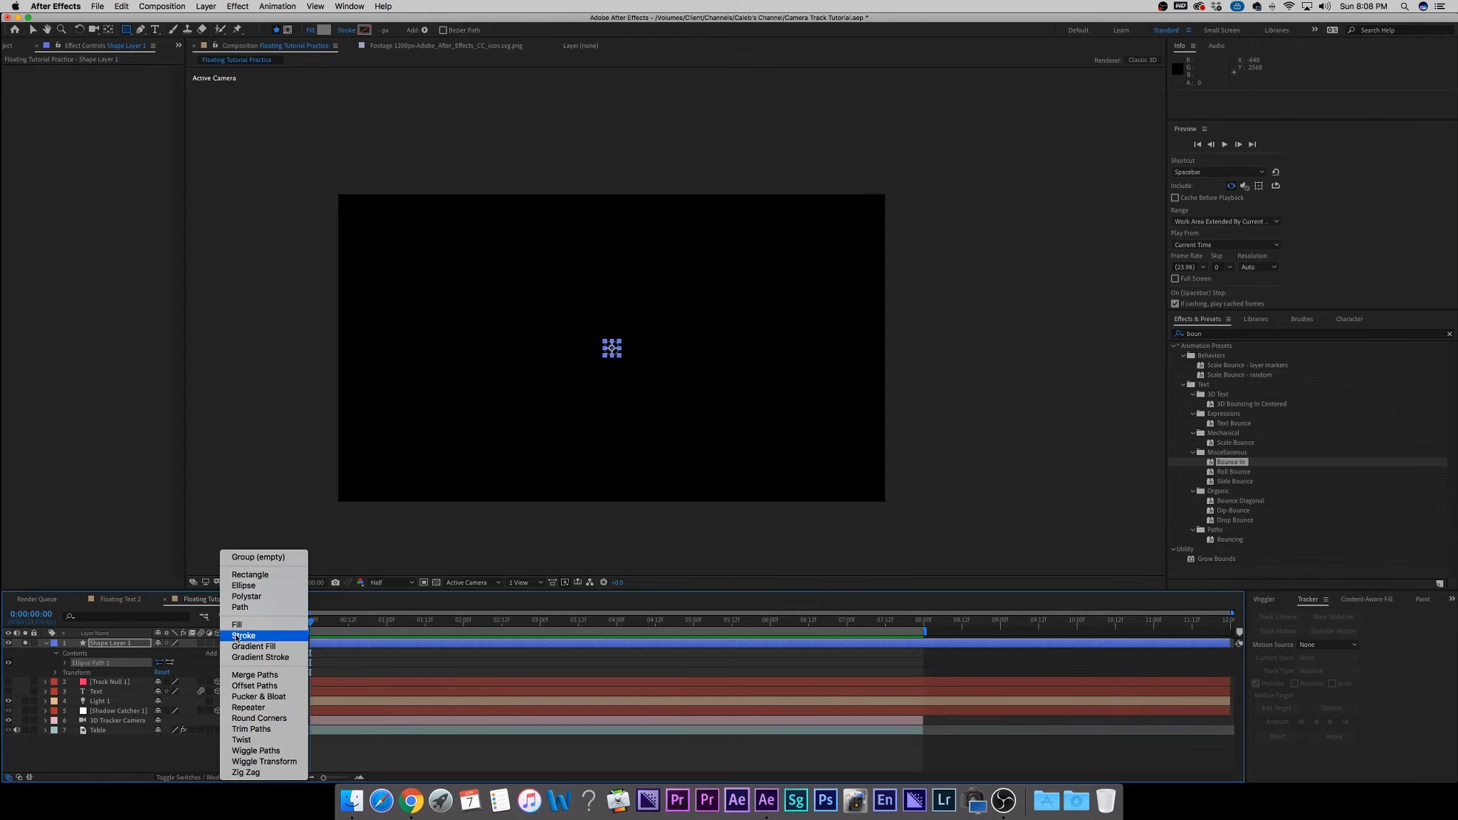
pyautogui.click(237, 637)
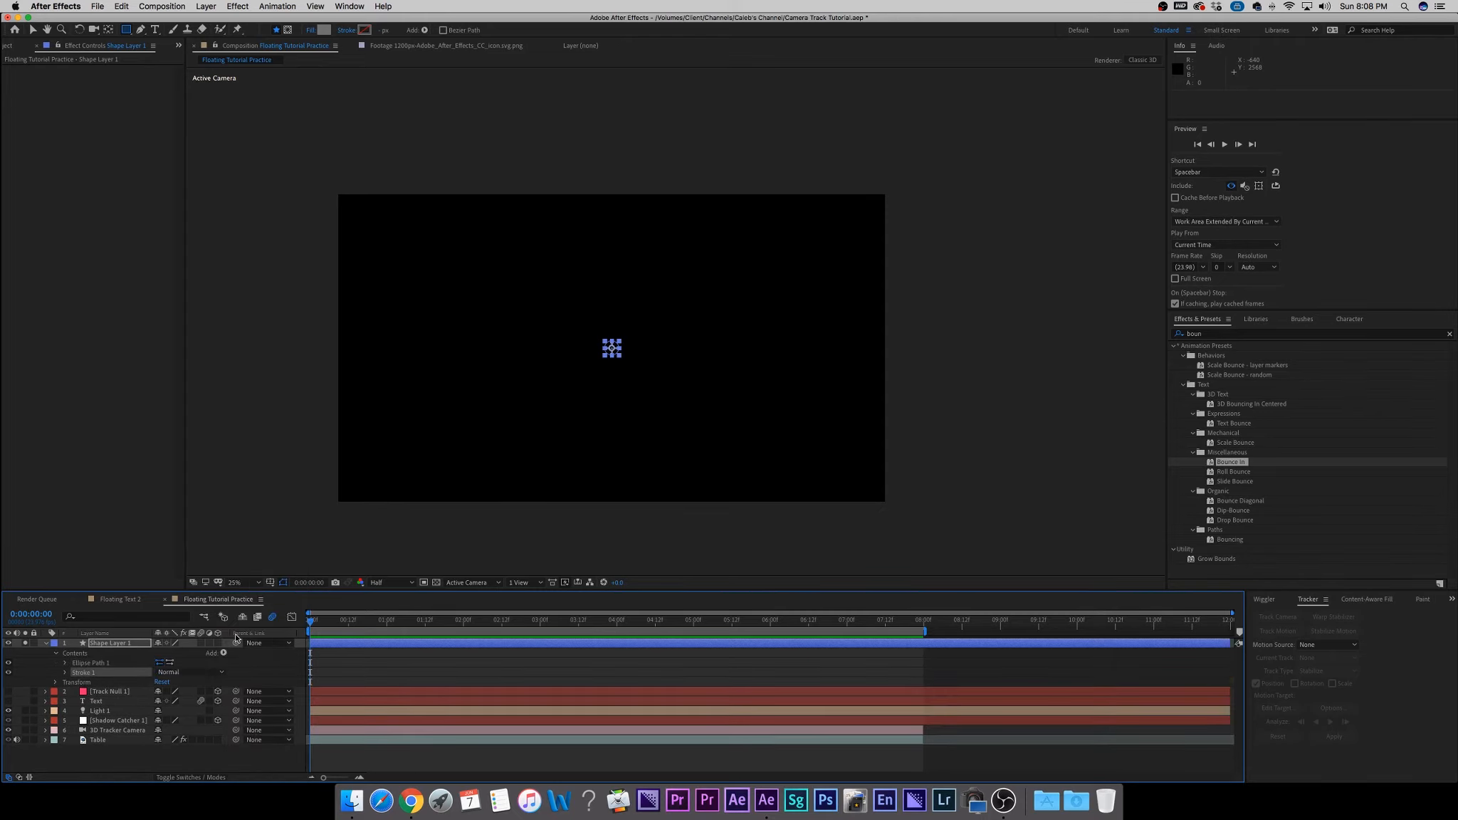
# Enlarge the ellipse to about 1250 px in both dimensions and set its stroke width to about 72 px.
pyautogui.click(67, 673)
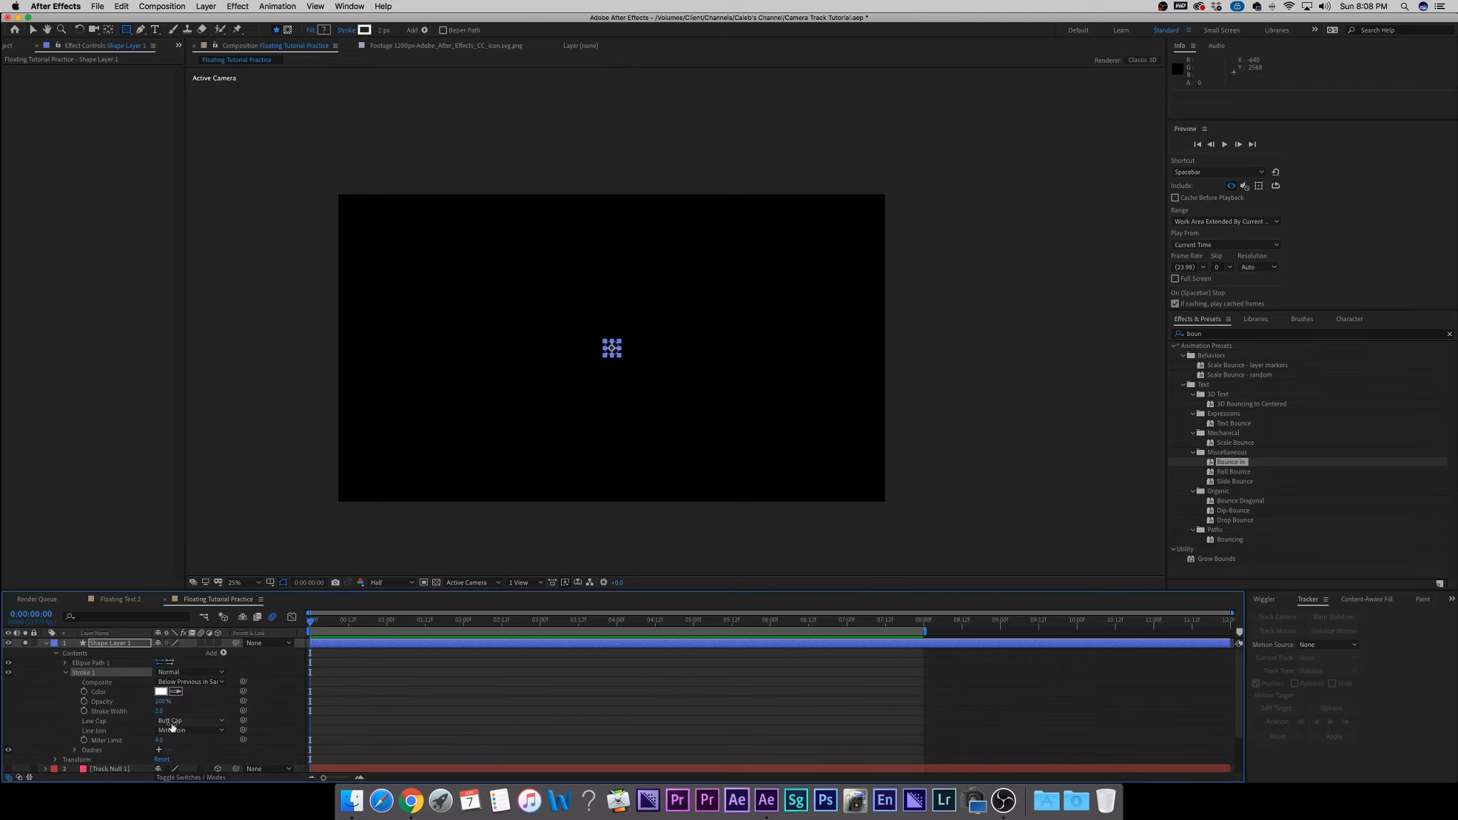
pyautogui.moveTo(162, 714); pyautogui.dragTo(184, 714)
pyautogui.click(191, 712)
pyautogui.click(67, 663)
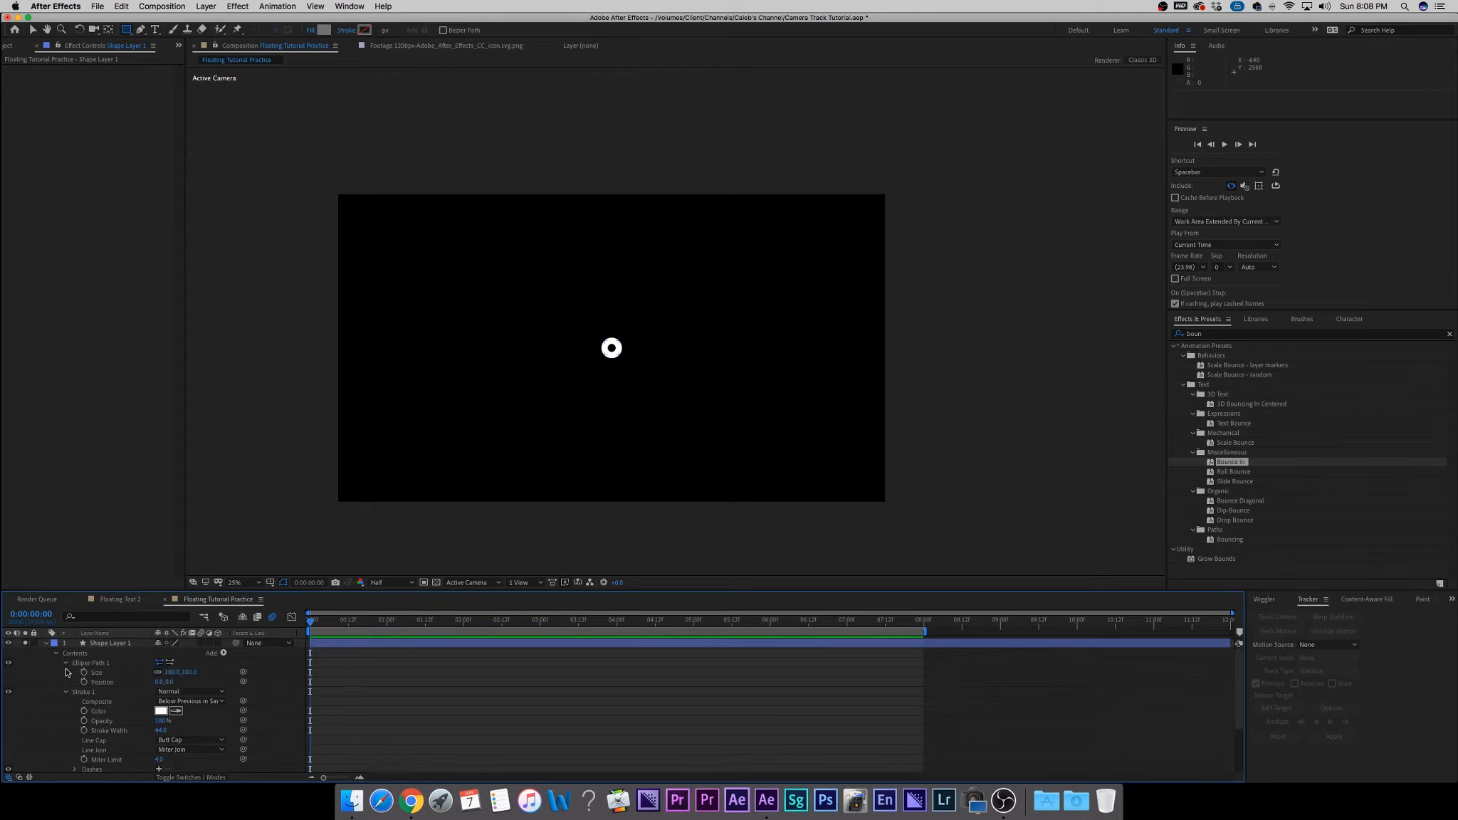
pyautogui.moveTo(180, 672); pyautogui.dragTo(720, 698)
pyautogui.moveTo(175, 672); pyautogui.dragTo(263, 709)
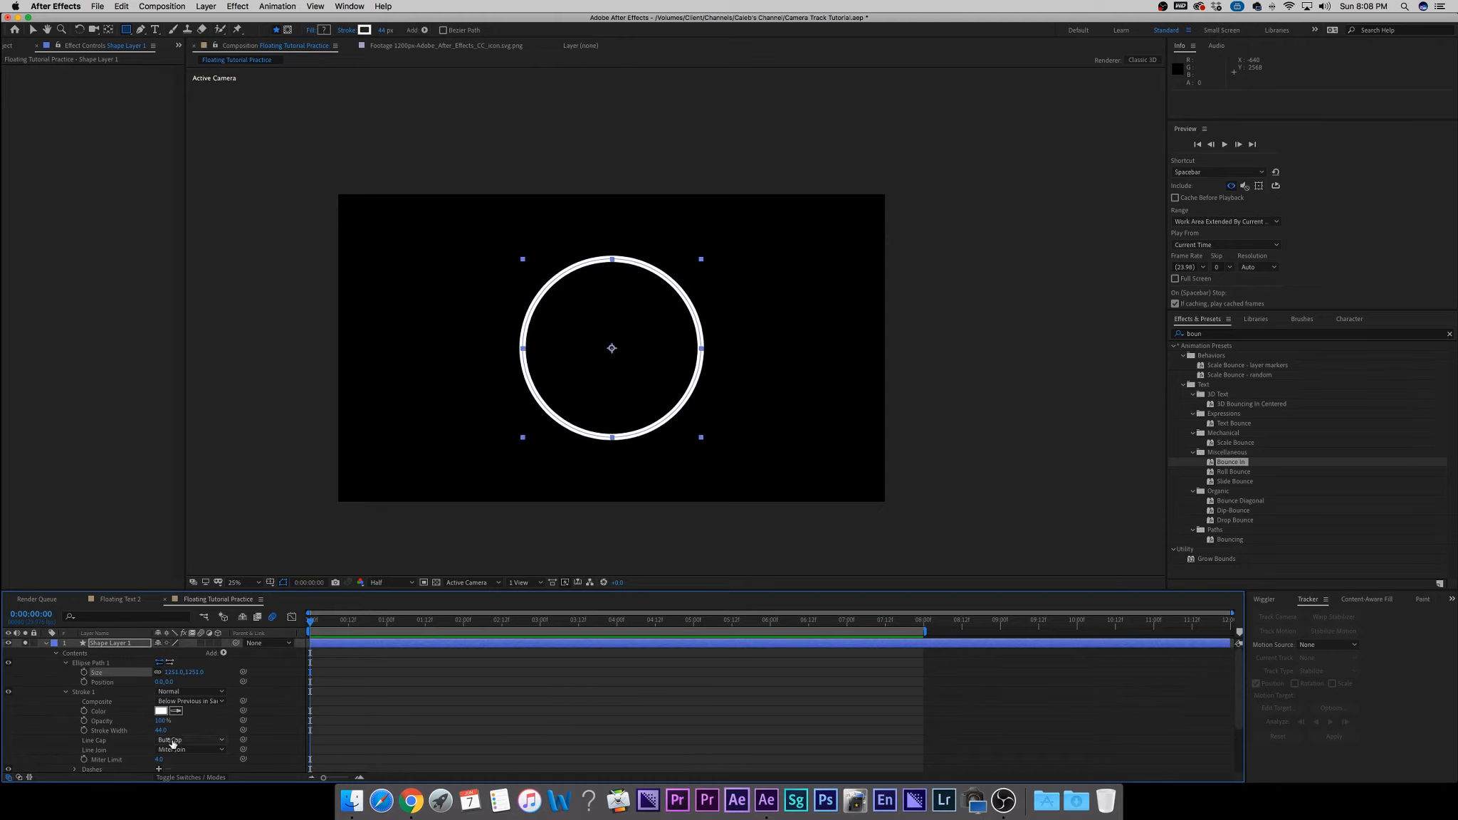
pyautogui.moveTo(162, 731); pyautogui.dragTo(179, 732)
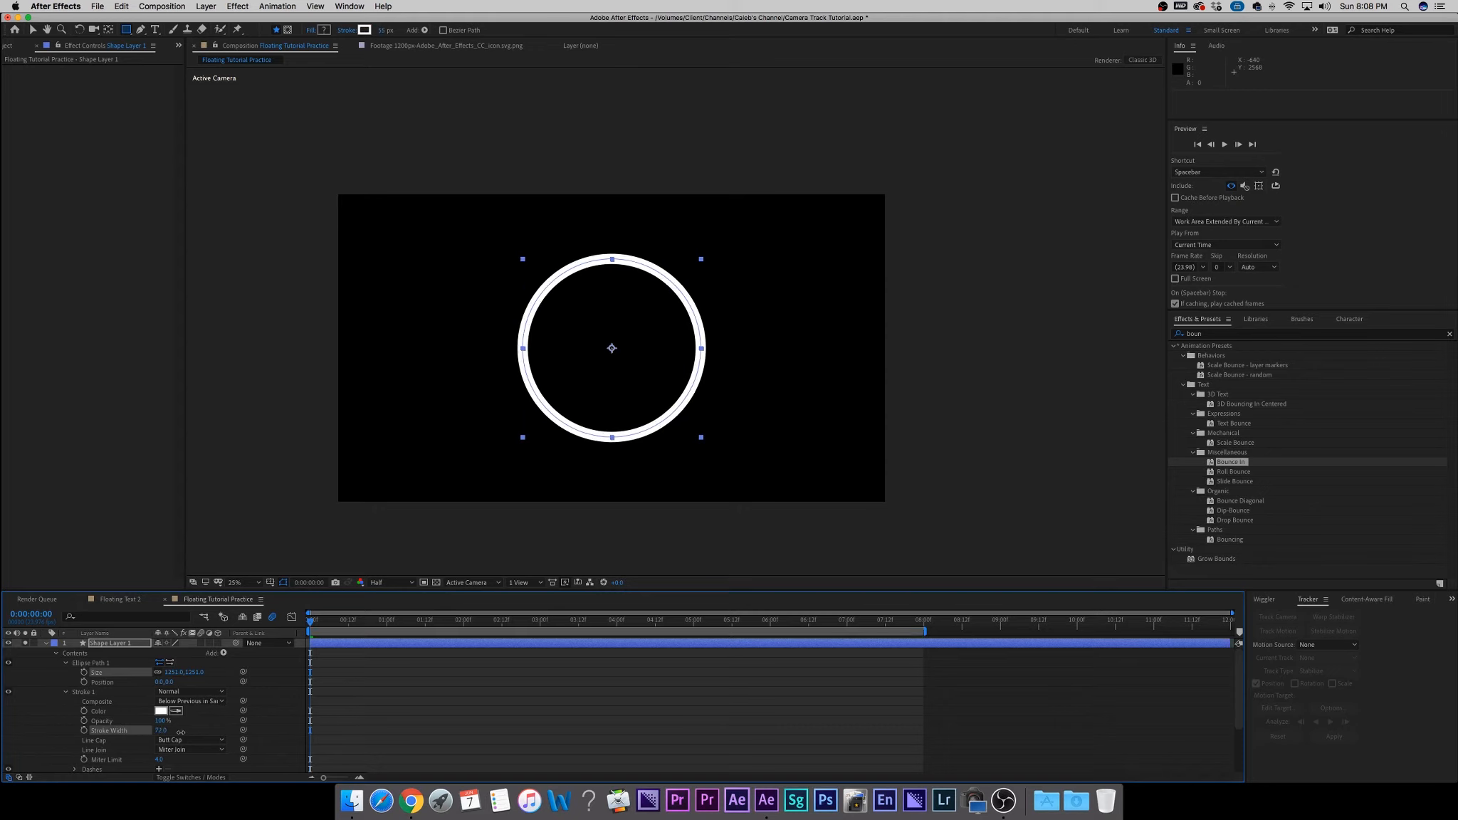
pyautogui.click(125, 721)
# Add a fill to the circle and reorder it below the stroke.
pyautogui.click(66, 663)
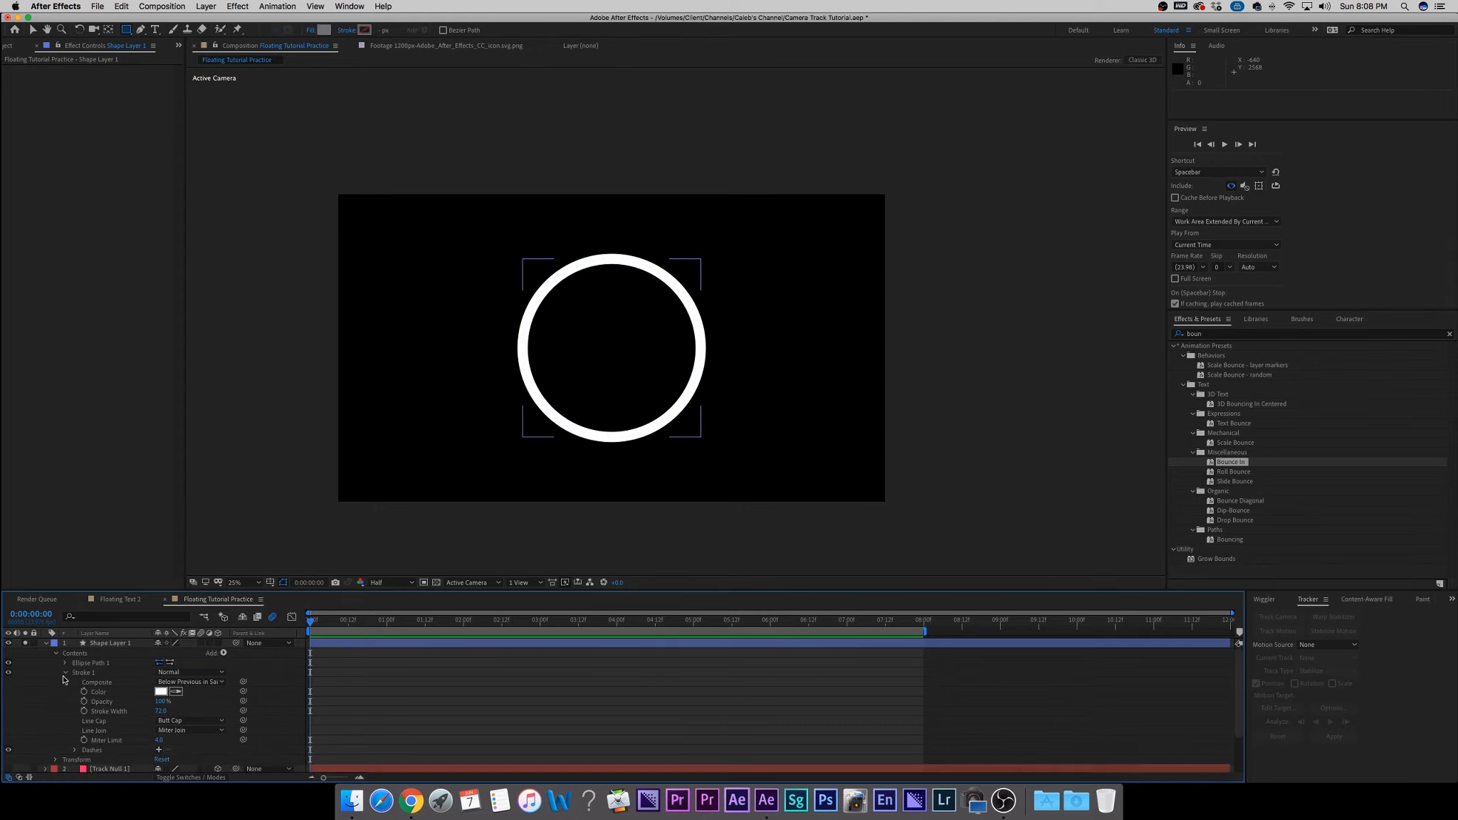
pyautogui.click(222, 653)
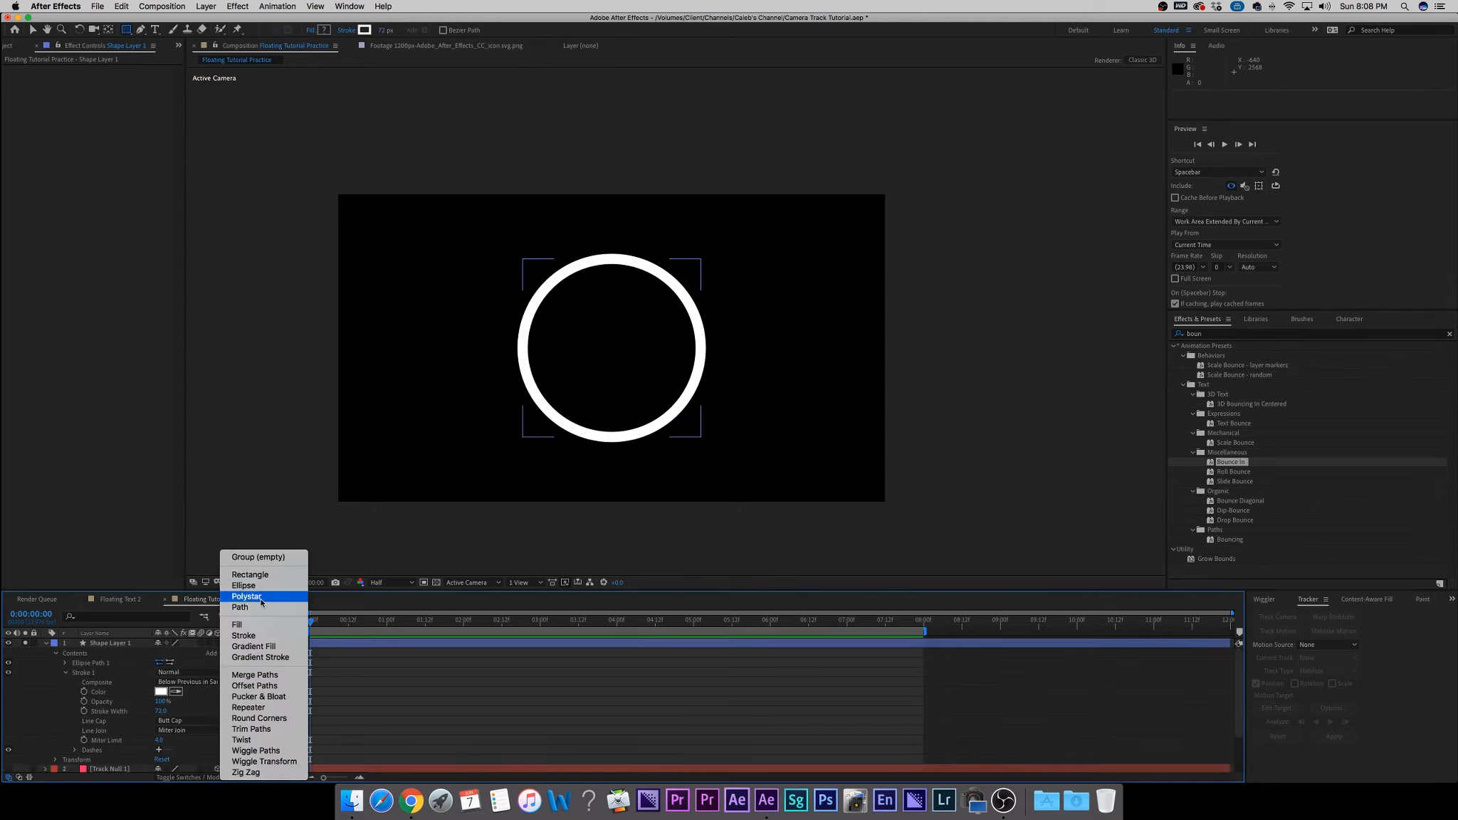
pyautogui.click(242, 624)
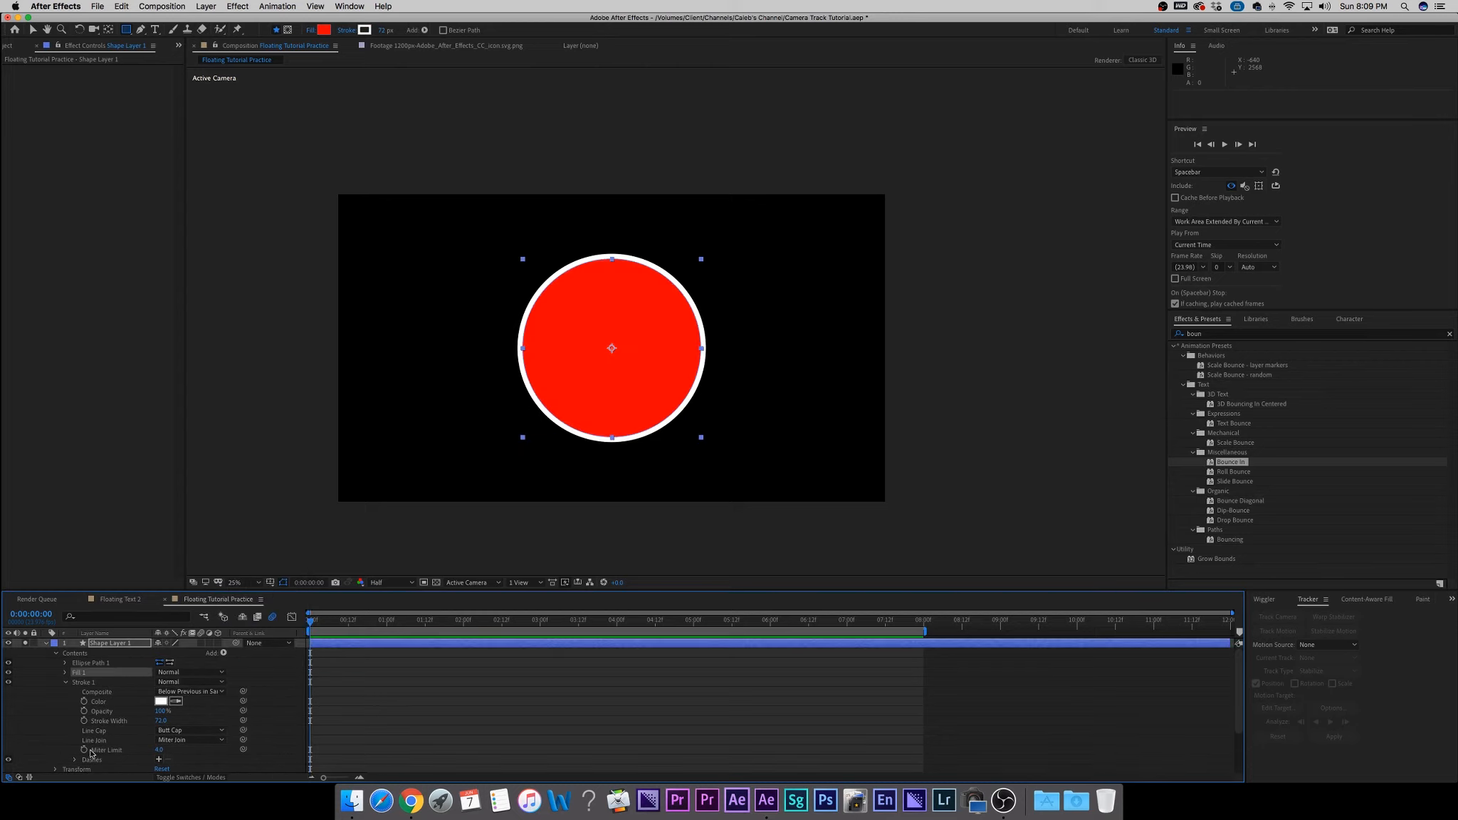
pyautogui.click(66, 683)
pyautogui.moveTo(77, 672); pyautogui.dragTo(66, 685)
# Change the circle's fill color to dark green.
pyautogui.click(66, 683)
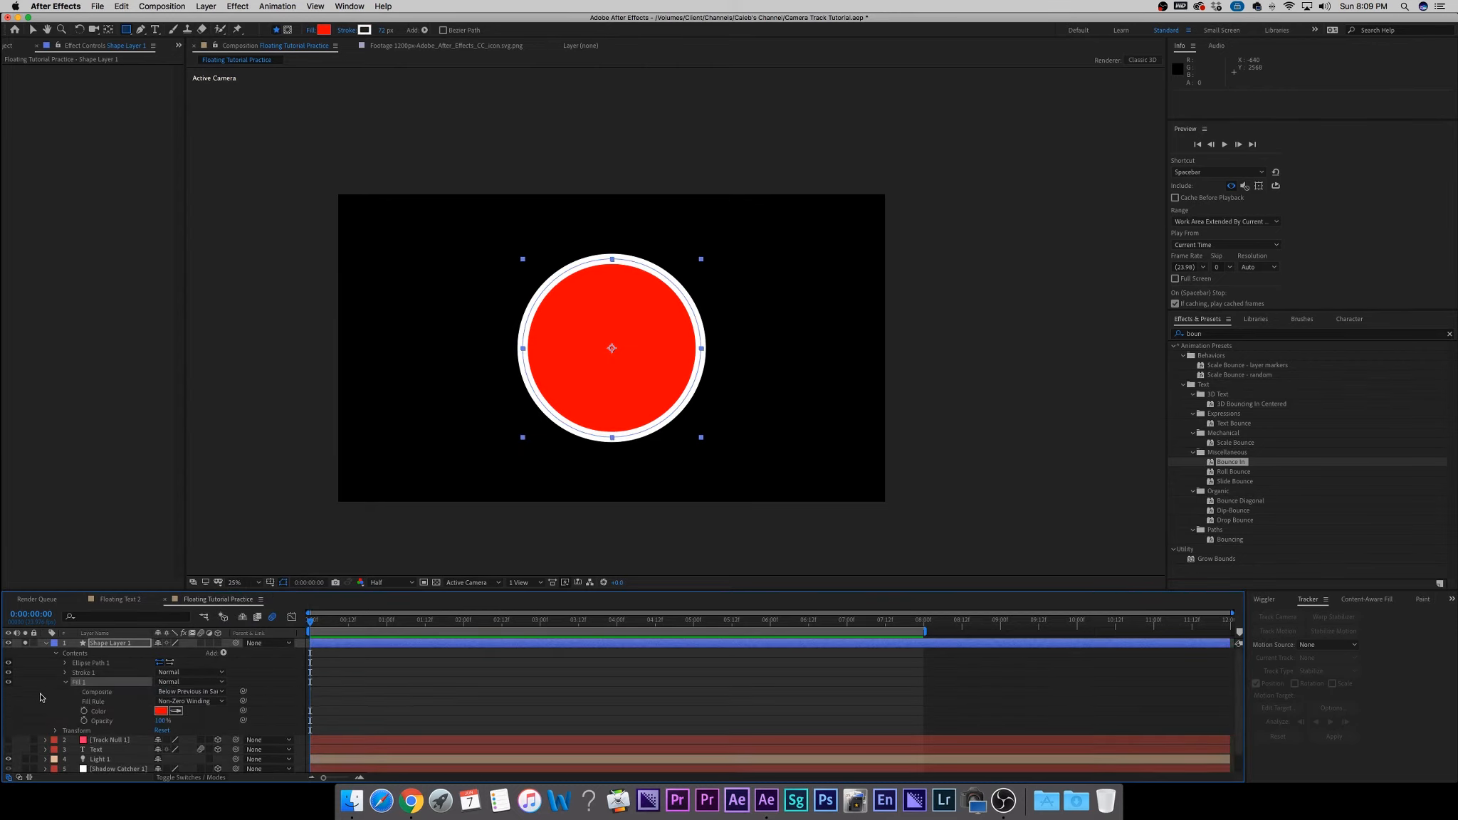
pyautogui.click(162, 711)
pyautogui.click(367, 458)
pyautogui.moveTo(301, 426); pyautogui.dragTo(308, 436)
pyautogui.click(458, 356)
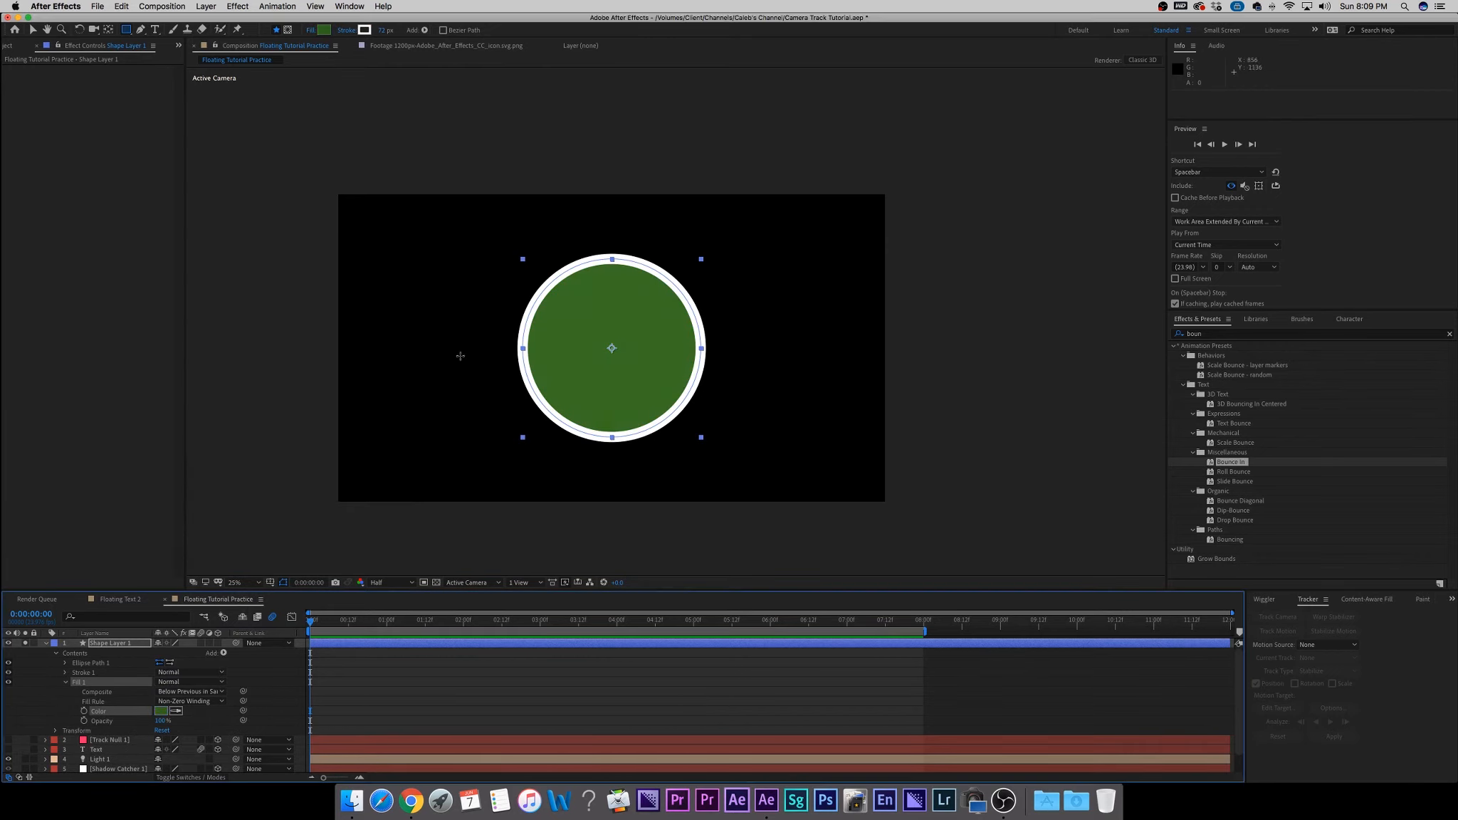
pyautogui.click(204, 724)
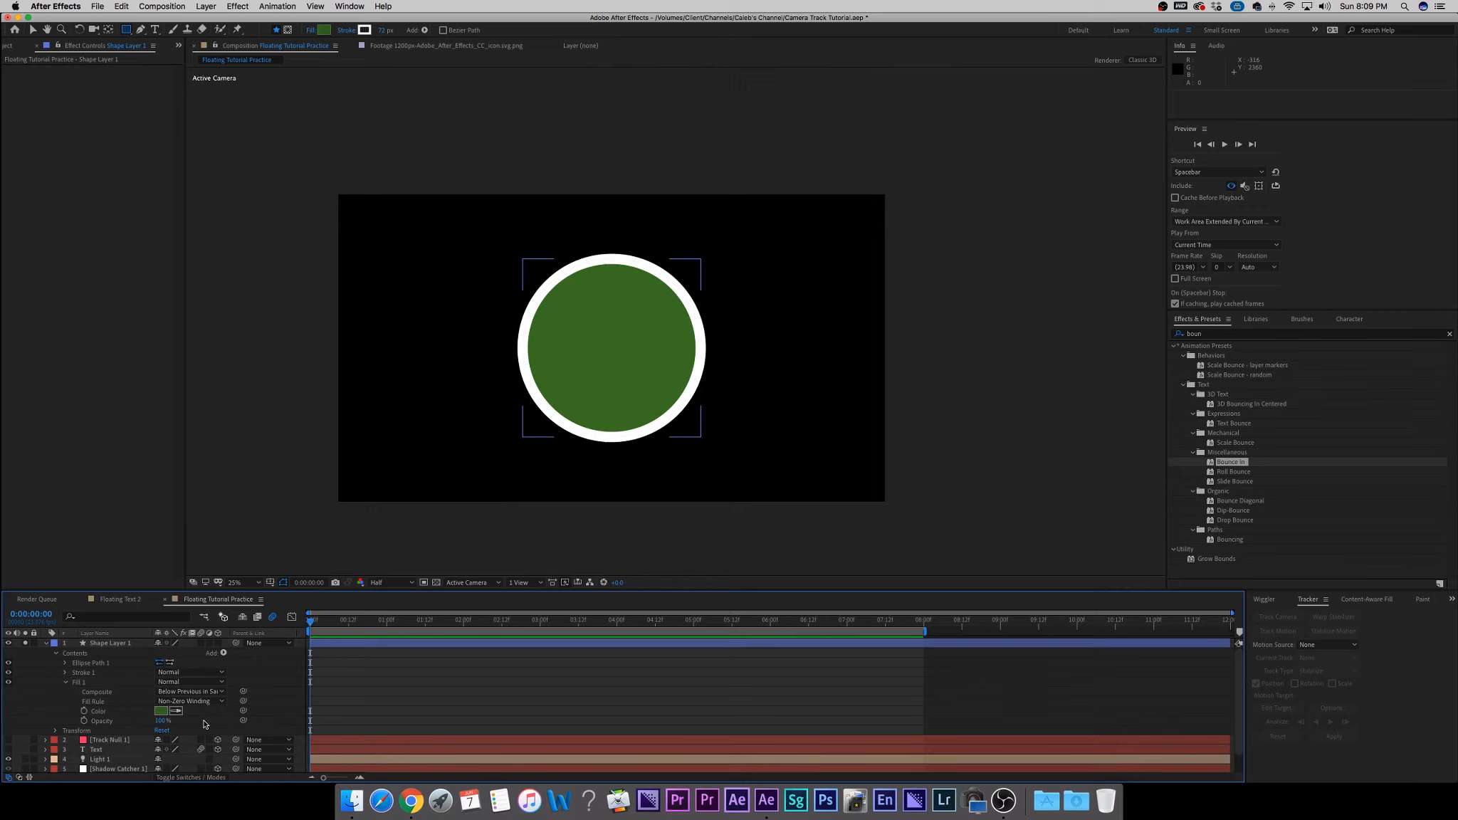
pyautogui.click(65, 683)
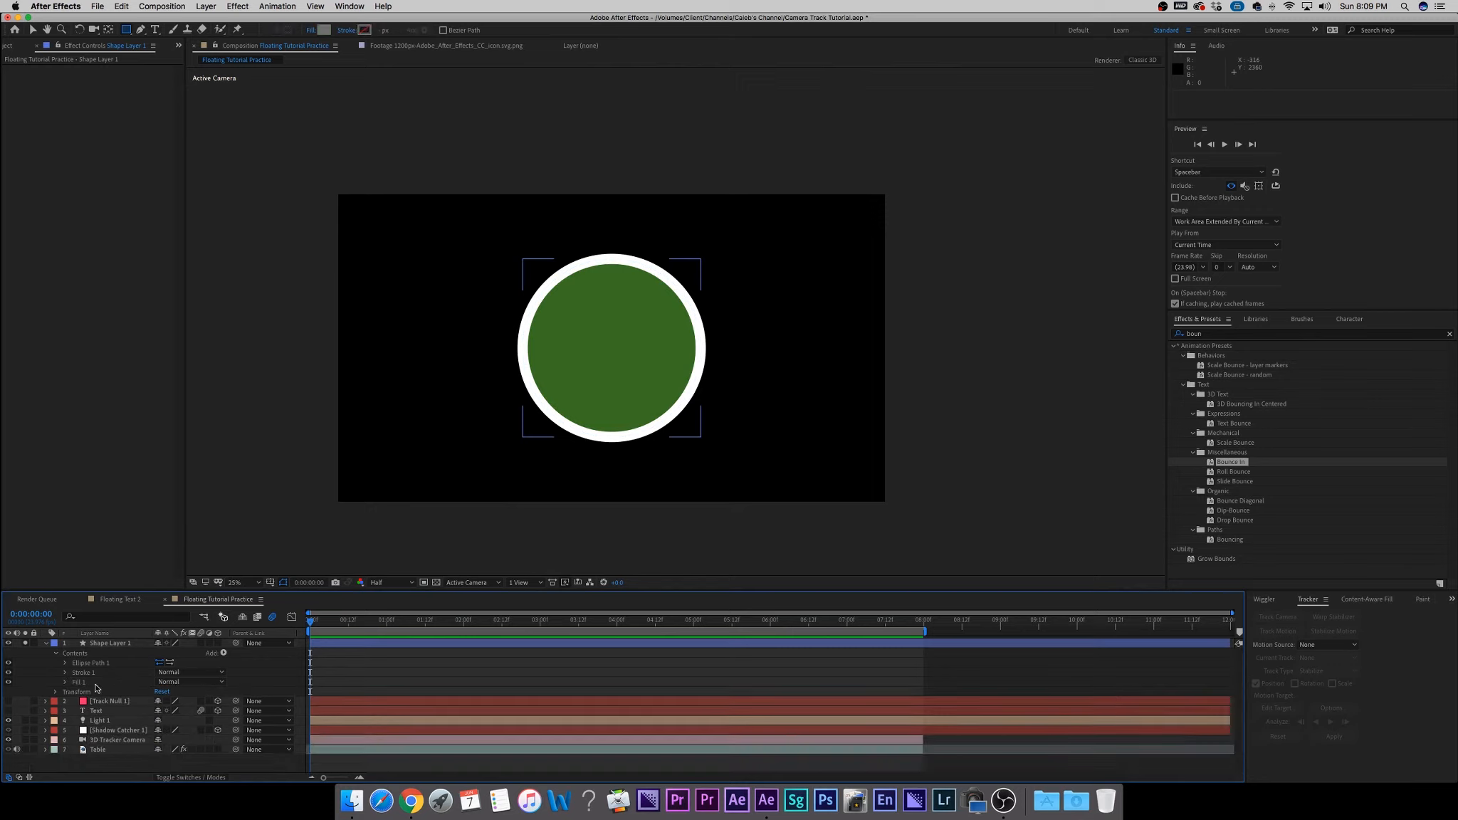
# Add a Repeater to the circle, place it between the stroke and the fill, and show its settings.
pyautogui.click(223, 654)
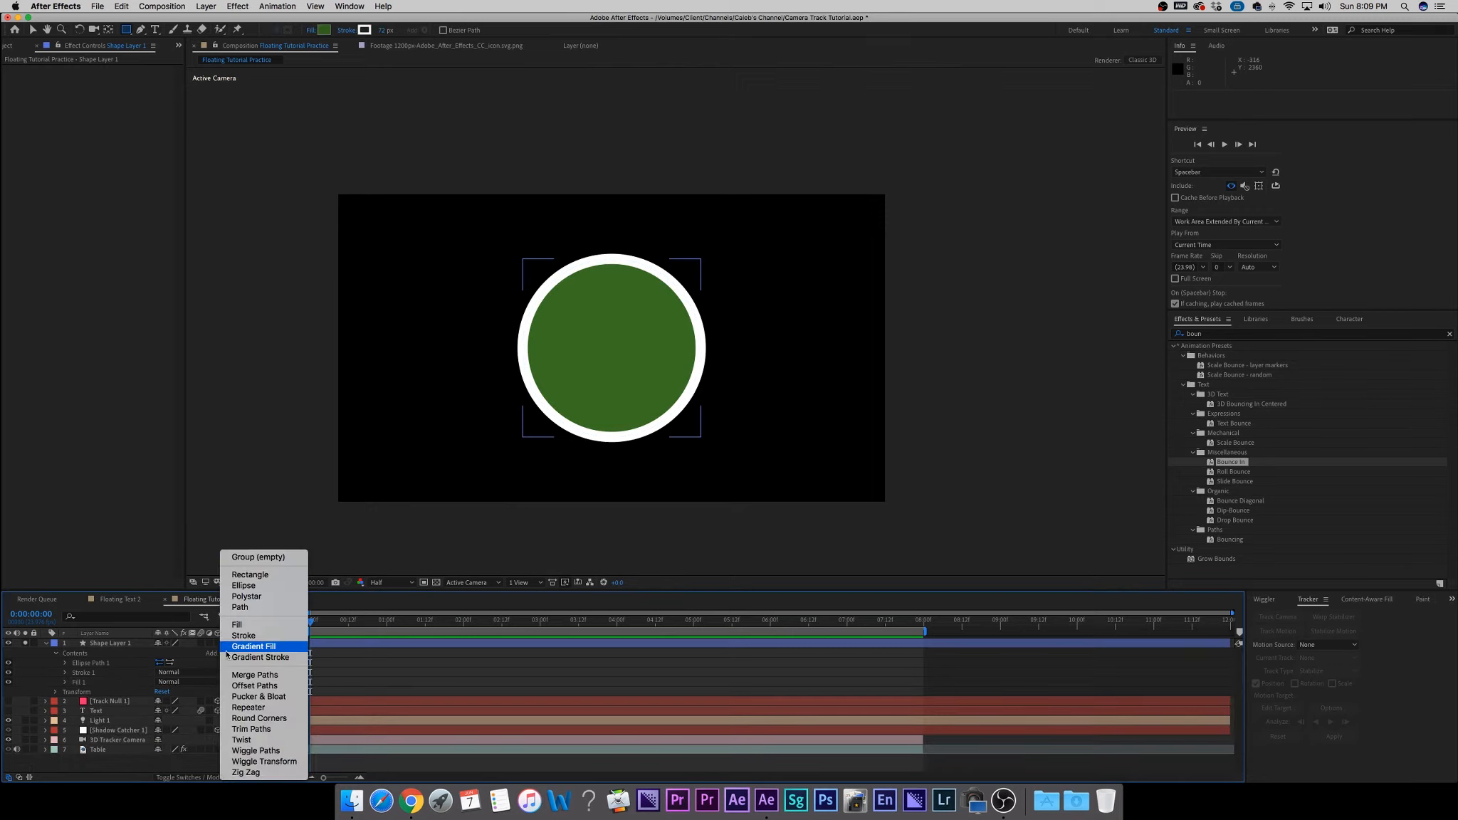
pyautogui.click(250, 707)
pyautogui.moveTo(75, 696)
pyautogui.mouseDown()
pyautogui.moveTo(76, 680)
pyautogui.moveTo(77, 697)
pyautogui.mouseUp()
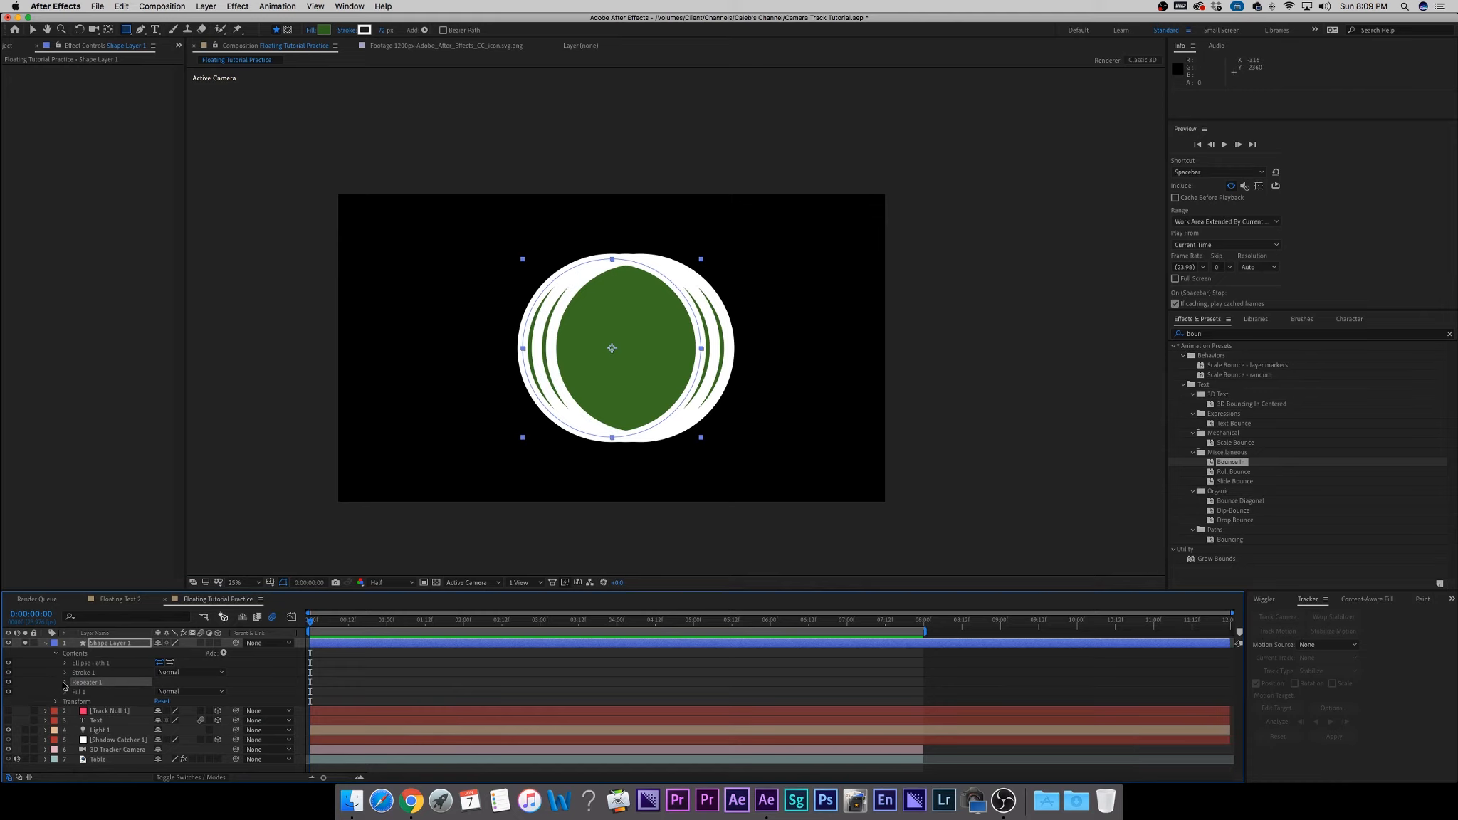
pyautogui.click(65, 683)
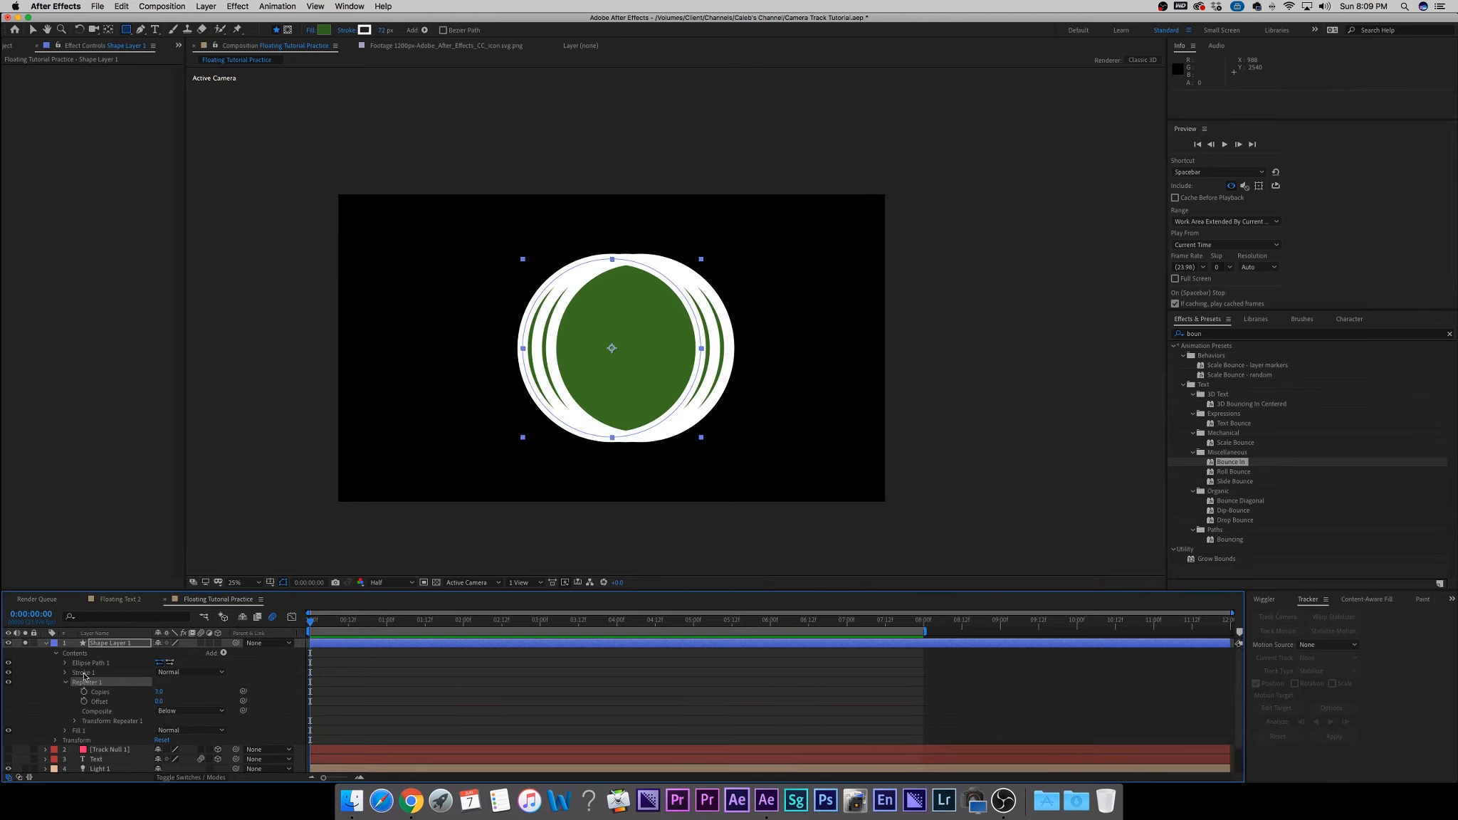
# Set the Repeater's transform position to 0, 0 and its scale to about 81% for concentric rings.
pyautogui.click(74, 721)
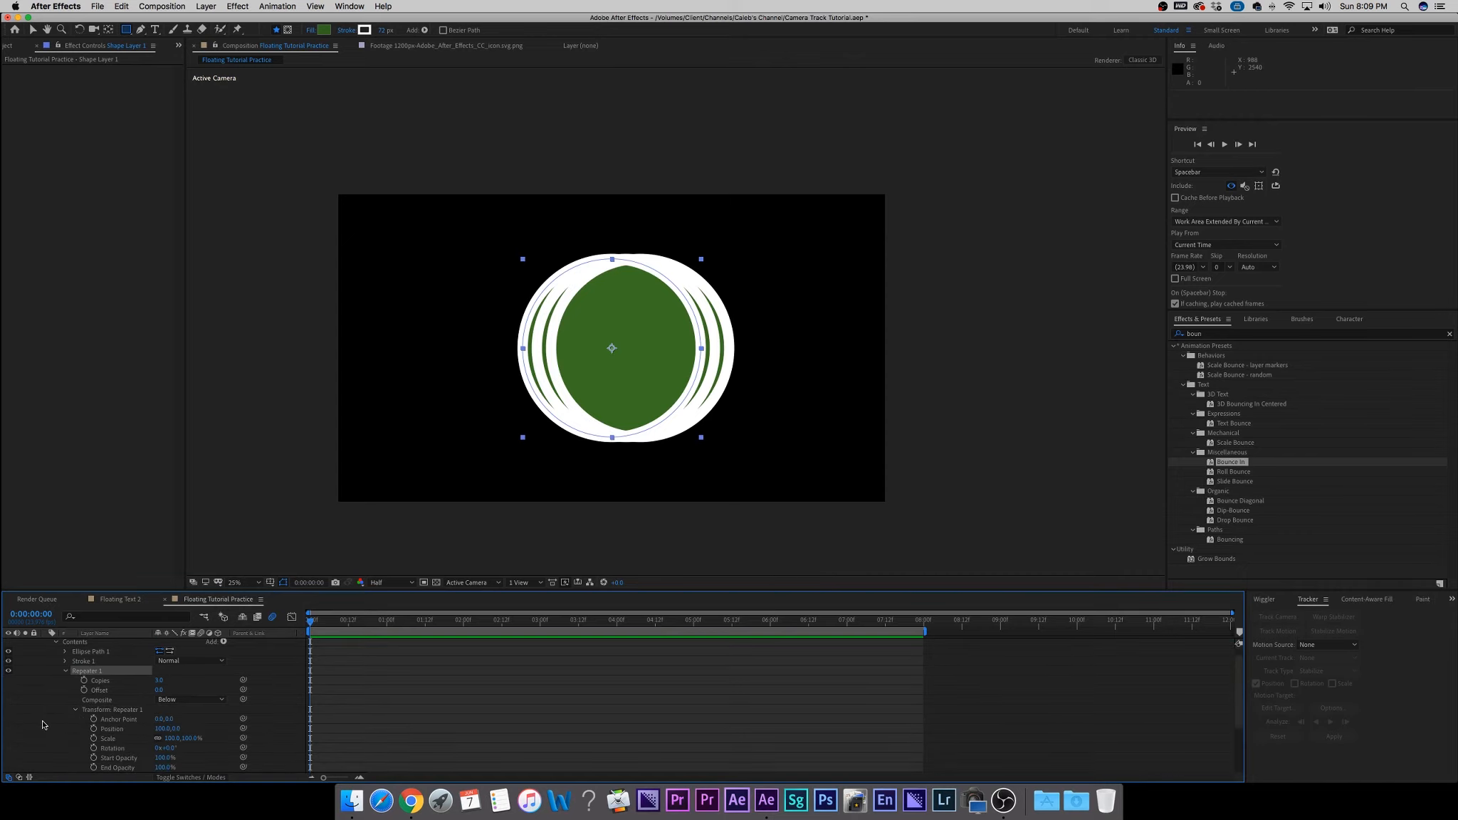
pyautogui.click(163, 709)
pyautogui.write('0')
pyautogui.click(215, 706)
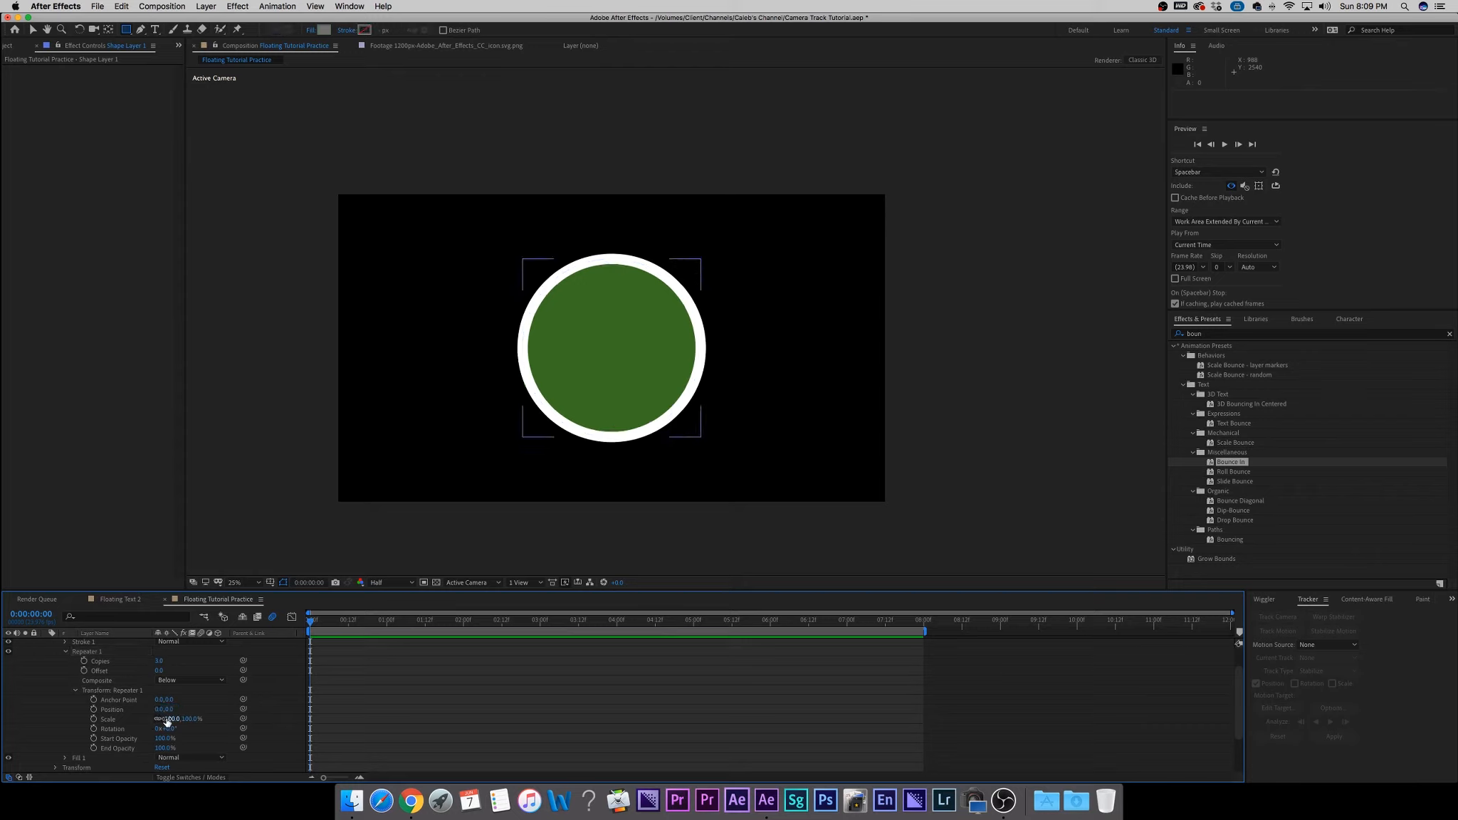
pyautogui.moveTo(169, 719); pyautogui.dragTo(163, 720)
pyautogui.scroll(3, 242, 661)
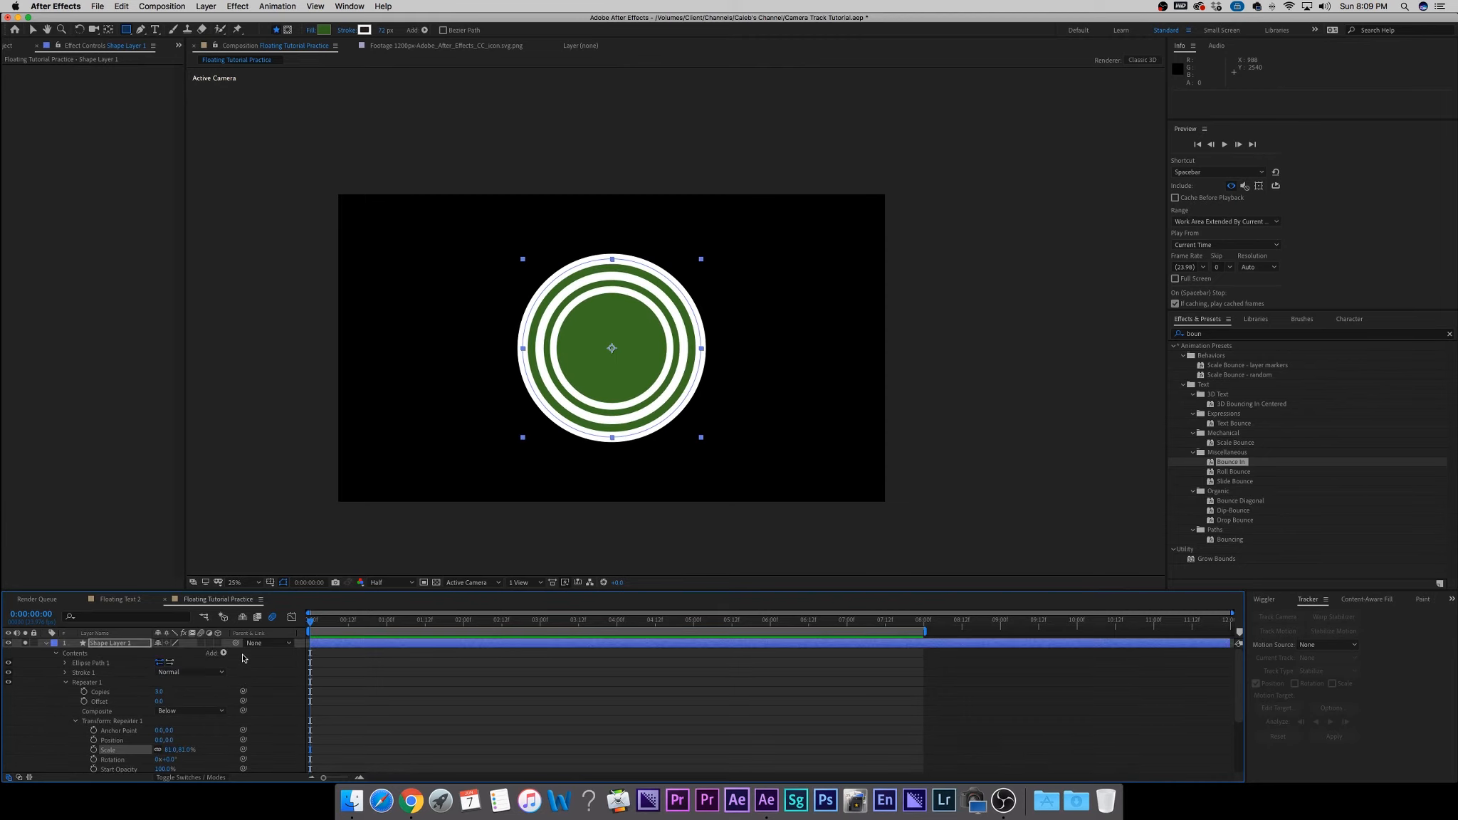
# Add Trim Paths to the circle, place it between the Repeater and the fill, and expand its settings.
pyautogui.click(213, 653)
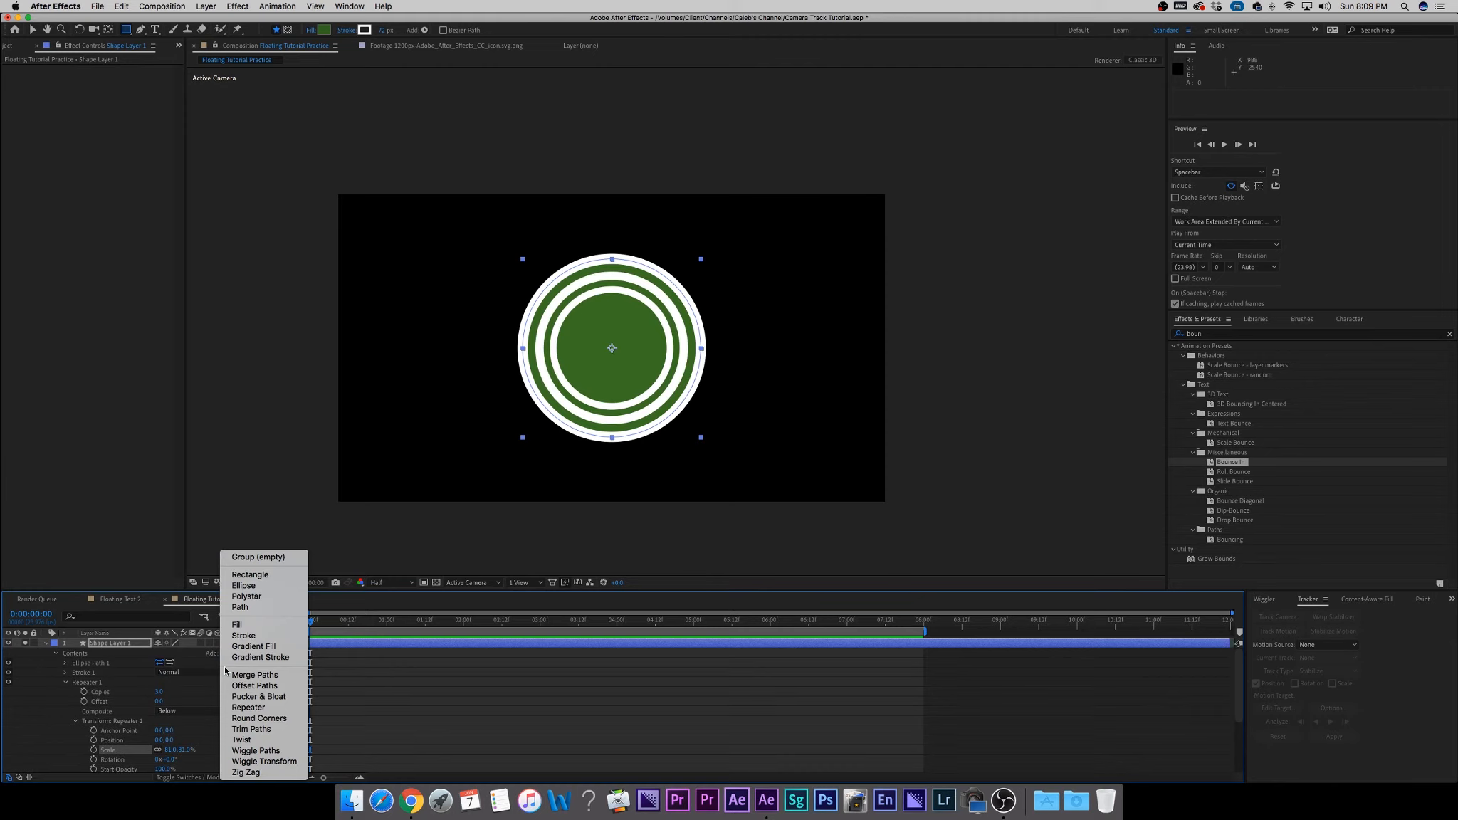
pyautogui.click(256, 730)
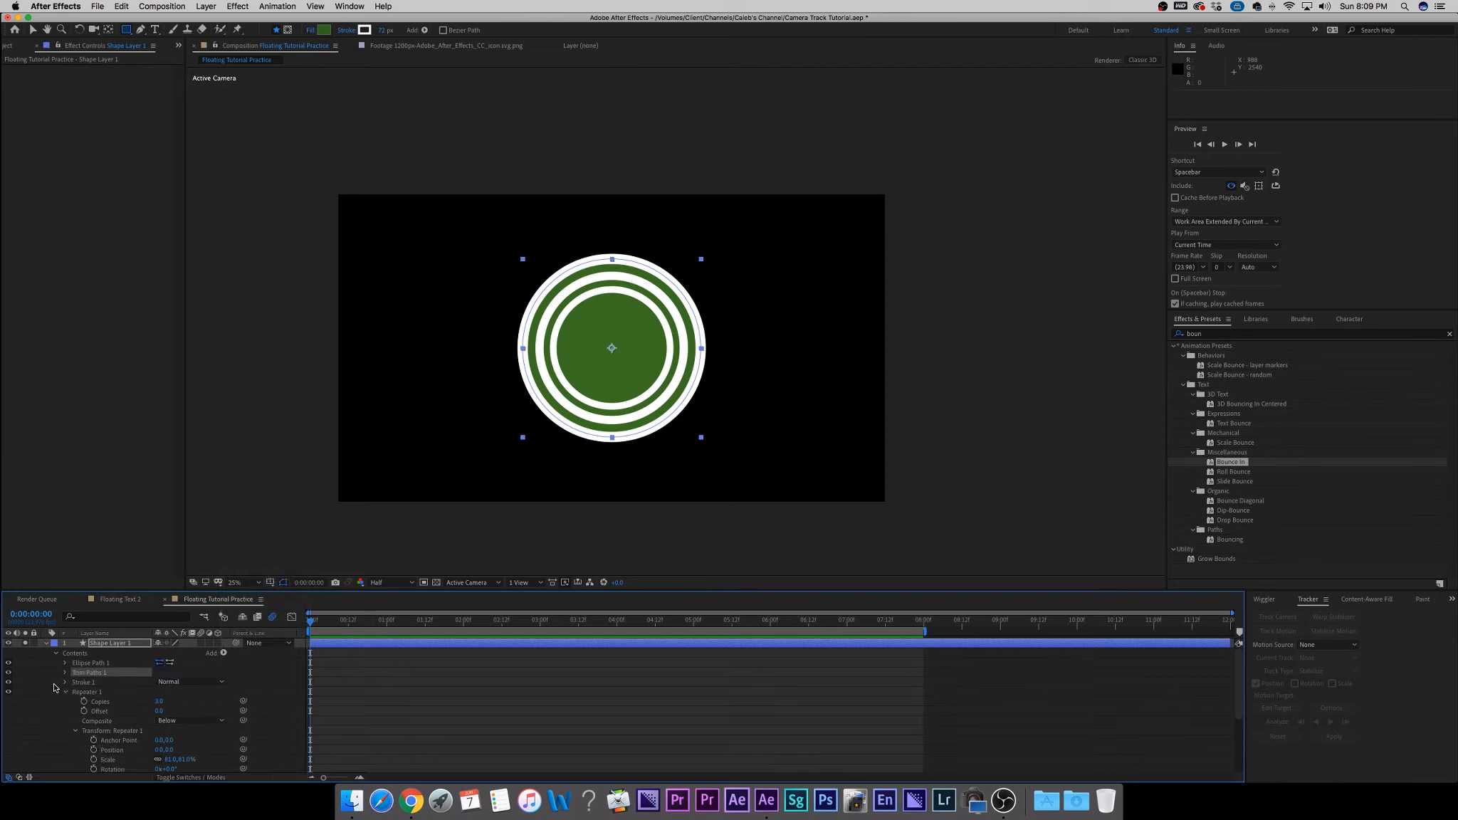
pyautogui.scroll(-1, 55, 686)
pyautogui.moveTo(86, 664)
pyautogui.mouseDown()
pyautogui.moveTo(89, 724)
pyautogui.moveTo(89, 680)
pyautogui.moveTo(89, 696)
pyautogui.mouseUp()
pyautogui.click(65, 683)
pyautogui.click(65, 691)
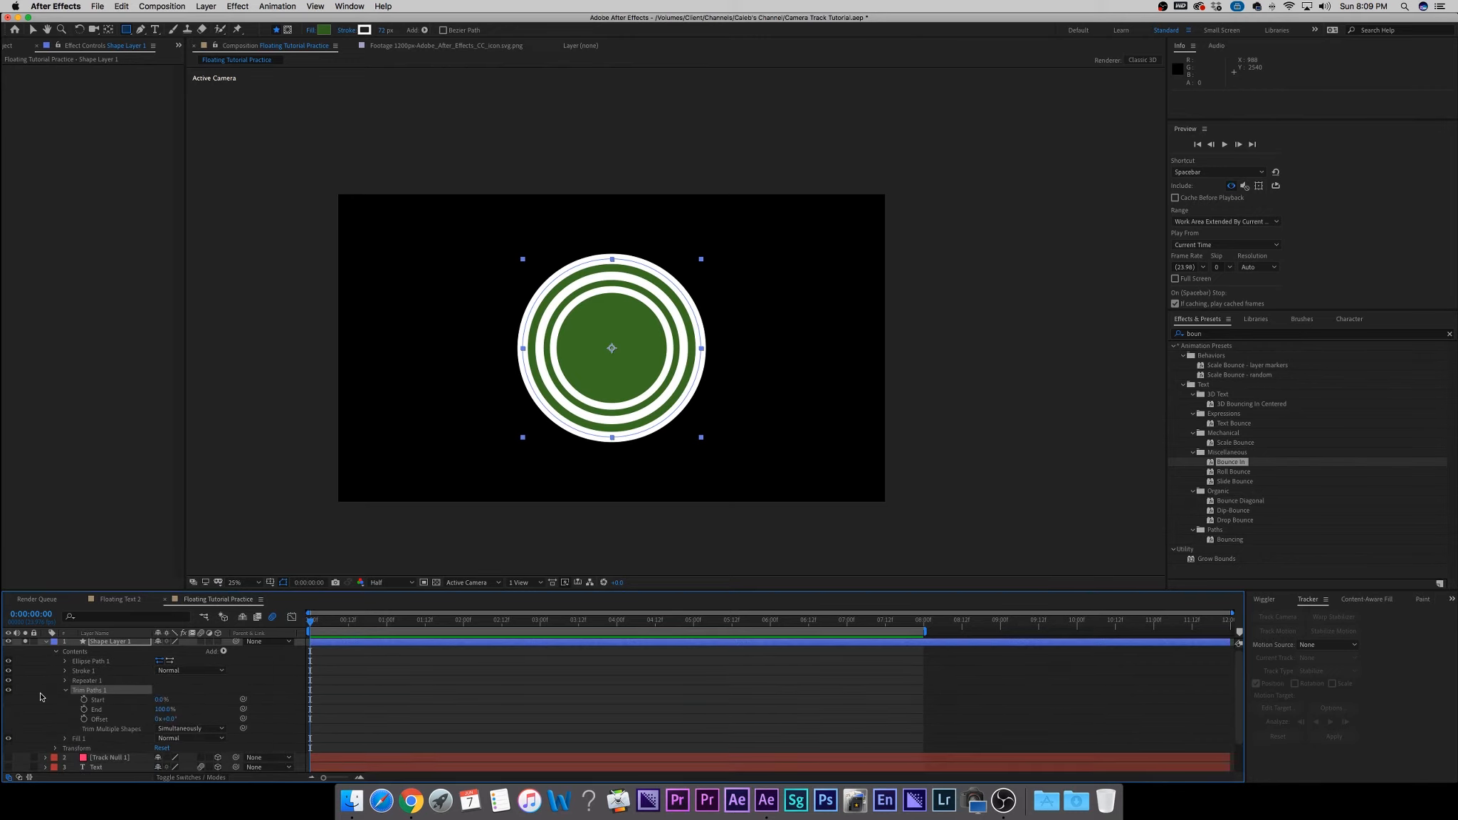
# Set the Trim Paths start to about 52% and make it trim multiple shapes individually.
pyautogui.scroll(-1, 107, 690)
pyautogui.moveTo(162, 690); pyautogui.dragTo(245, 710)
pyautogui.press('super+z')
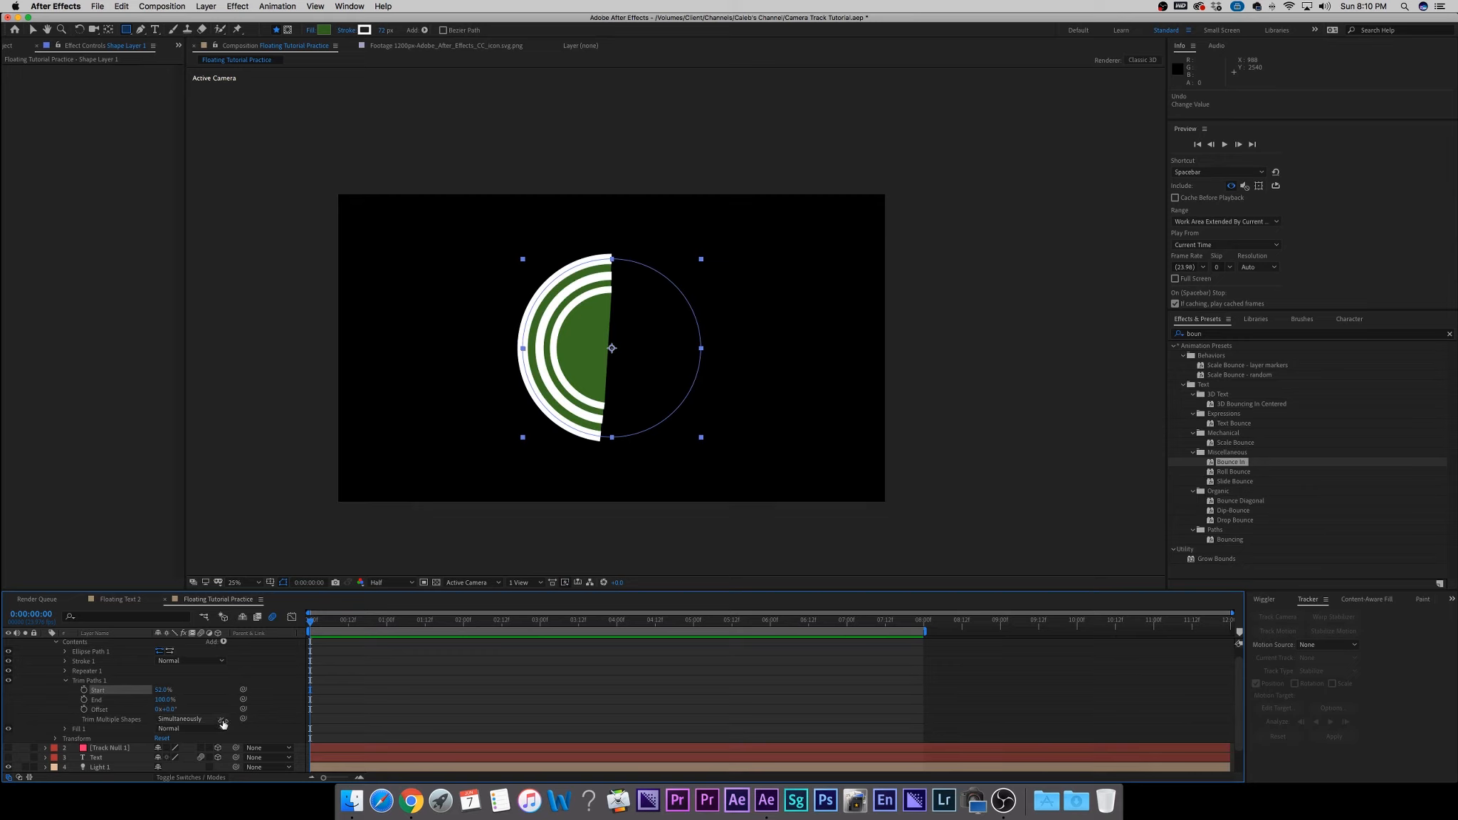
pyautogui.click(220, 721)
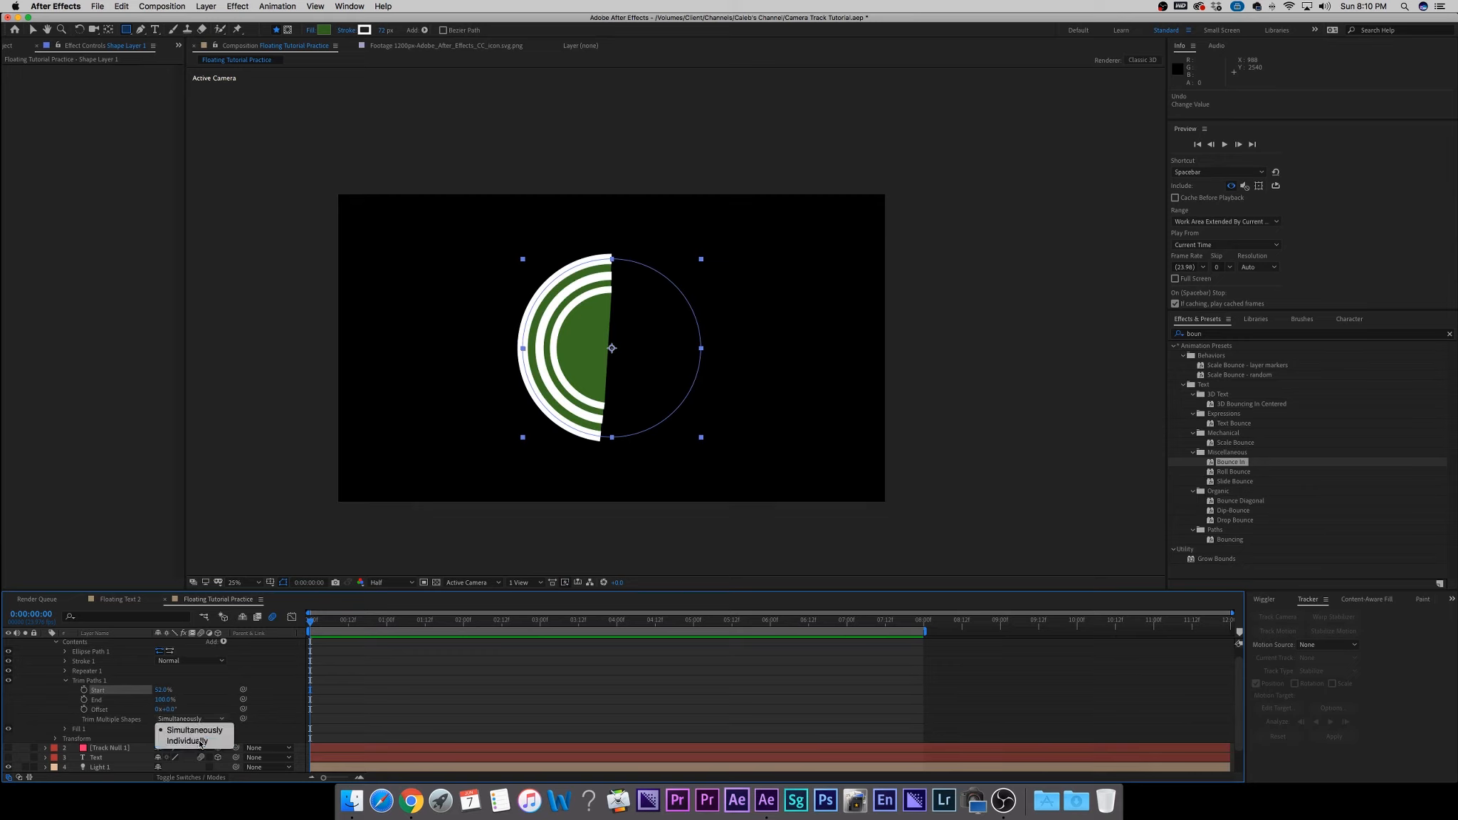
pyautogui.click(213, 729)
pyautogui.click(217, 705)
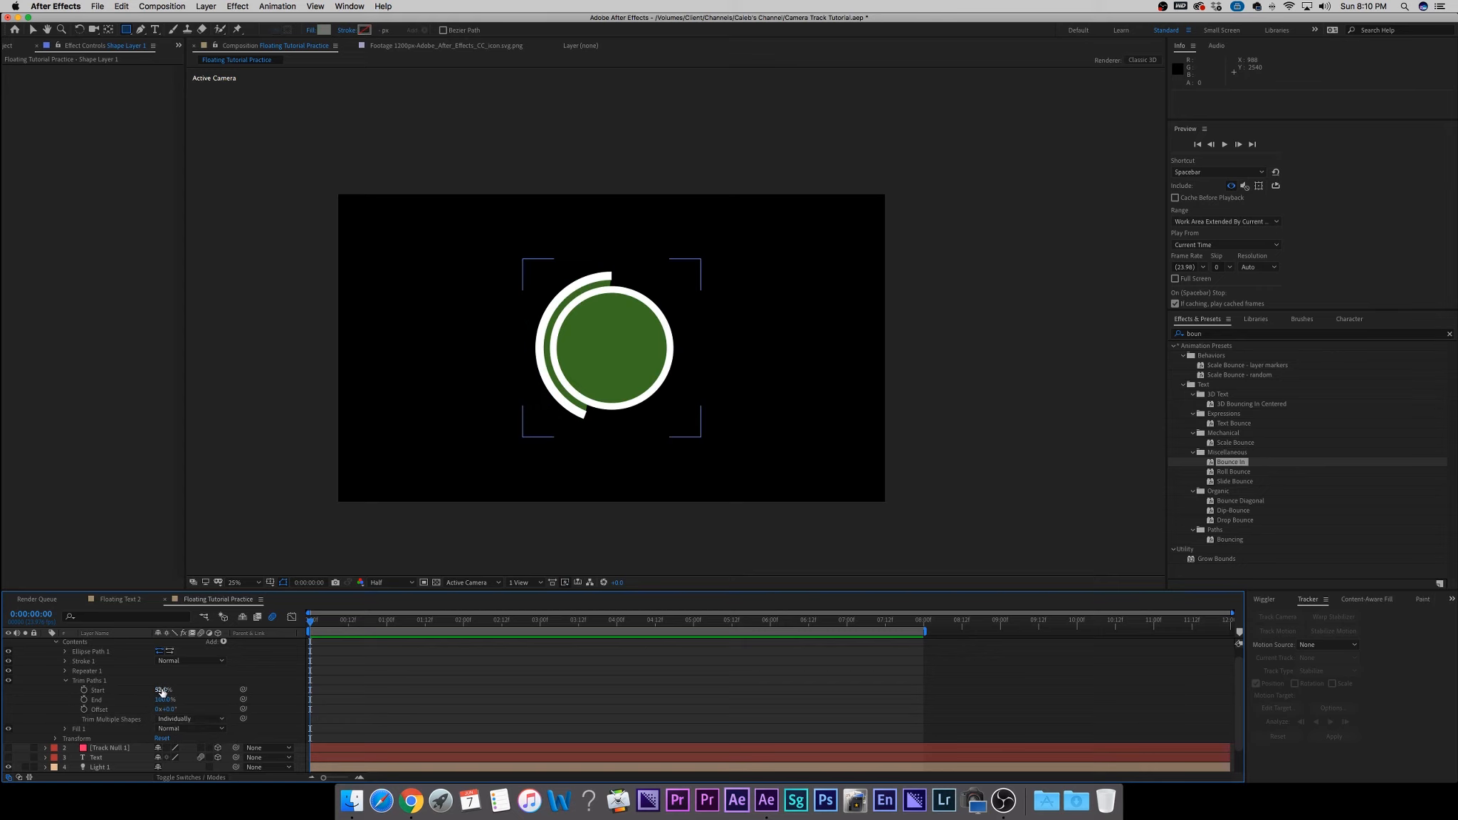
# Set the Trim Paths offset to about 142° and its start to 40% for partial inner rings.
pyautogui.moveTo(163, 691); pyautogui.dragTo(250, 709)
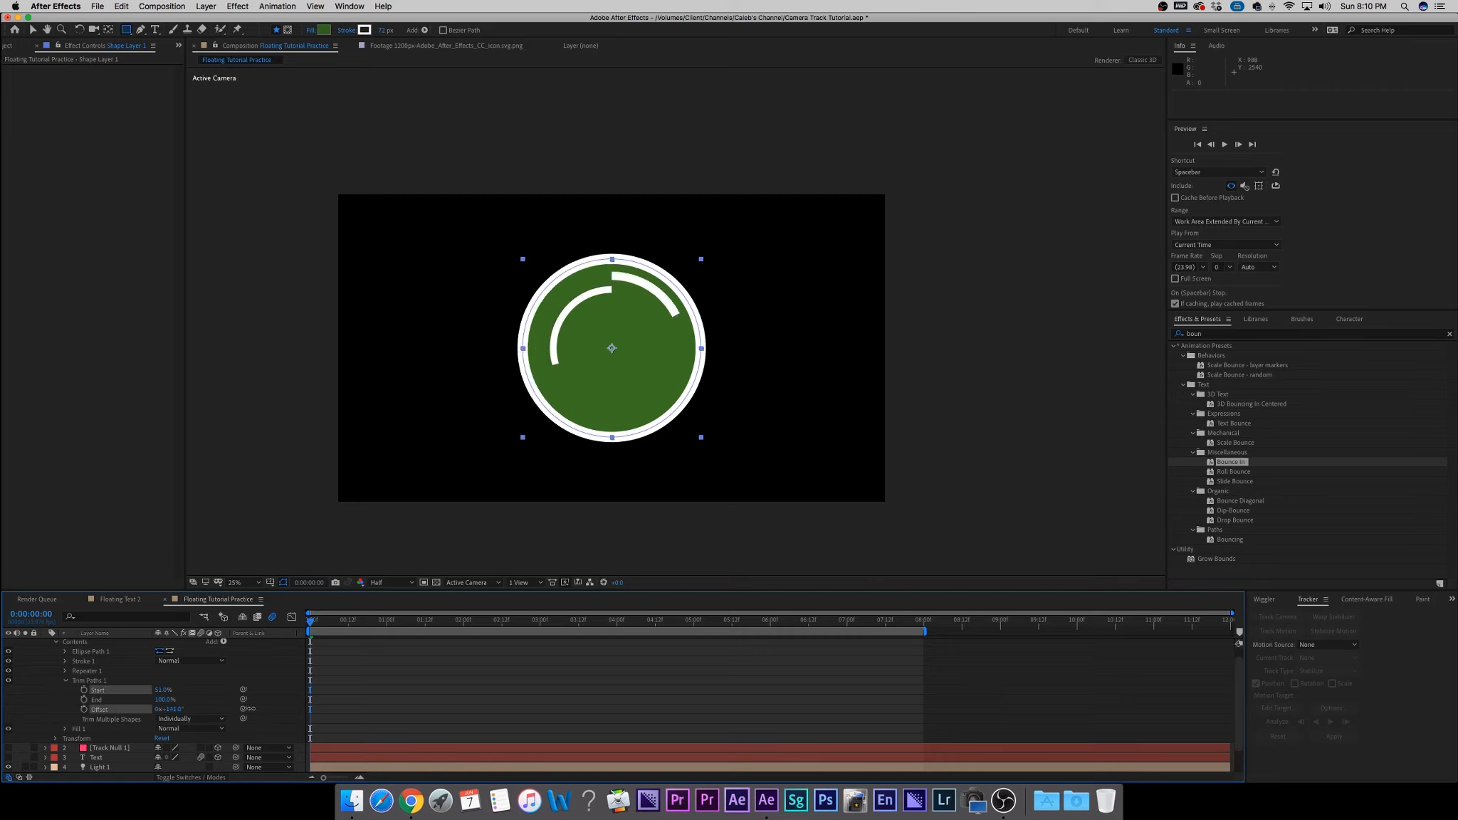
pyautogui.moveTo(159, 690); pyautogui.dragTo(155, 690)
pyautogui.click(206, 700)
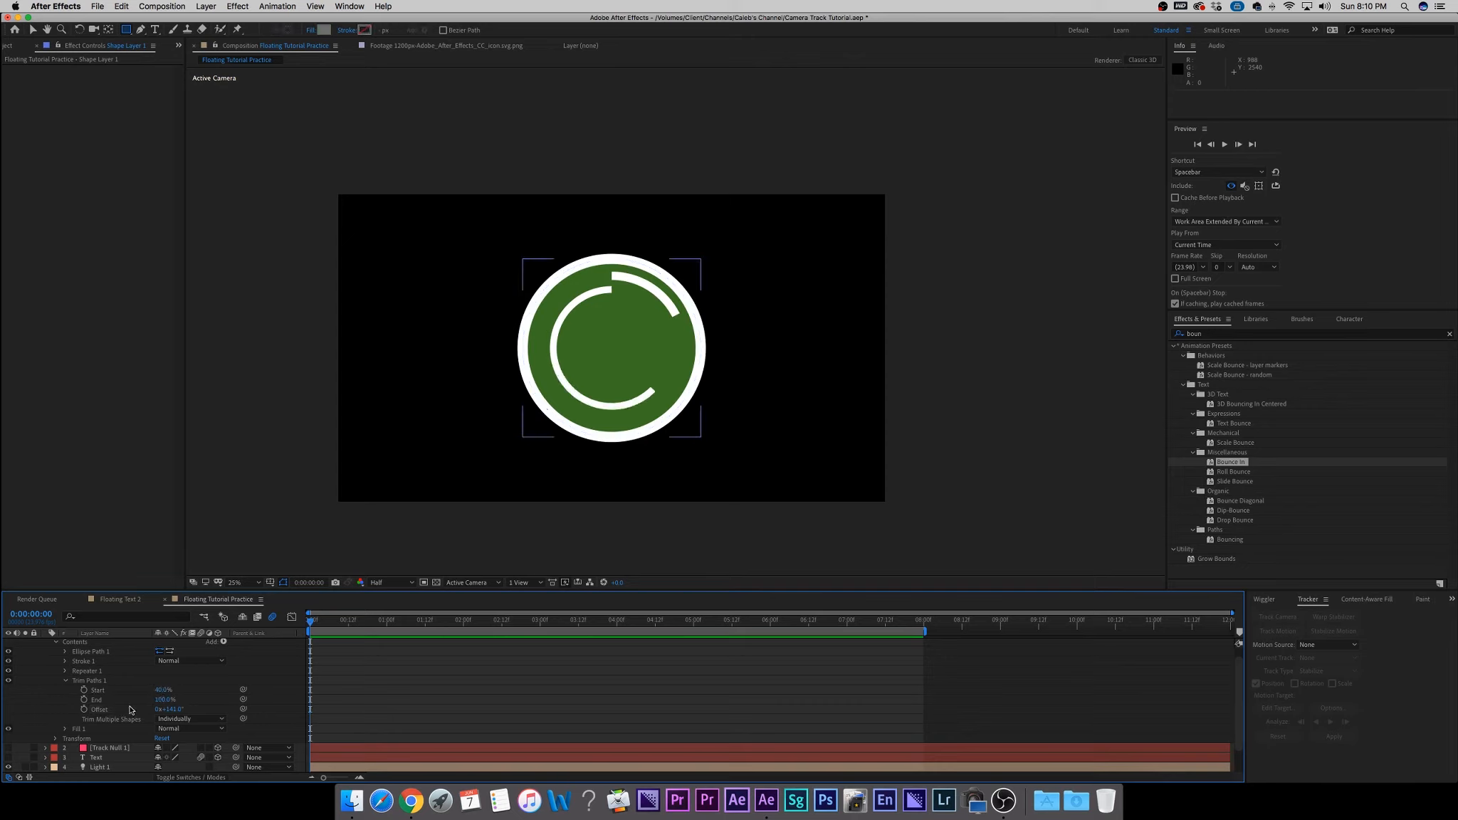
# Keyframe the Repeater's transform rotation from 0° at the first frame to about 345° at 0:00:02:03.
pyautogui.click(66, 682)
pyautogui.click(65, 681)
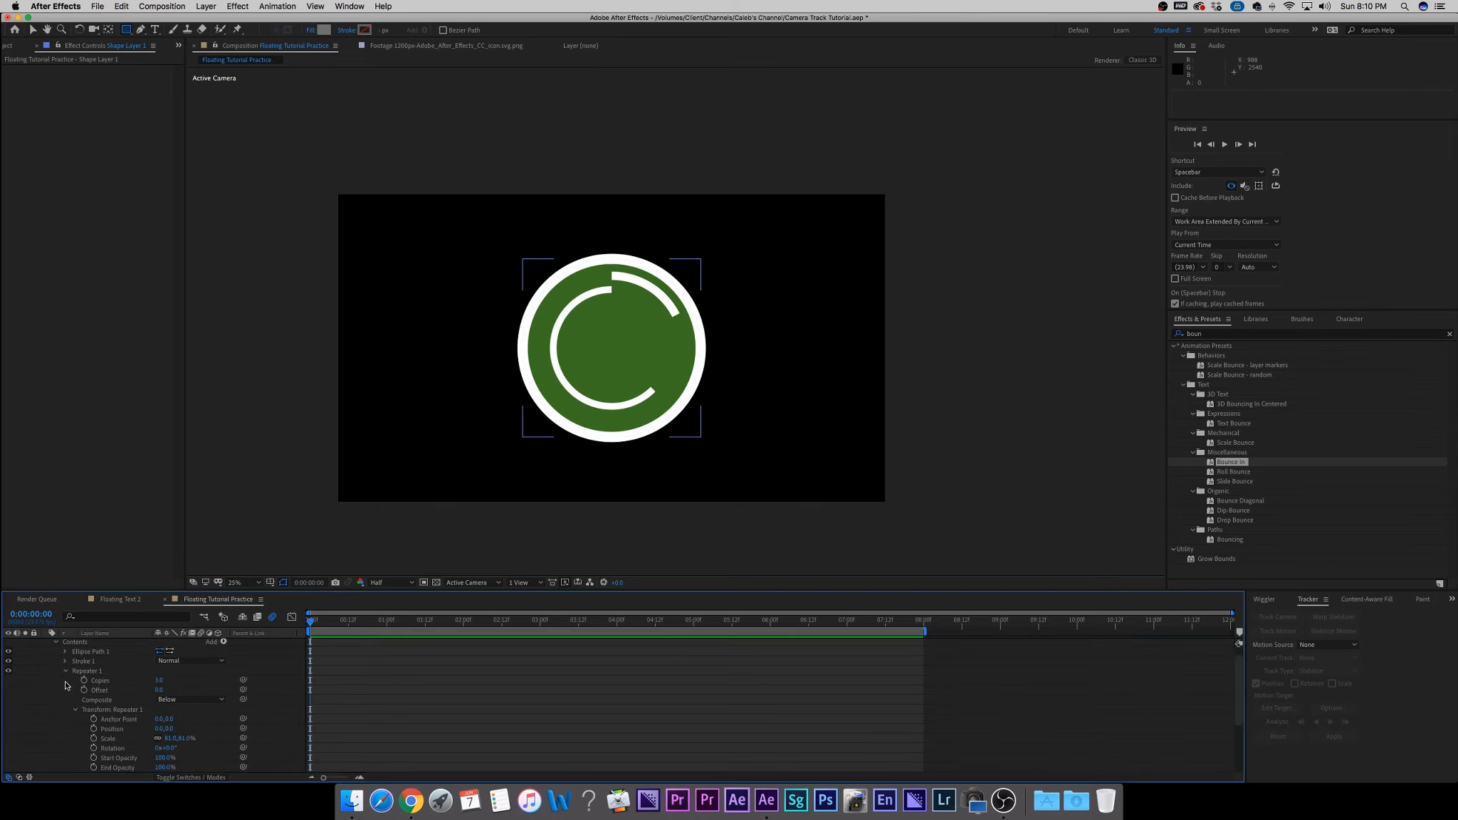
pyautogui.scroll(-1, 52, 711)
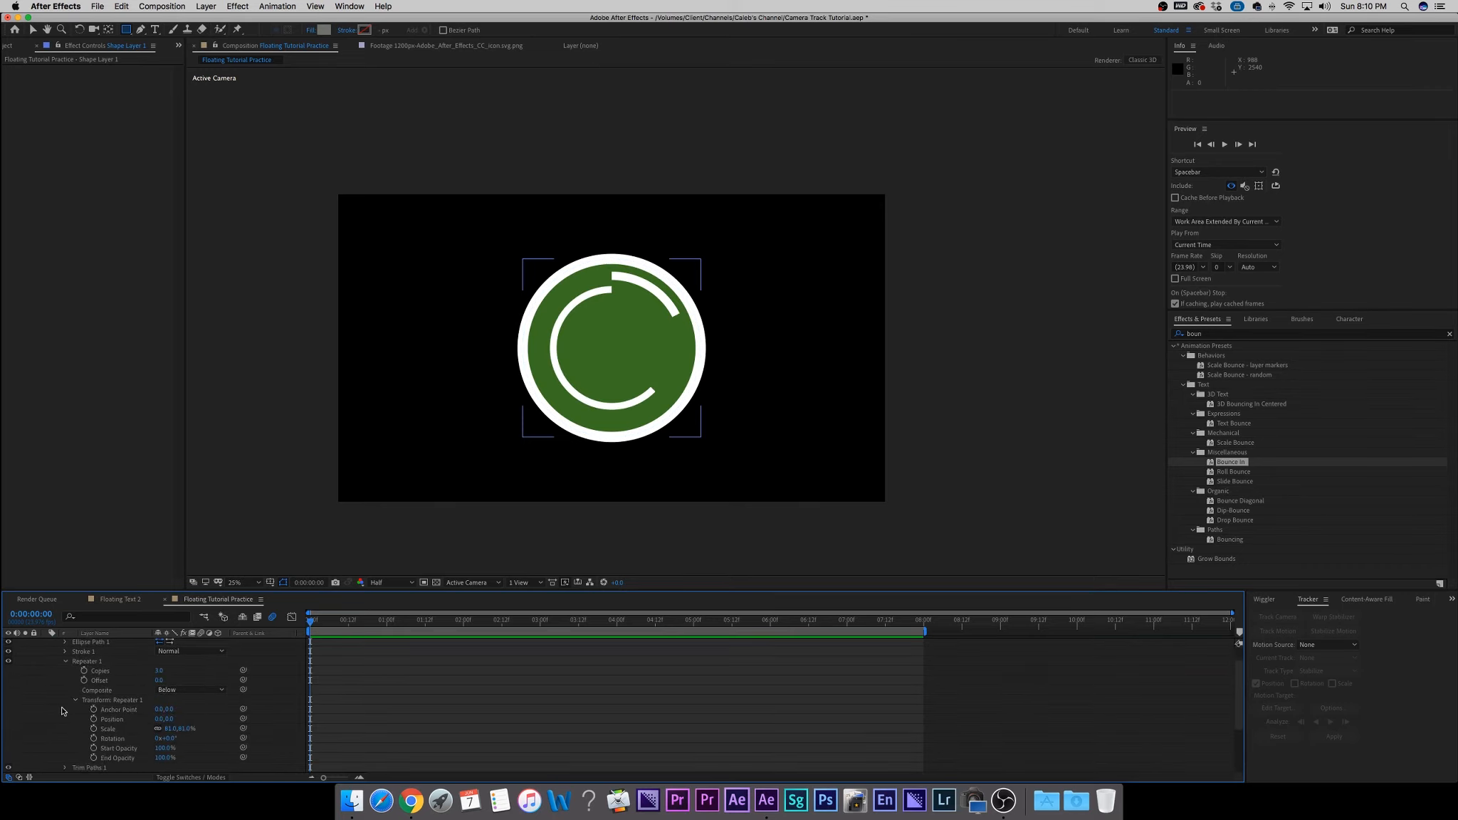
pyautogui.click(94, 739)
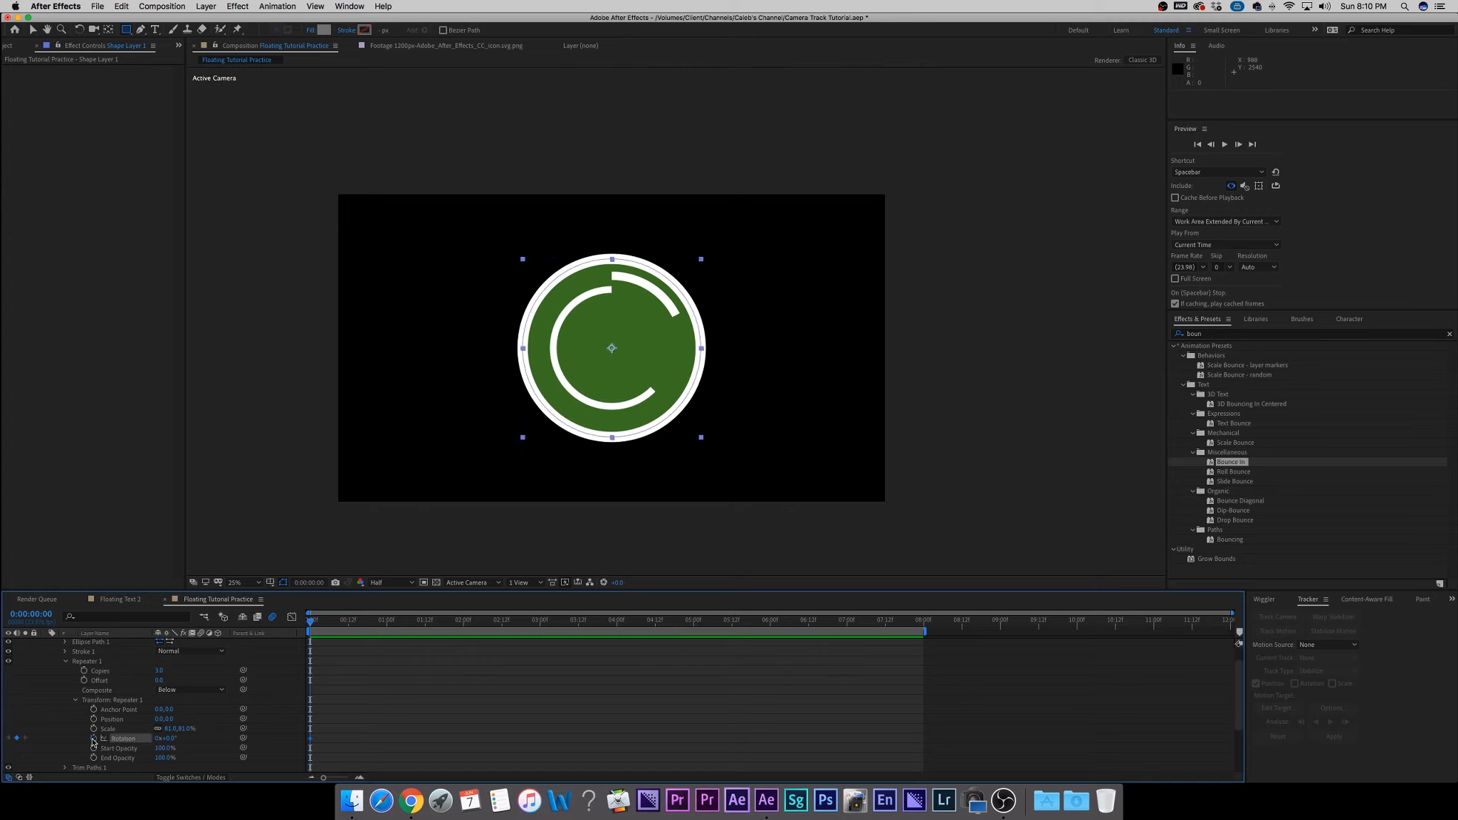
pyautogui.moveTo(316, 627); pyautogui.dragTo(474, 633)
pyautogui.moveTo(169, 739); pyautogui.dragTo(368, 742)
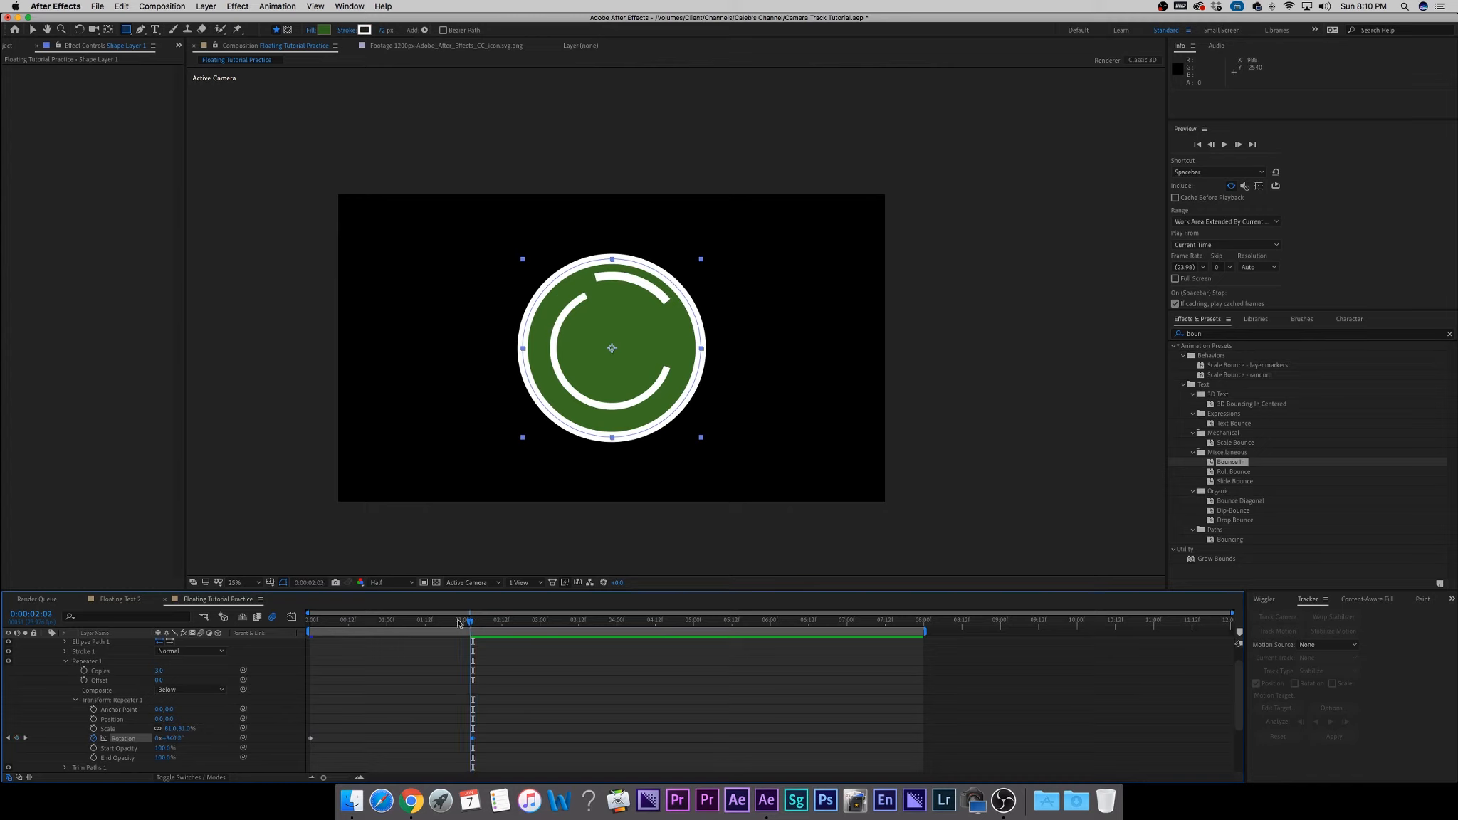
# Slow the ring spin by moving the second rotation keyframe to about 0:00:02:12, and preview the animation.
pyautogui.press('Home')
pyautogui.press('space')
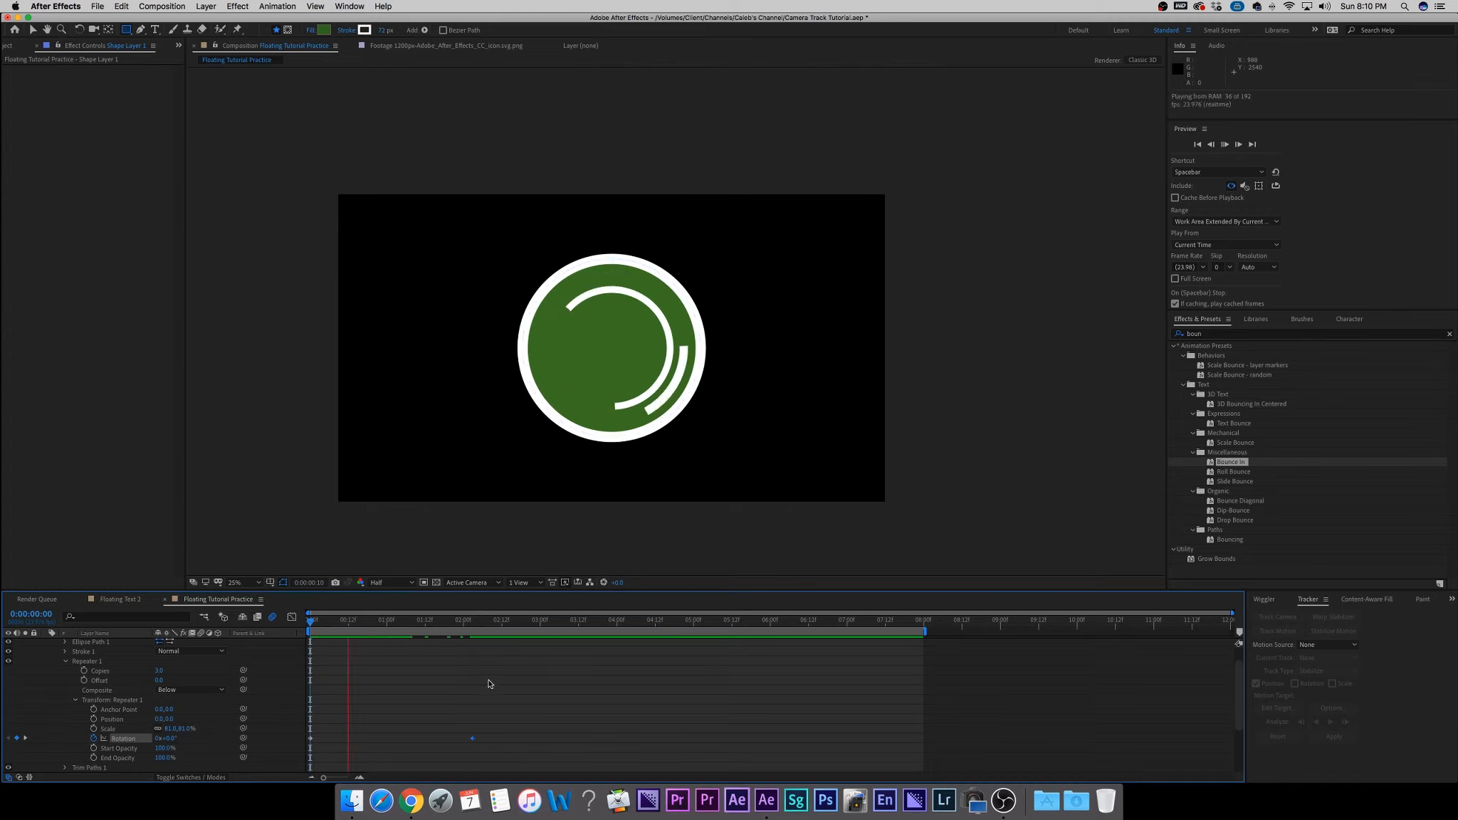
pyautogui.press('space')
pyautogui.moveTo(473, 739); pyautogui.dragTo(501, 740)
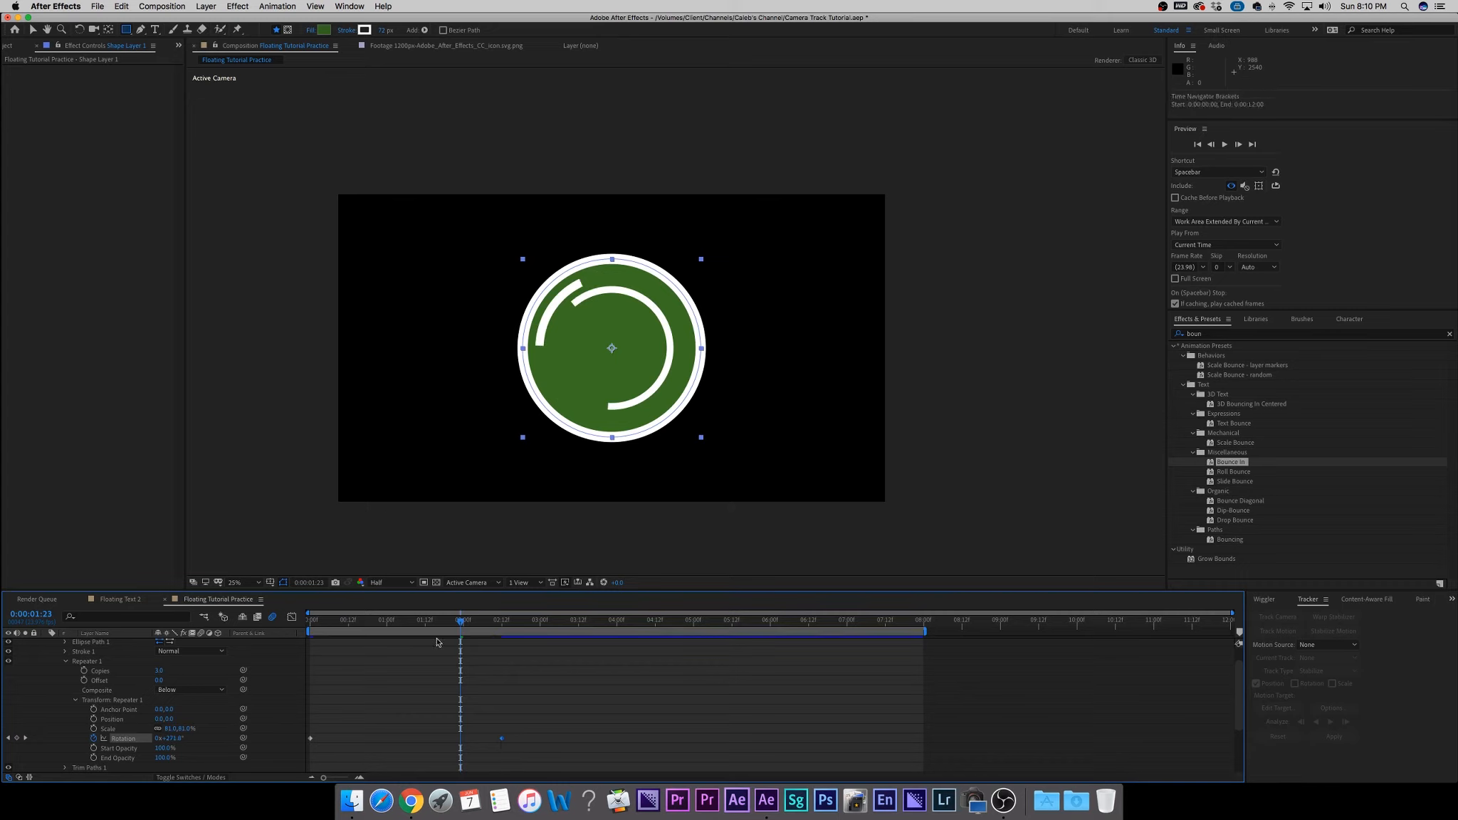
pyautogui.moveTo(450, 620); pyautogui.dragTo(310, 620)
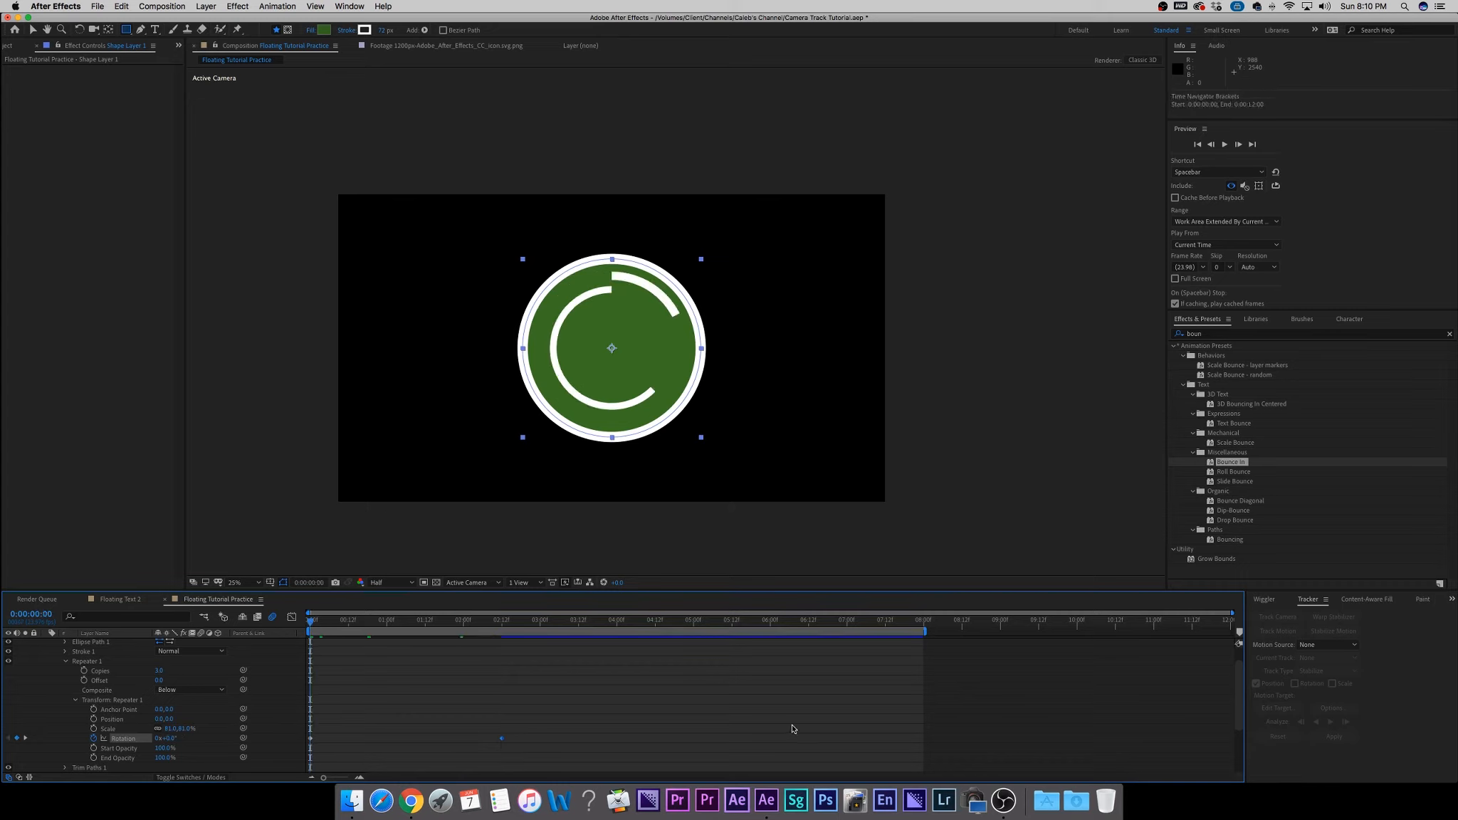
pyautogui.press('space')
pyautogui.press('space')
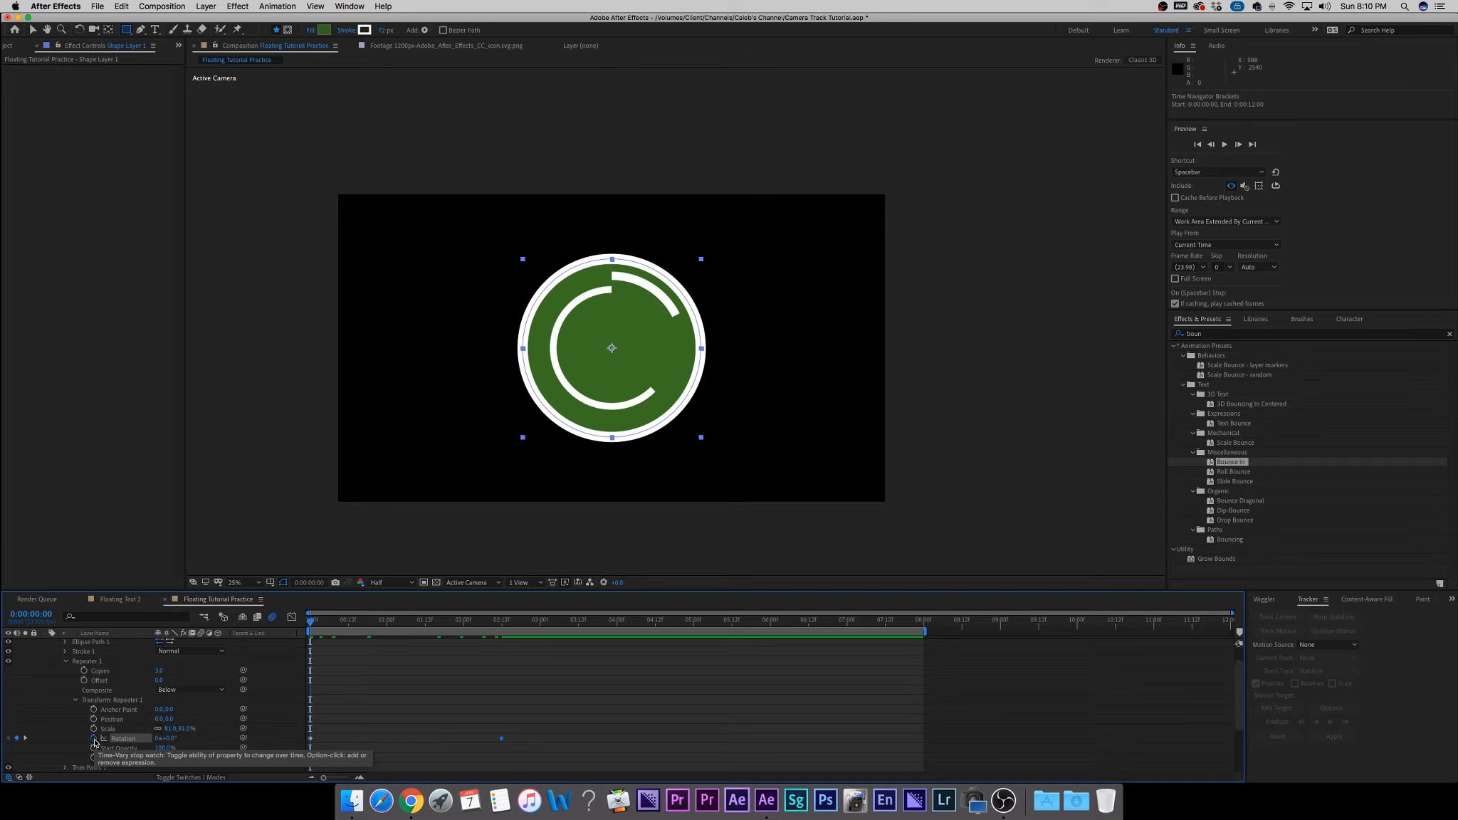
# Add the expression loopOut("continue") to the Repeater's transform rotation.
pyautogui.keyDown('alt'); pyautogui.click(94, 742); pyautogui.keyUp('alt')
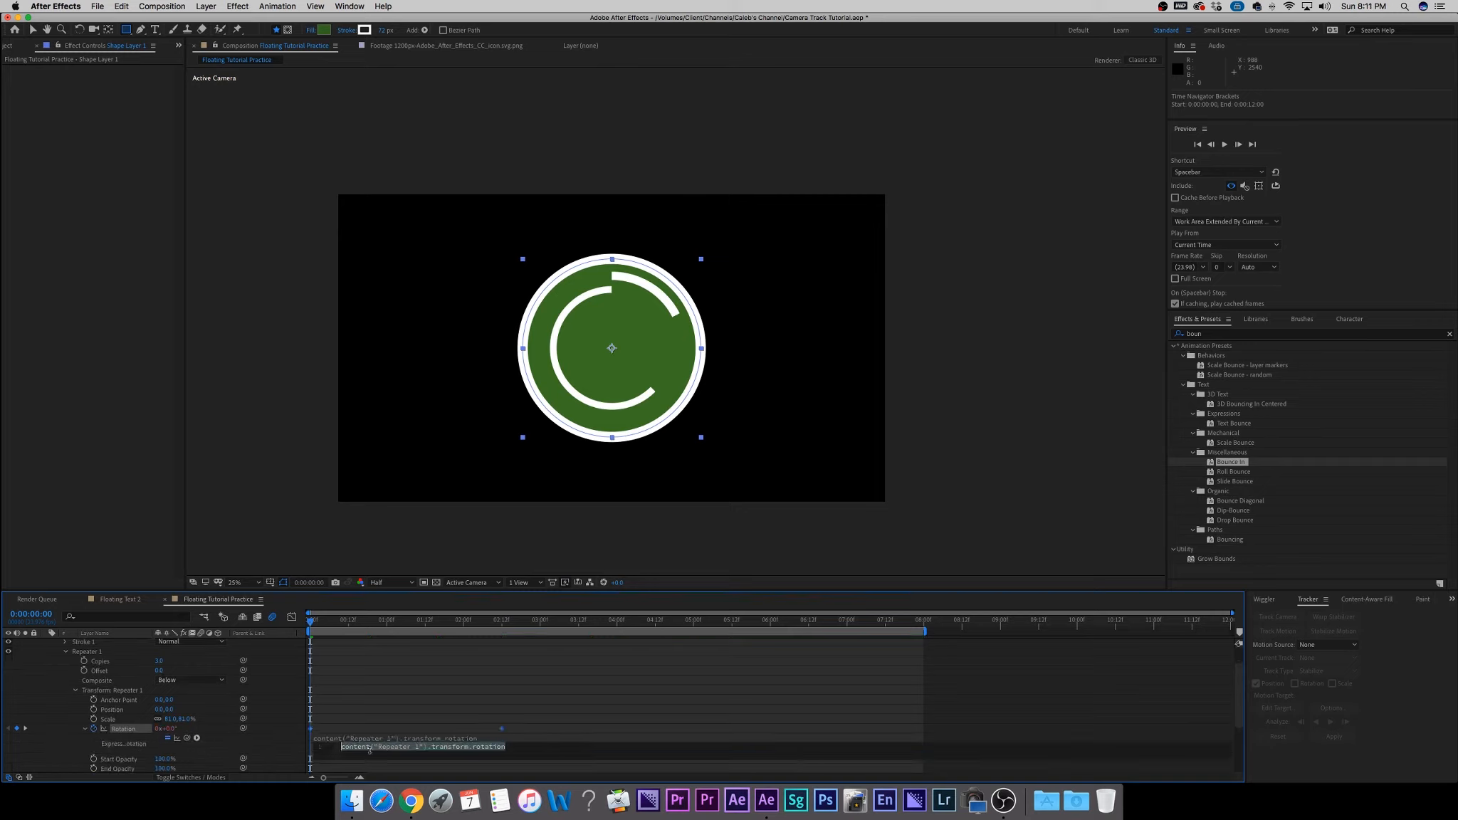
pyautogui.moveTo(513, 749); pyautogui.dragTo(314, 745)
pyautogui.write('loop')
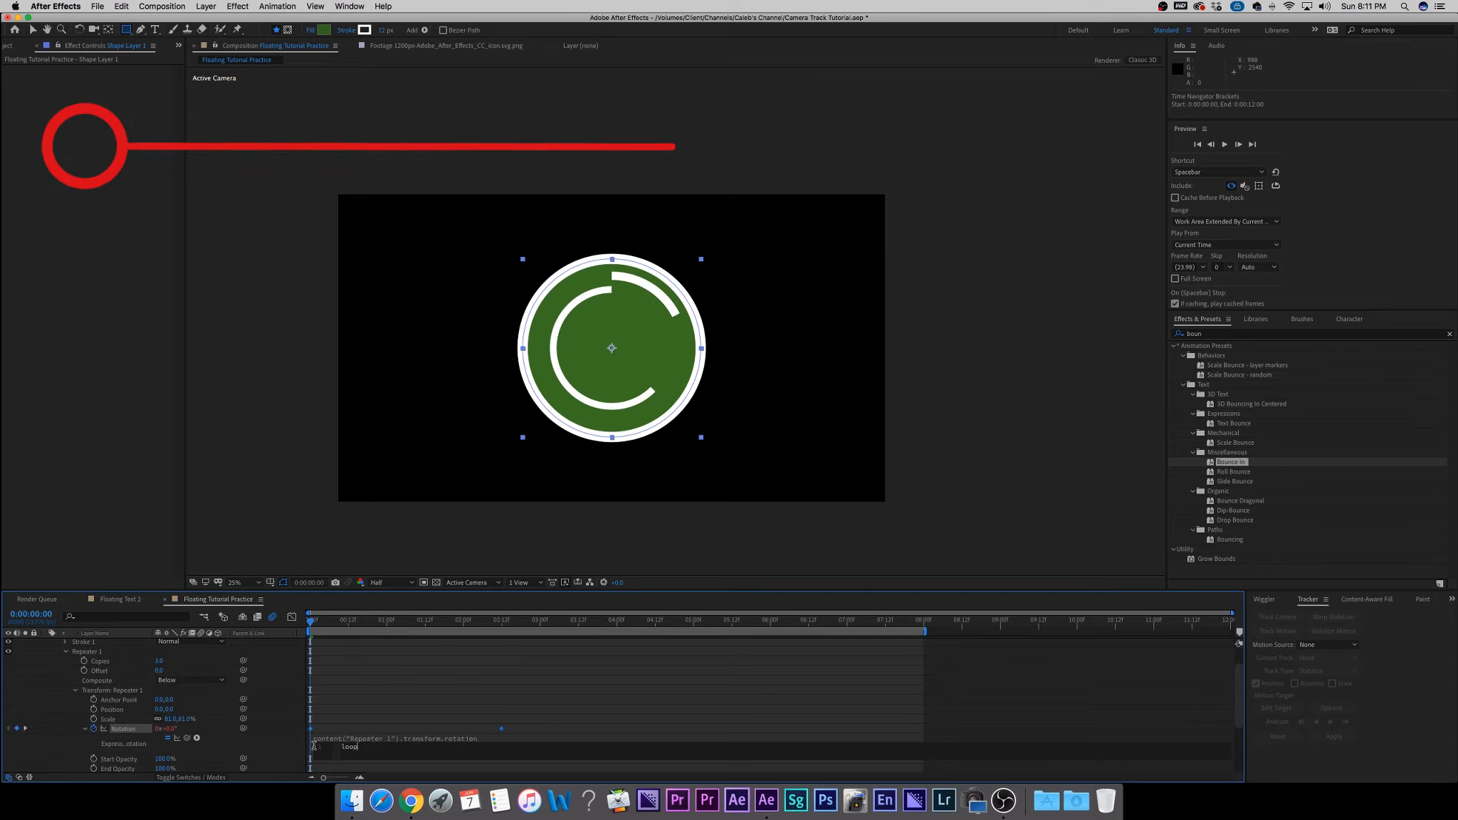
pyautogui.write('O')
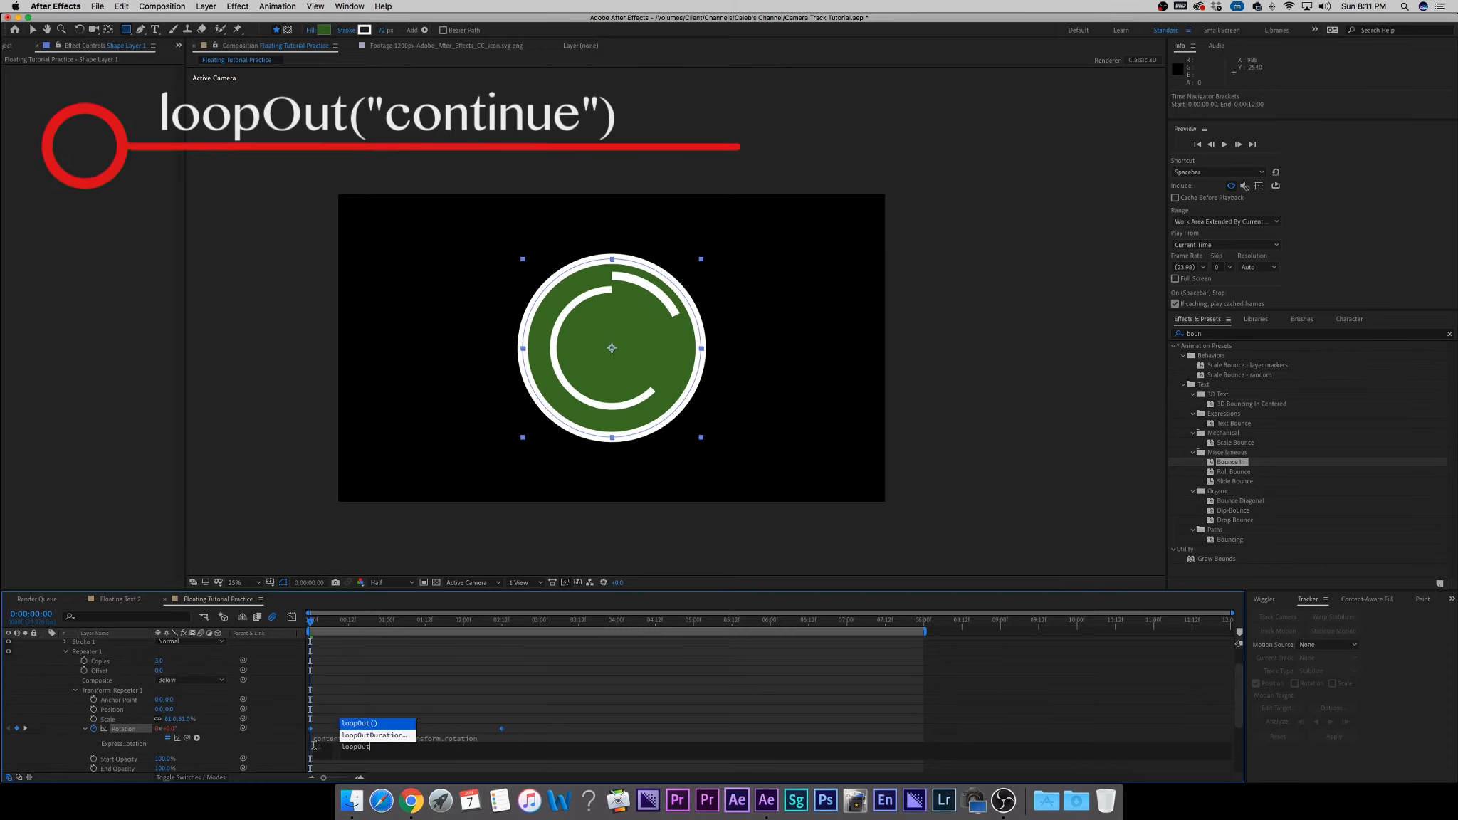
pyautogui.write('ut')
pyautogui.press('Return')
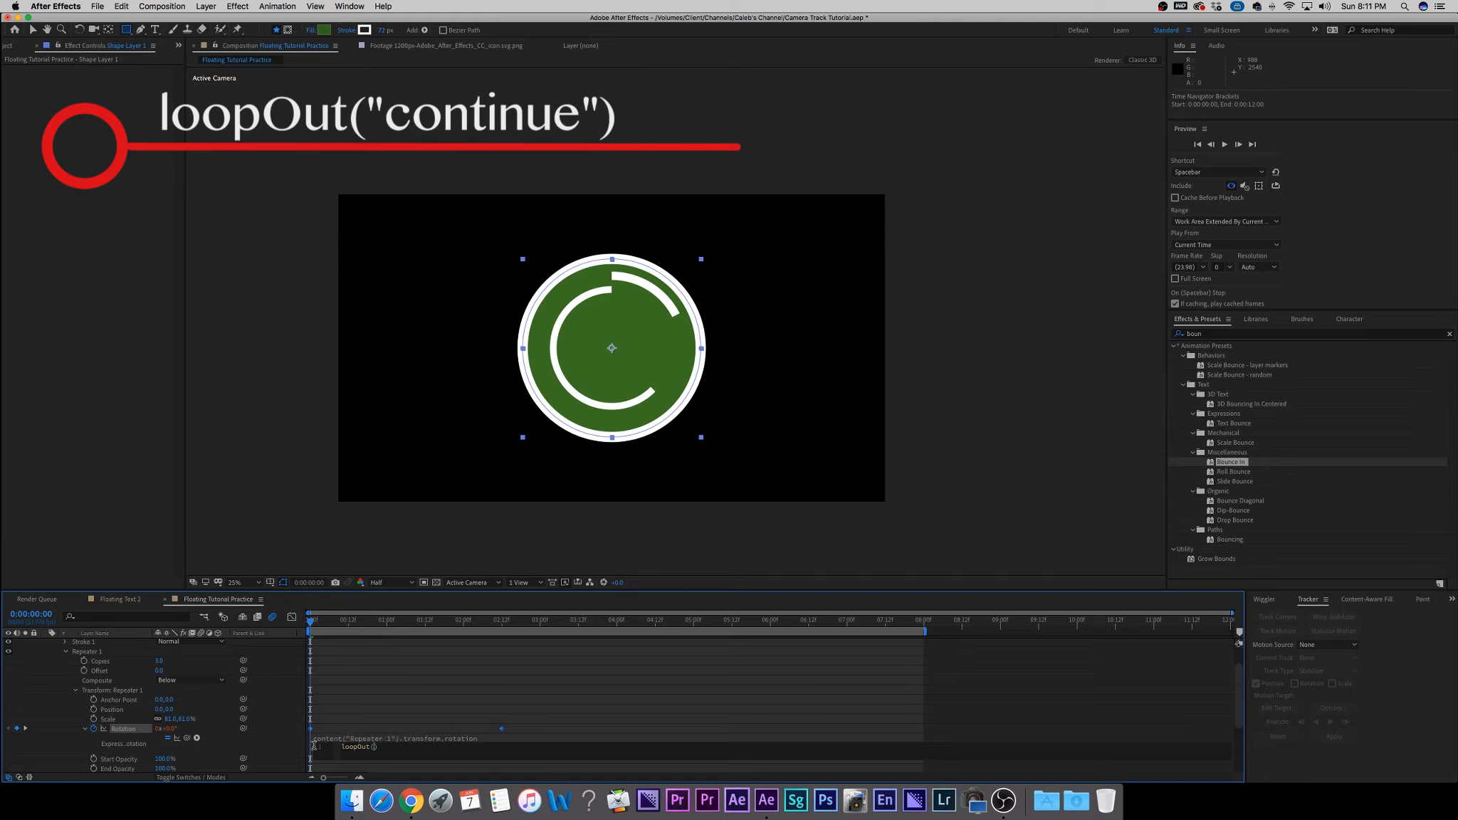
pyautogui.write('"')
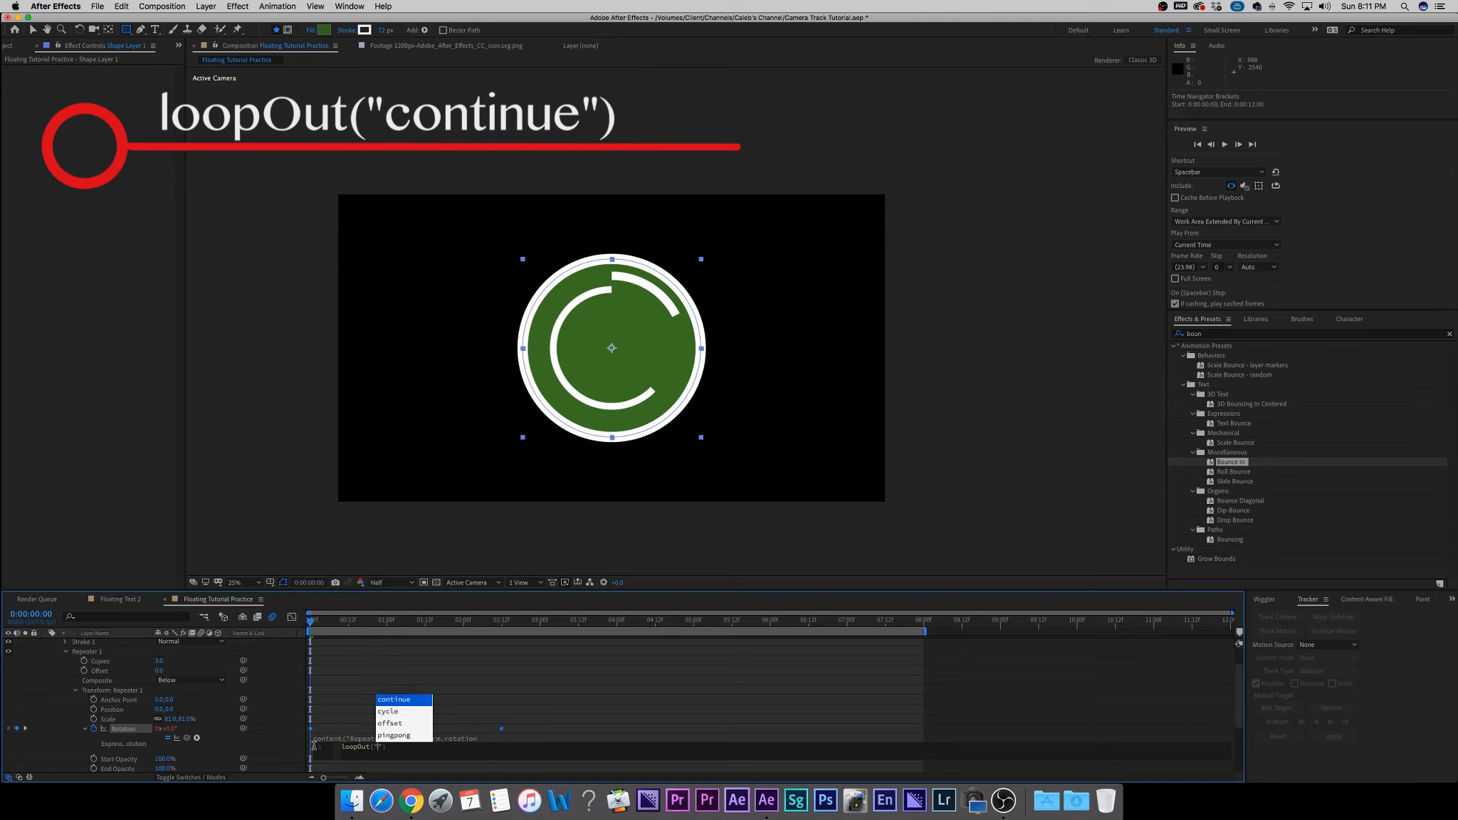
pyautogui.click(398, 701)
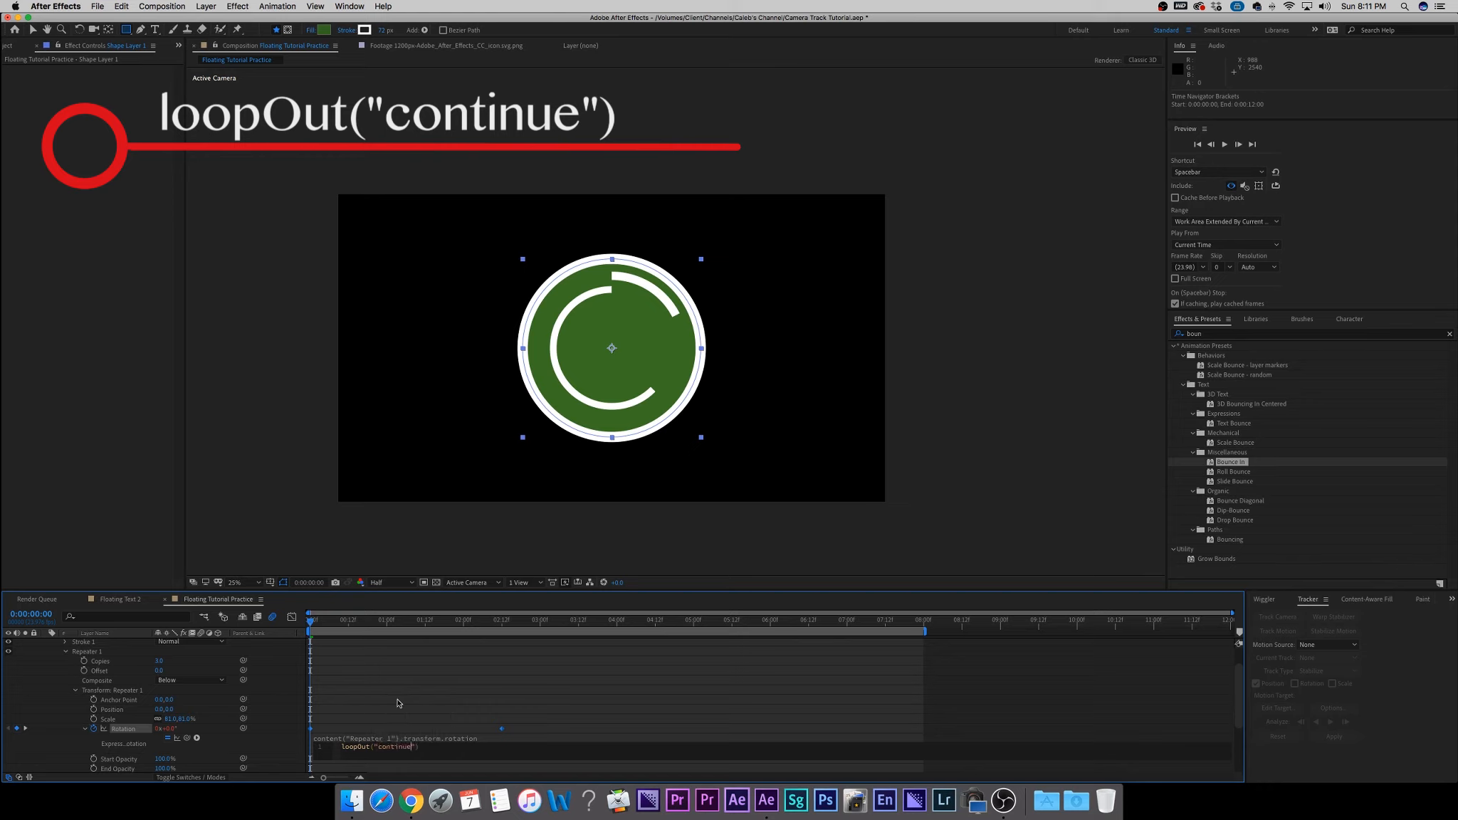
pyautogui.click(436, 766)
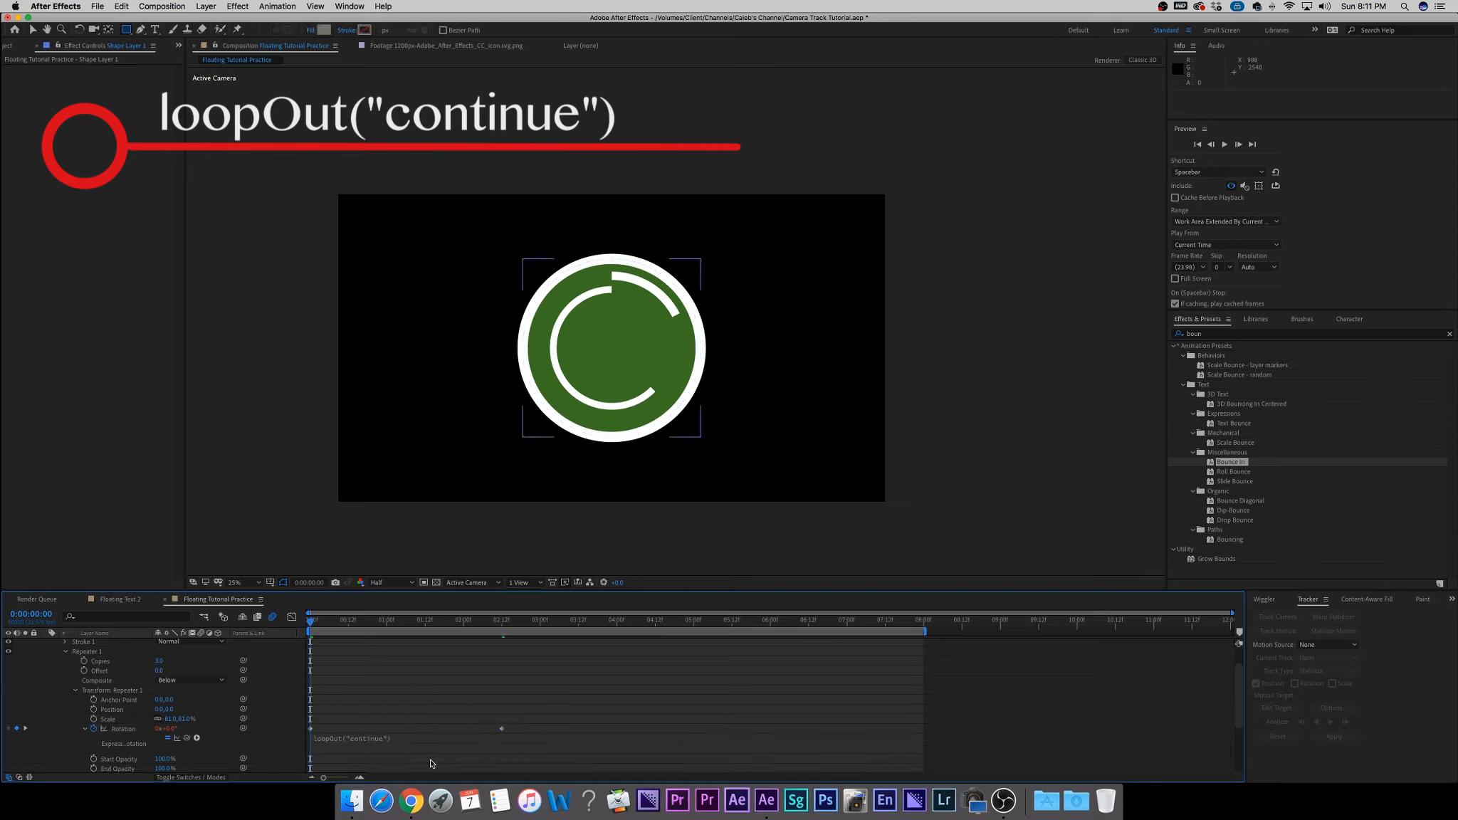
# Play back the looping ring rotation and return to the first frame.
pyautogui.press('space')
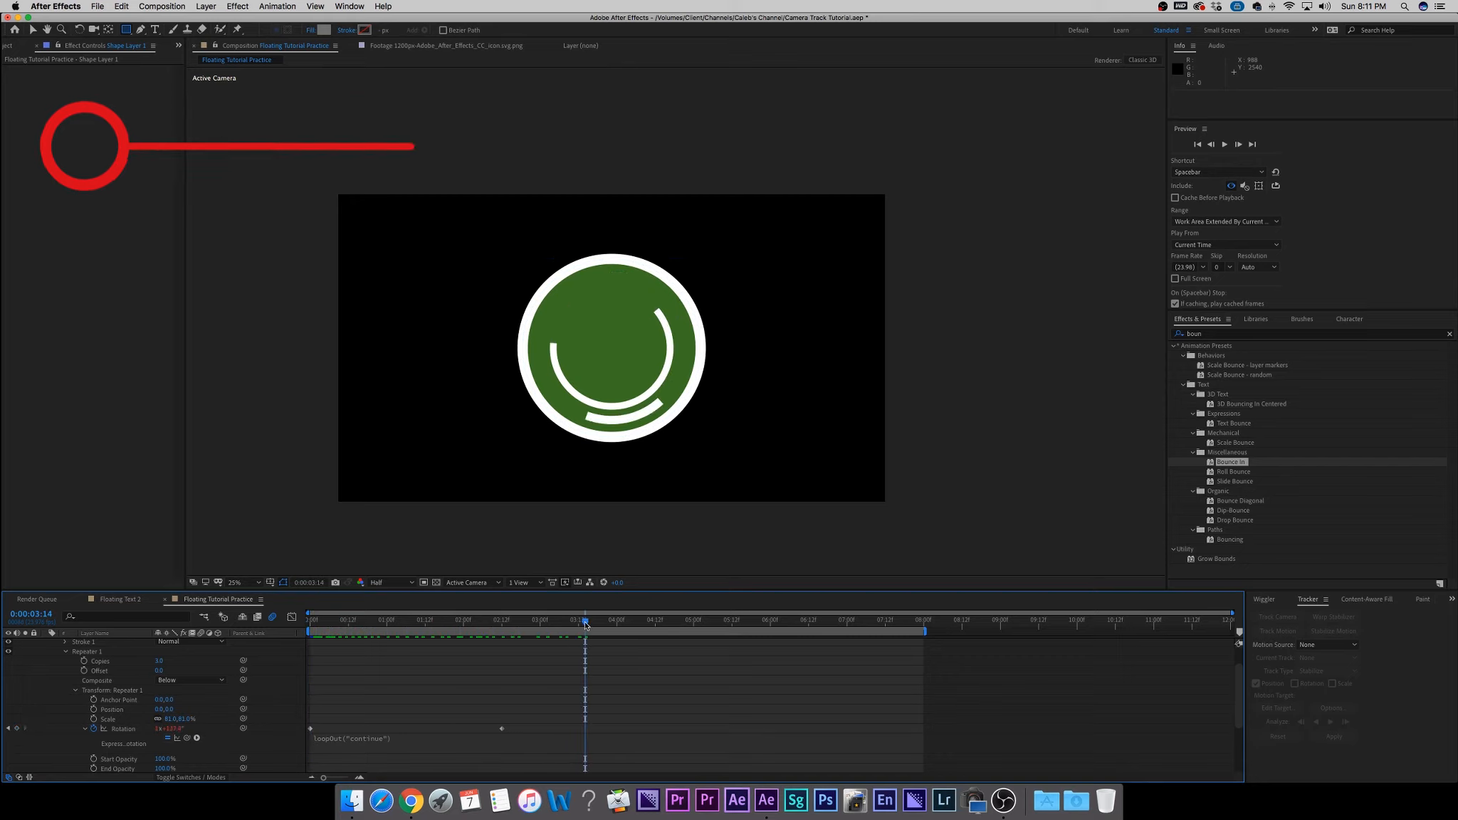
pyautogui.press('space')
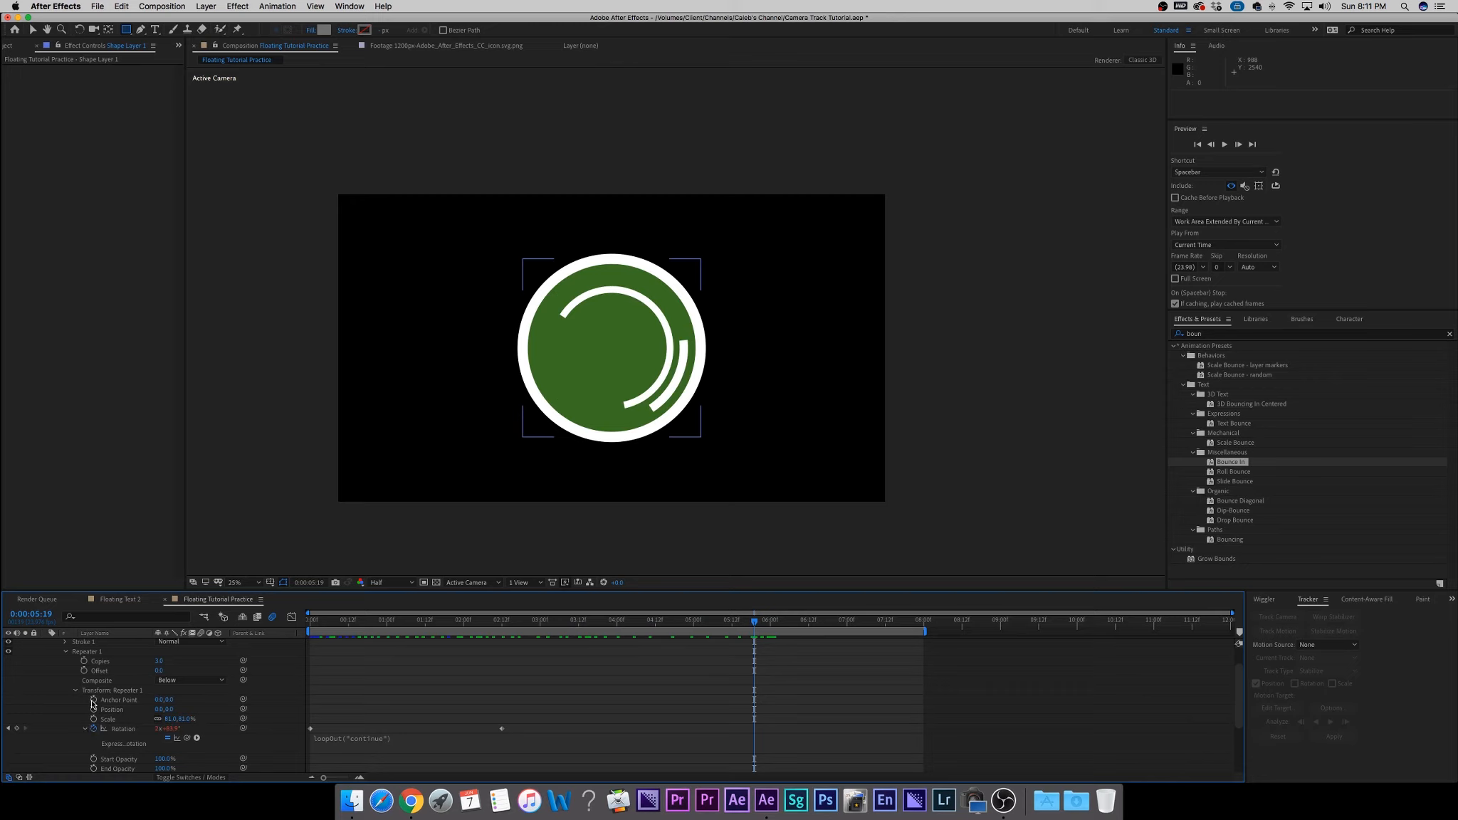
pyautogui.press('space')
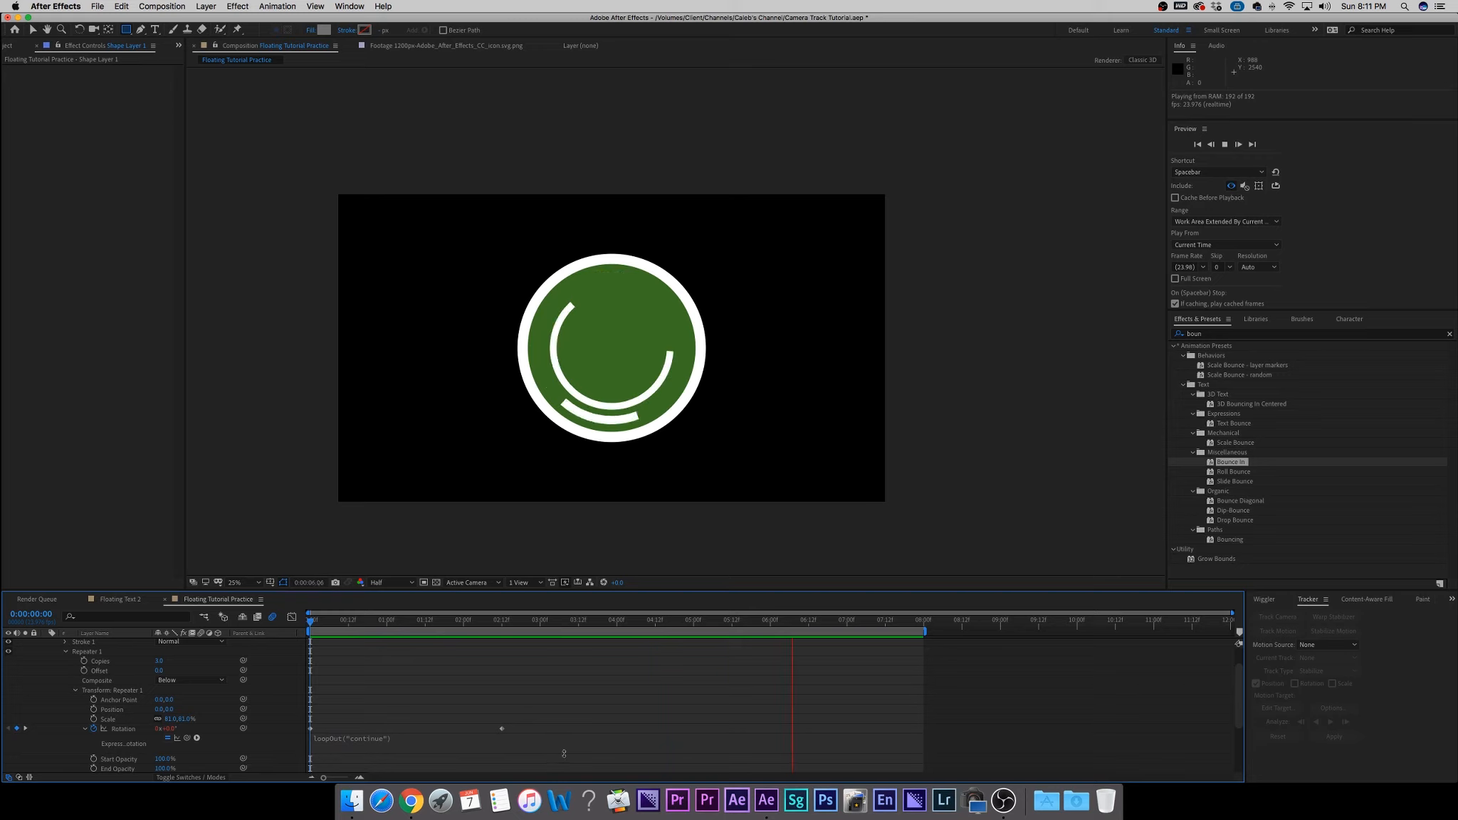
pyautogui.press('space')
pyautogui.moveTo(618, 622); pyautogui.dragTo(305, 626)
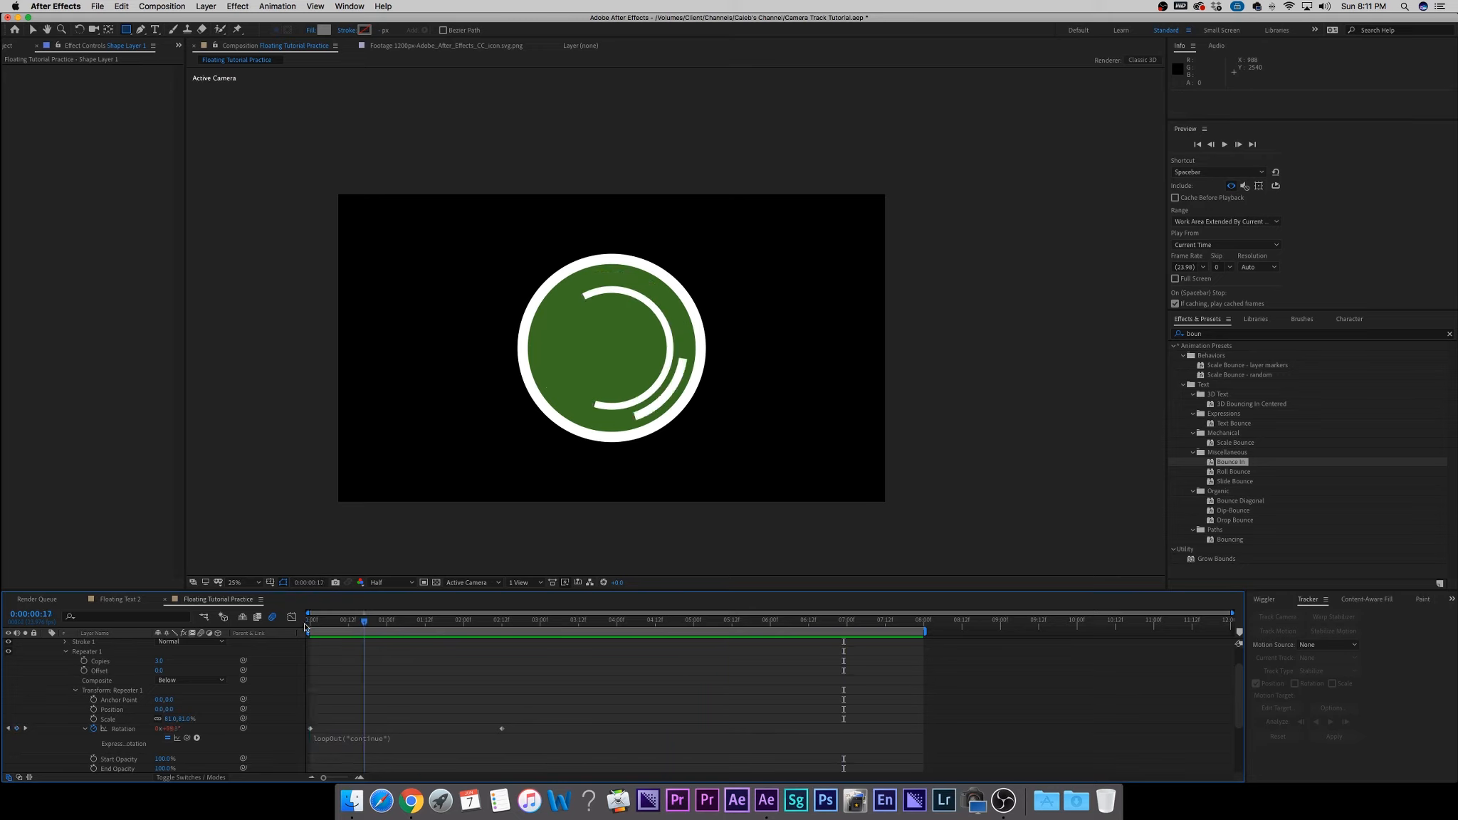
# Collapse the circle shape layer's contents and turn off its solo to show the table footage.
pyautogui.scroll(2, 47, 689)
pyautogui.click(56, 653)
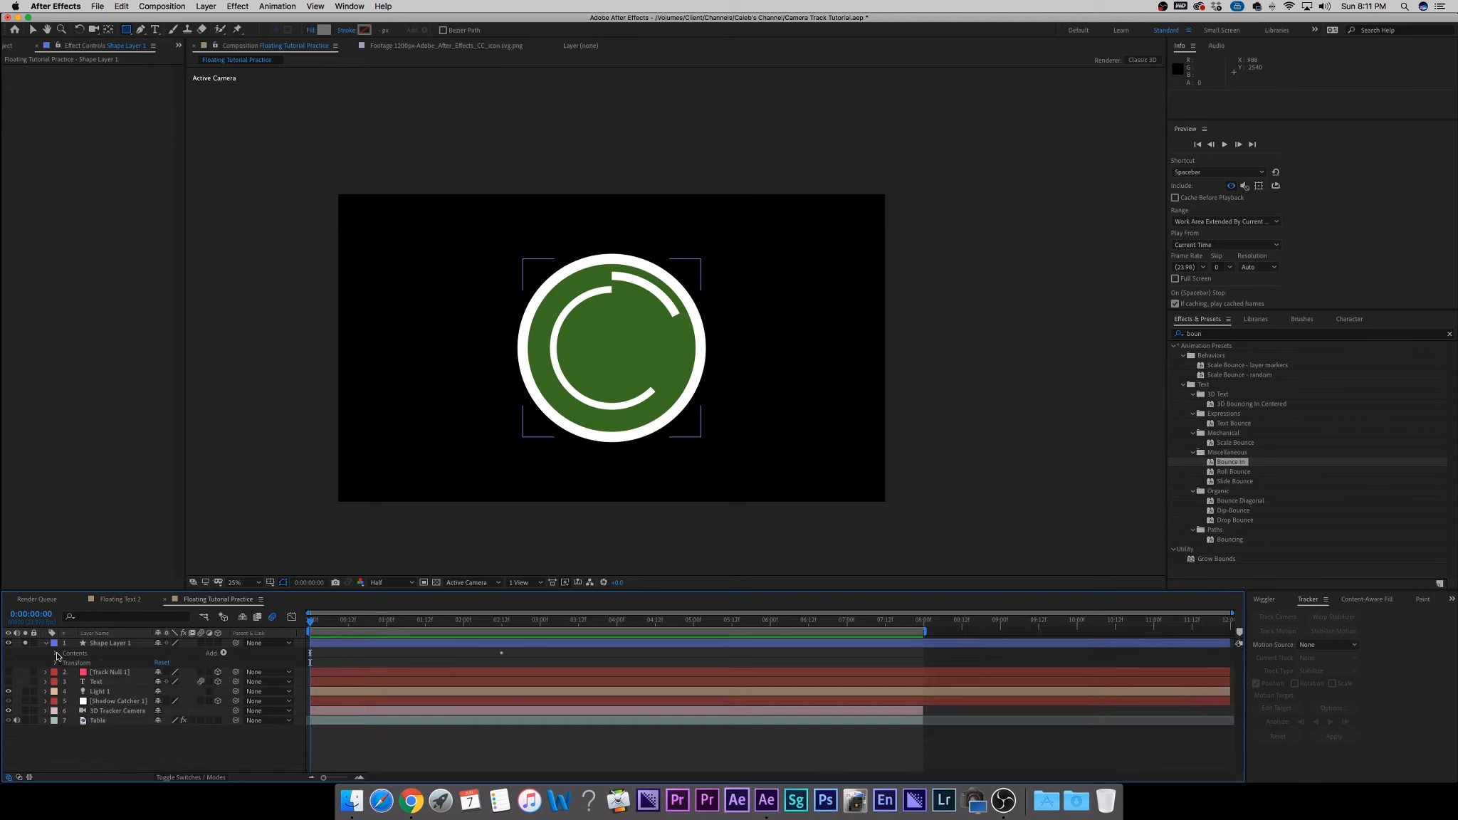
pyautogui.click(25, 643)
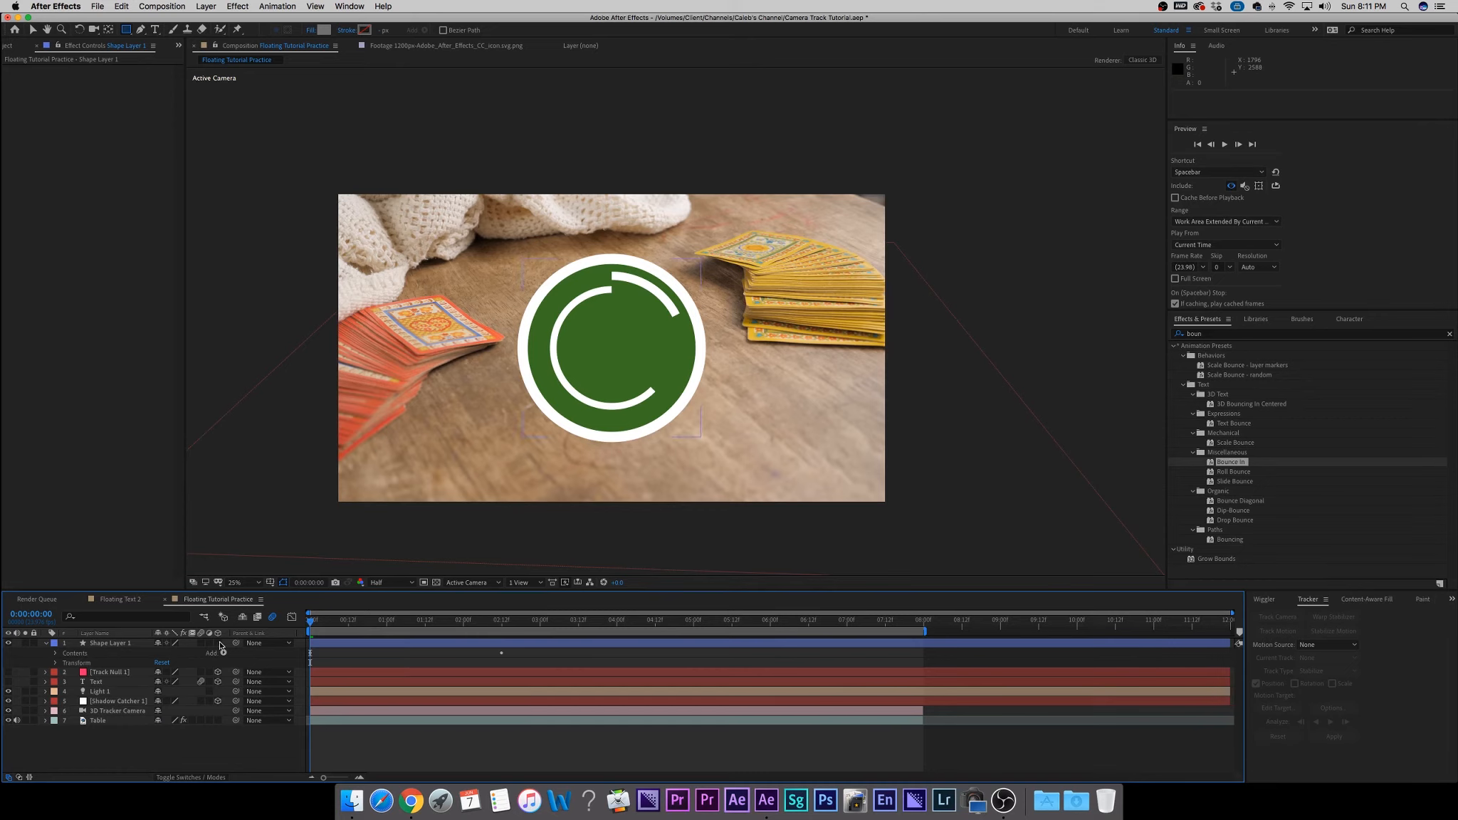
# Try making the unparented circle shape layer 3D and scrub through the footage to check its position.
pyautogui.click(217, 643)
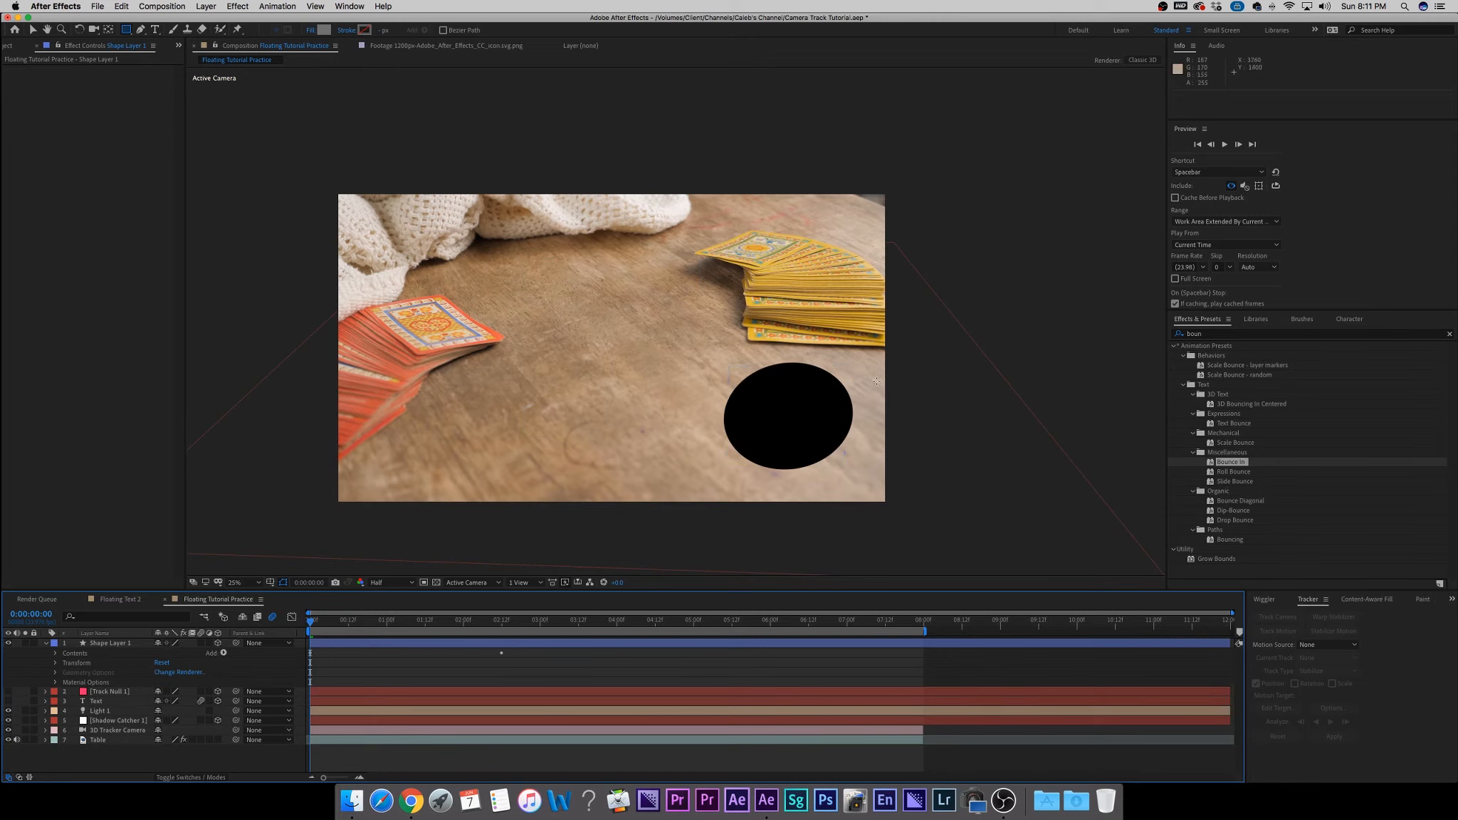
pyautogui.moveTo(321, 624); pyautogui.dragTo(588, 635)
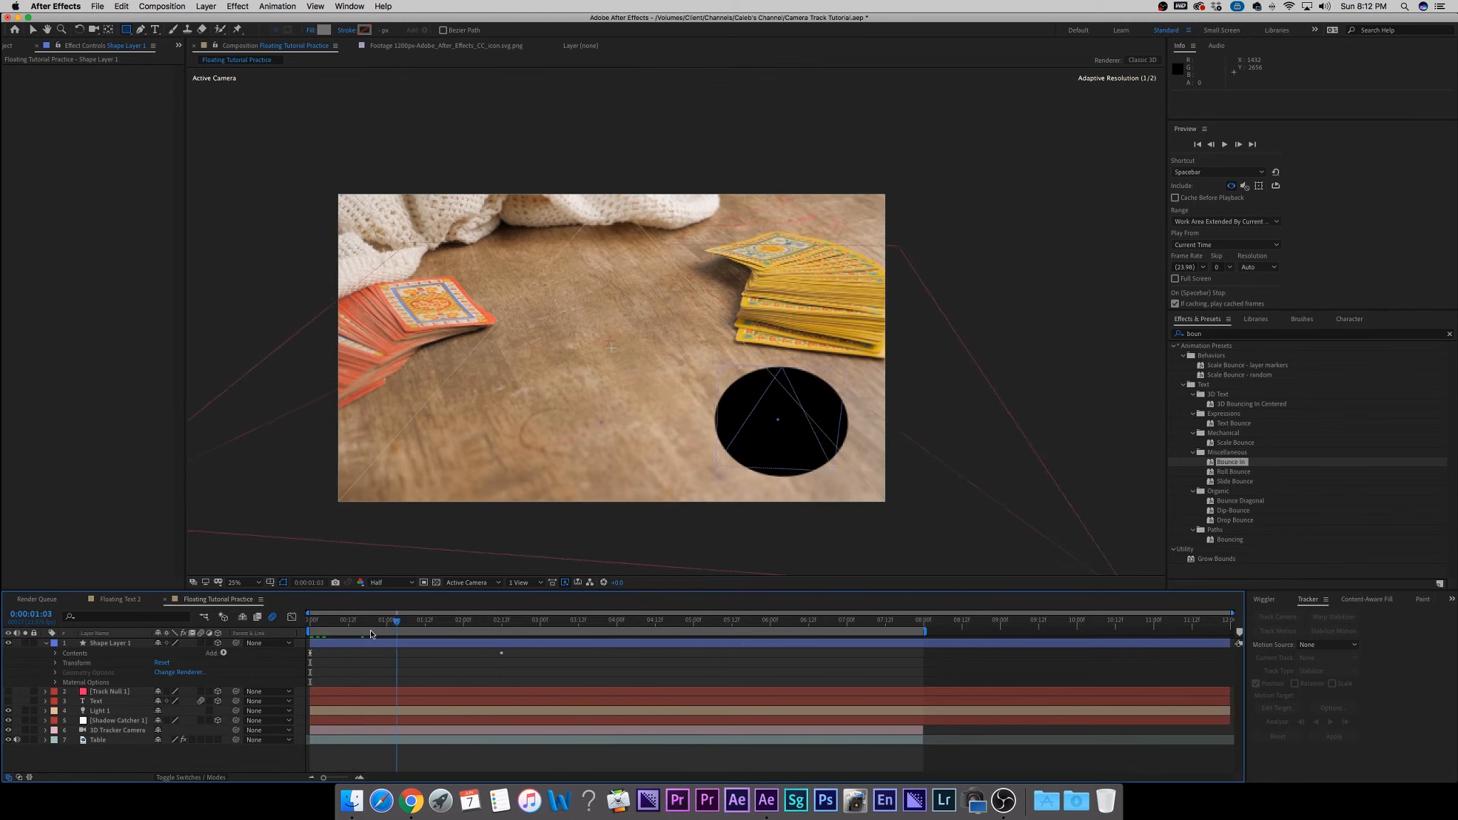
pyautogui.press('Home')
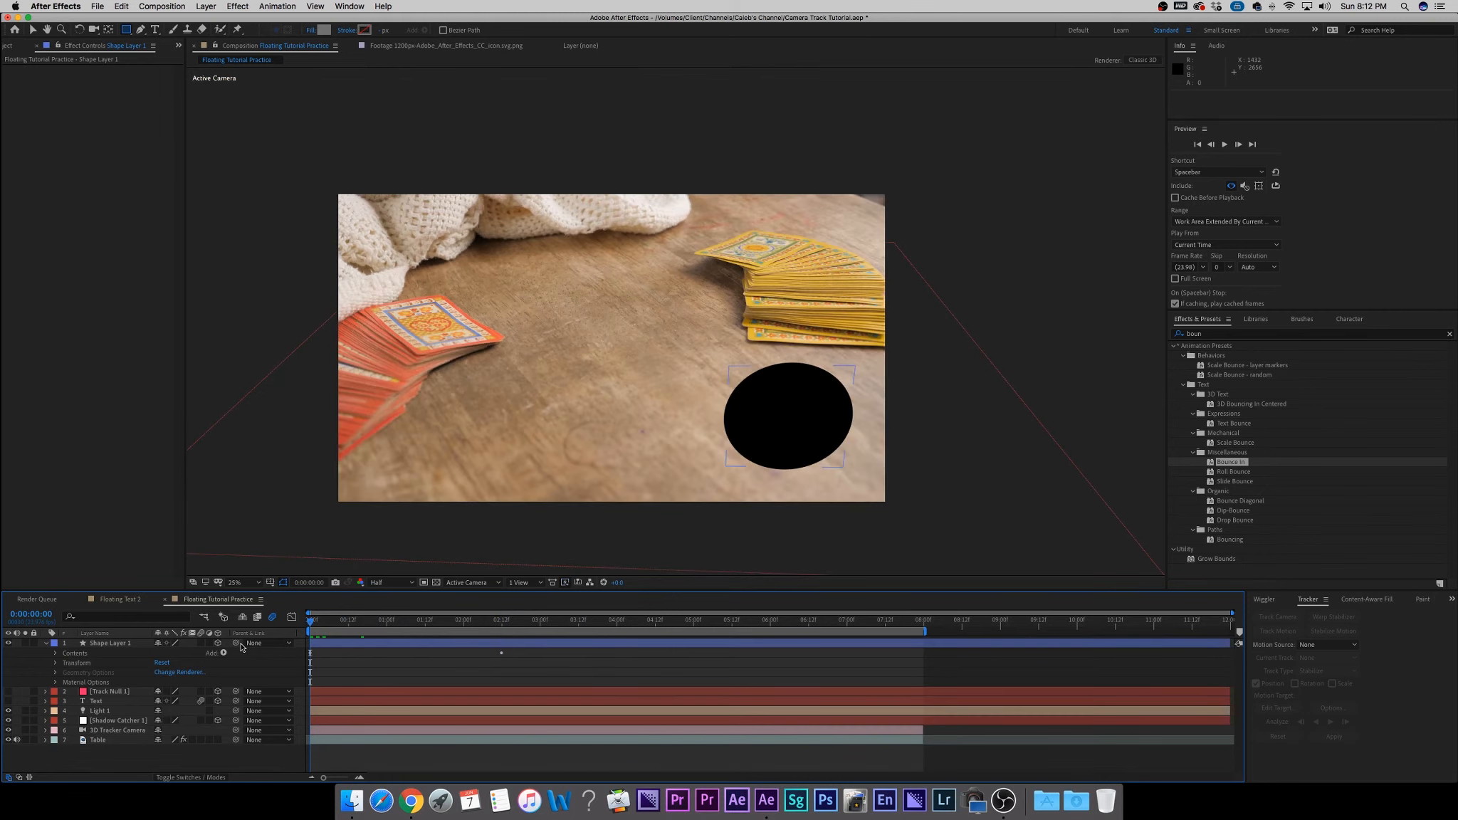
pyautogui.click(217, 643)
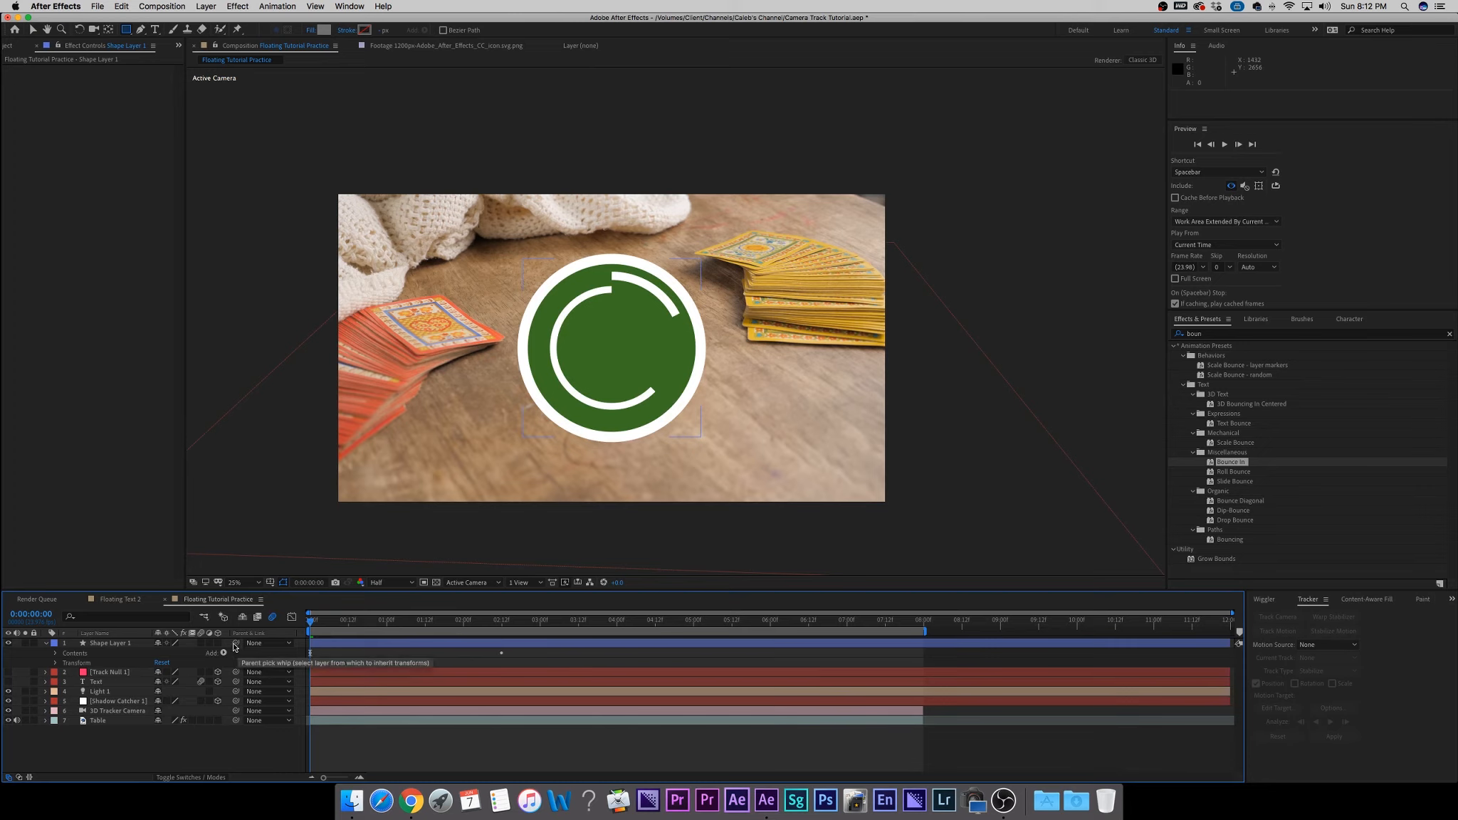
# Parent the circle shape layer to Track Null 1 and make it a 3D layer.
pyautogui.moveTo(235, 644); pyautogui.dragTo(120, 674)
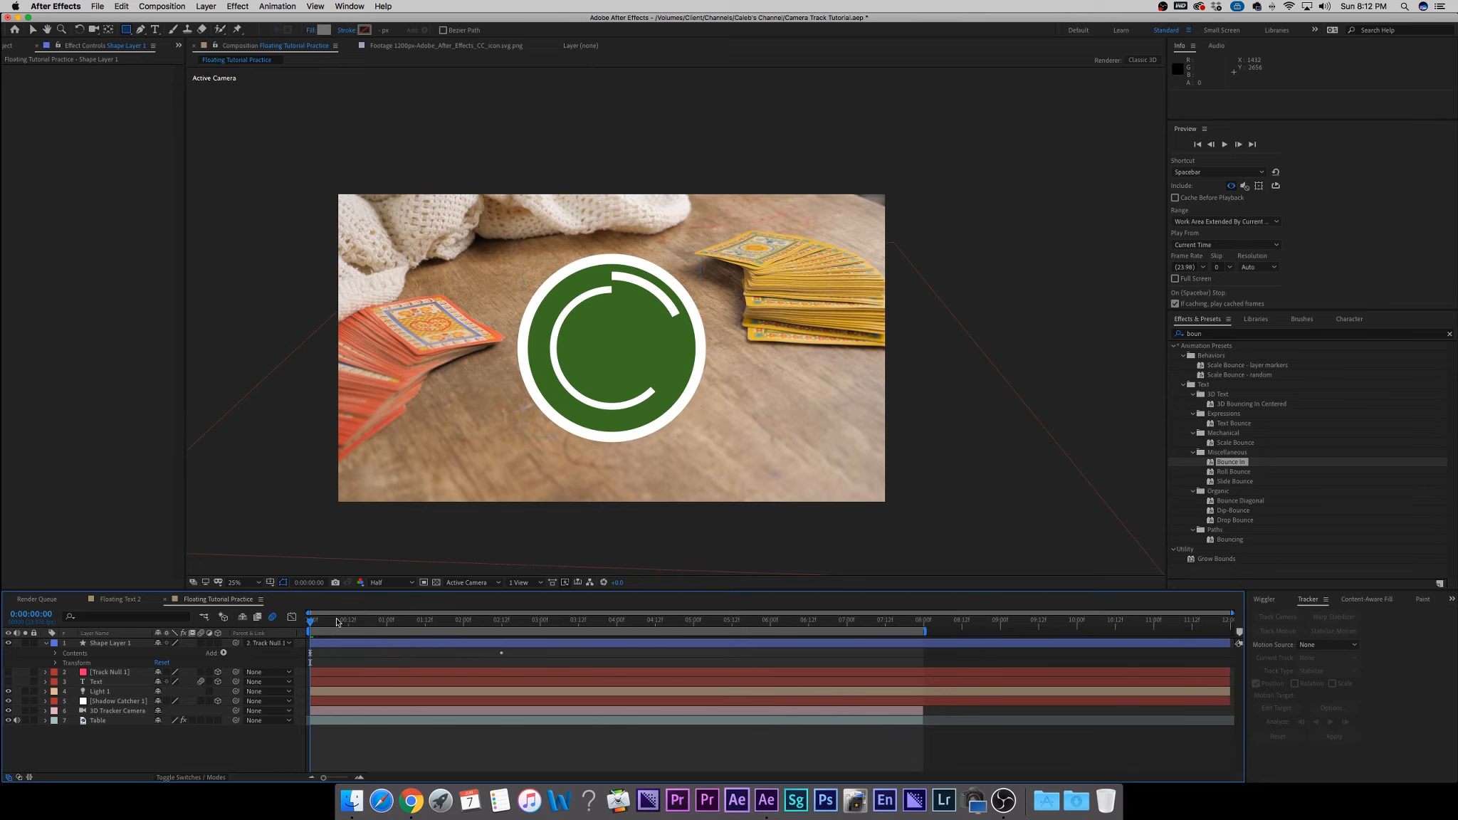
pyautogui.press('space')
pyautogui.press('space')
pyautogui.click(218, 643)
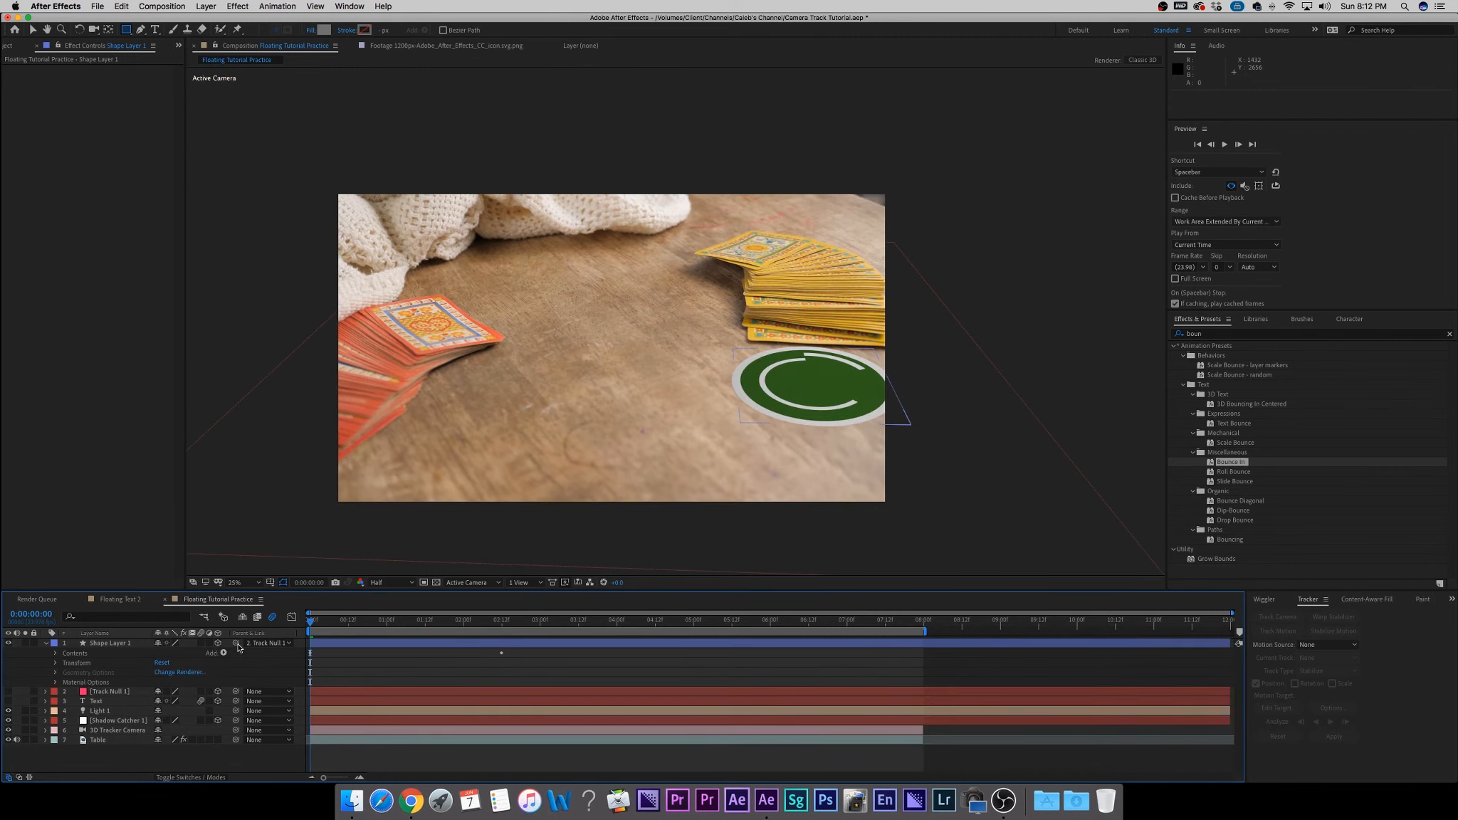
# Undo the circle shape layer's parenting to Track Null 1 and its conversion to a 3D layer.
pyautogui.moveTo(237, 644); pyautogui.dragTo(118, 691)
pyautogui.moveTo(318, 628); pyautogui.dragTo(277, 632)
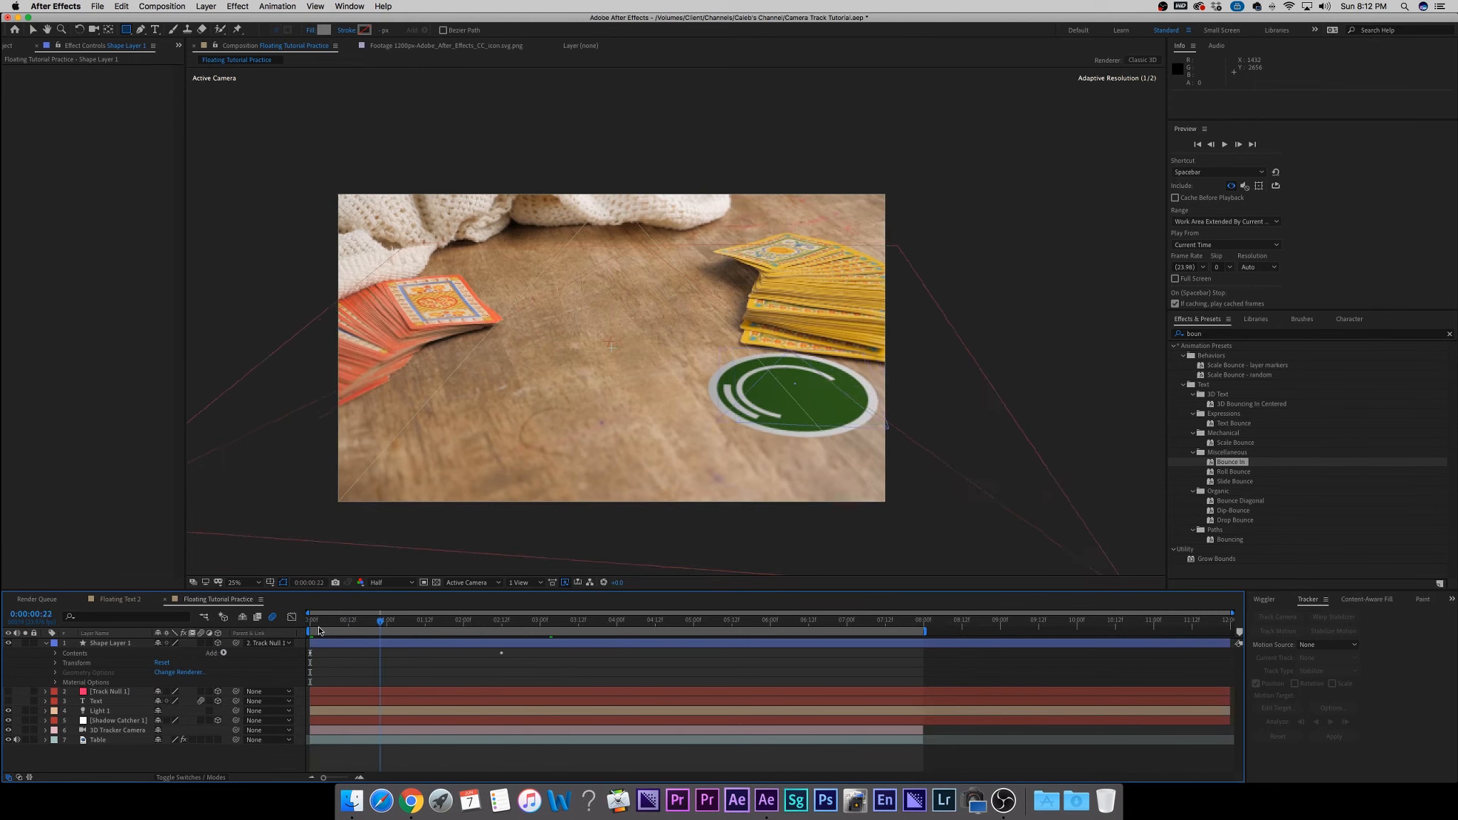
pyautogui.press('super+z')
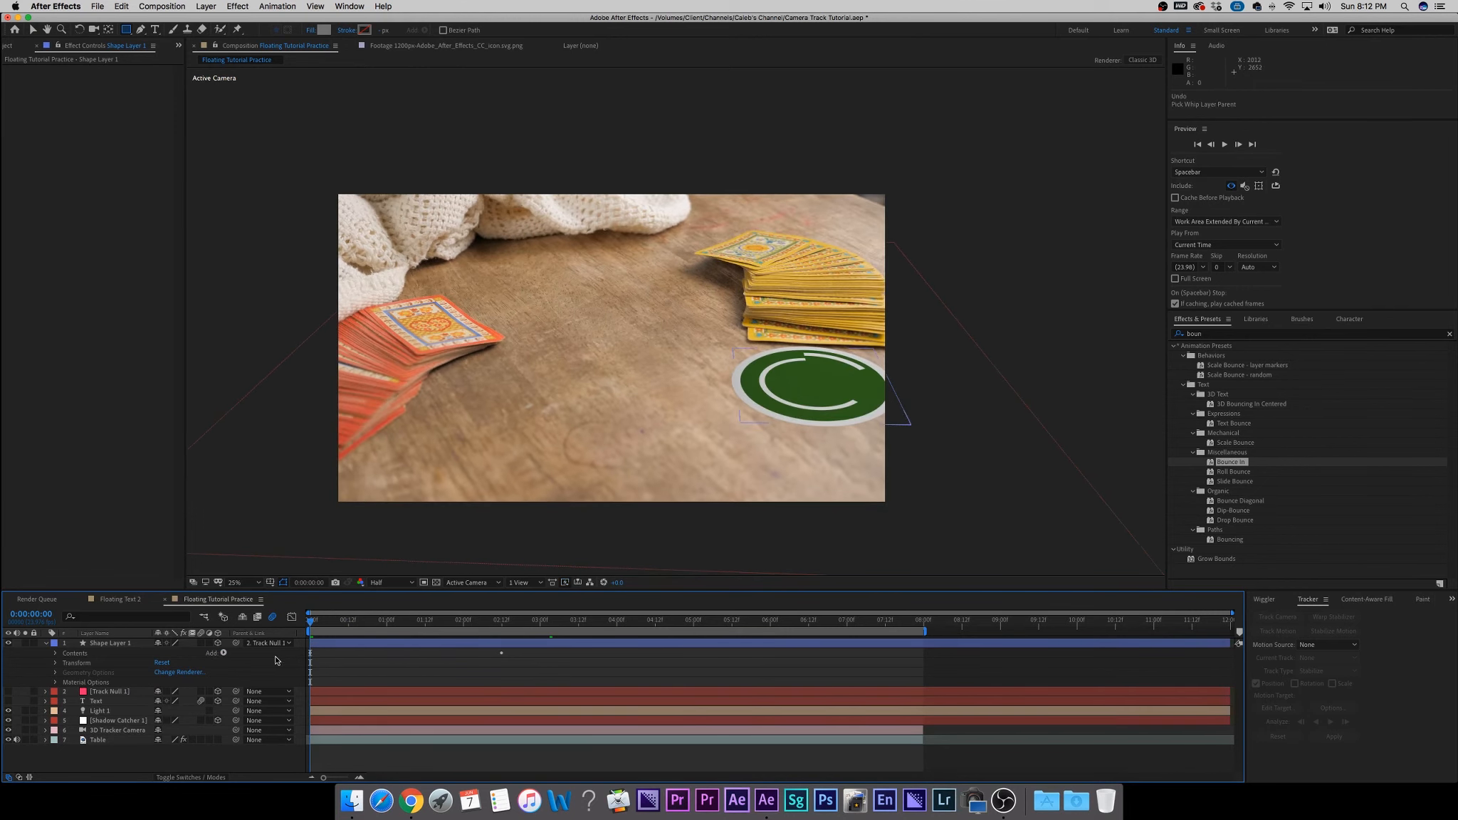
pyautogui.press('super+z')
pyautogui.press('super+z')
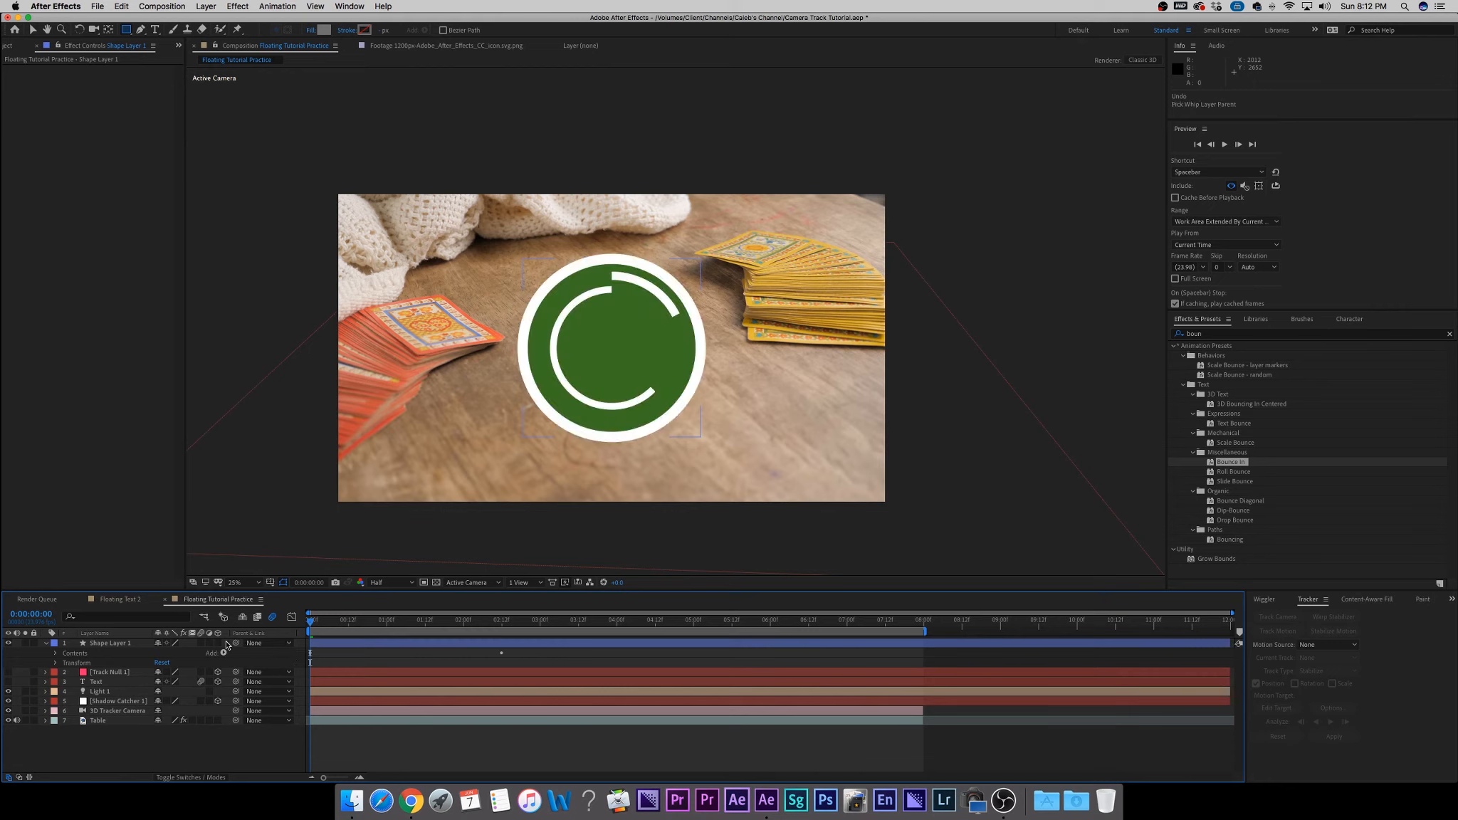
# Make the circle shape layer 3D and parent it to Track Null 1, snapping it to the null's location.
pyautogui.click(219, 643)
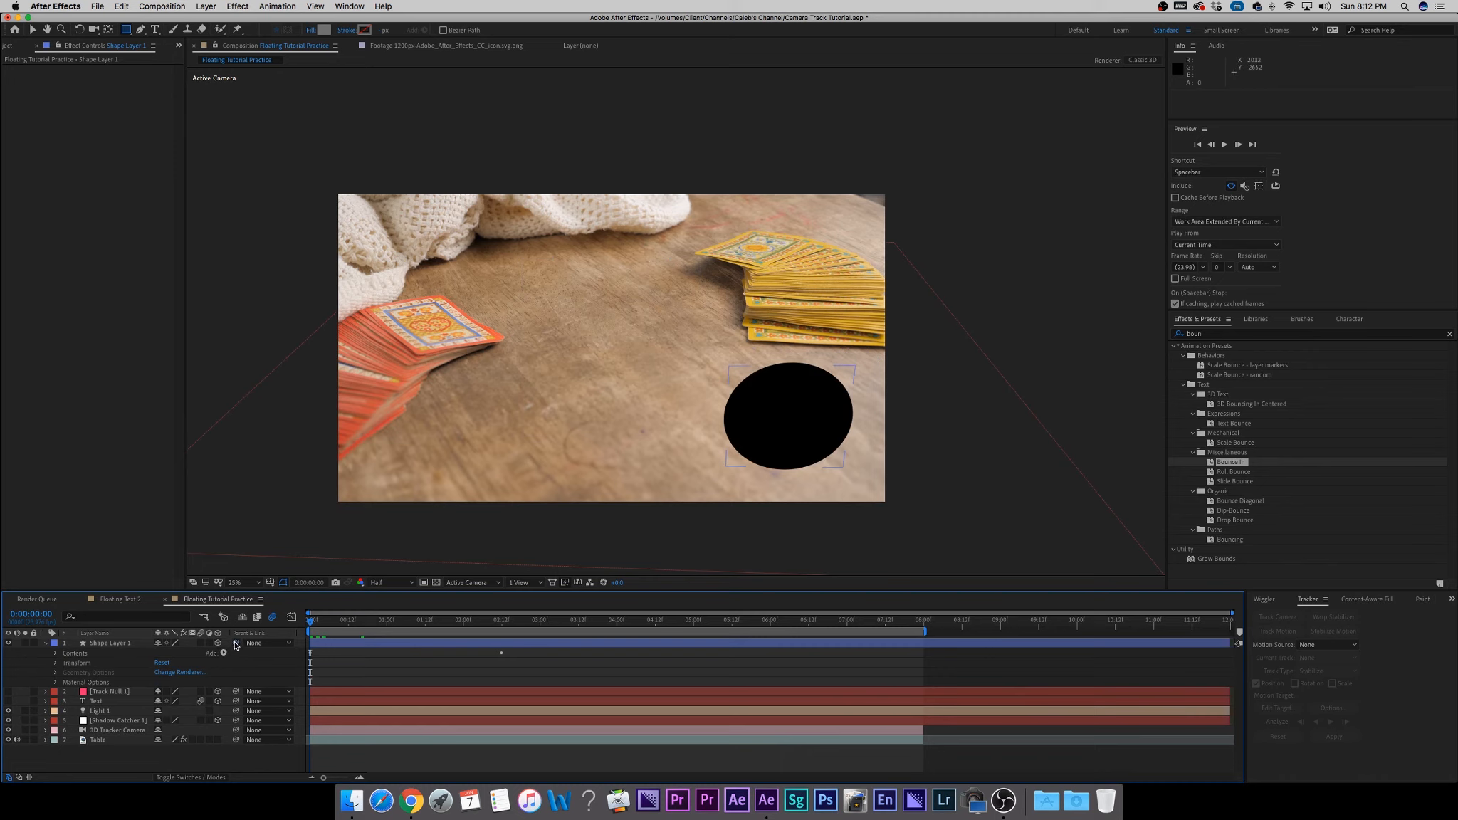
pyautogui.moveTo(236, 644); pyautogui.dragTo(116, 695)
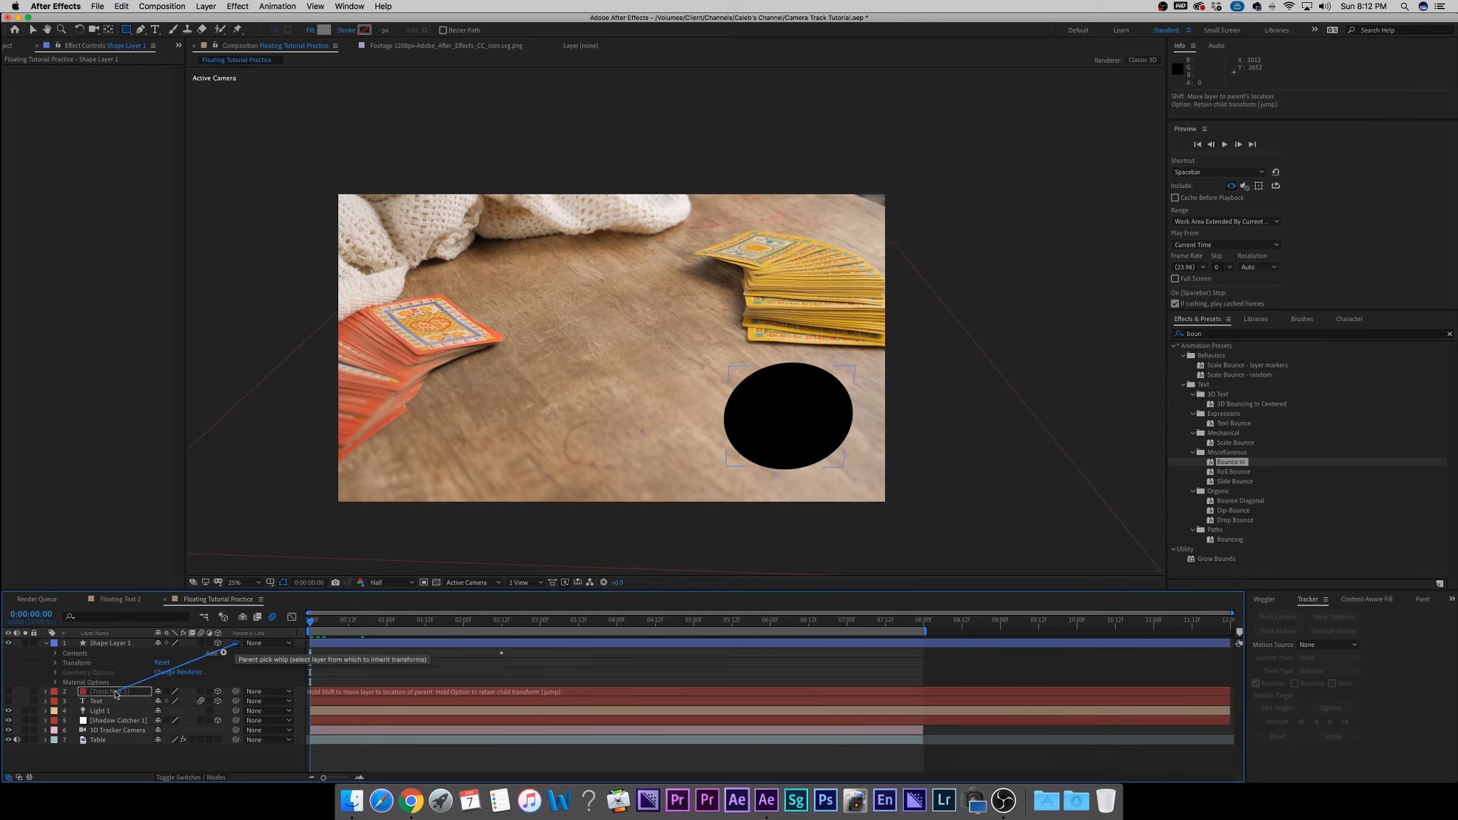
pyautogui.moveTo(115, 695); pyautogui.dragTo(116, 695)
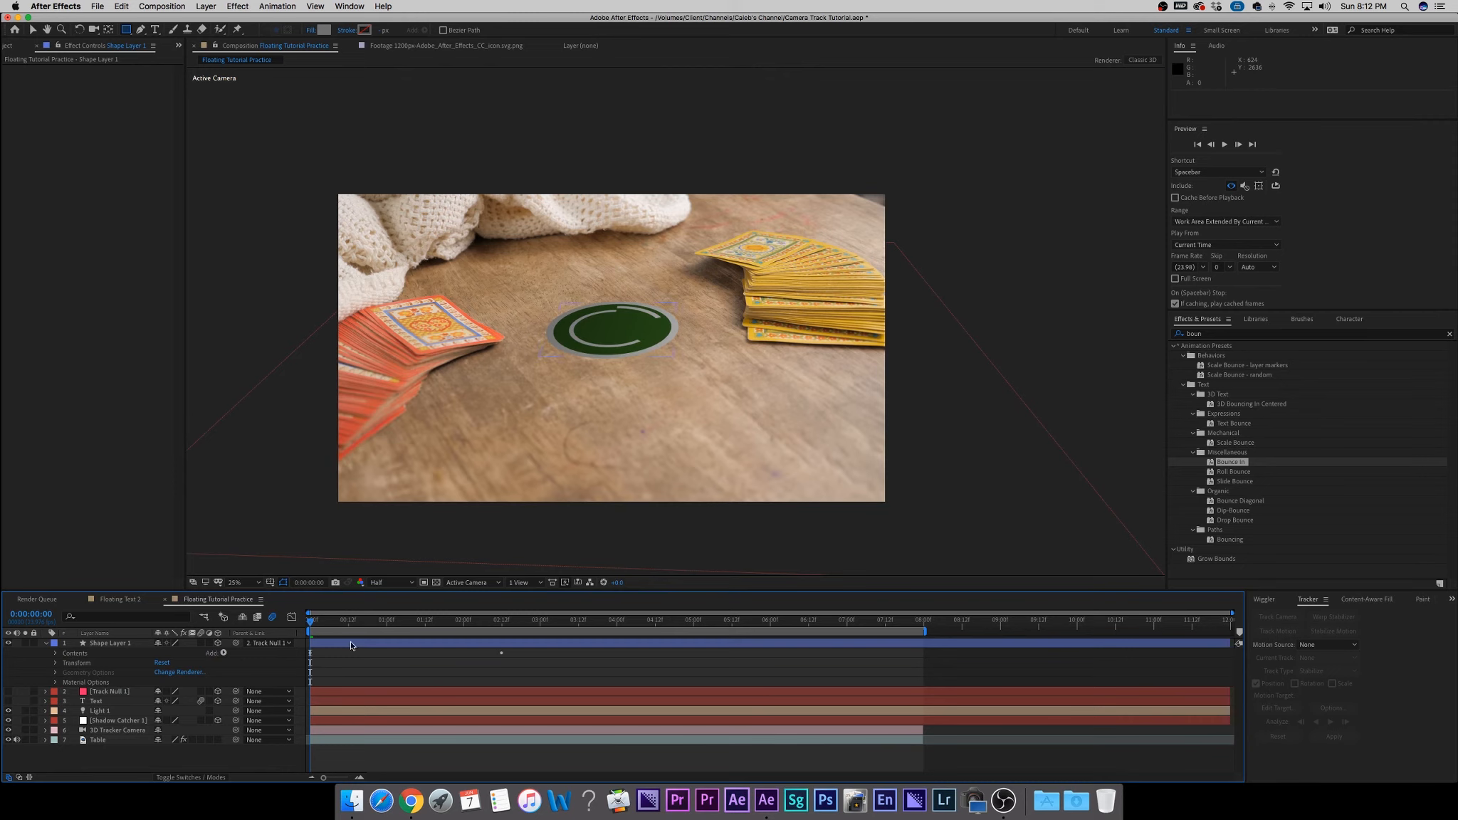
pyautogui.moveTo(331, 623); pyautogui.dragTo(244, 634)
pyautogui.click(272, 618)
# Raise the circle shape layer above the tabletop along its Z axis to a position of about -108.7.
pyautogui.click(55, 667)
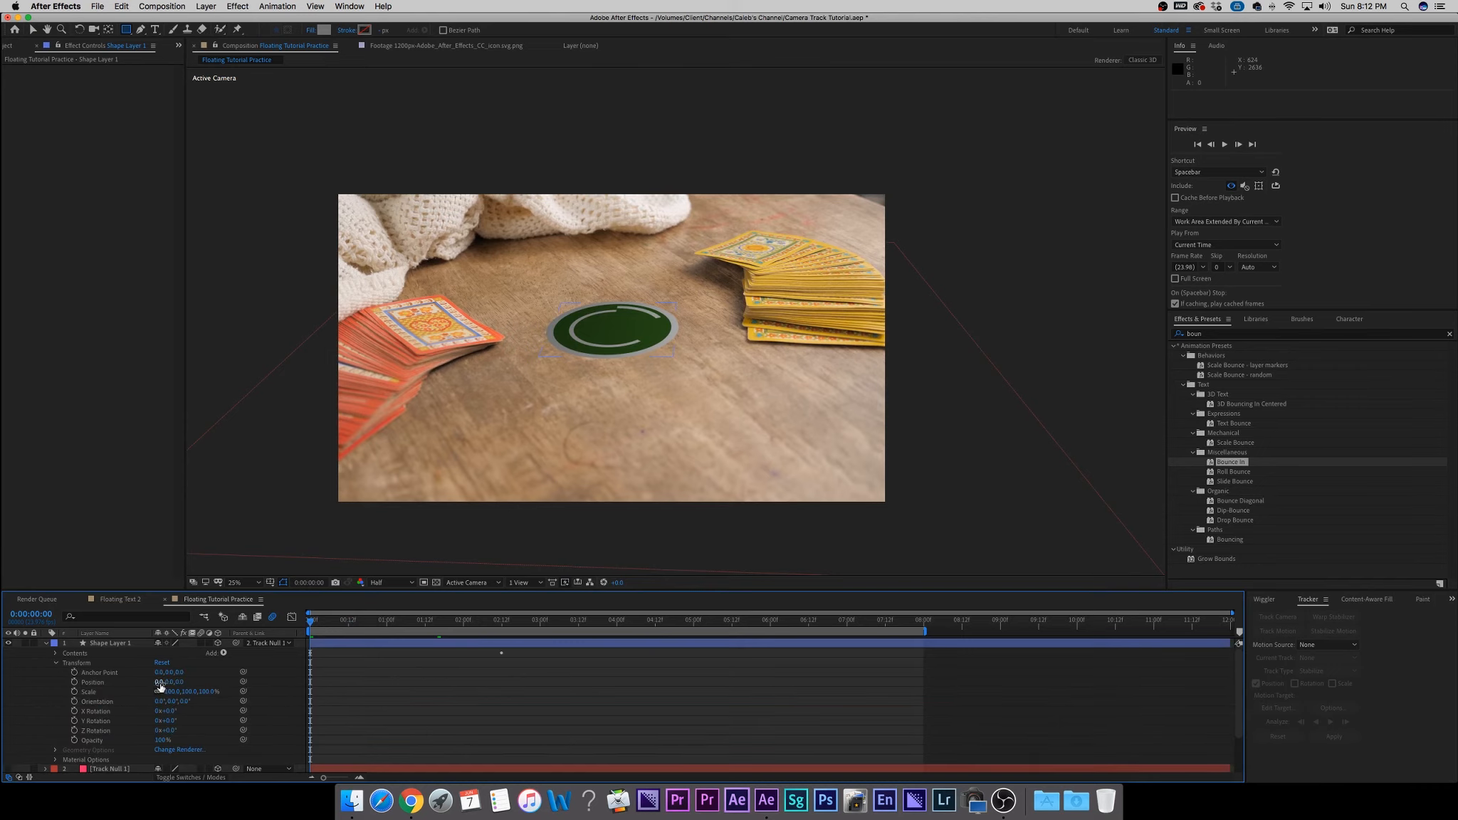
pyautogui.press('v')
pyautogui.click(615, 335)
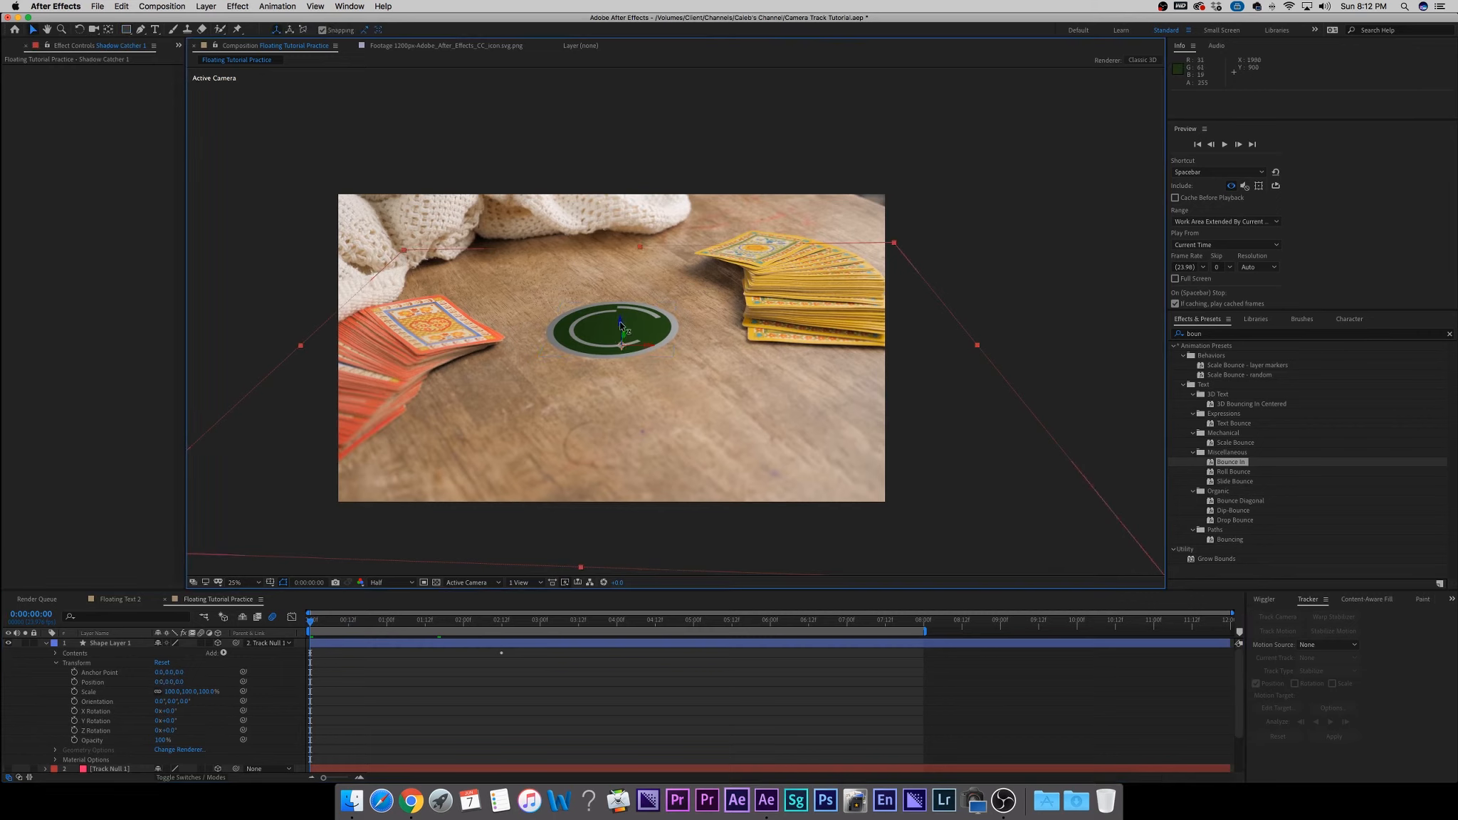
pyautogui.click(116, 645)
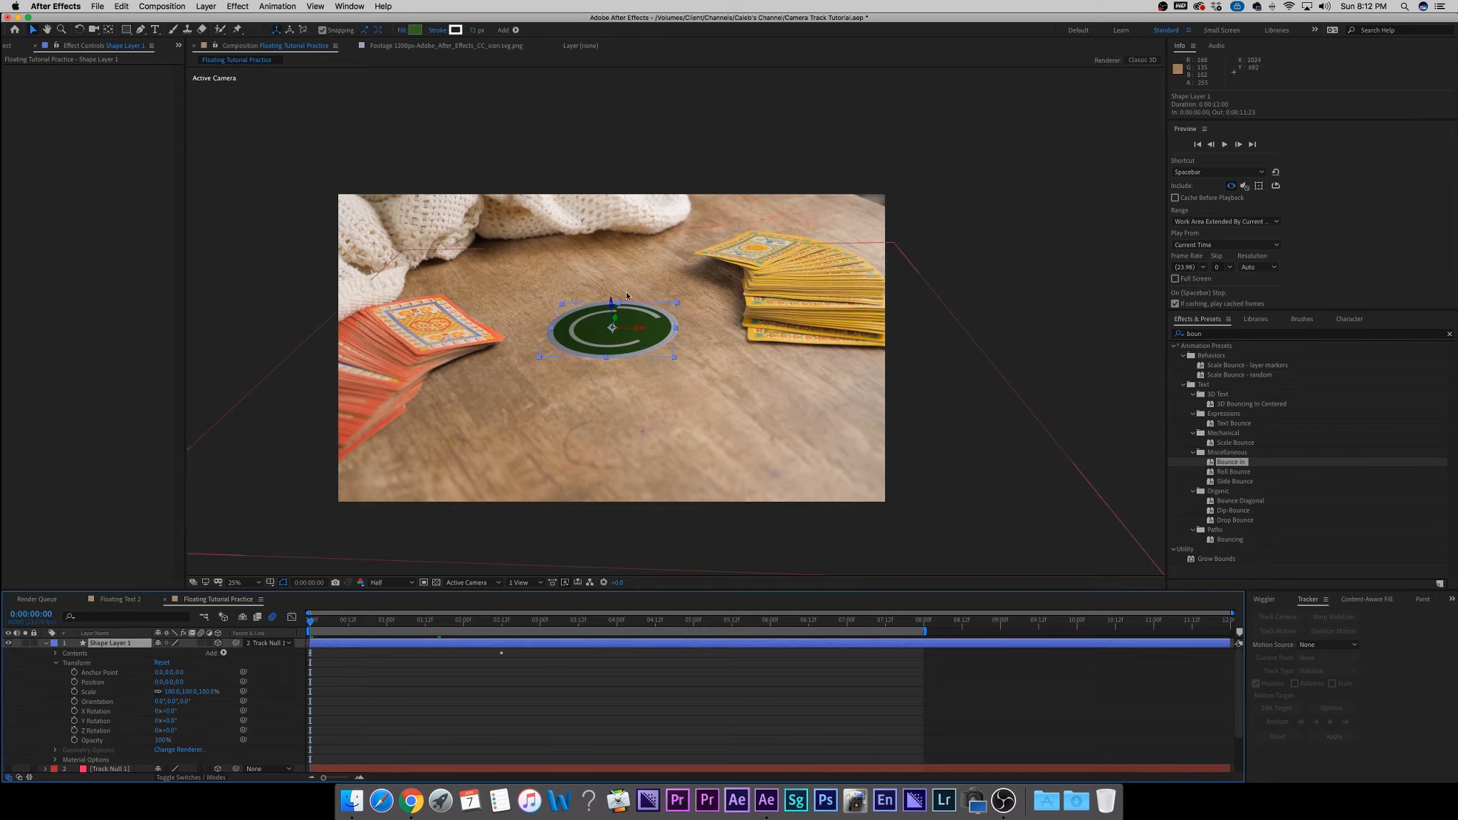
pyautogui.moveTo(611, 308)
pyautogui.mouseDown()
pyautogui.moveTo(610, 277)
pyautogui.moveTo(610, 292)
pyautogui.mouseUp()
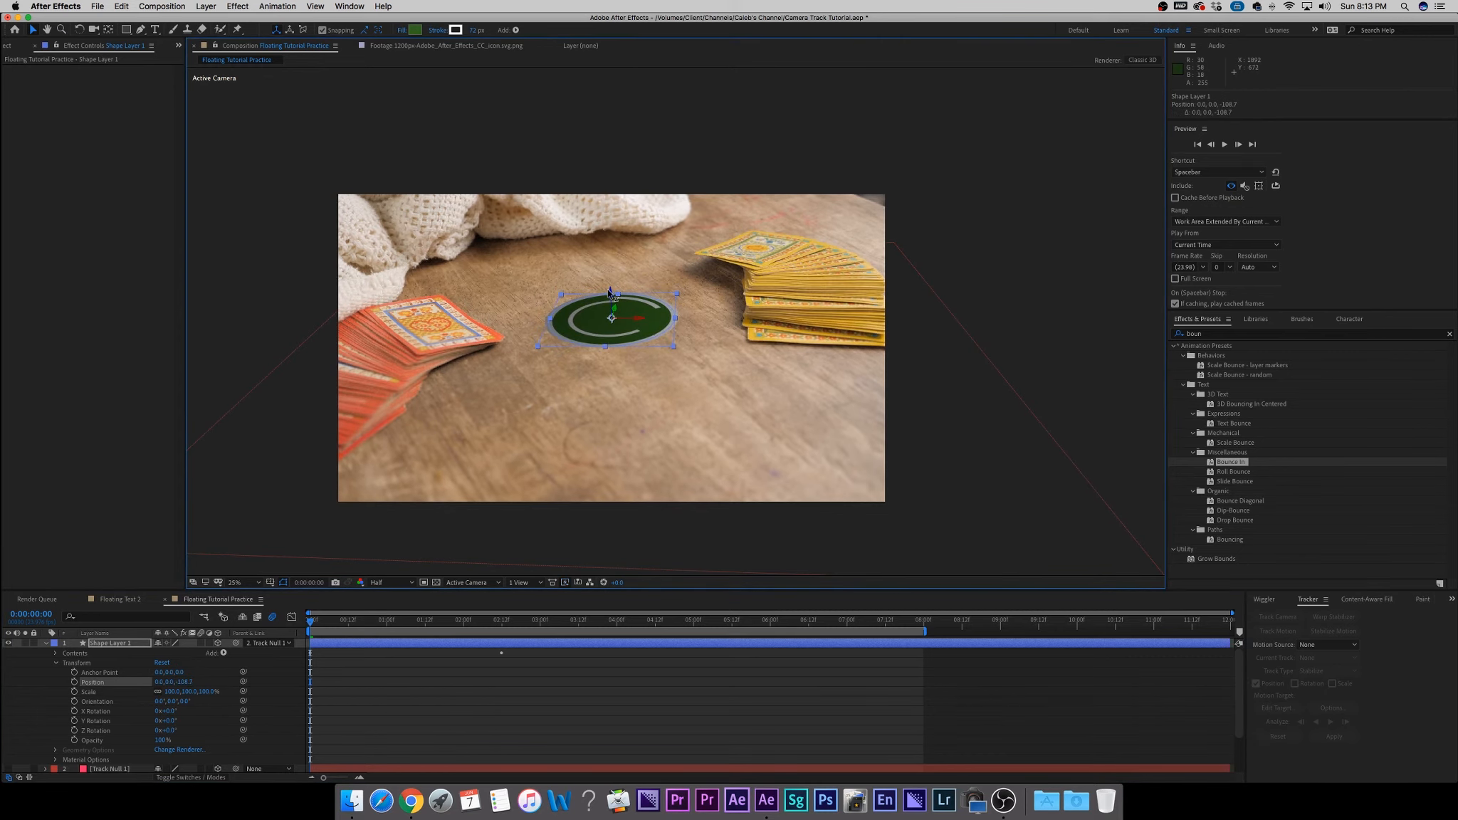
pyautogui.click(641, 657)
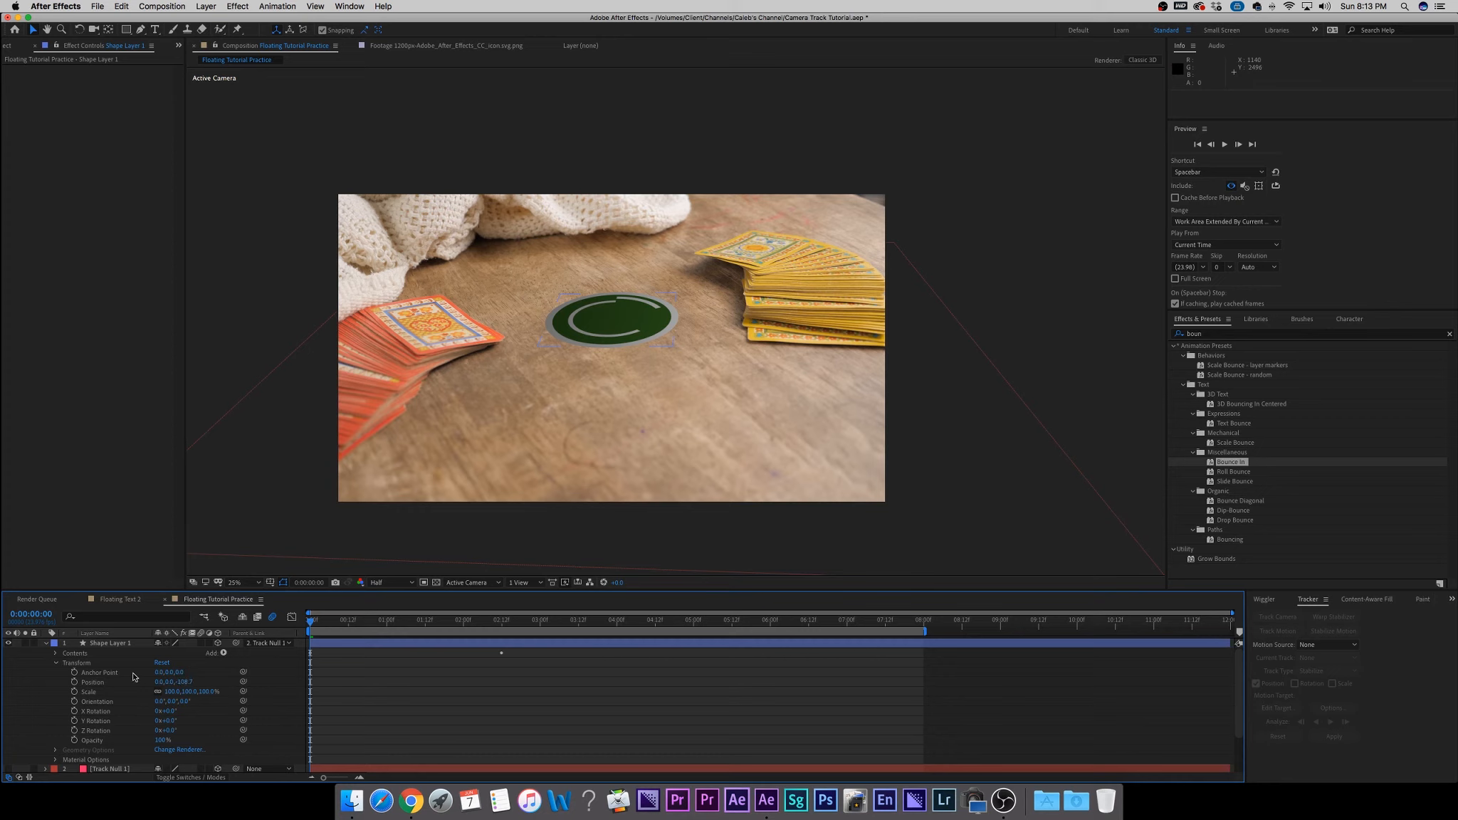
pyautogui.click(56, 662)
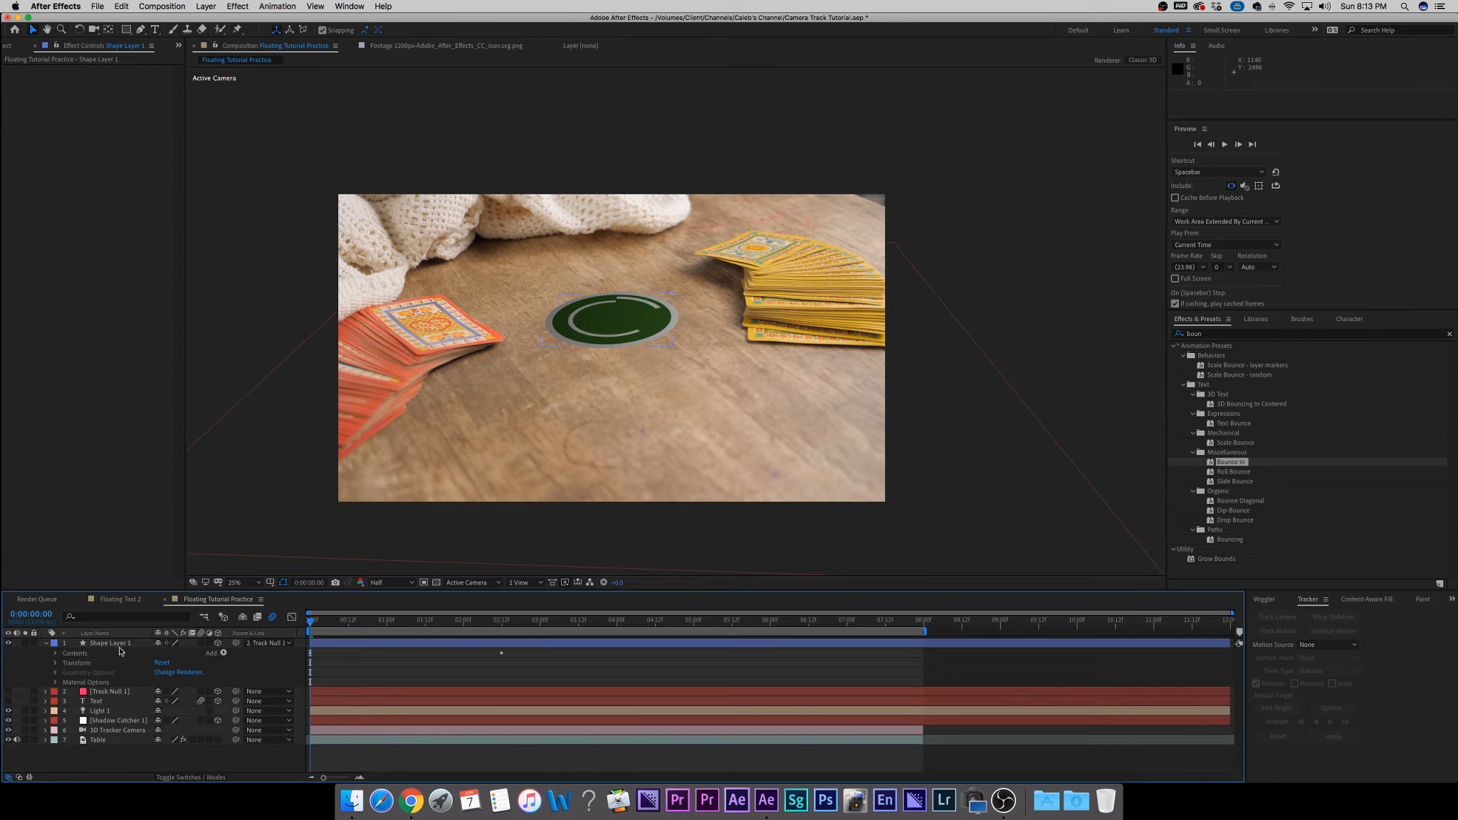
# Turn Casts Shadows on and Accepts Lights off in the circle shape layer's material options.
pyautogui.click(54, 682)
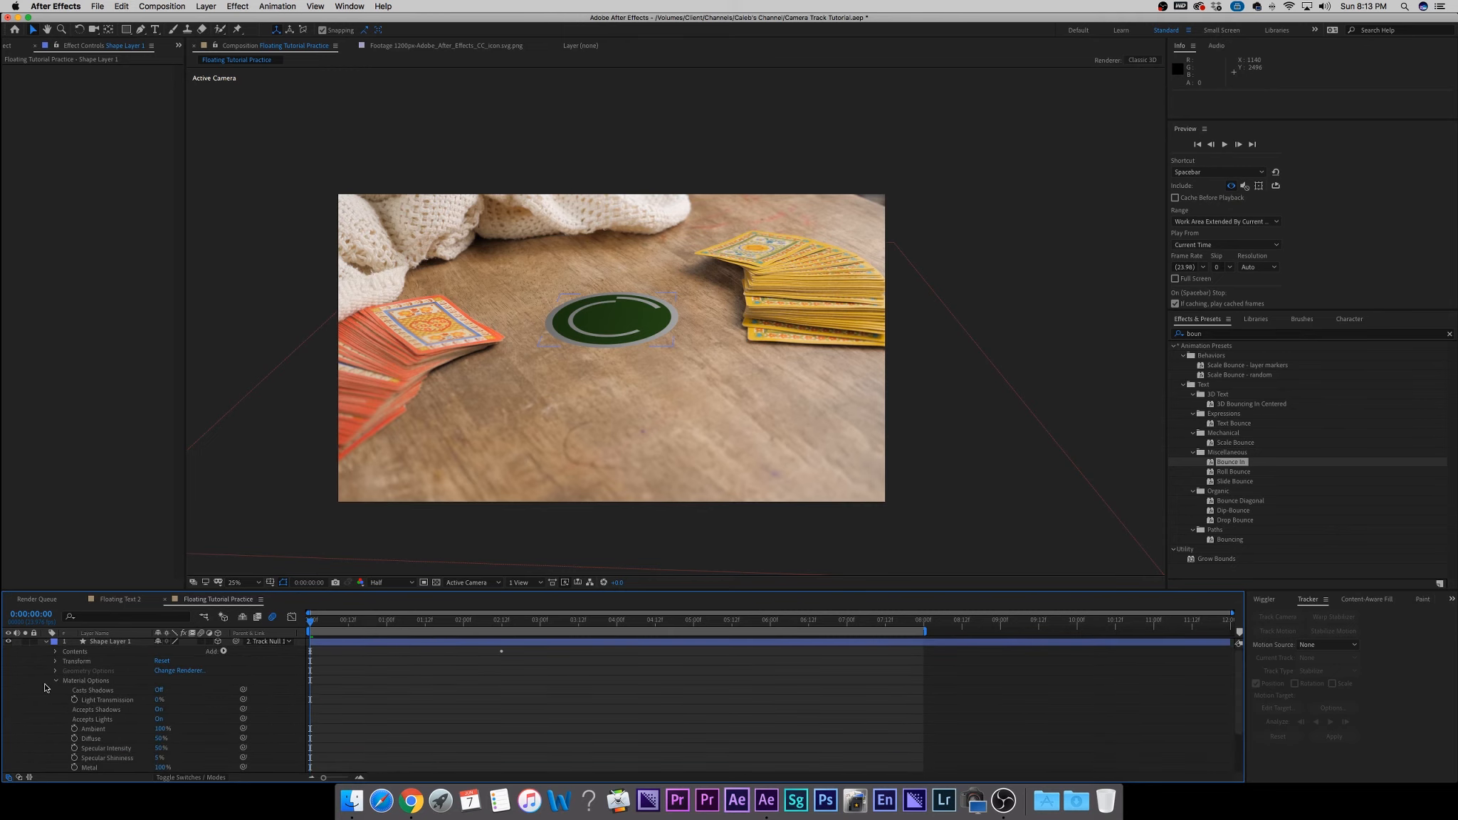
pyautogui.scroll(-1, 39, 688)
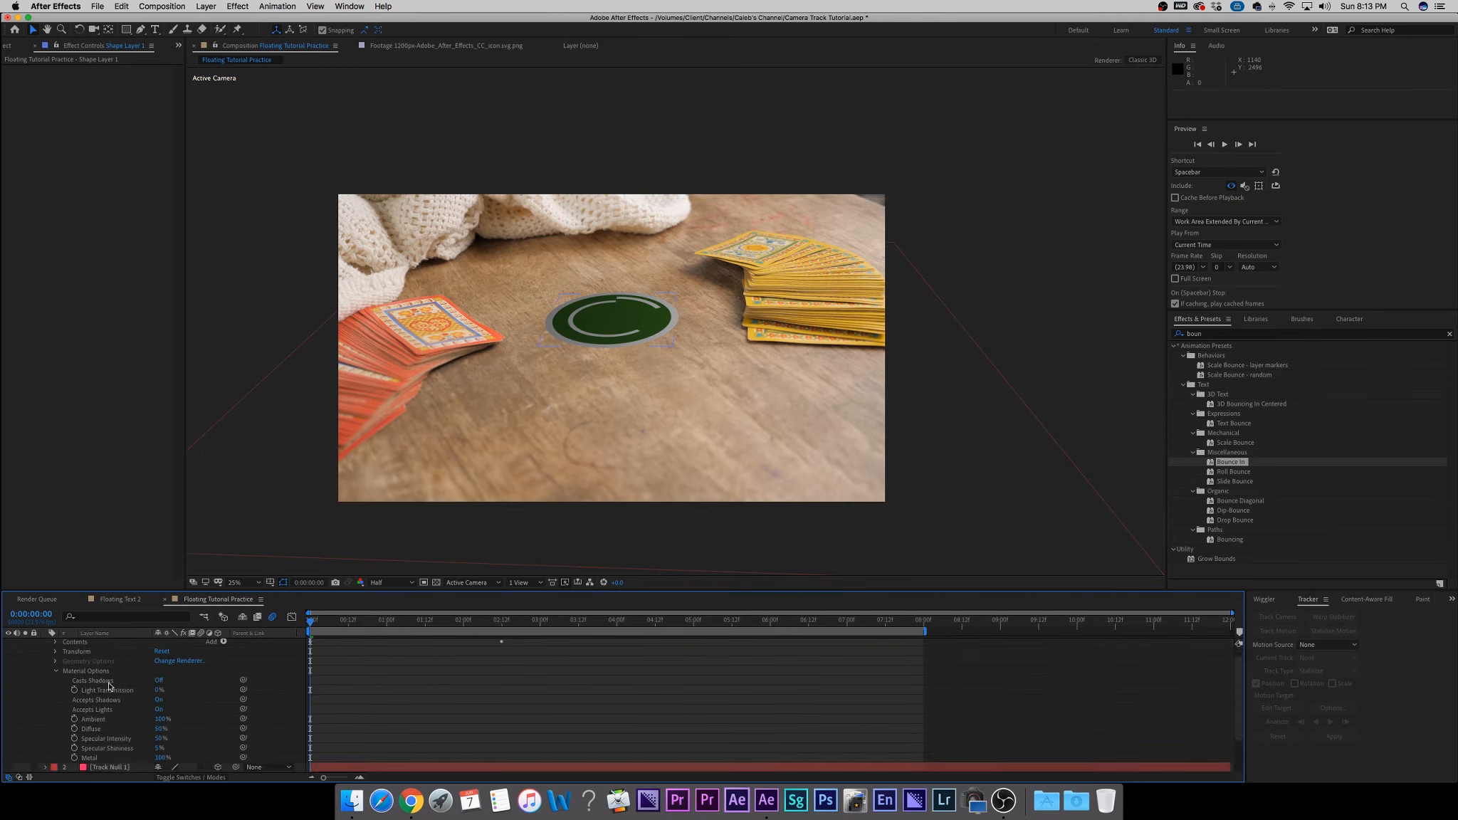
pyautogui.click(158, 681)
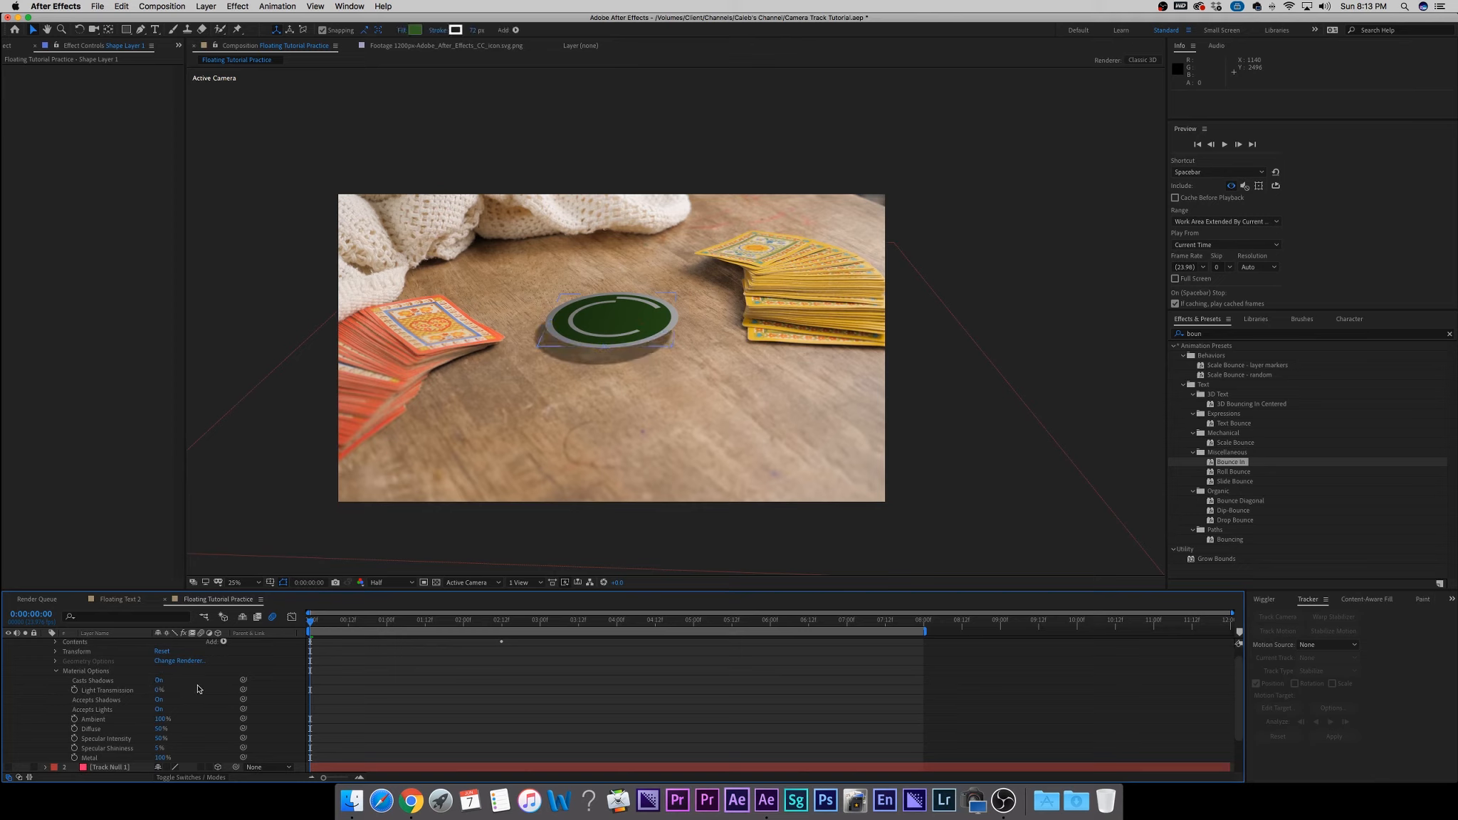
pyautogui.click(158, 710)
pyautogui.click(200, 712)
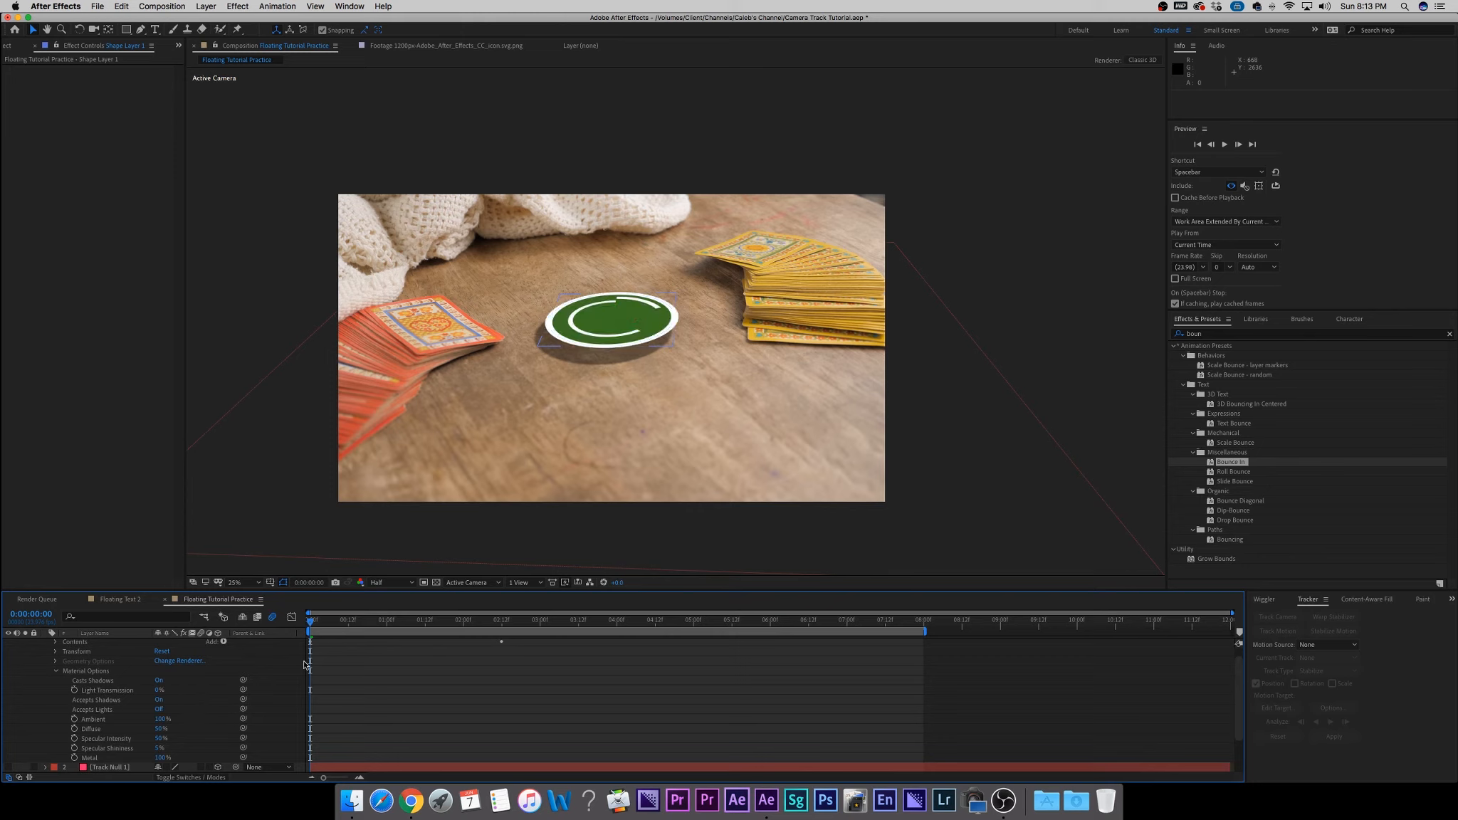
# Raise the circle shape layer further above the table to a Z position of about -164.
pyautogui.click(626, 327)
pyautogui.moveTo(612, 293); pyautogui.dragTo(610, 287)
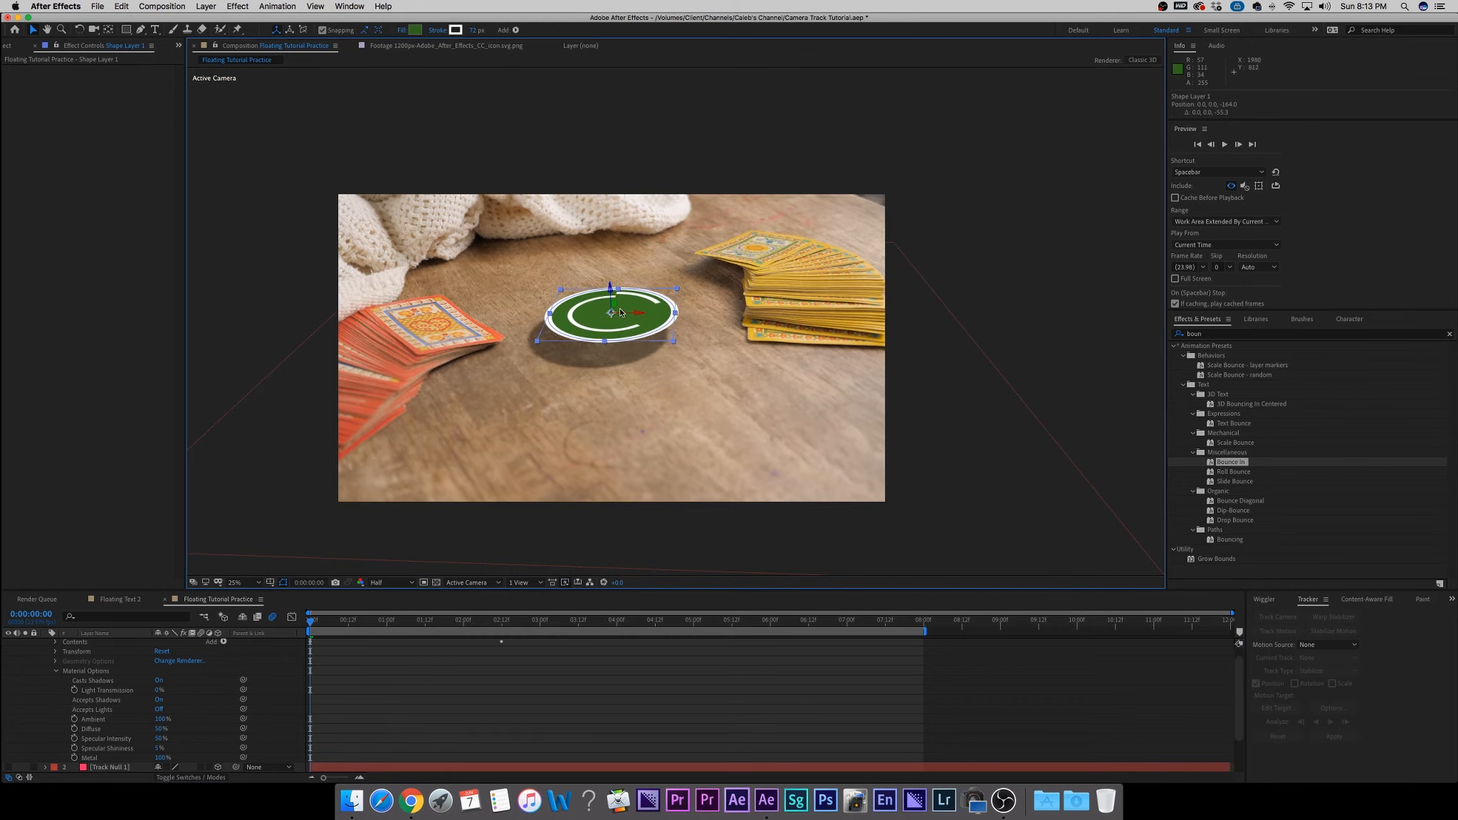
pyautogui.click(559, 725)
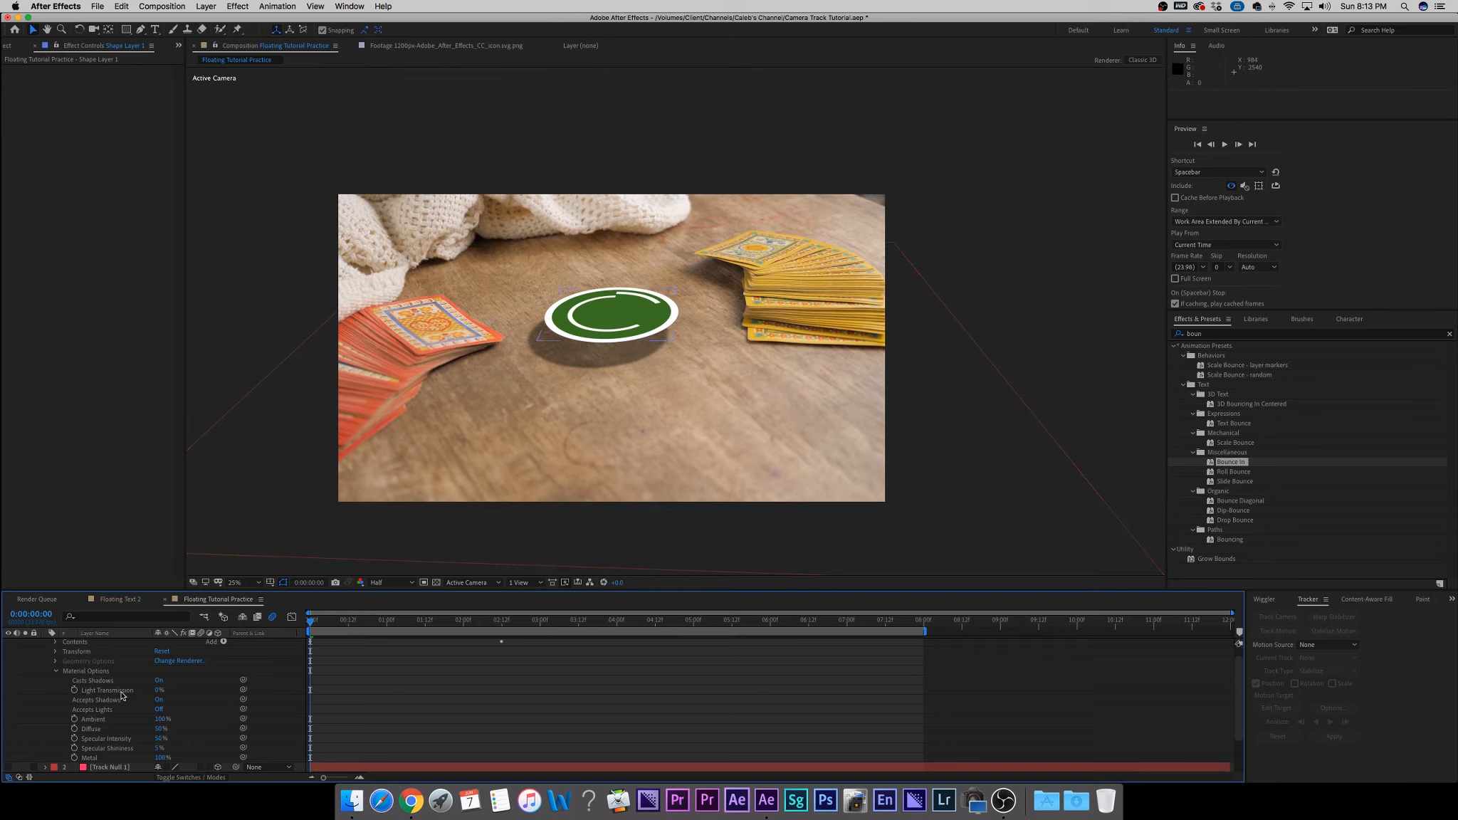
# Increase the circle shape layer's Light Transmission to lighten and tint its shadow, and inspect the shadow up close.
pyautogui.moveTo(156, 690); pyautogui.dragTo(163, 690)
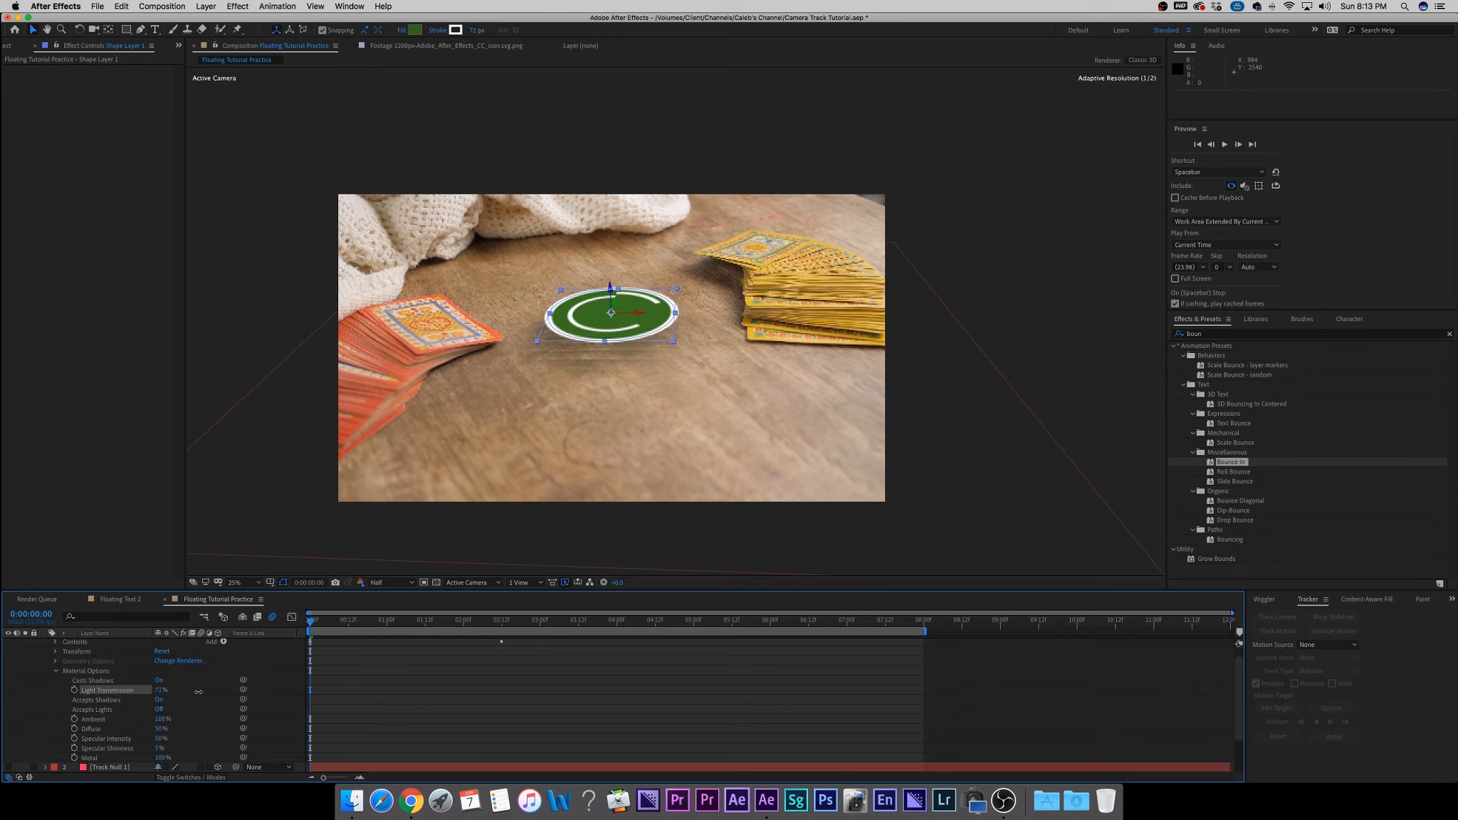
pyautogui.moveTo(202, 692); pyautogui.dragTo(202, 691)
pyautogui.click(392, 699)
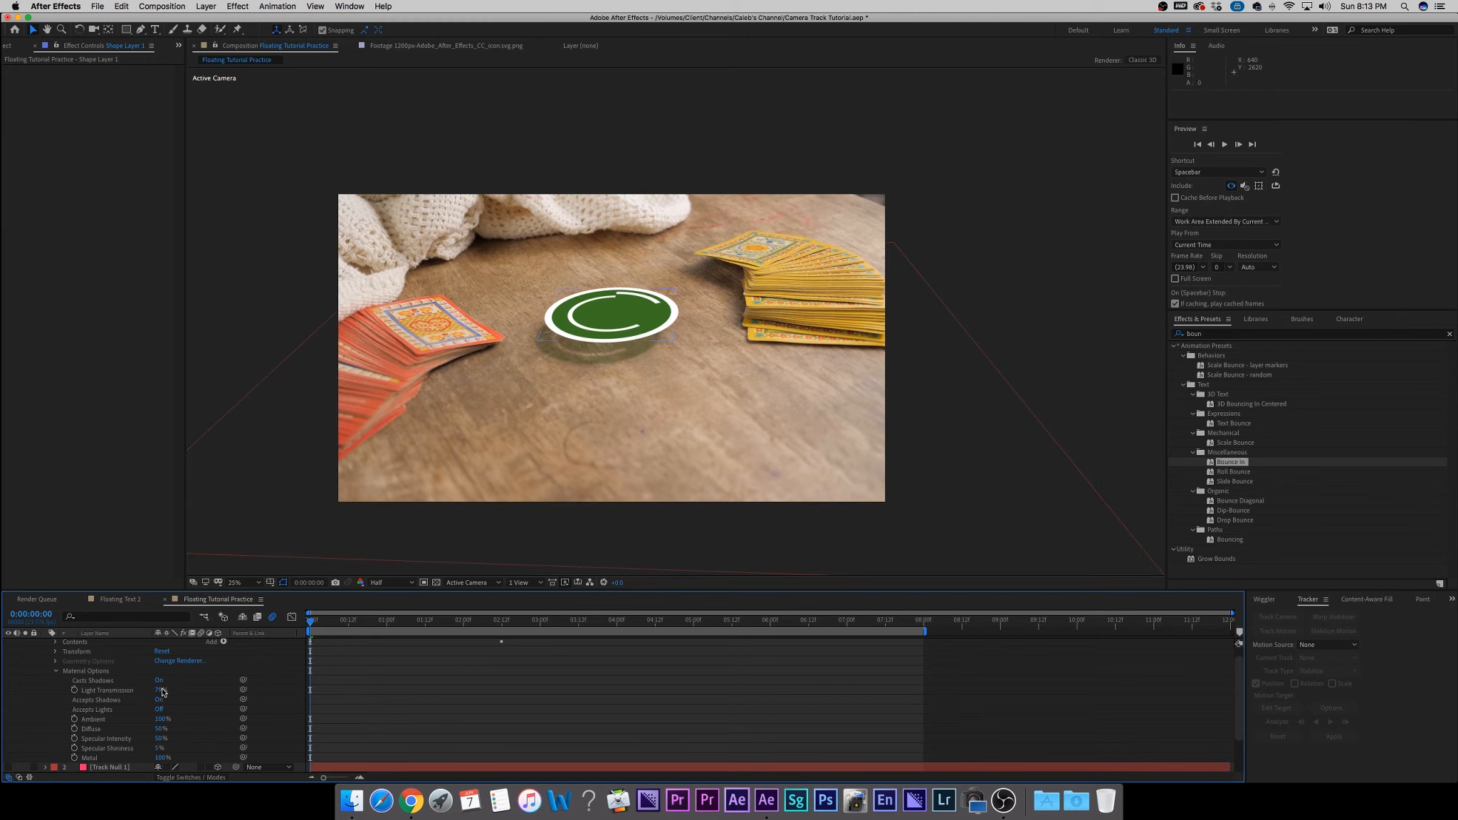
pyautogui.moveTo(162, 692); pyautogui.dragTo(165, 690)
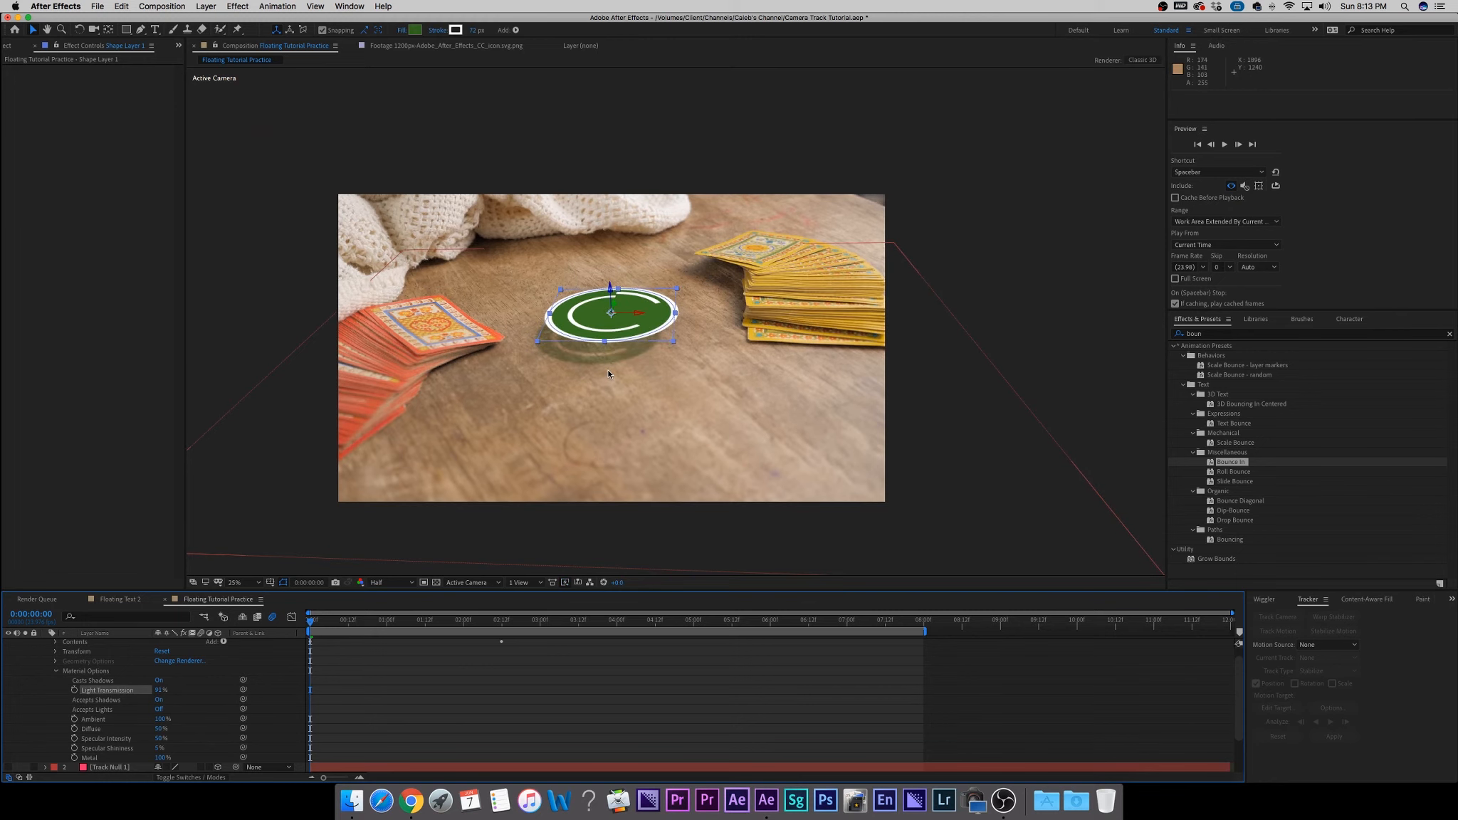
pyautogui.press('.')
pyautogui.press('.')
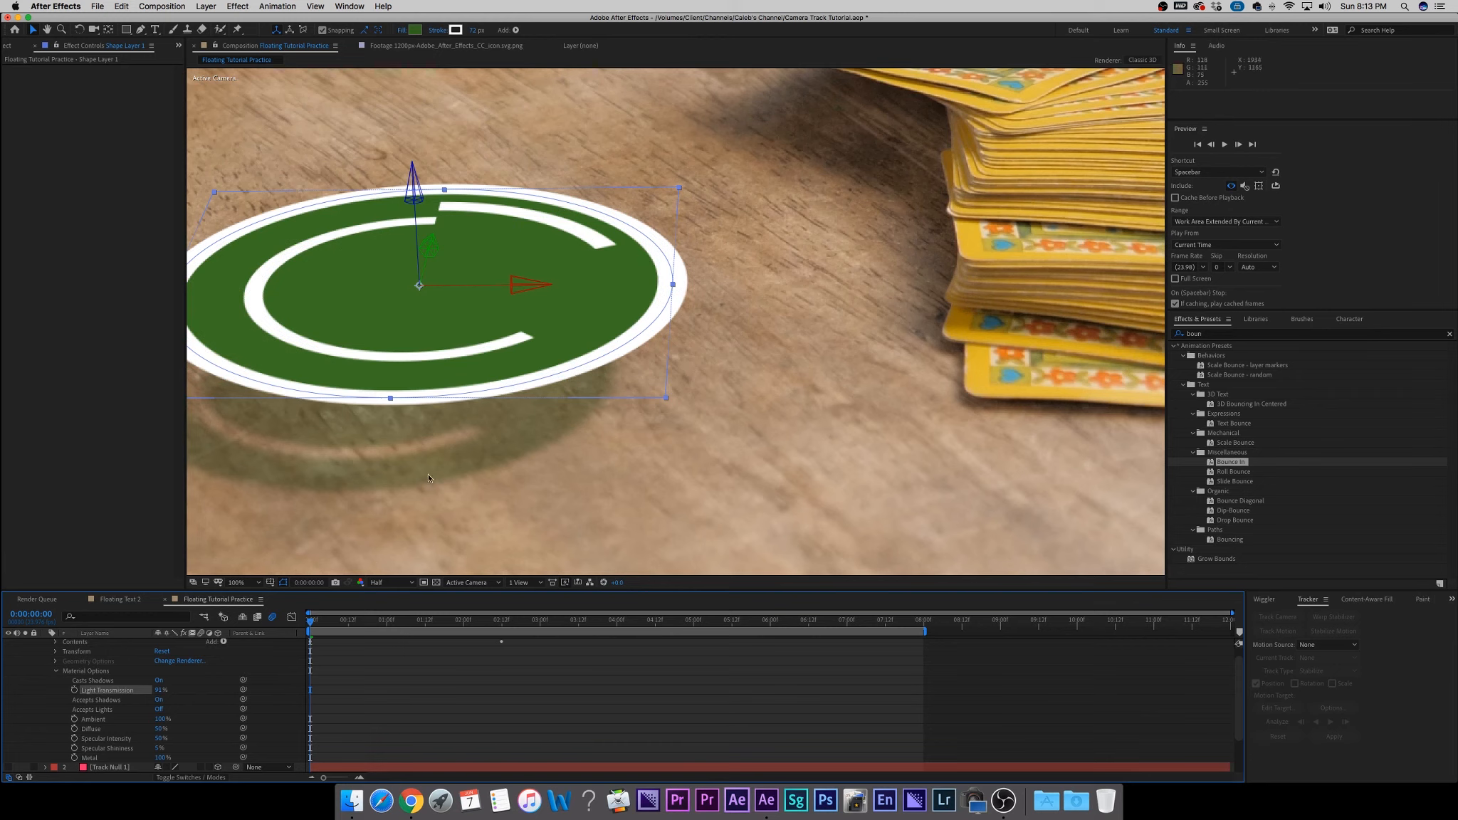
pyautogui.moveTo(422, 489); pyautogui.dragTo(578, 501)
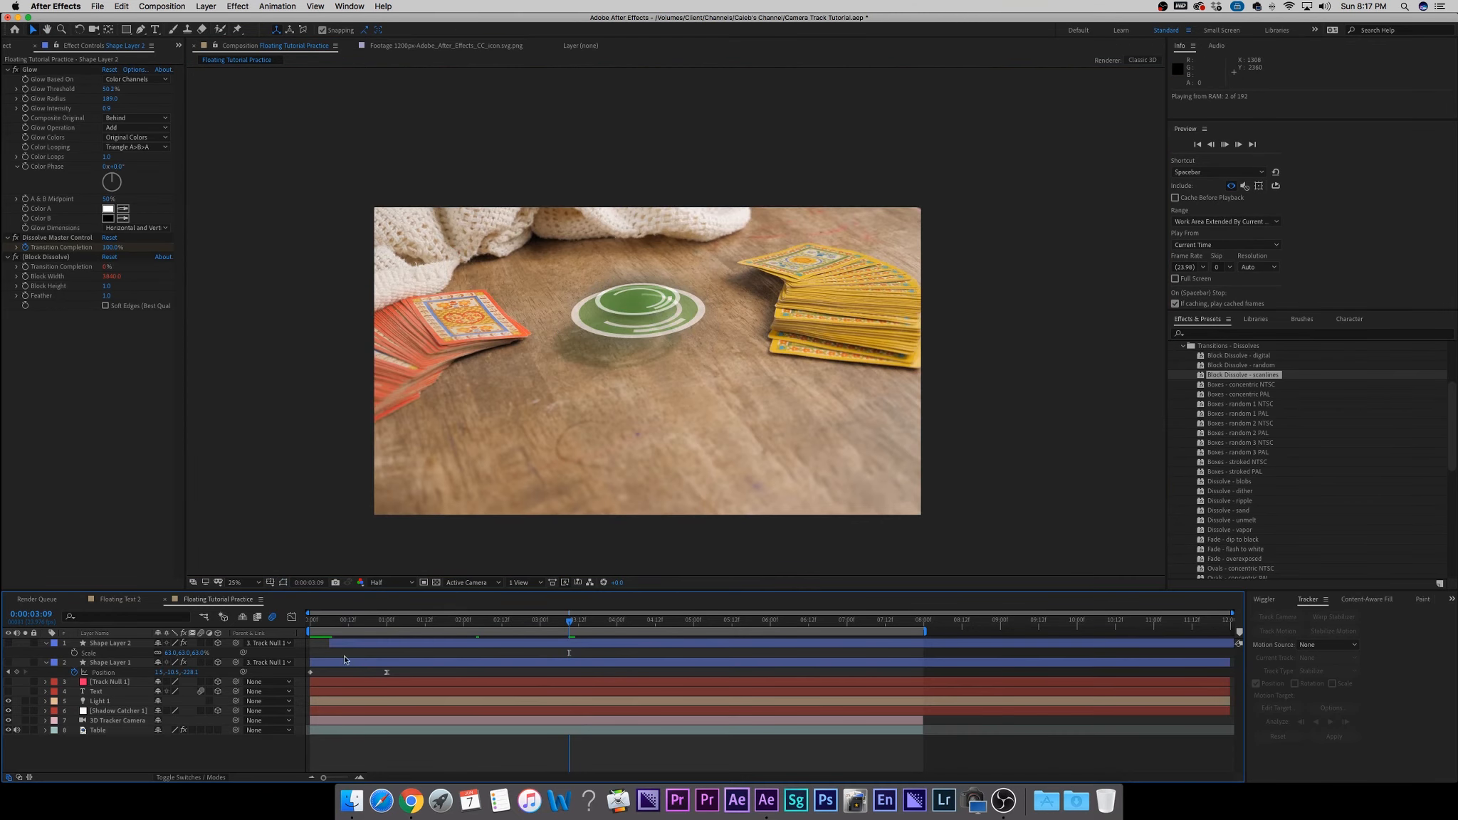
# Stop the preview and add the Logo Track composition as the top layer of the table composition.
pyautogui.press('space')
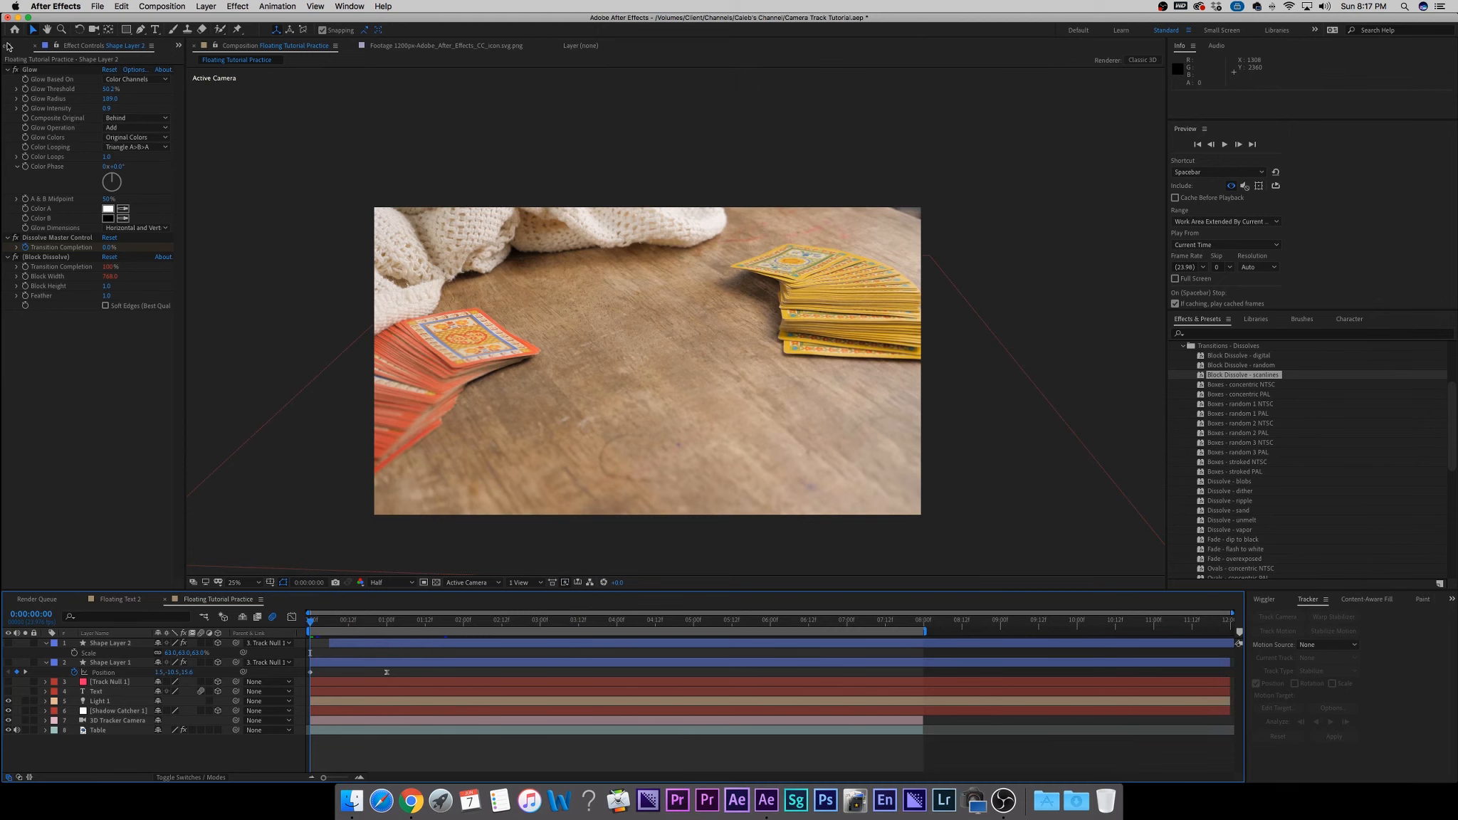
pyautogui.click(8, 45)
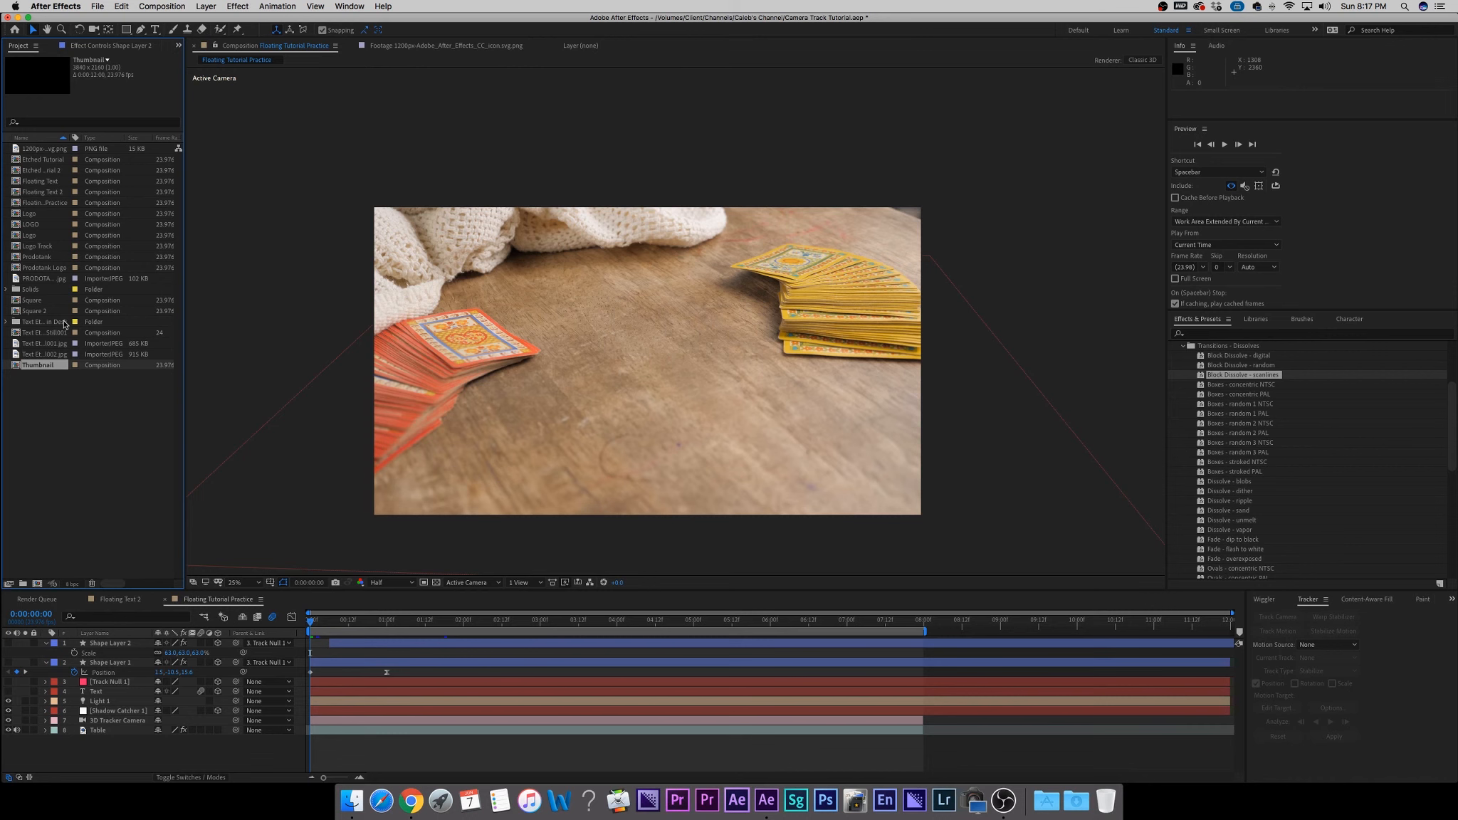
pyautogui.doubleClick(17, 246)
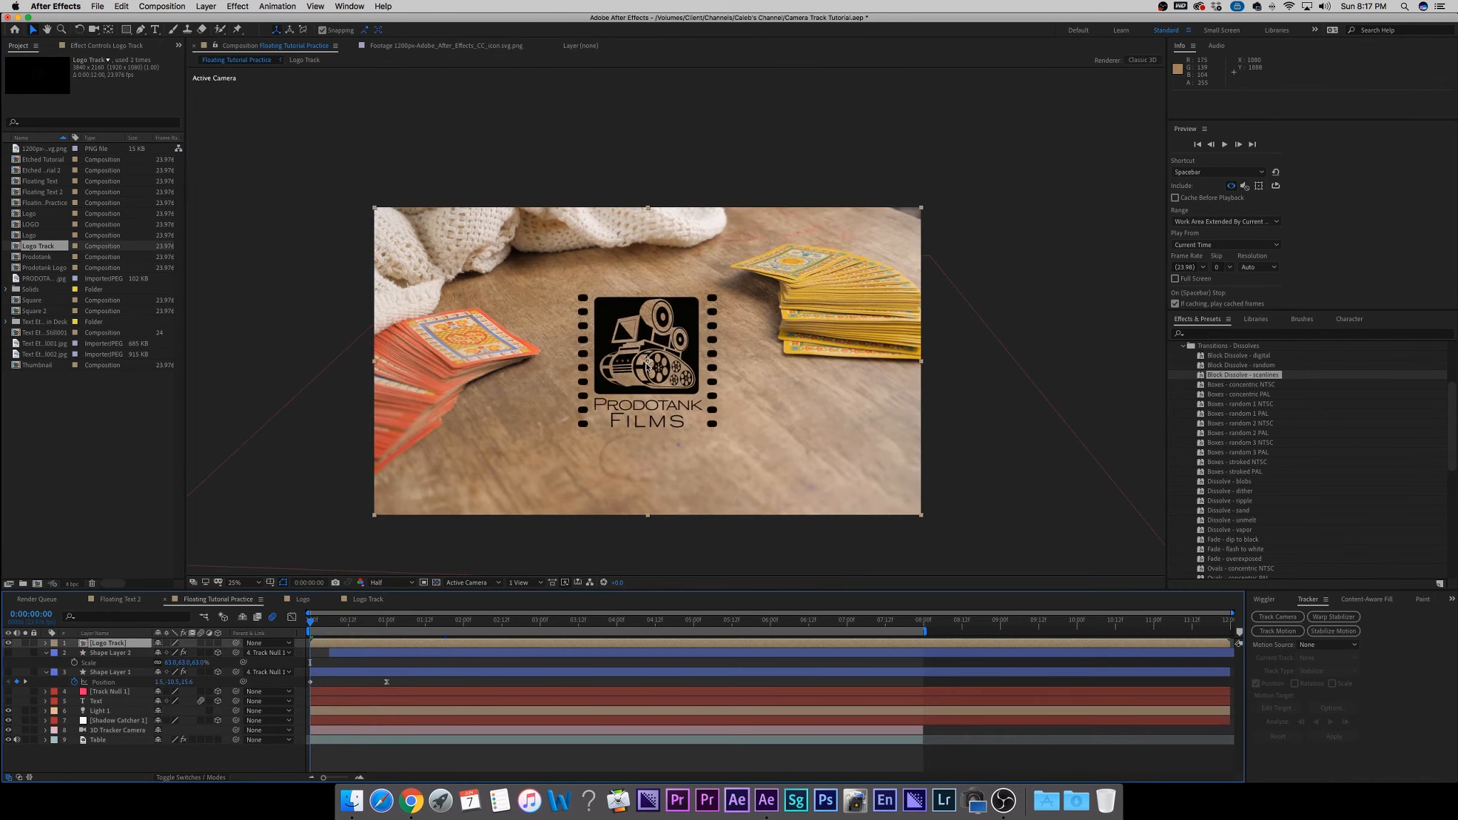
pyautogui.click(655, 755)
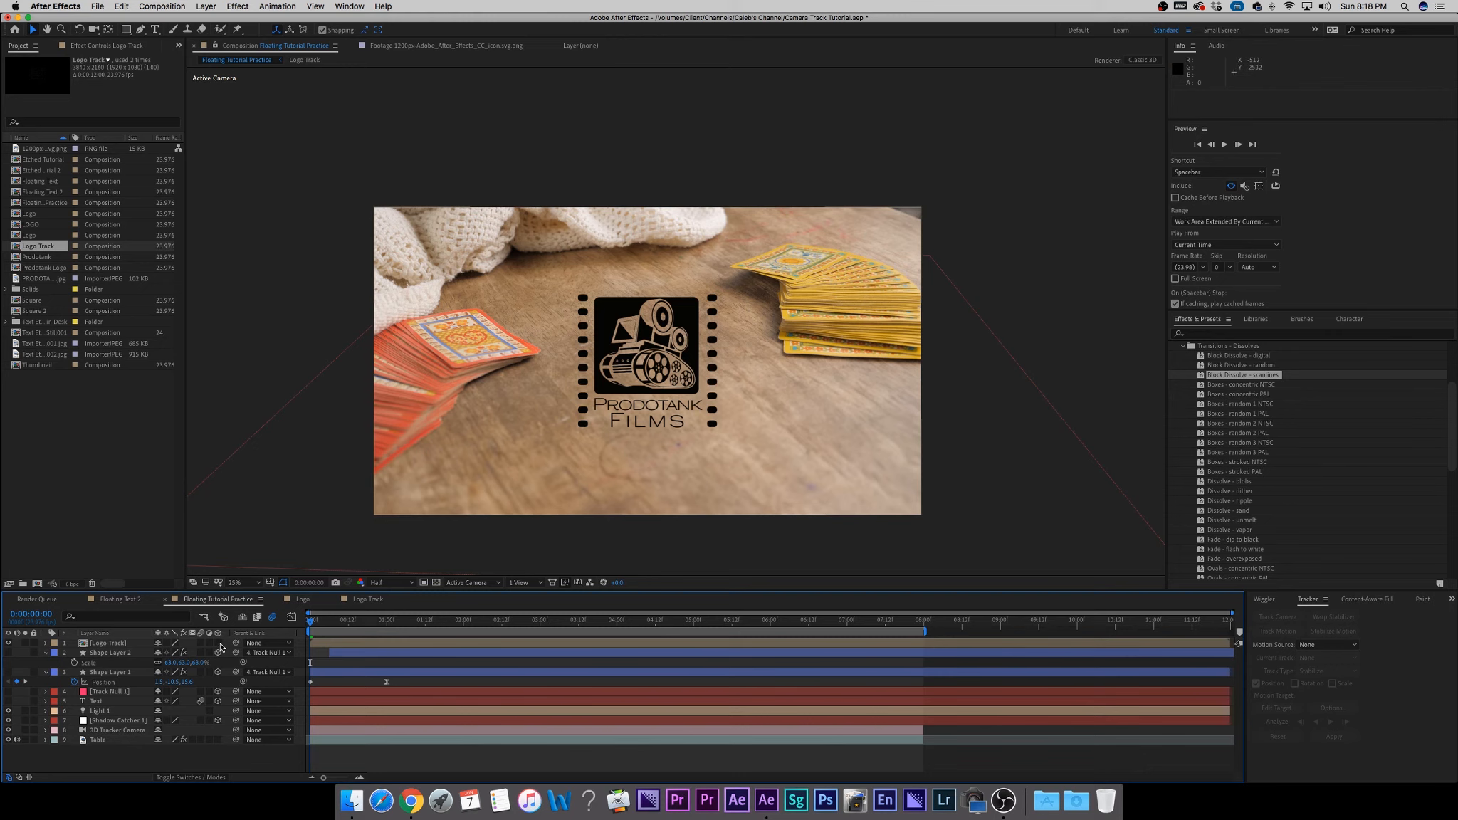
# Make the Logo Track layer 3D and parent it to Track Null 1, snapping it to the null's location.
pyautogui.moveTo(619, 391); pyautogui.dragTo(797, 458)
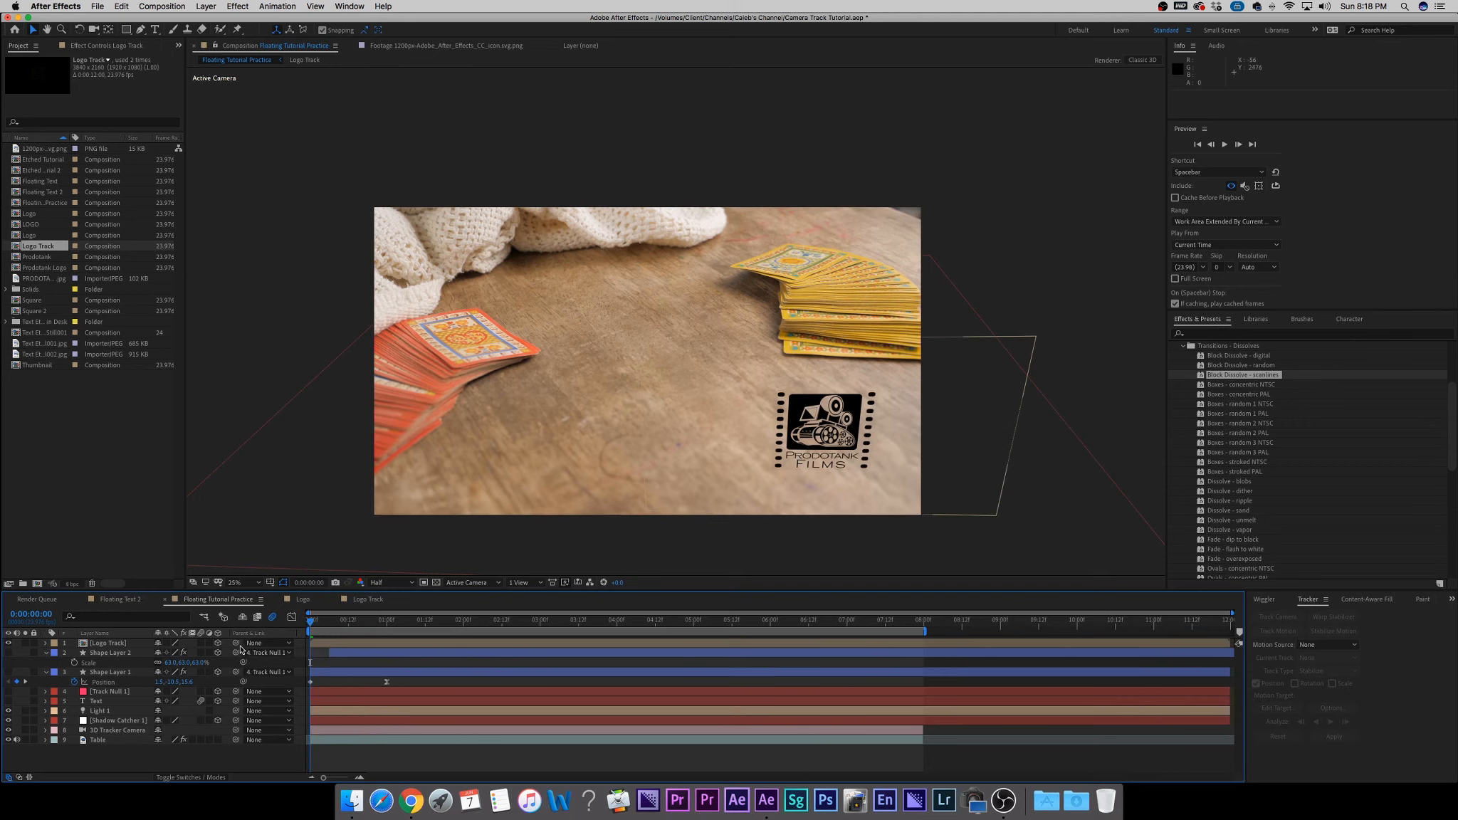
pyautogui.moveTo(237, 646); pyautogui.dragTo(121, 695)
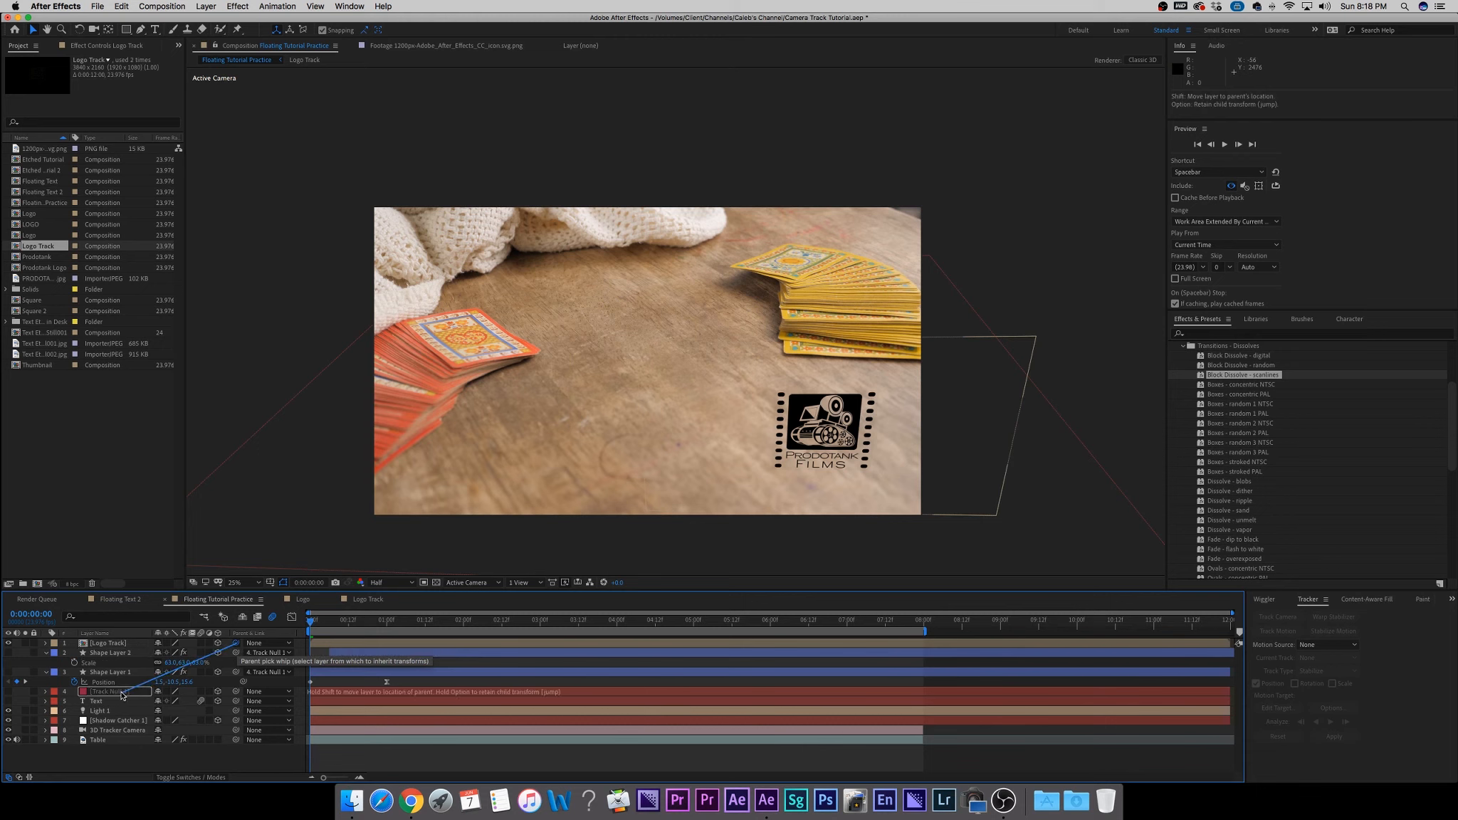
pyautogui.moveTo(122, 695); pyautogui.dragTo(130, 697)
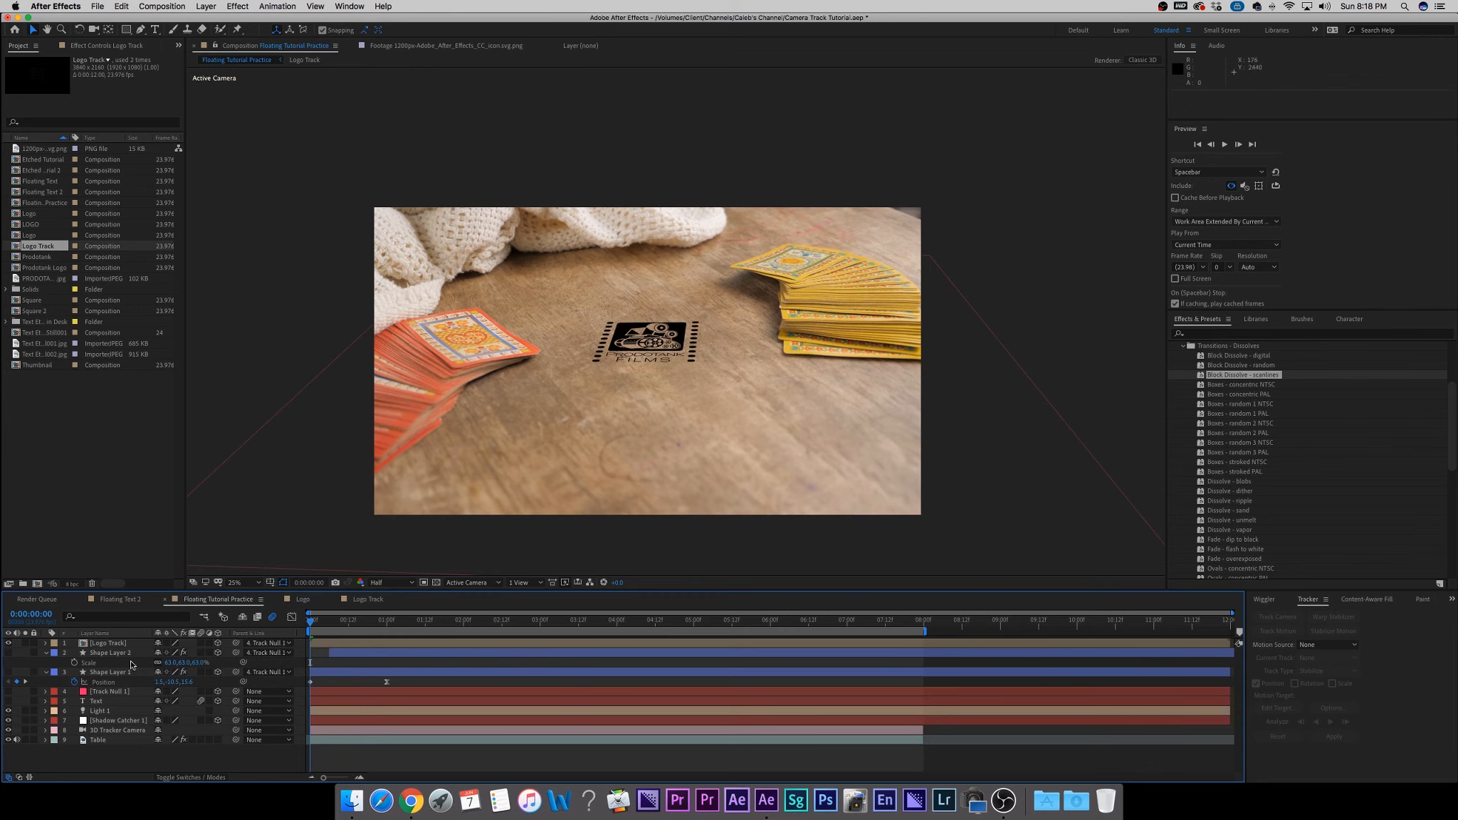
# Raise the Logo Track layer to a Z position of about -512.5 and set its X Rotation to 90° so it stands upright.
pyautogui.click(645, 329)
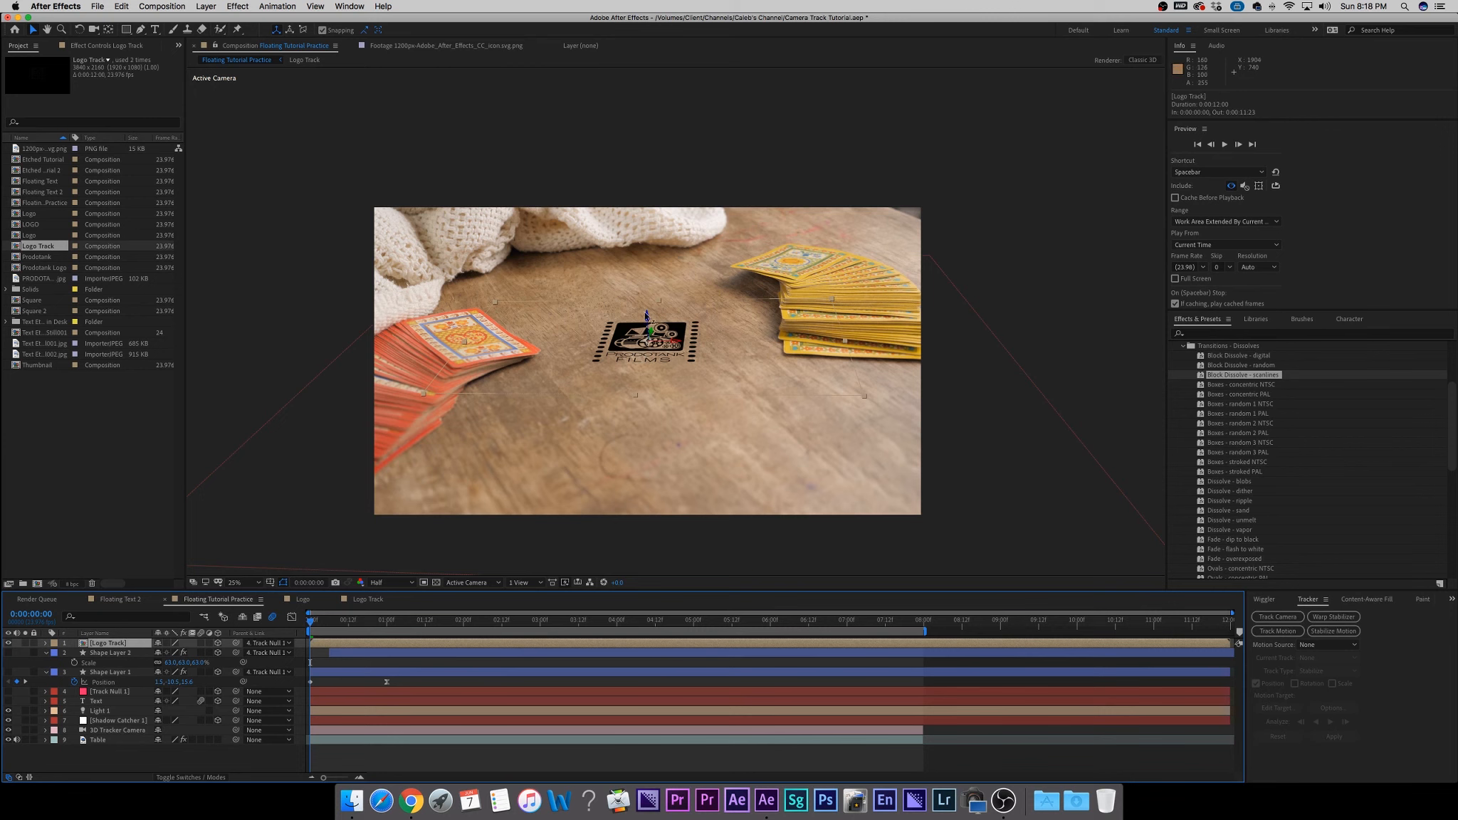
pyautogui.moveTo(646, 312); pyautogui.dragTo(625, 261)
pyautogui.click(46, 643)
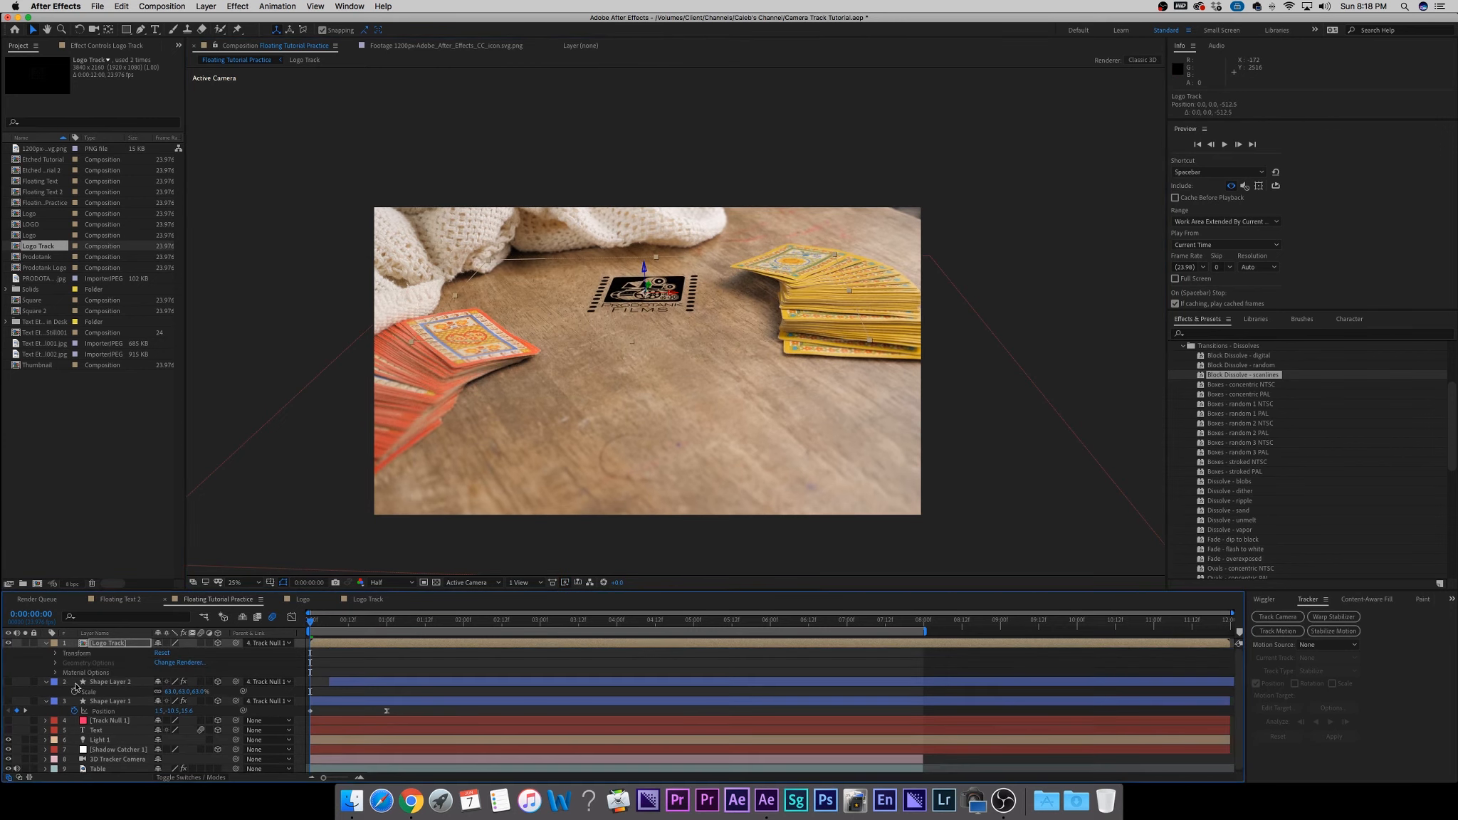
pyautogui.click(55, 653)
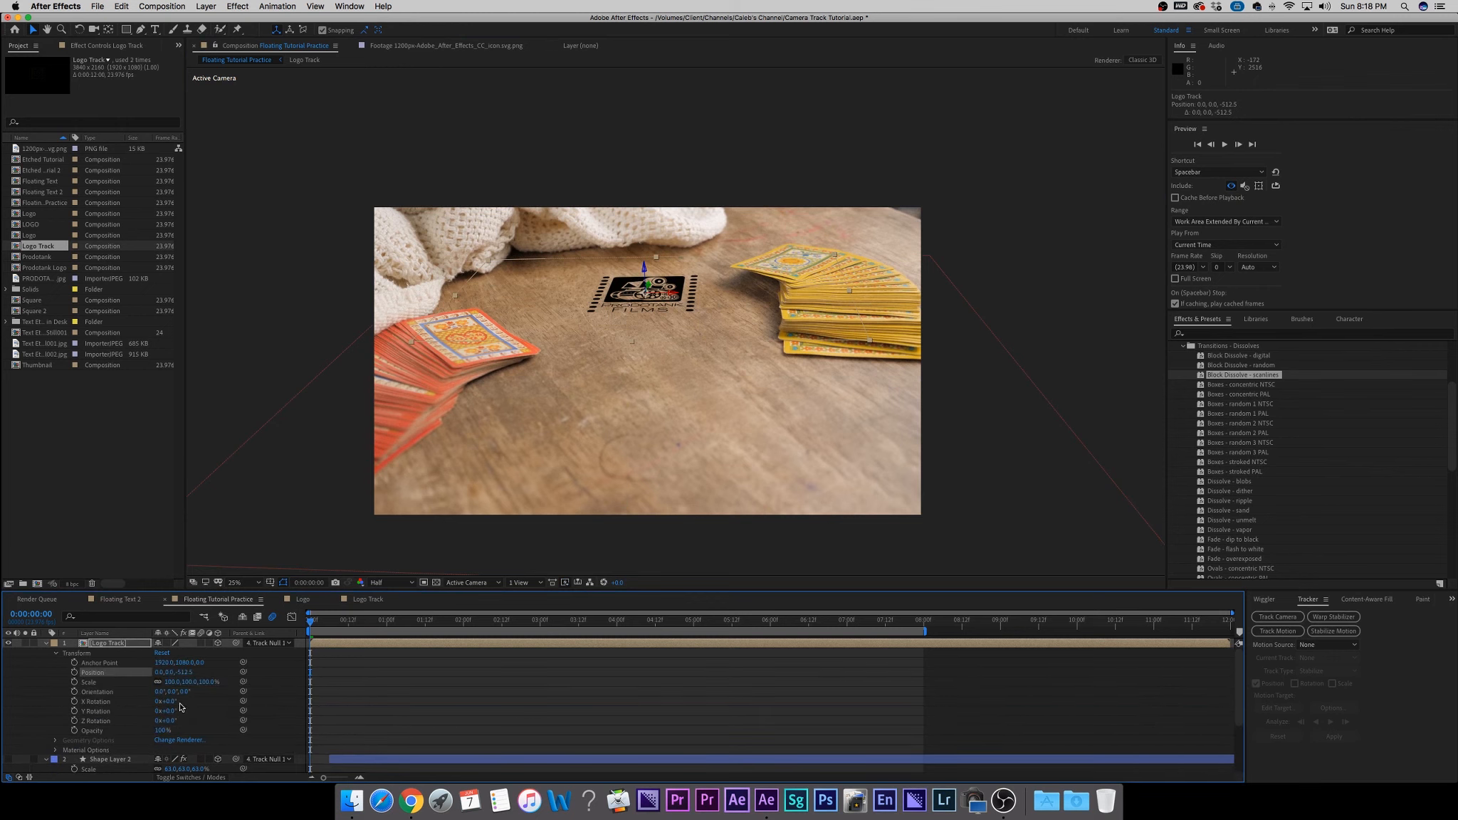
pyautogui.click(170, 701)
pyautogui.write('90')
pyautogui.press('Return')
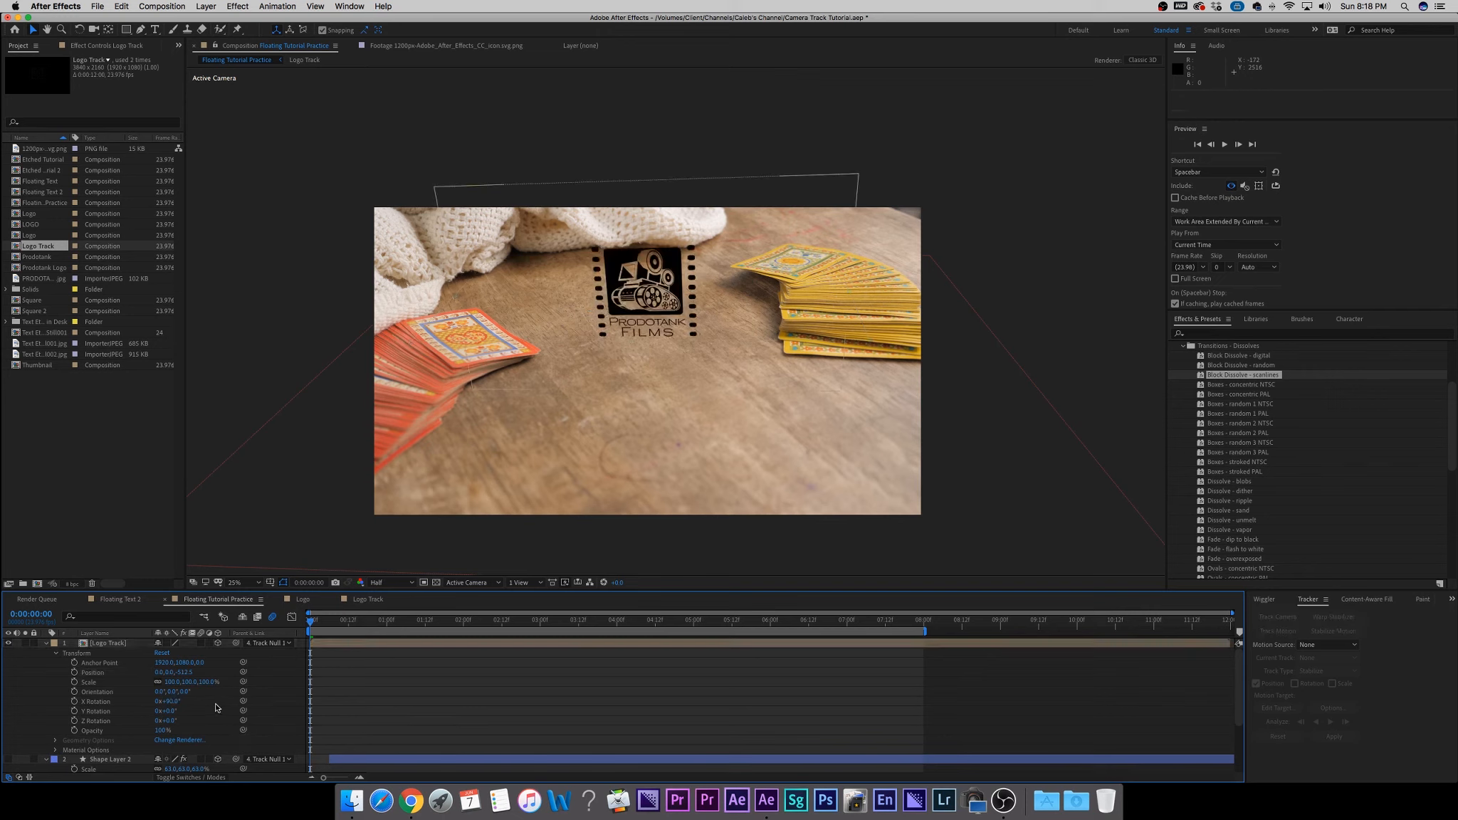
pyautogui.click(42, 643)
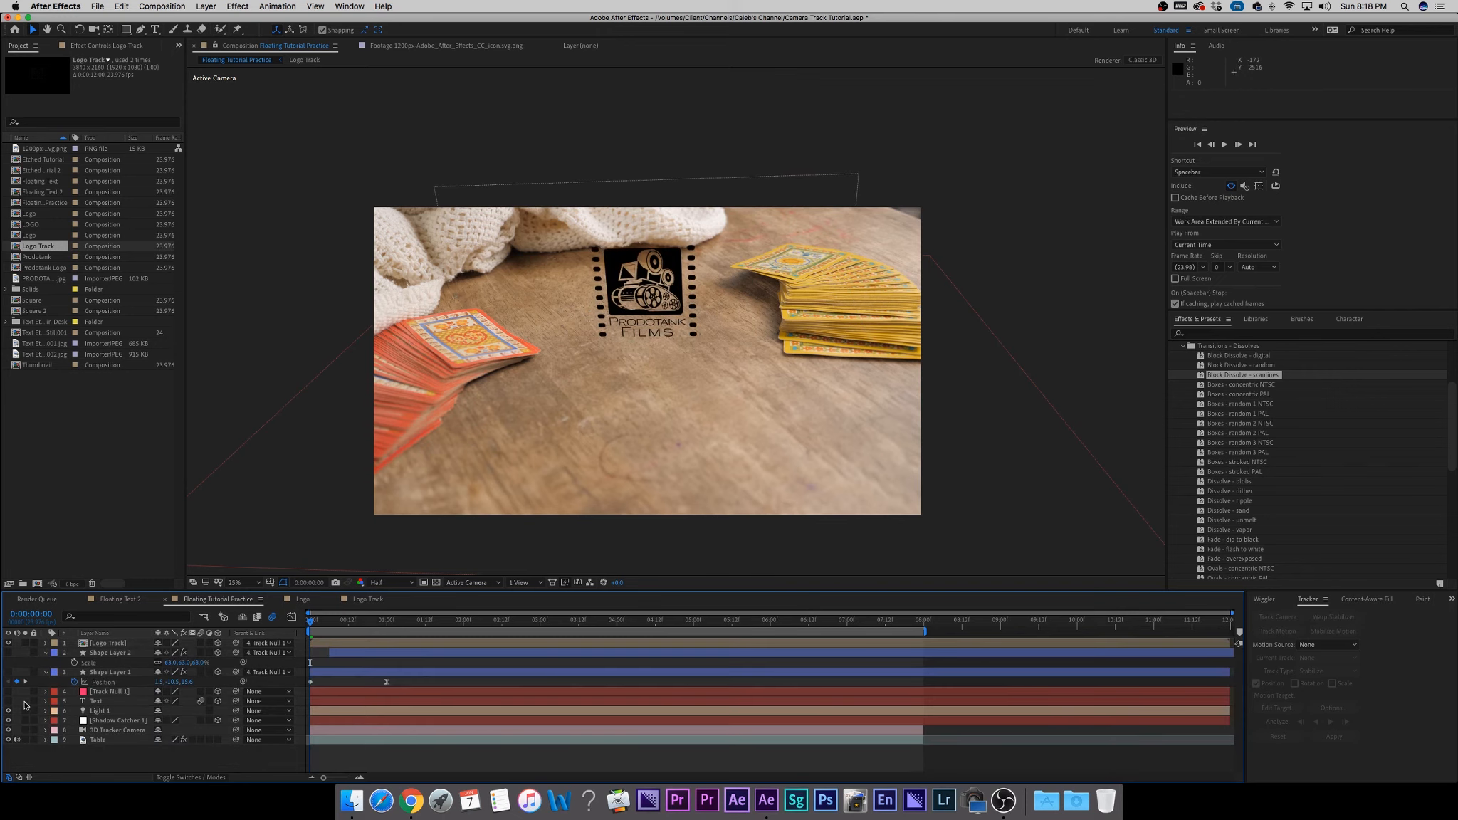
# In the Logo Track layer's Material Options, turn Casts Shadows on and Accepts Lights off.
pyautogui.click(46, 643)
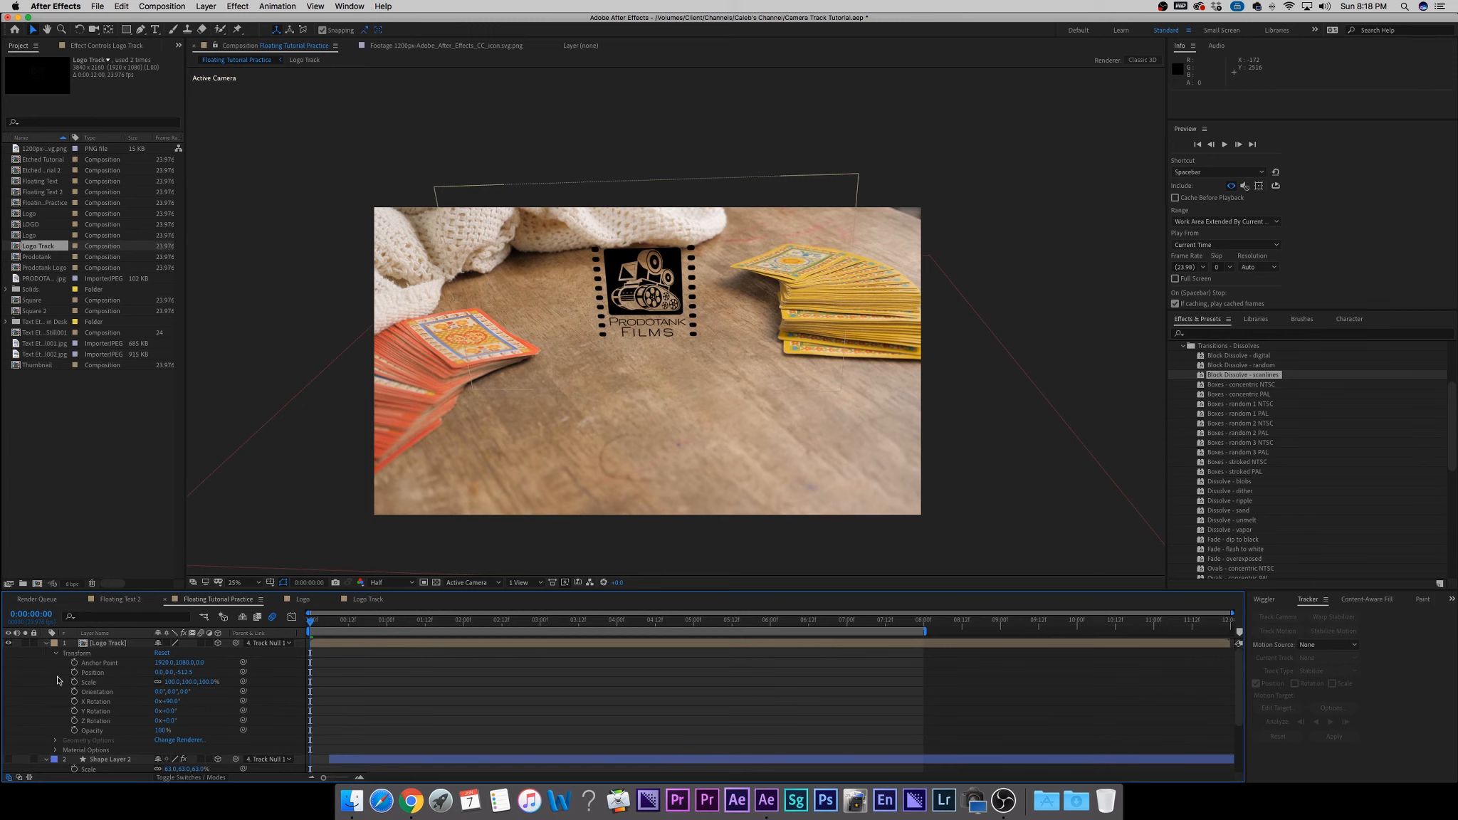
pyautogui.click(55, 750)
pyautogui.scroll(-3, 204, 726)
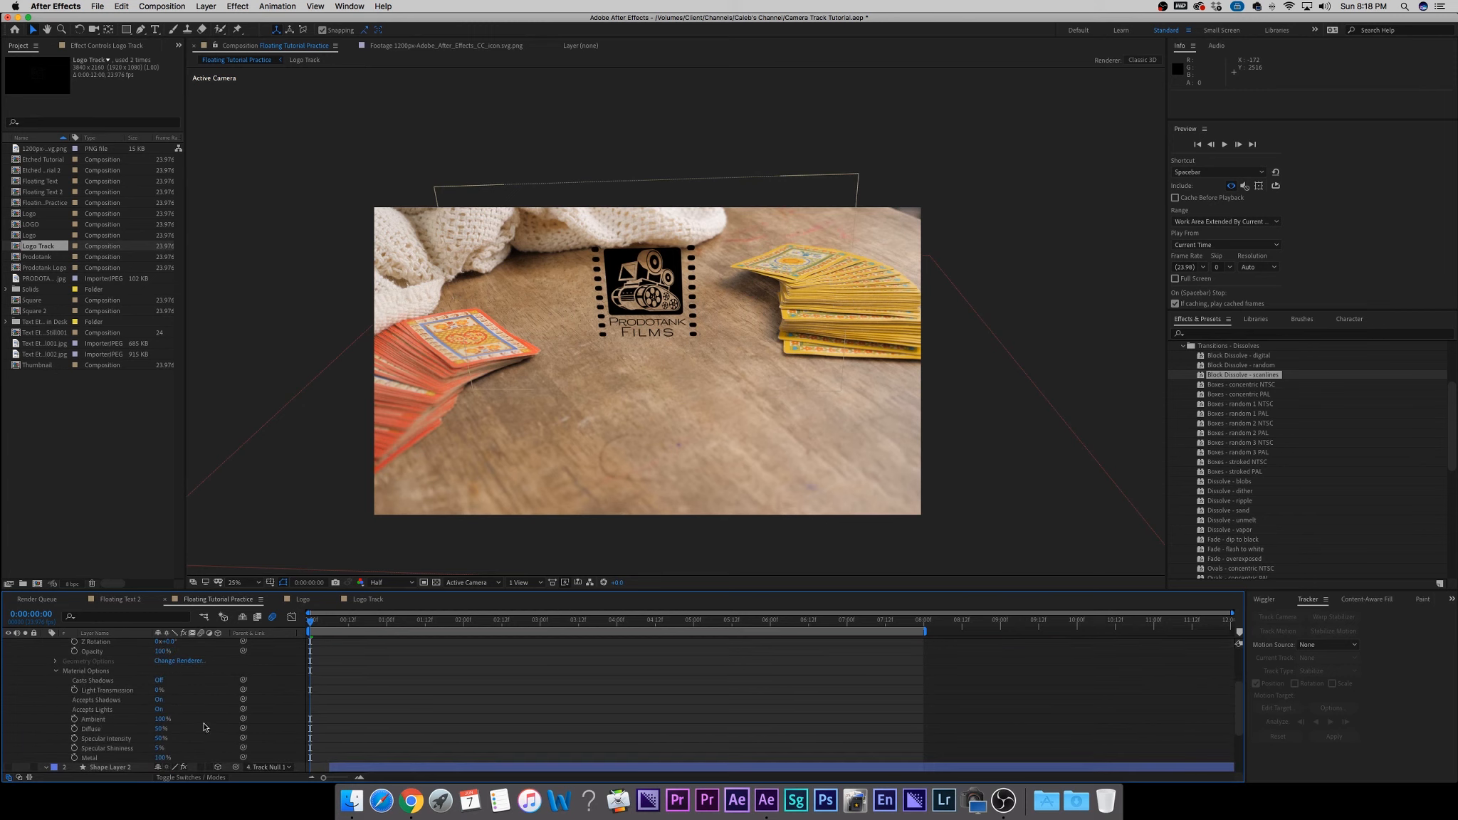
pyautogui.click(161, 682)
pyautogui.click(198, 710)
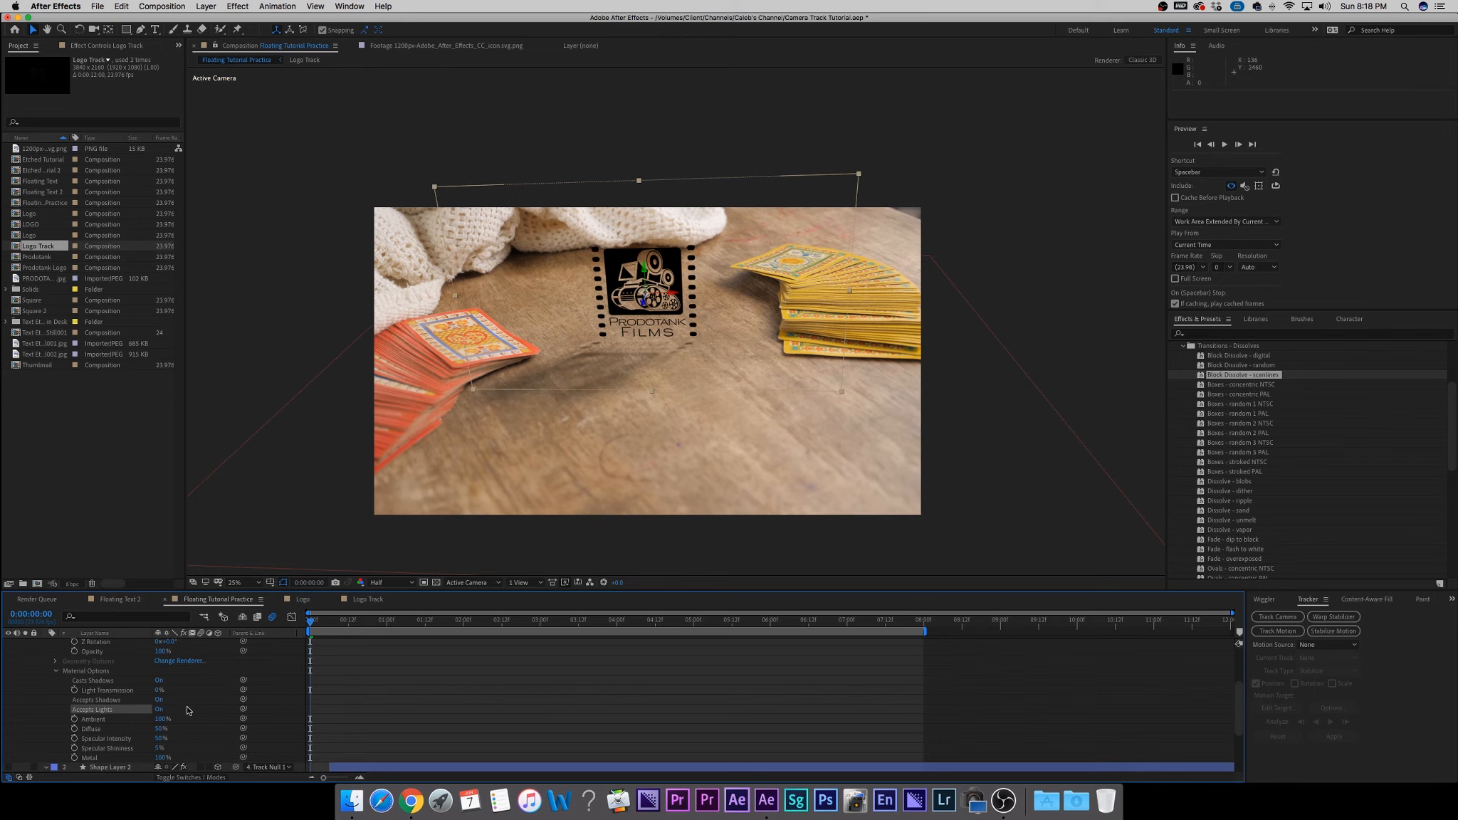
pyautogui.click(157, 709)
# Reposition the Logo Track layer above the table to about X 67.9, Y 332.2, Z -564.7 and collapse its Material Options.
pyautogui.moveTo(647, 296); pyautogui.dragTo(683, 305)
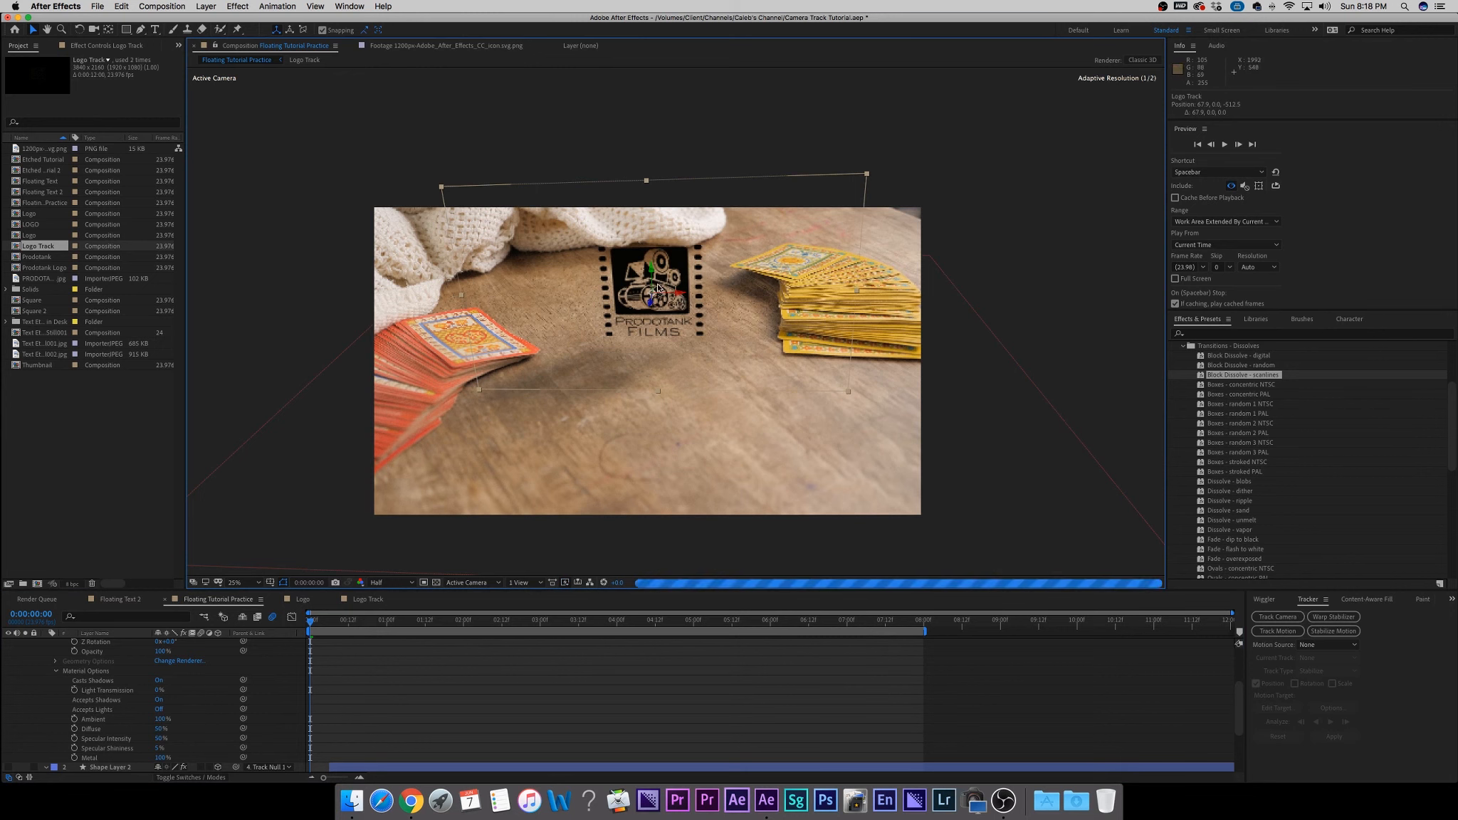
pyautogui.scroll(3, 50, 650)
pyautogui.click(56, 656)
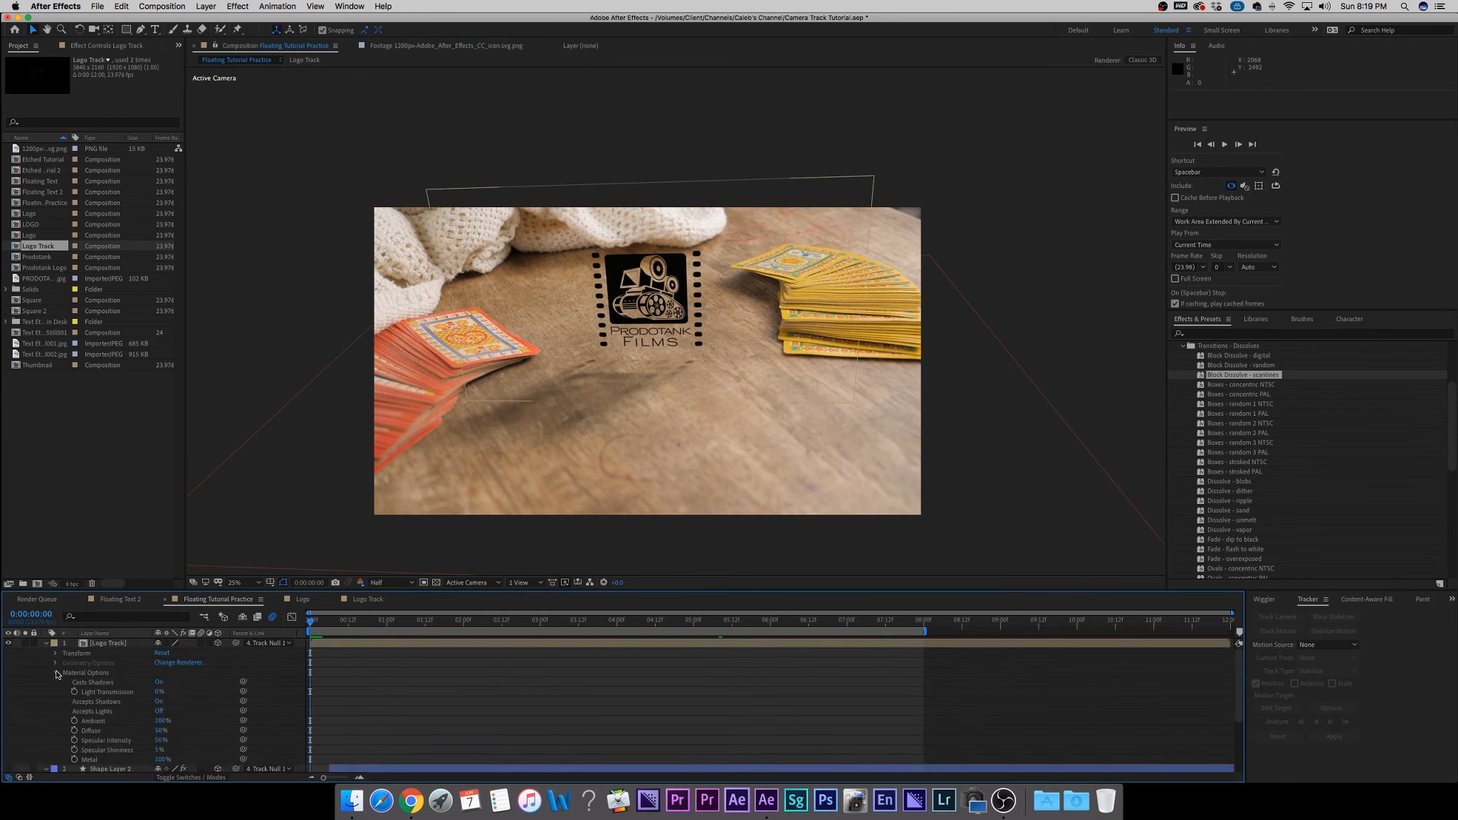
pyautogui.click(56, 673)
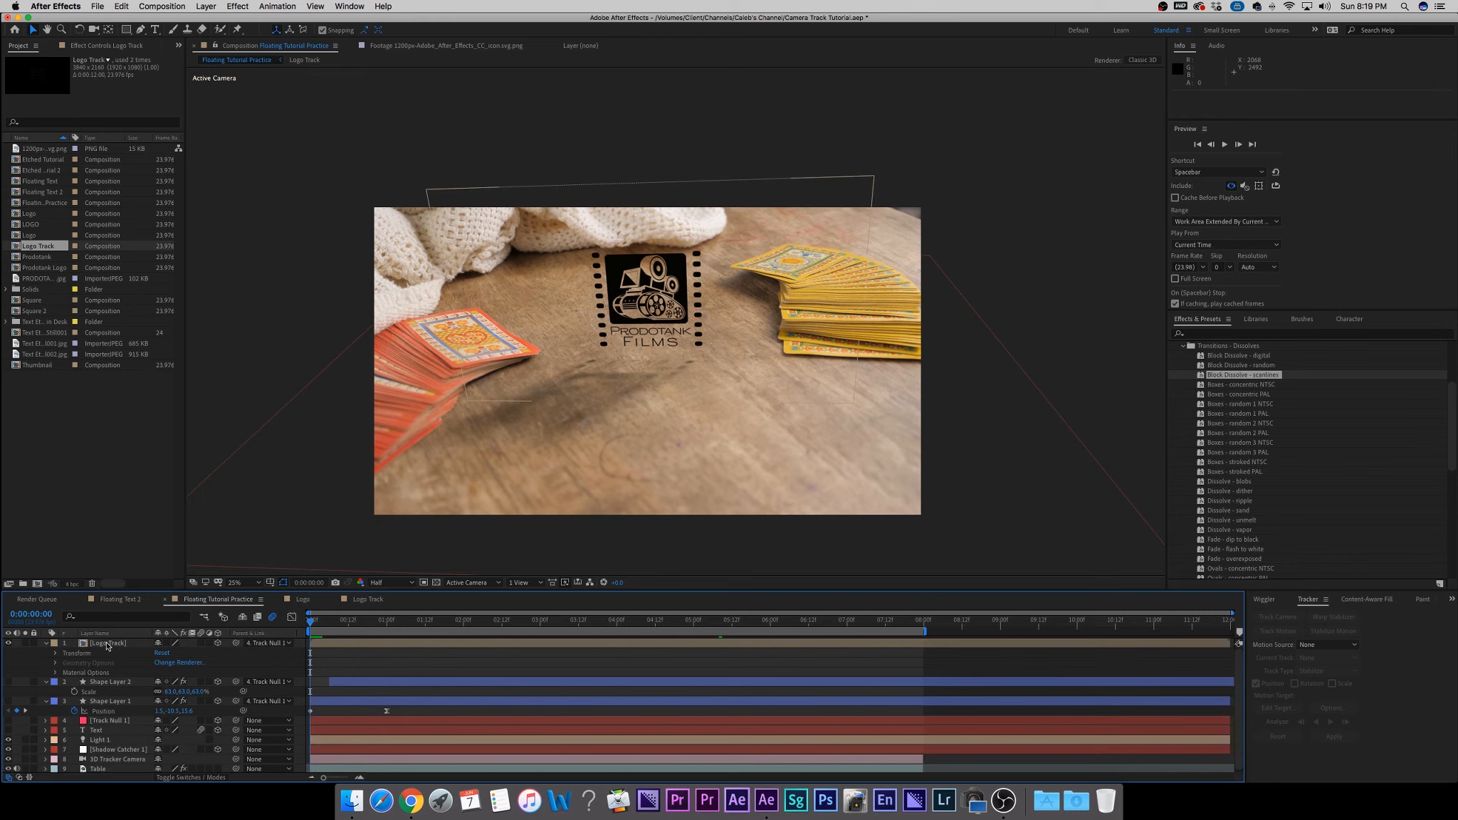
# Keyframe the Logo Track layer's Position and Y Rotation at the first frame, and raise it to Z about -648.8 at 0:00:01:07.
pyautogui.click(56, 652)
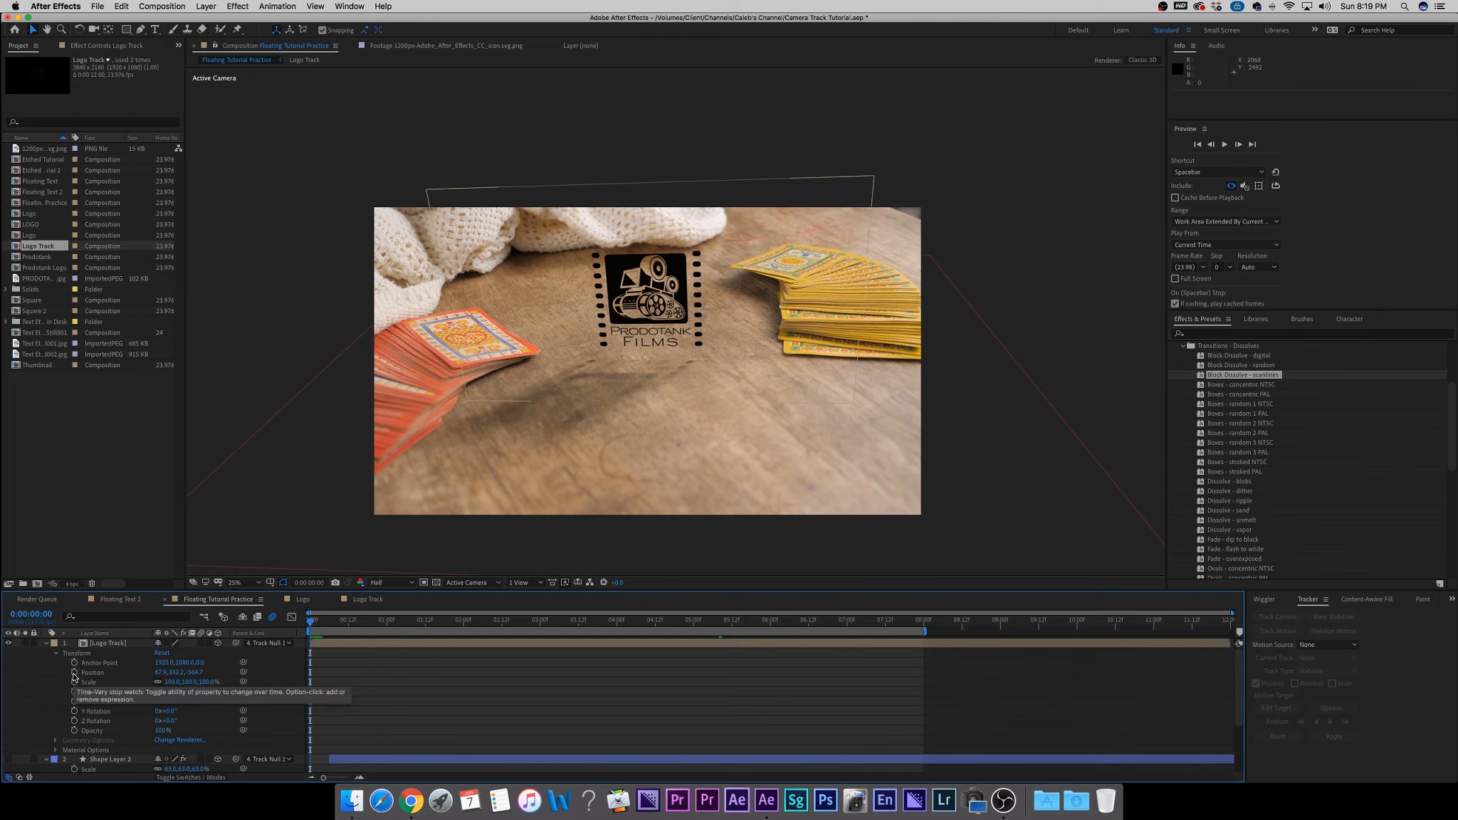
pyautogui.click(74, 672)
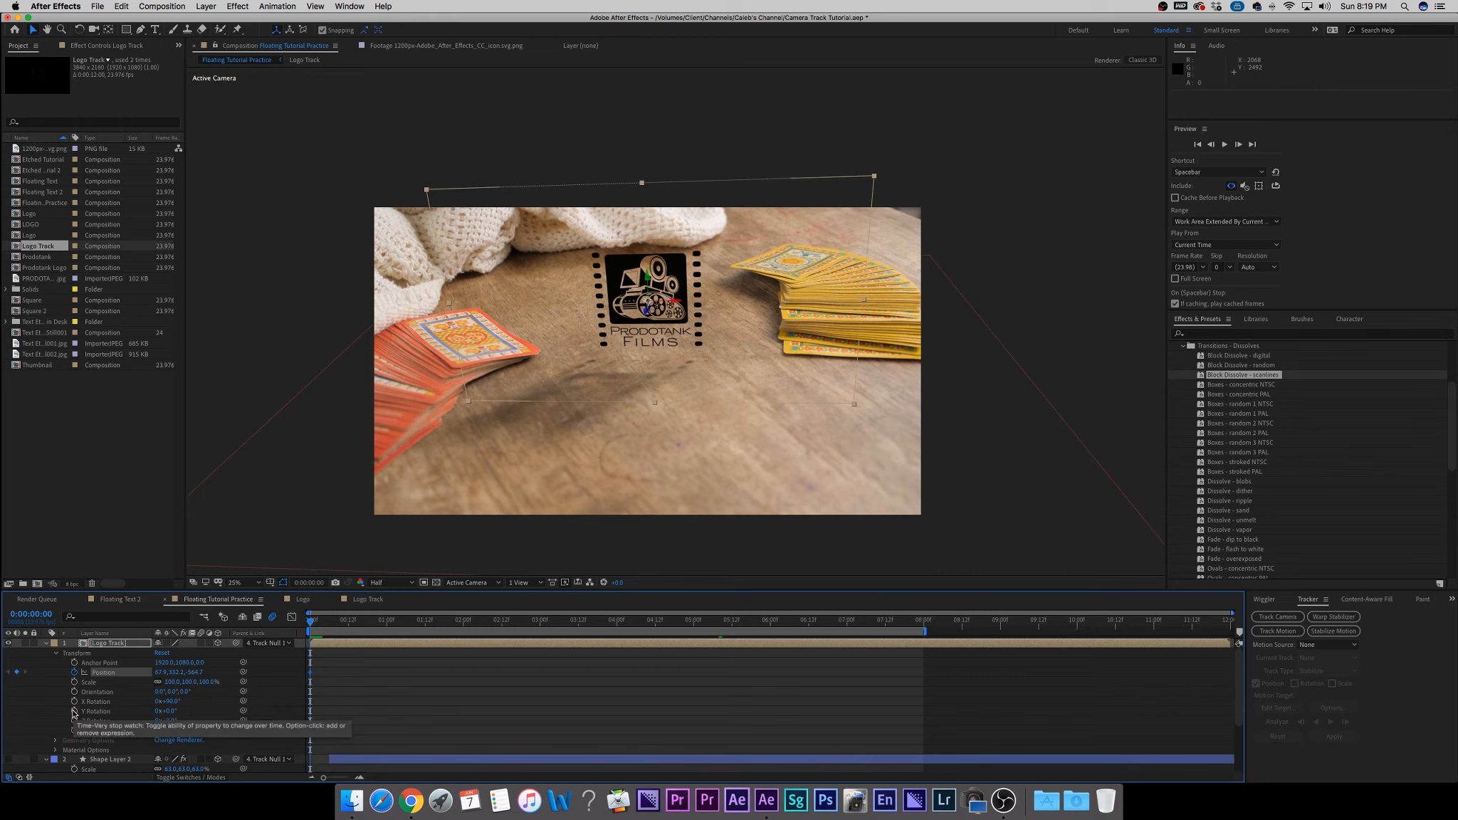
pyautogui.click(74, 711)
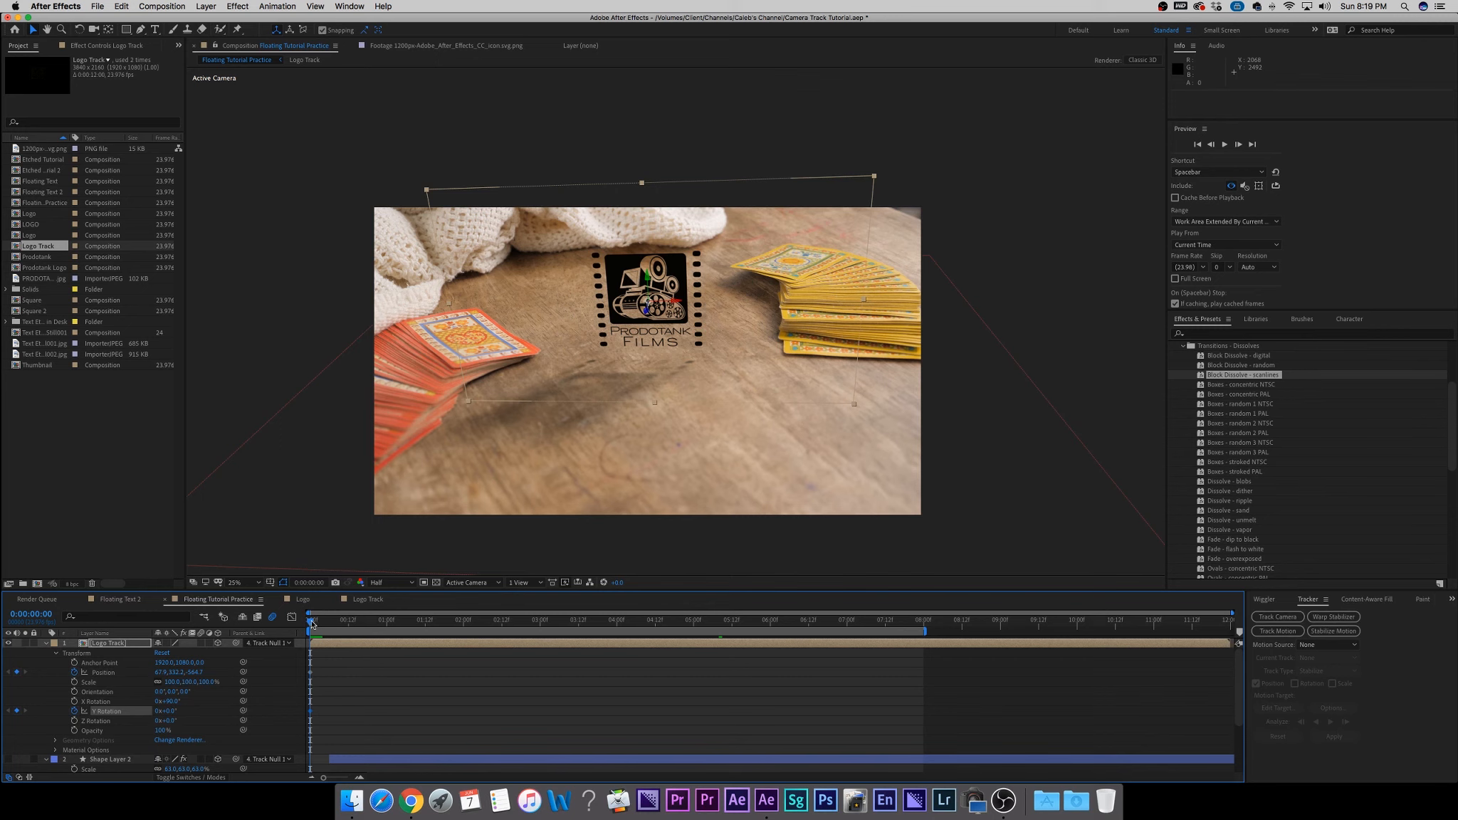
pyautogui.moveTo(312, 624); pyautogui.dragTo(410, 628)
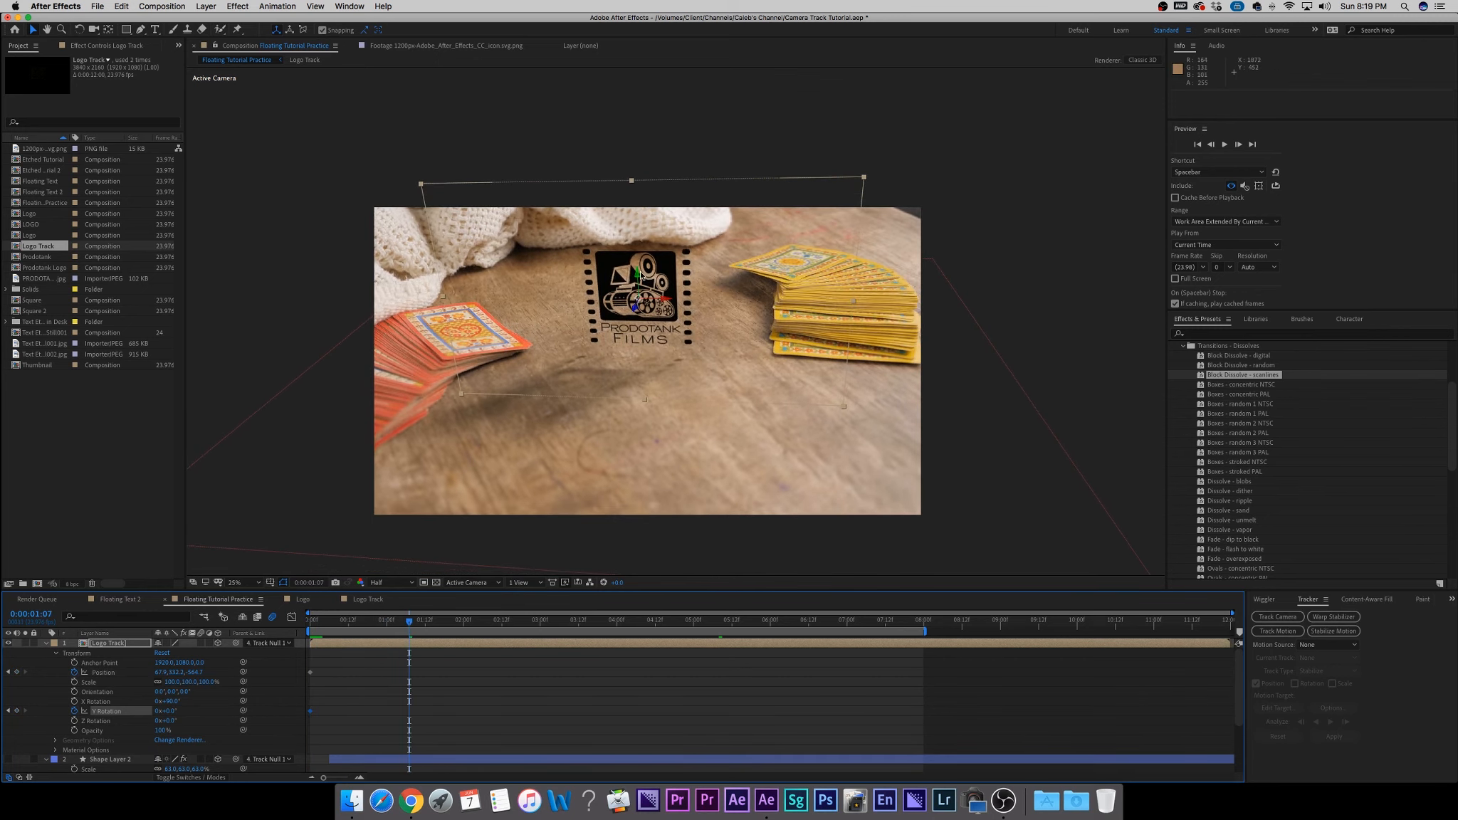
pyautogui.moveTo(637, 274); pyautogui.dragTo(637, 265)
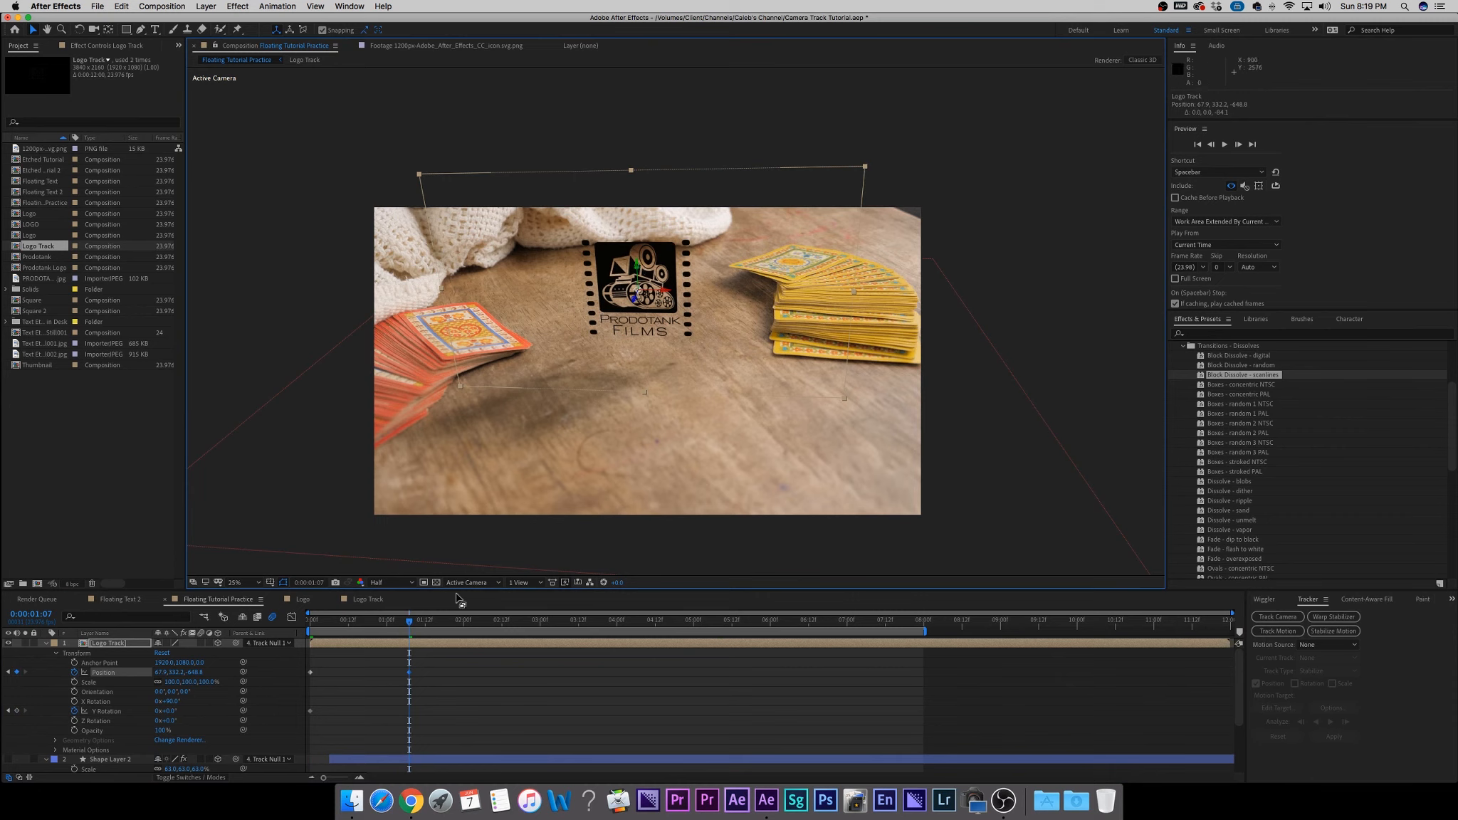
pyautogui.moveTo(635, 266); pyautogui.dragTo(648, 266)
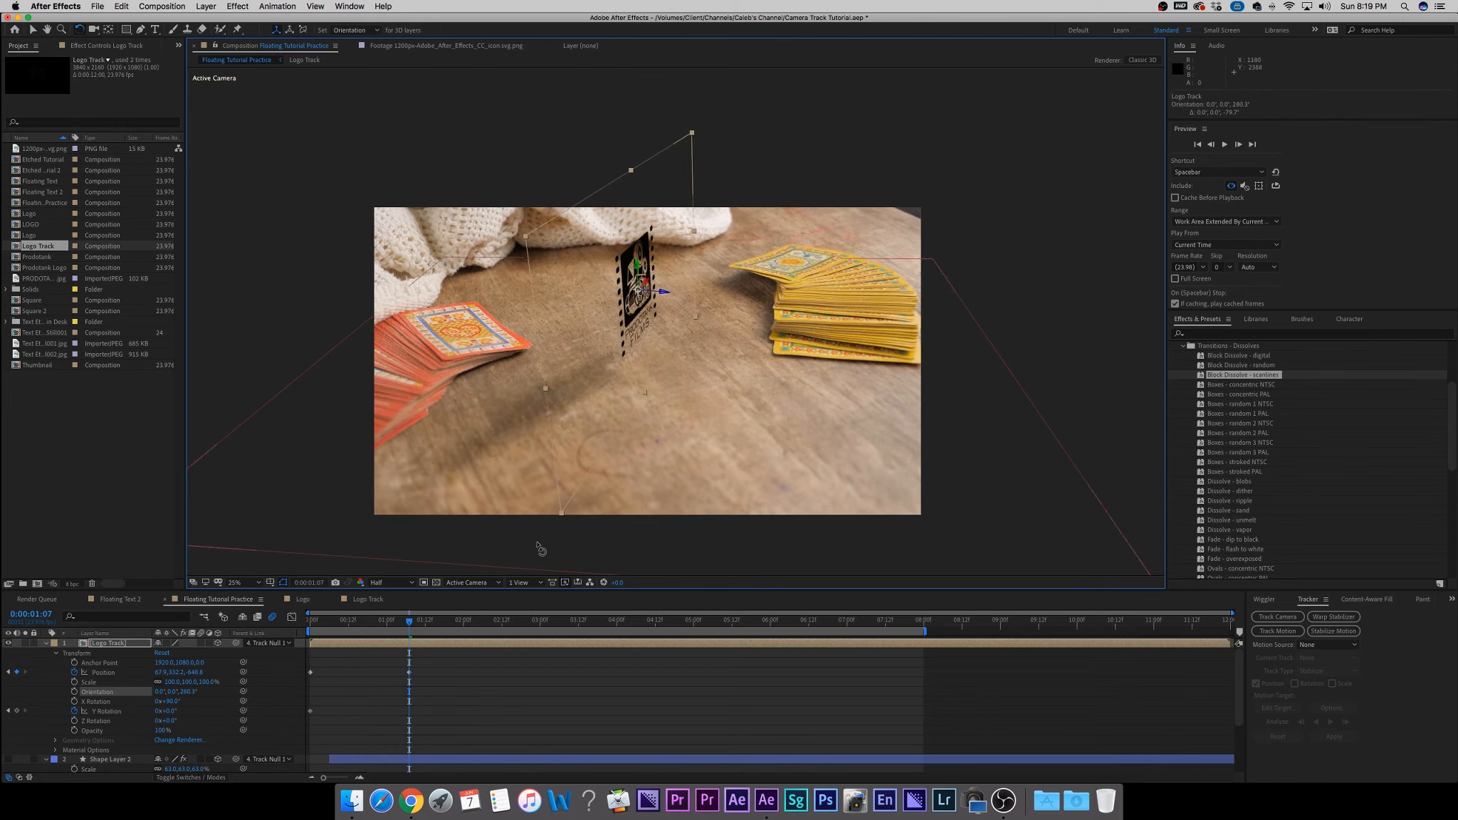
pyautogui.moveTo(399, 624)
pyautogui.mouseDown()
pyautogui.moveTo(370, 628)
pyautogui.moveTo(407, 630)
pyautogui.mouseUp()
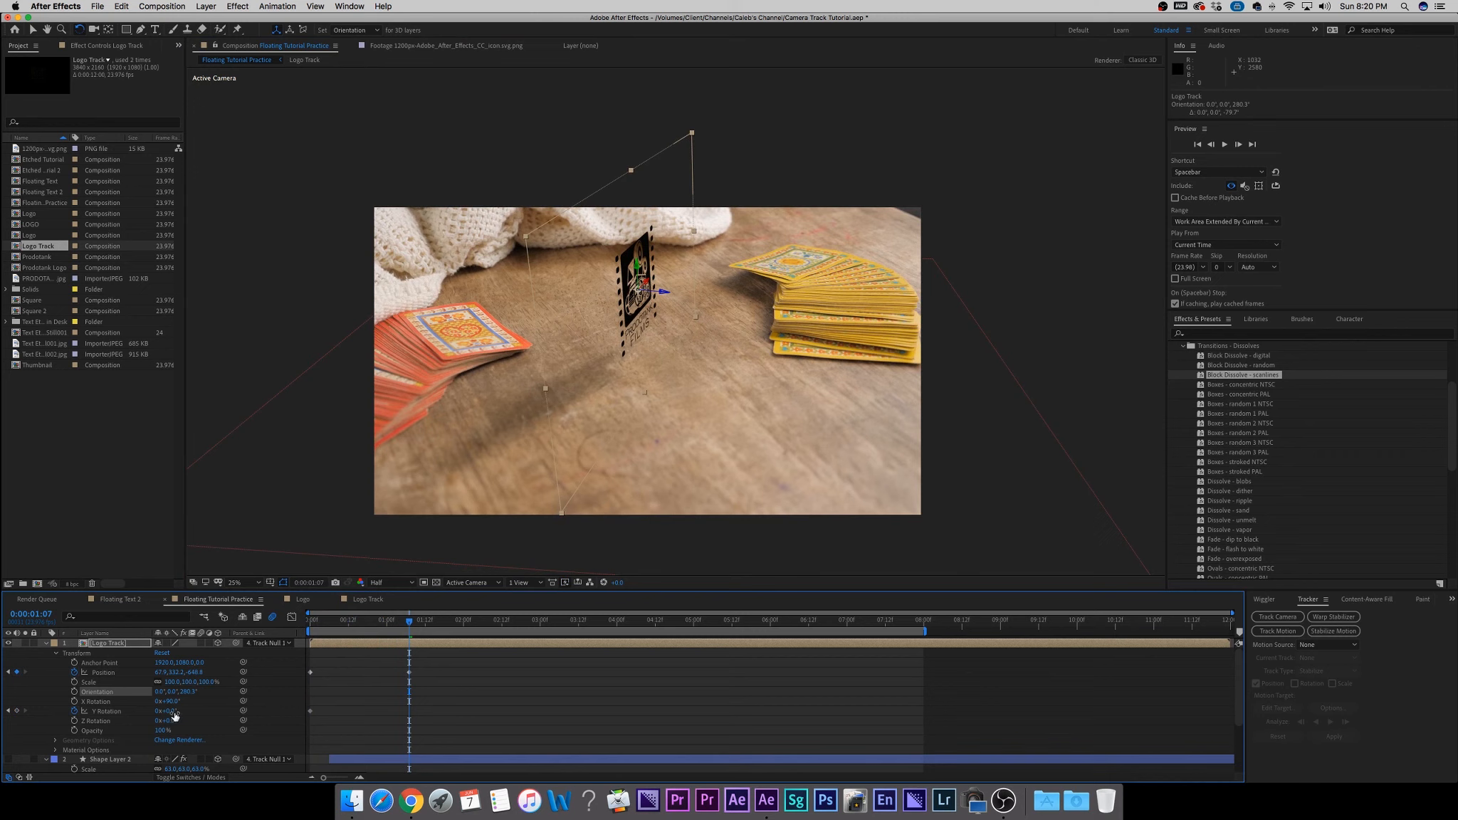
pyautogui.press('super+z')
# Set the Logo Track layer's Y Rotation to about -69° at 0:00:01:07.
pyautogui.moveTo(170, 711); pyautogui.dragTo(133, 717)
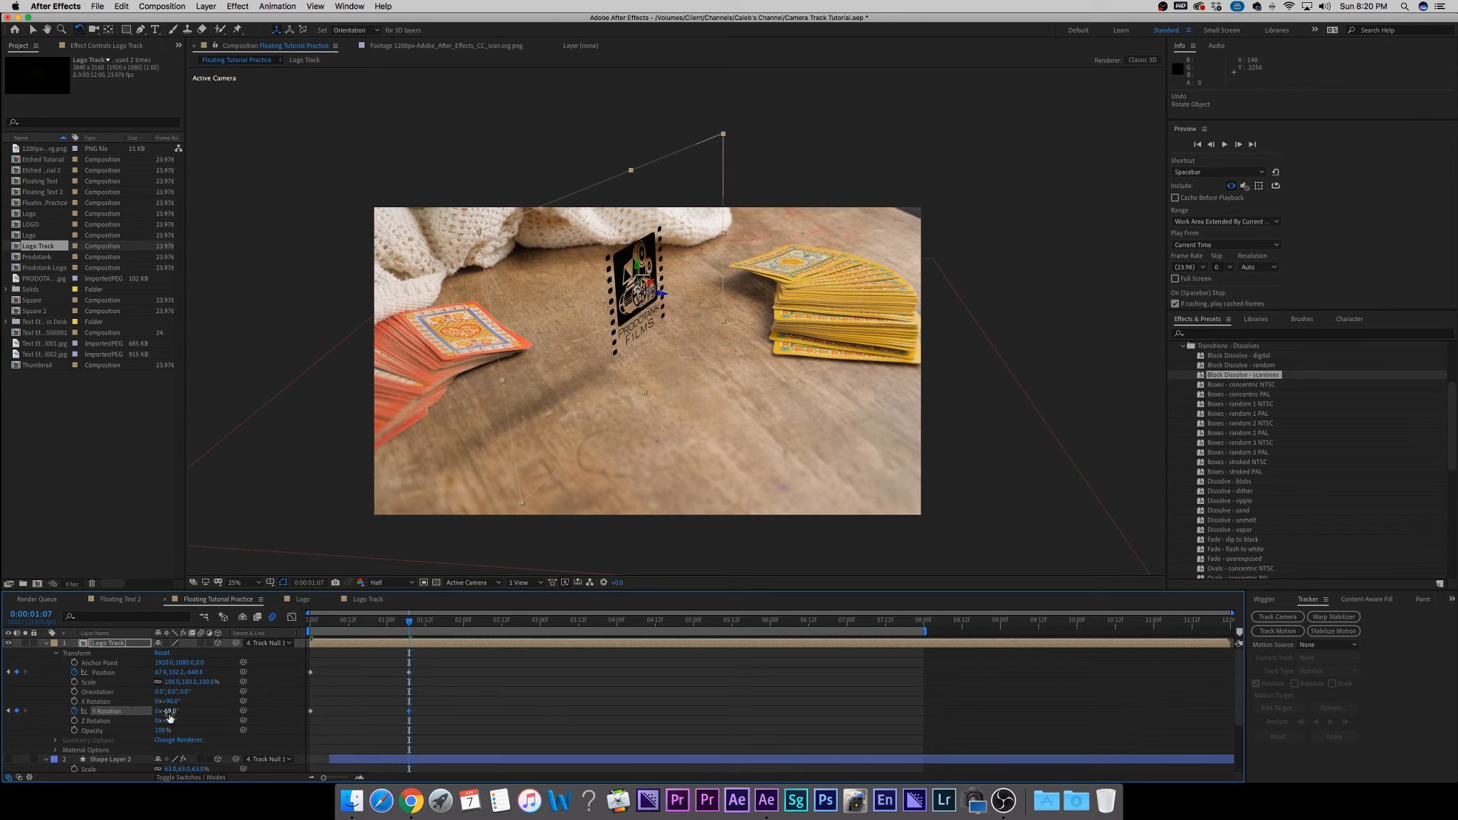
pyautogui.moveTo(407, 622)
pyautogui.mouseDown()
pyautogui.moveTo(309, 622)
pyautogui.moveTo(409, 627)
pyautogui.mouseUp()
pyautogui.click(457, 690)
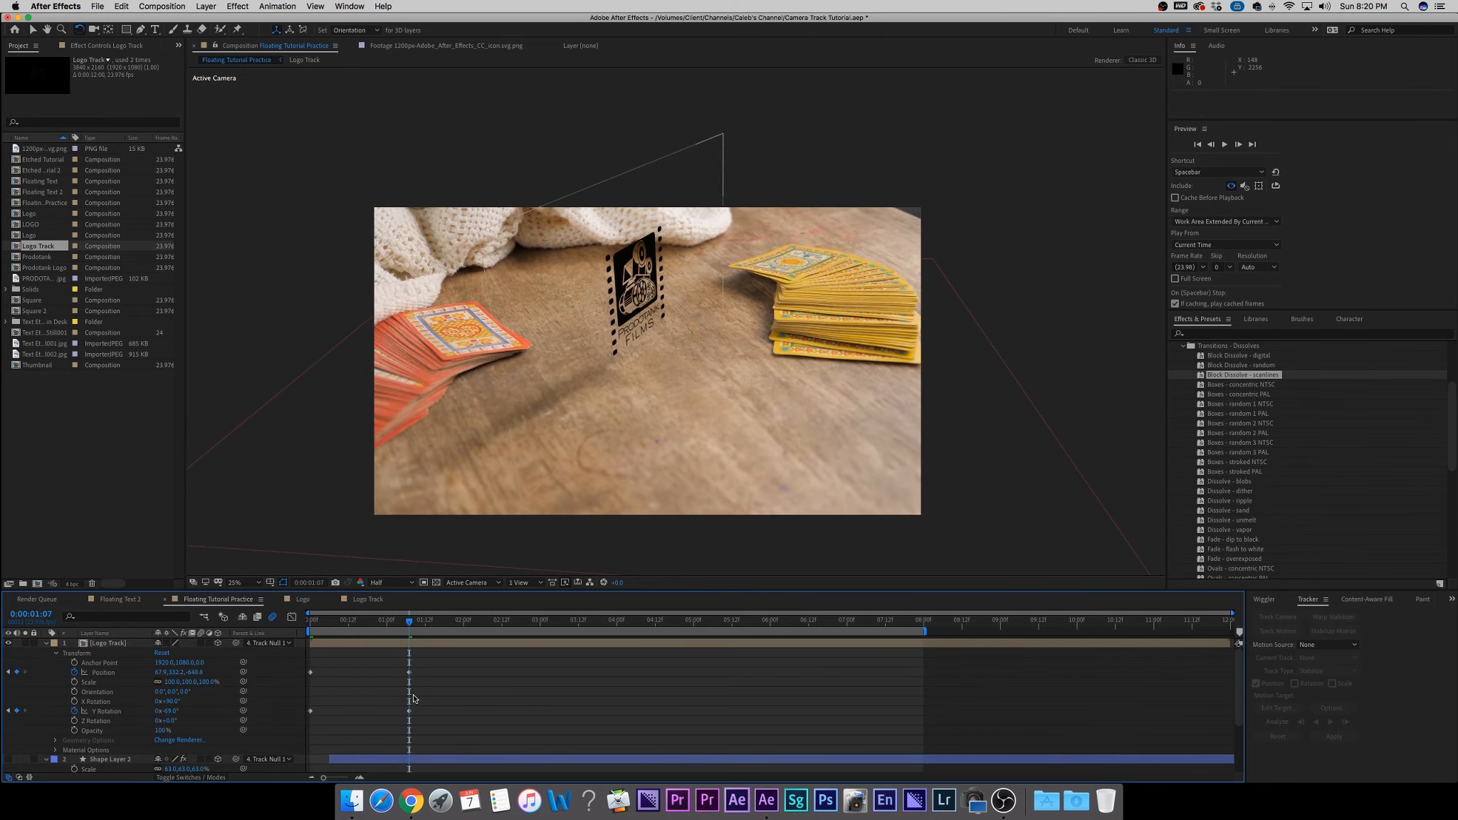
# Add the expression loopOut("continue") to the Logo Track layer's Y Rotation and preview the spin.
pyautogui.keyDown('alt'); pyautogui.click(75, 711); pyautogui.keyUp('alt')
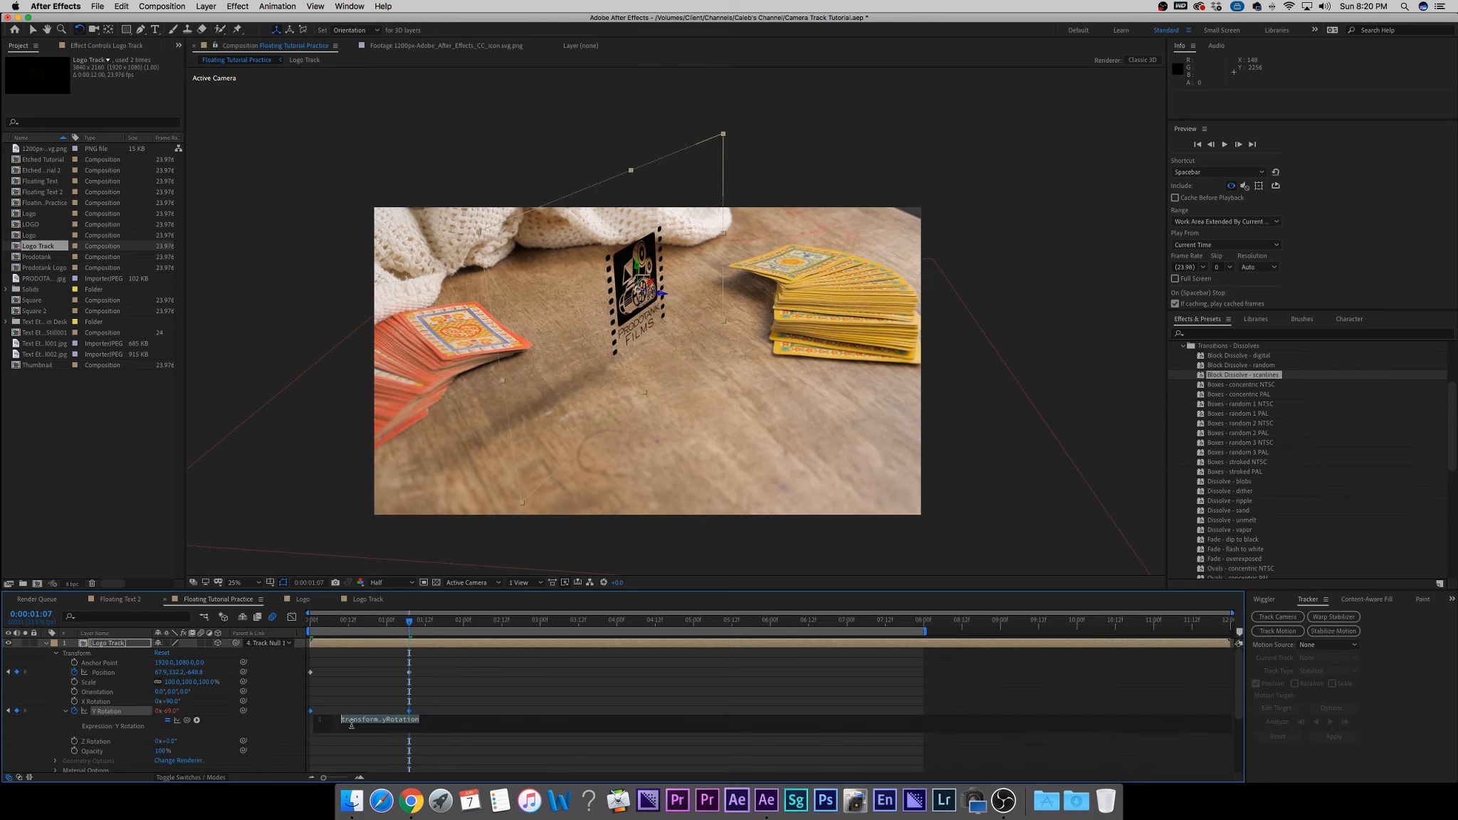
pyautogui.write('loopOut')
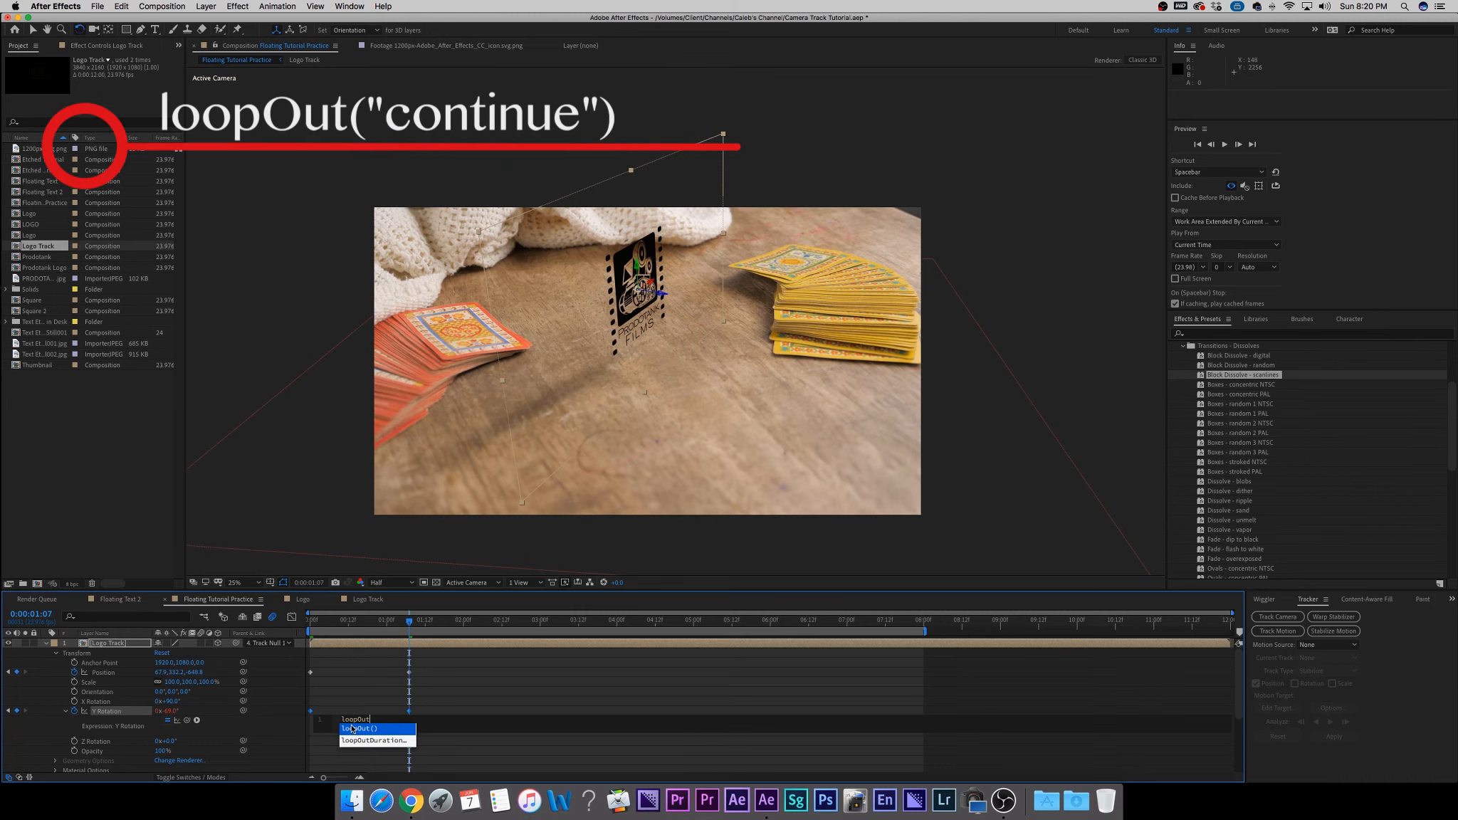
pyautogui.click(352, 728)
pyautogui.write('"')
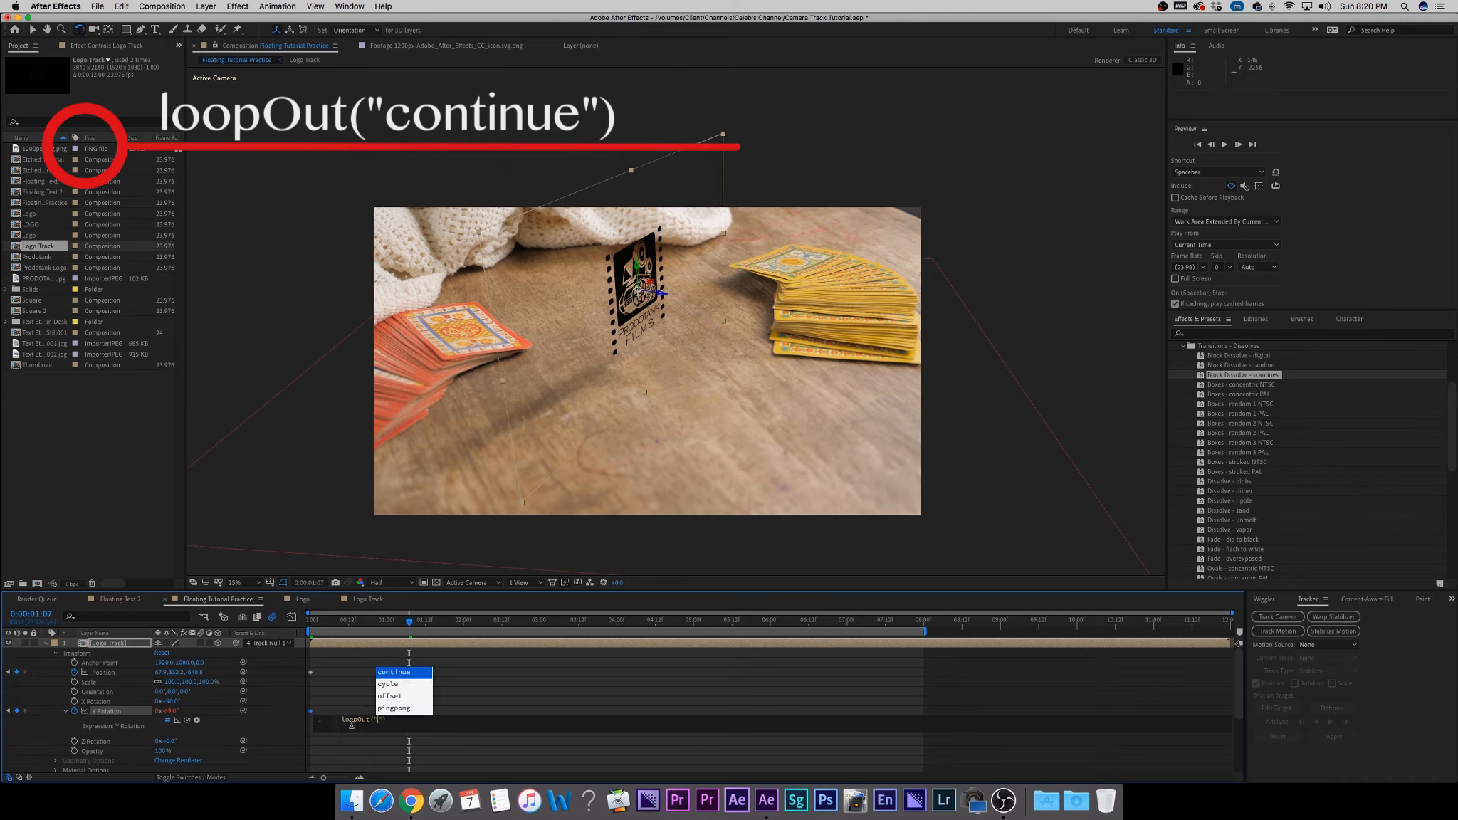
pyautogui.write('continue')
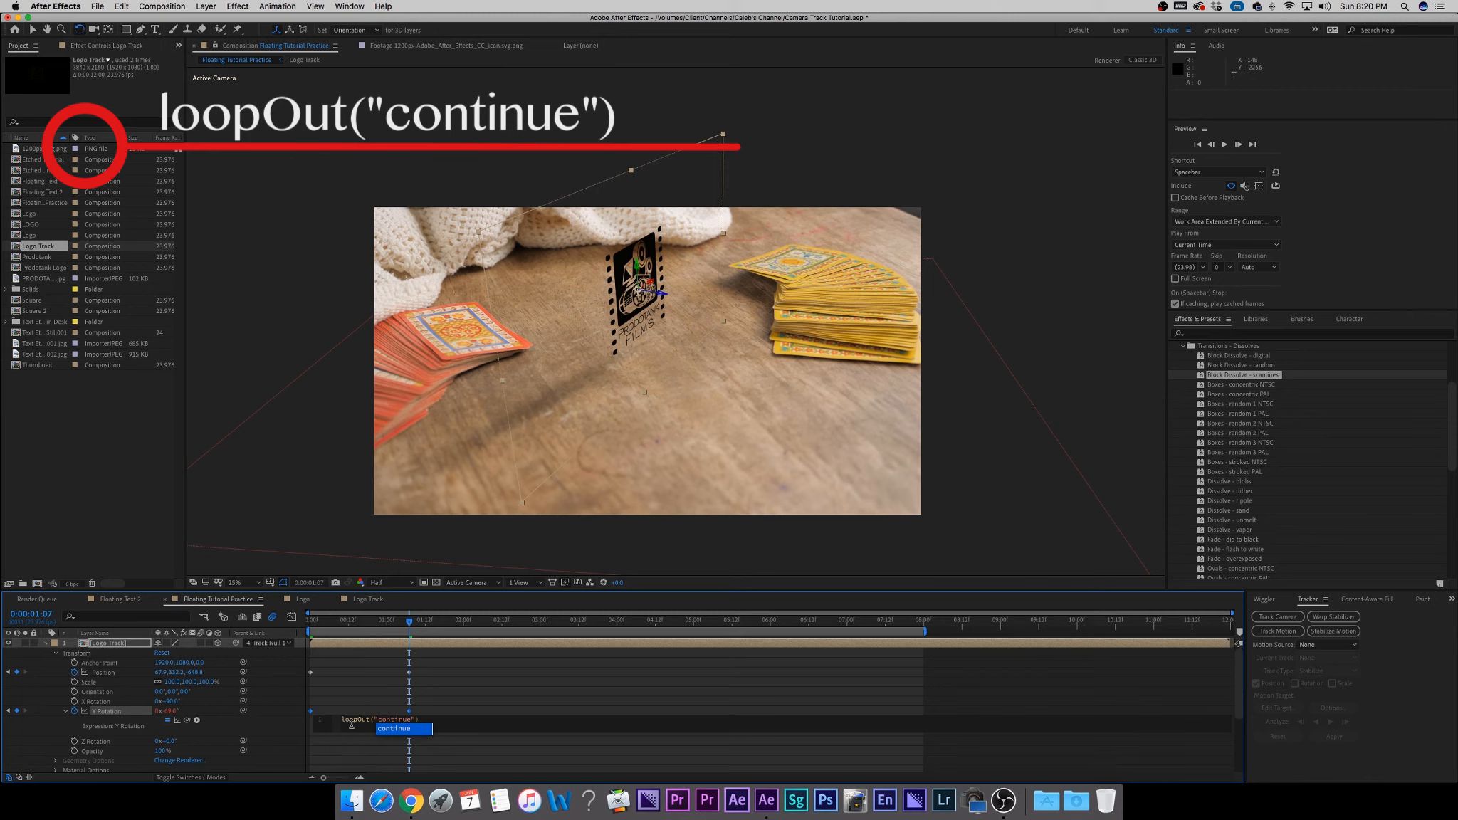
pyautogui.press('Return')
pyautogui.click(359, 741)
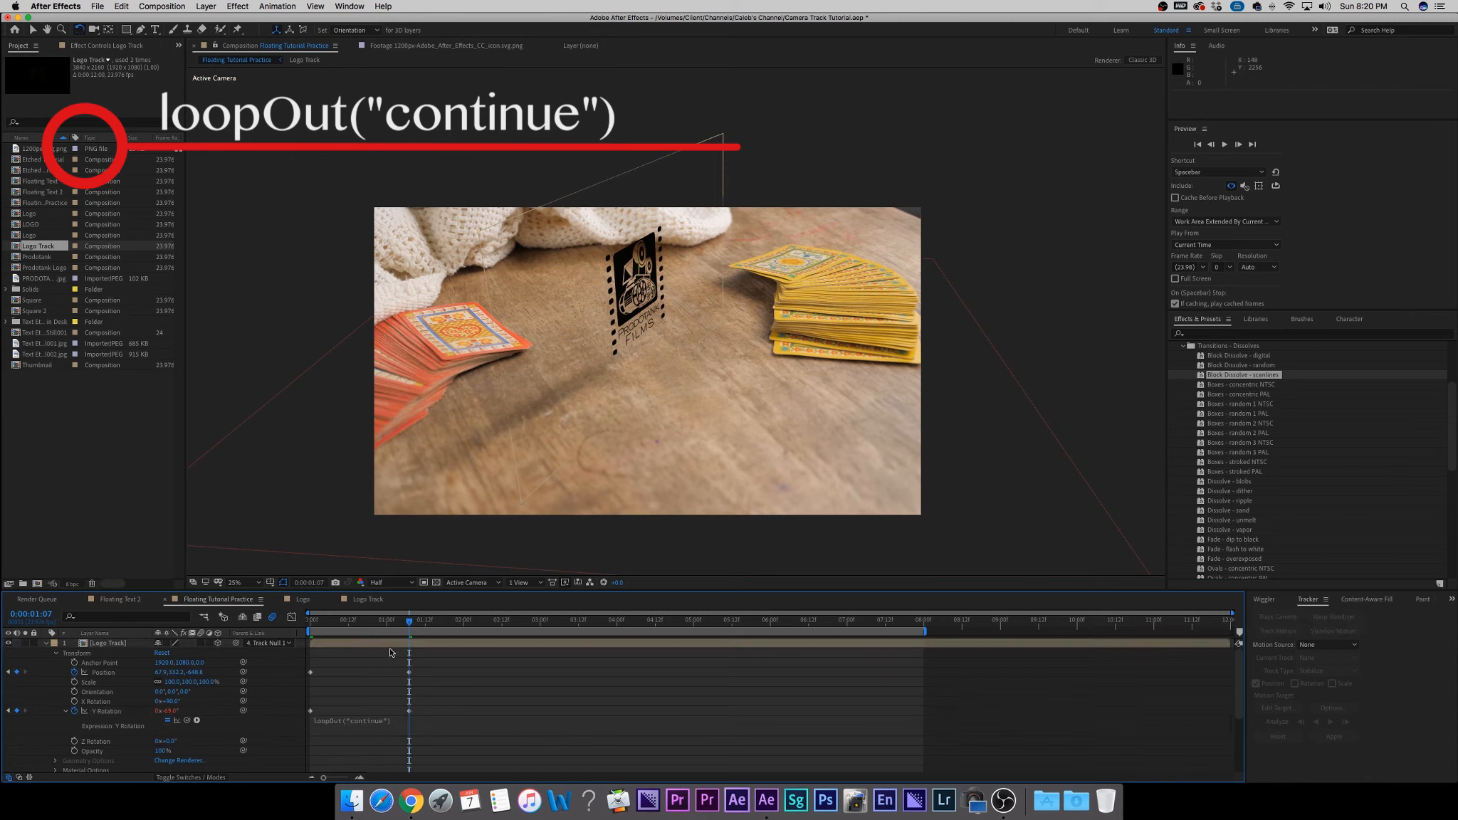
pyautogui.press('space')
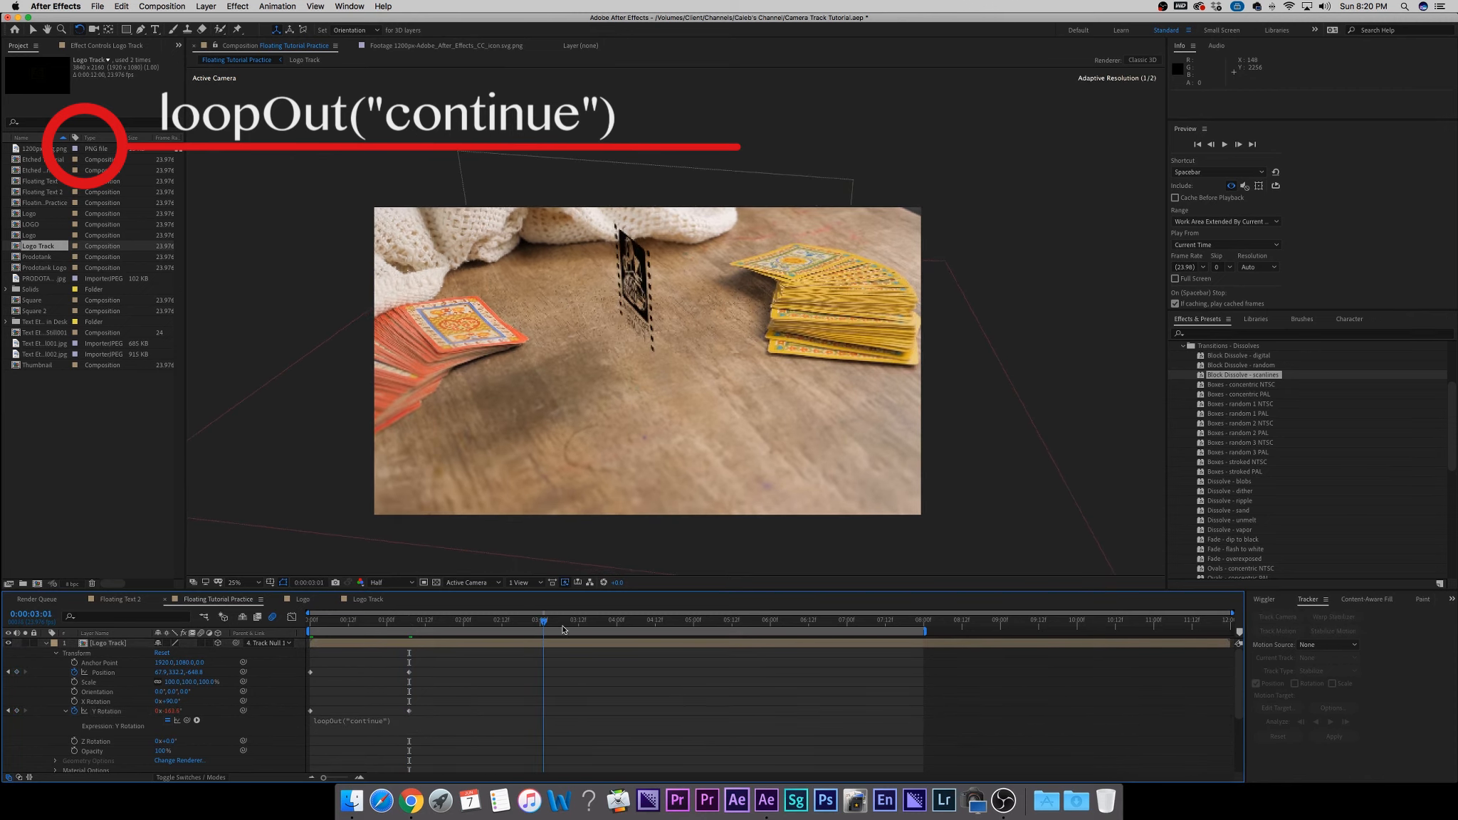
pyautogui.press('space')
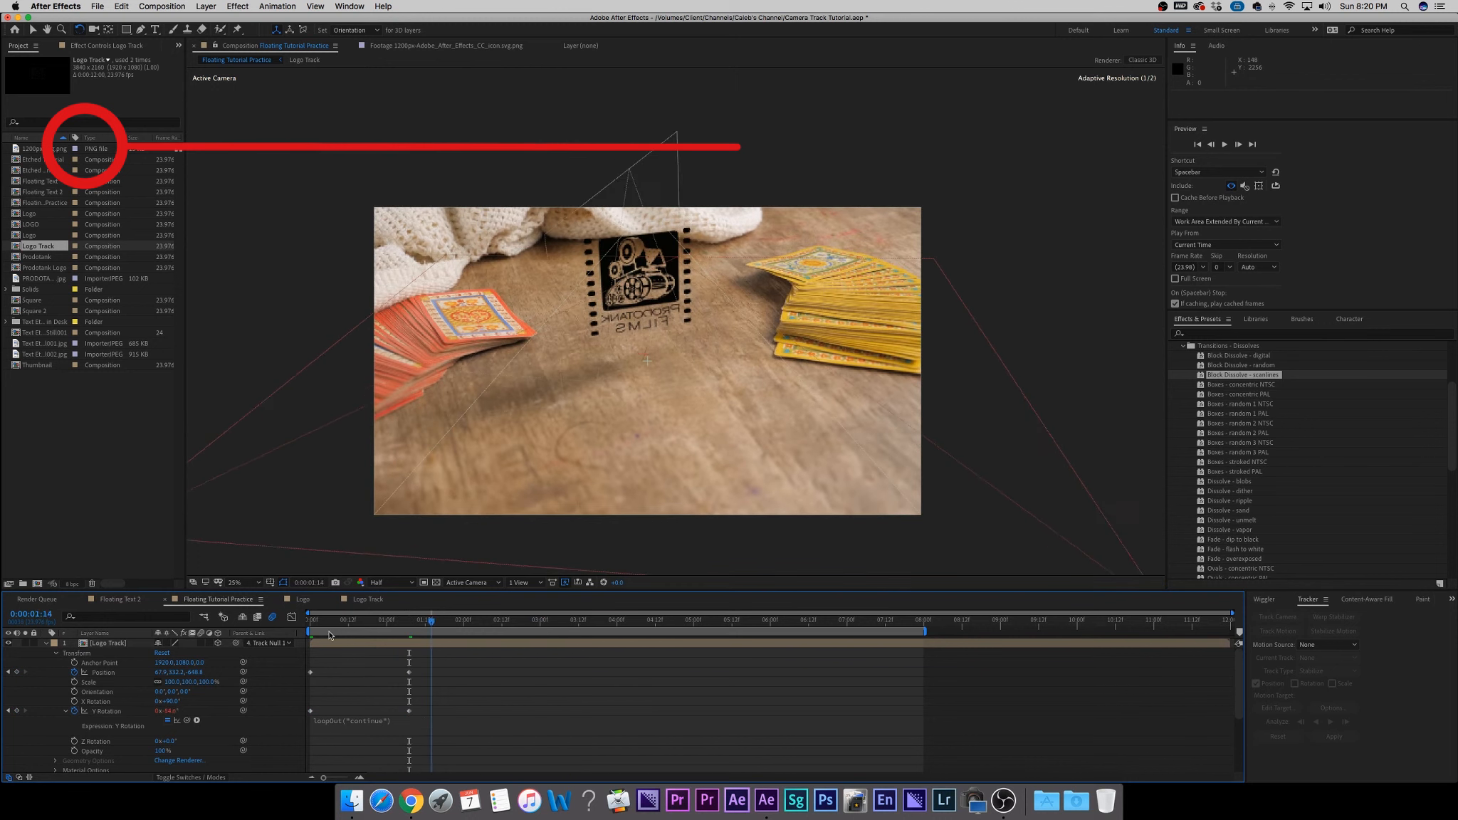
# Add the expression loopOut("pingpong") to the Logo Track layer's Position and preview the floating motion.
pyautogui.moveTo(412, 640); pyautogui.dragTo(409, 640)
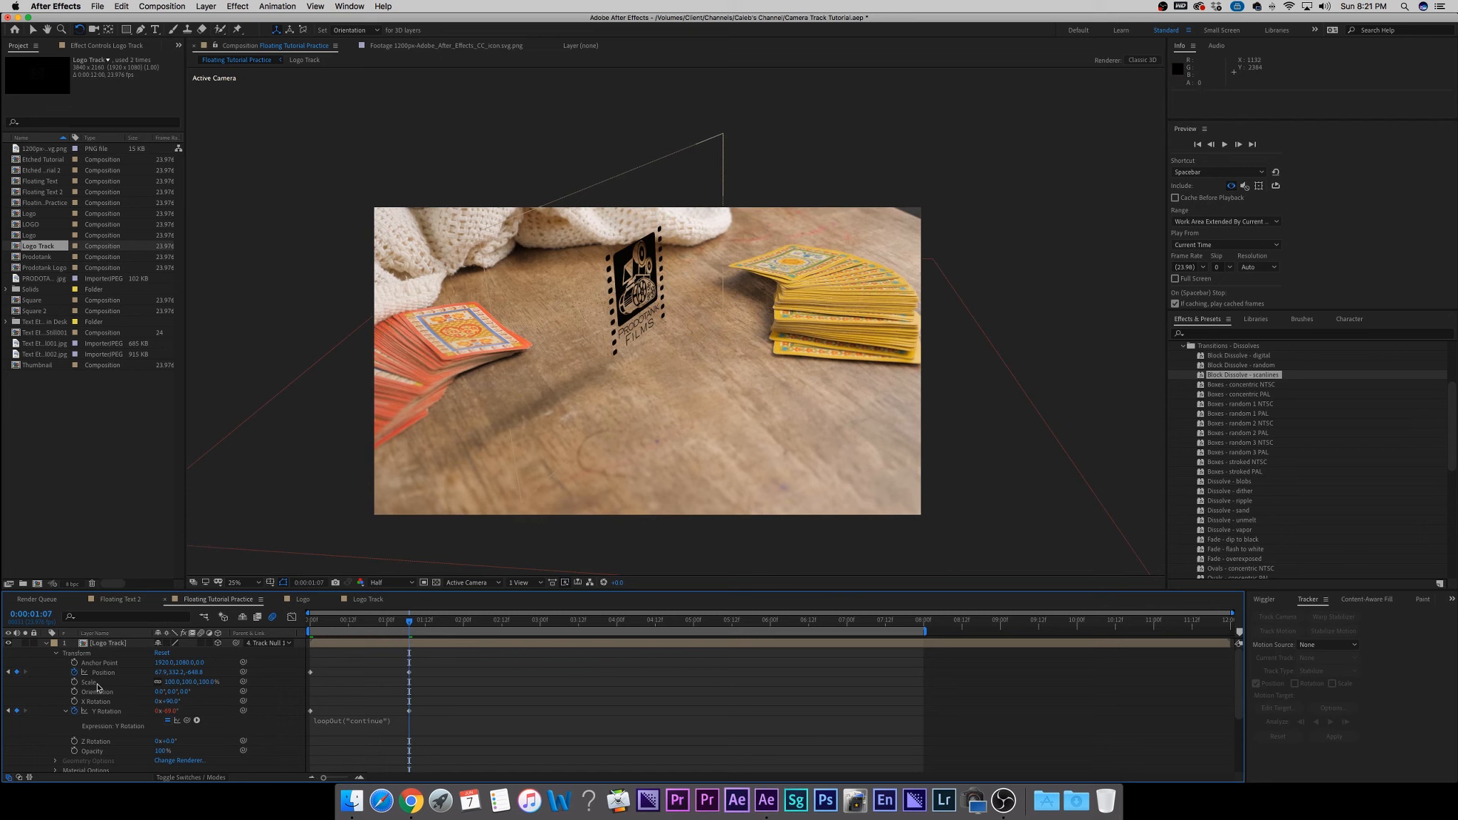
pyautogui.keyDown('alt'); pyautogui.click(75, 673); pyautogui.keyUp('alt')
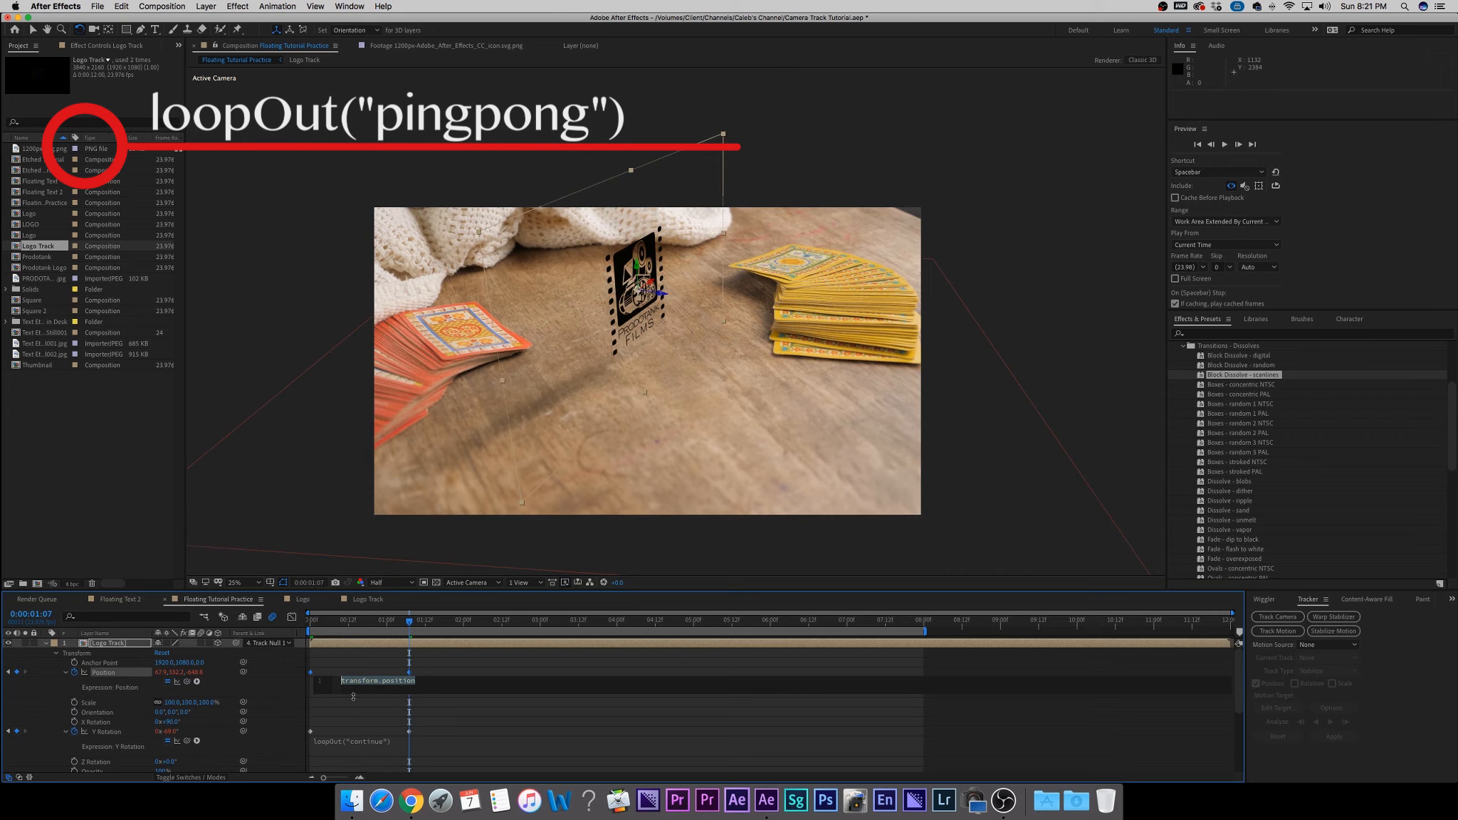
pyautogui.write('loopOut')
pyautogui.press('Return')
pyautogui.write('"pingpong")')
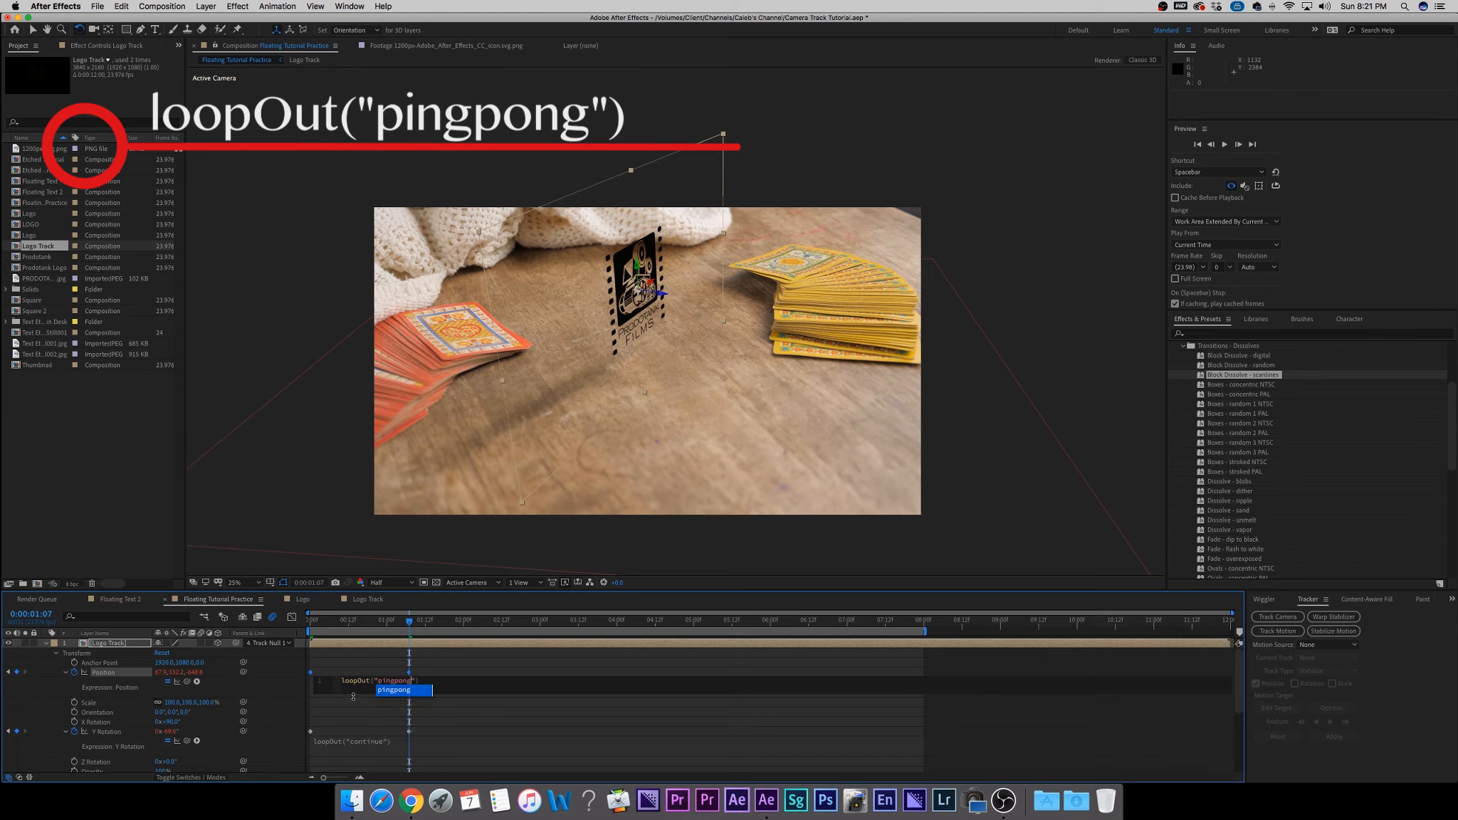
pyautogui.click(473, 713)
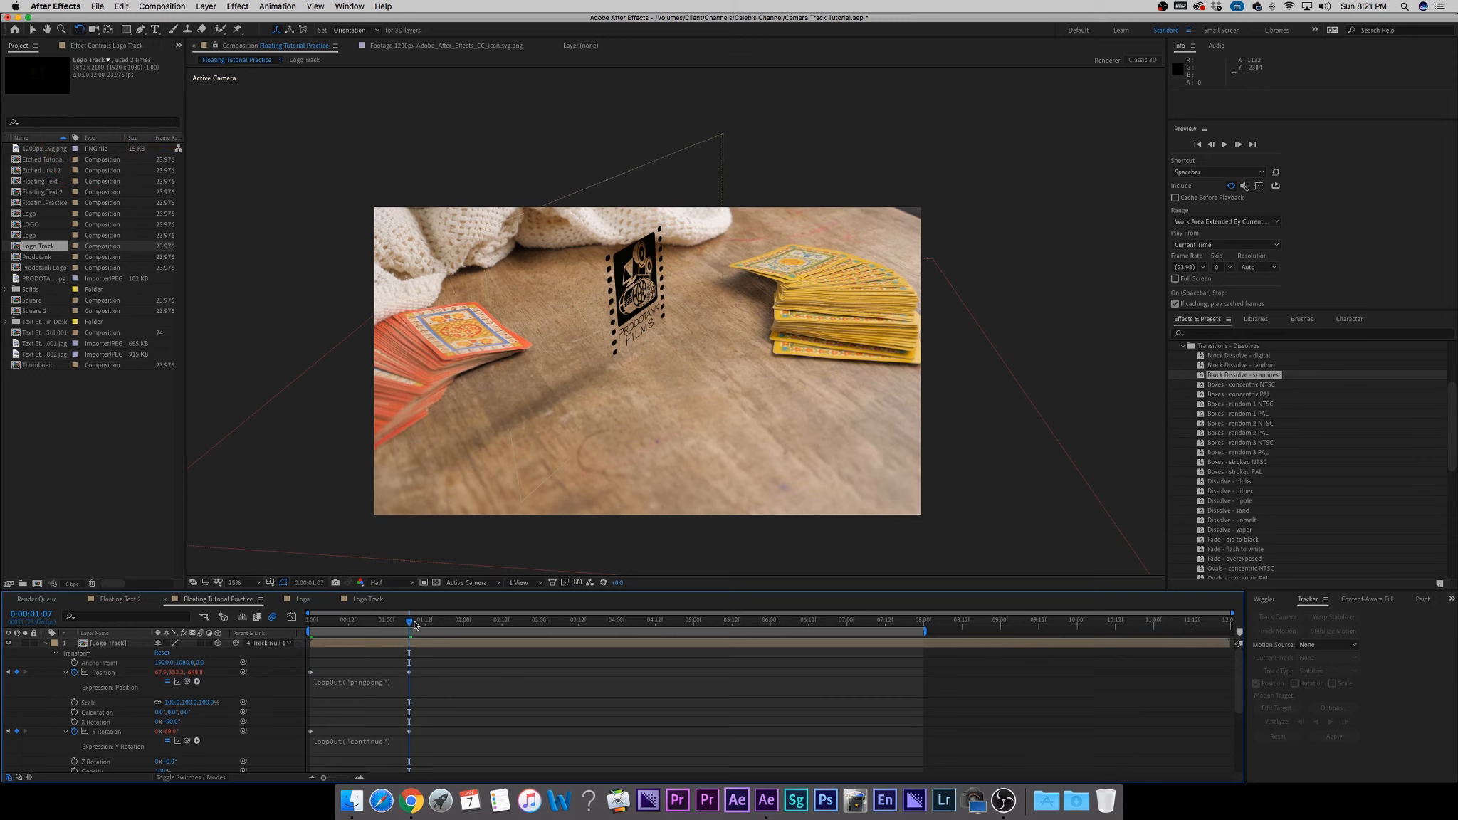
pyautogui.moveTo(411, 624); pyautogui.dragTo(428, 623)
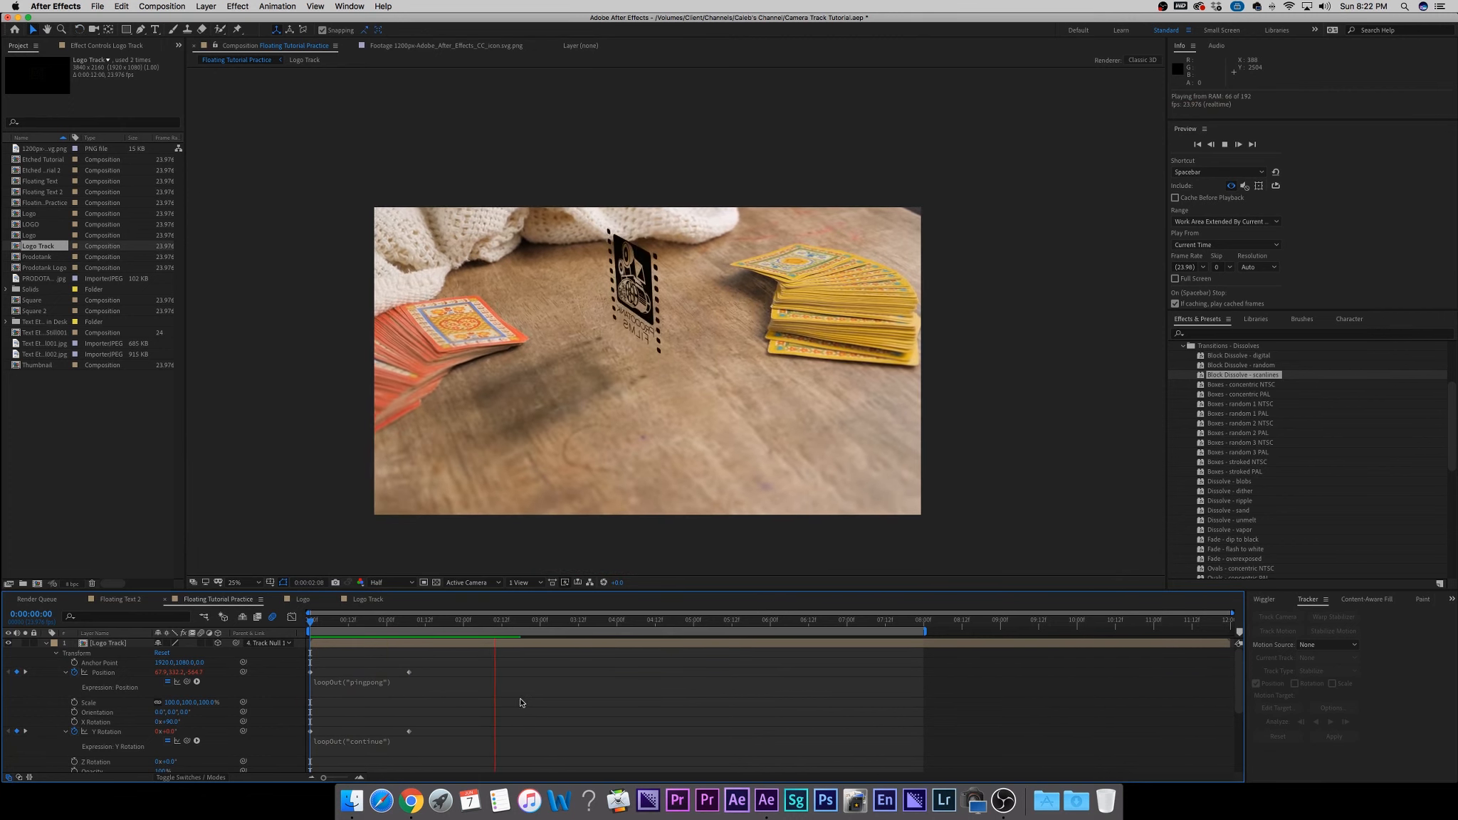
pyautogui.press('space')
# Apply Easy Ease to both Position keyframes of the Logo Track layer and enable its motion blur, checking the result in a preview.
pyautogui.moveTo(438, 667); pyautogui.dragTo(330, 684)
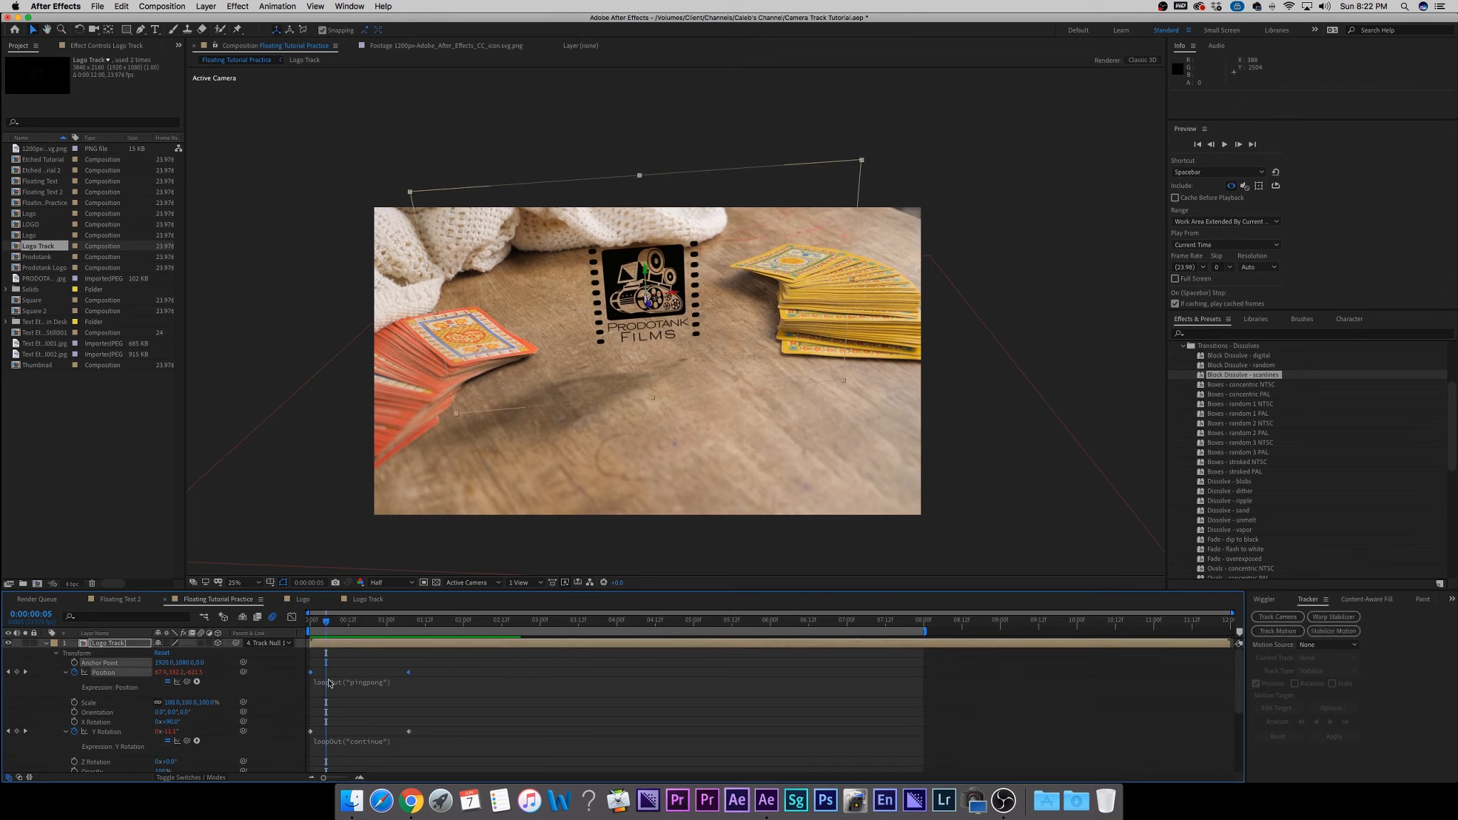
pyautogui.click(429, 682)
pyautogui.moveTo(327, 625); pyautogui.dragTo(284, 630)
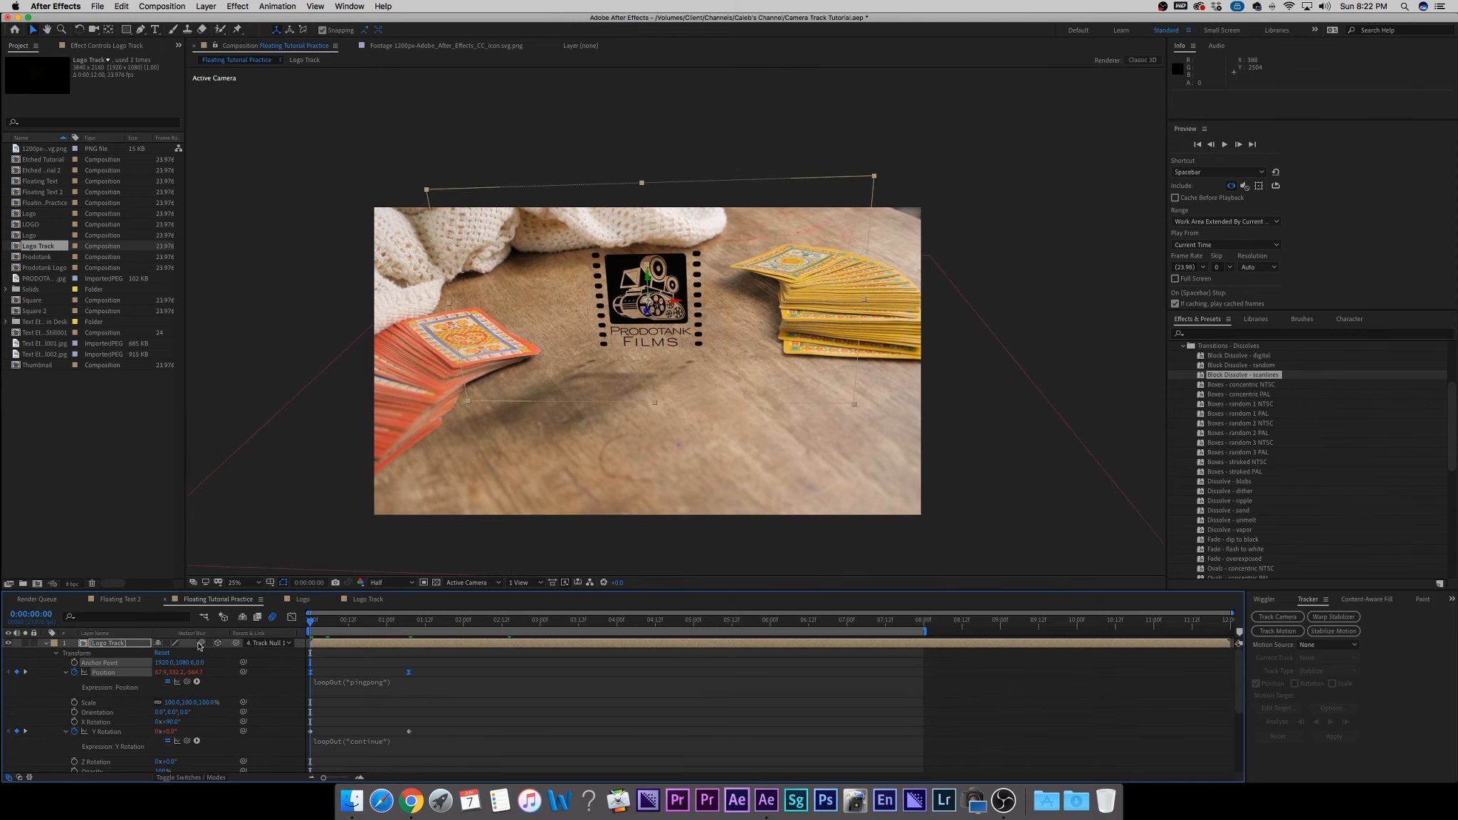
pyautogui.click(519, 709)
pyautogui.press('space')
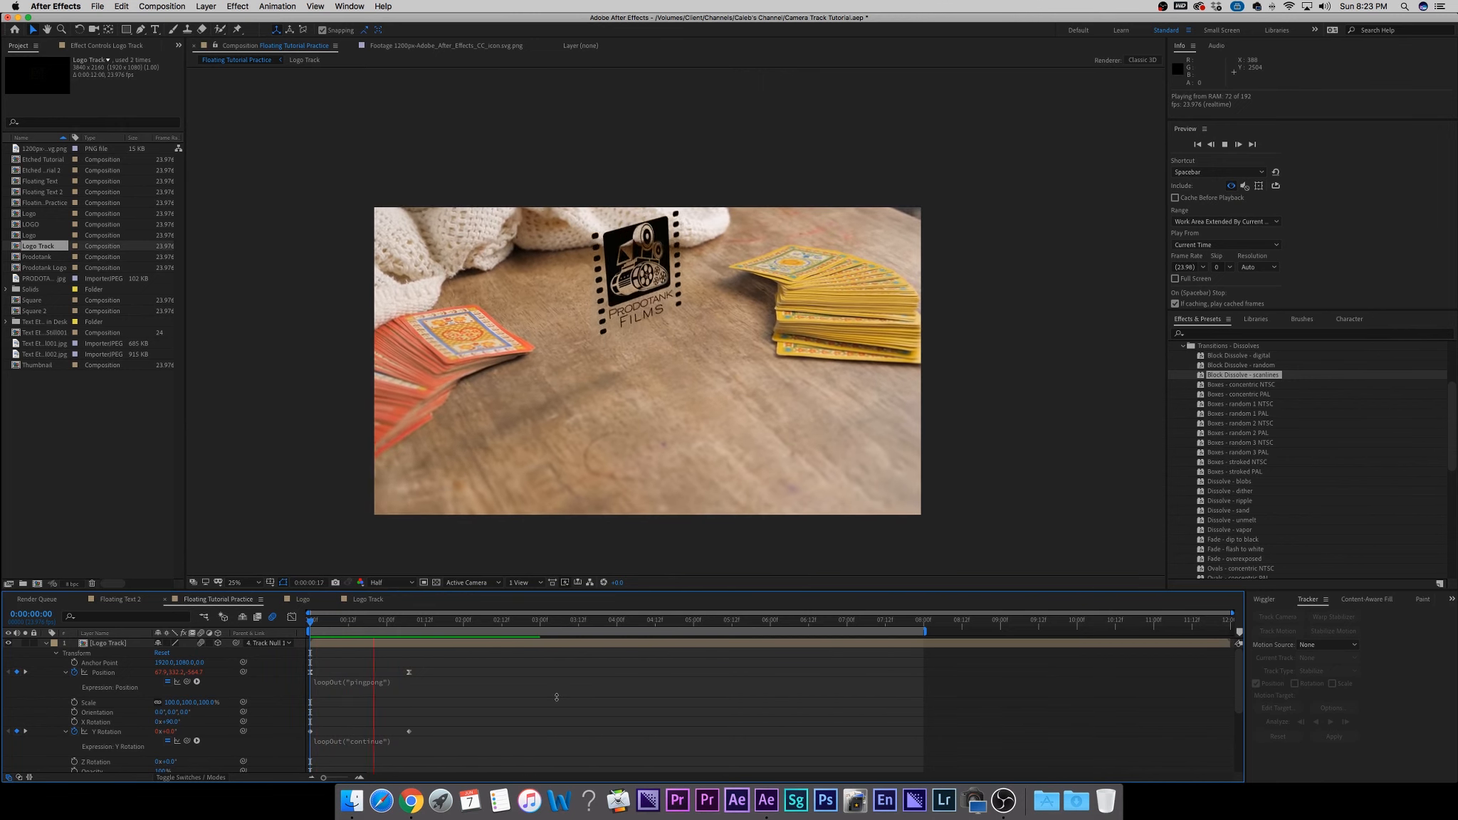
pyautogui.press('space')
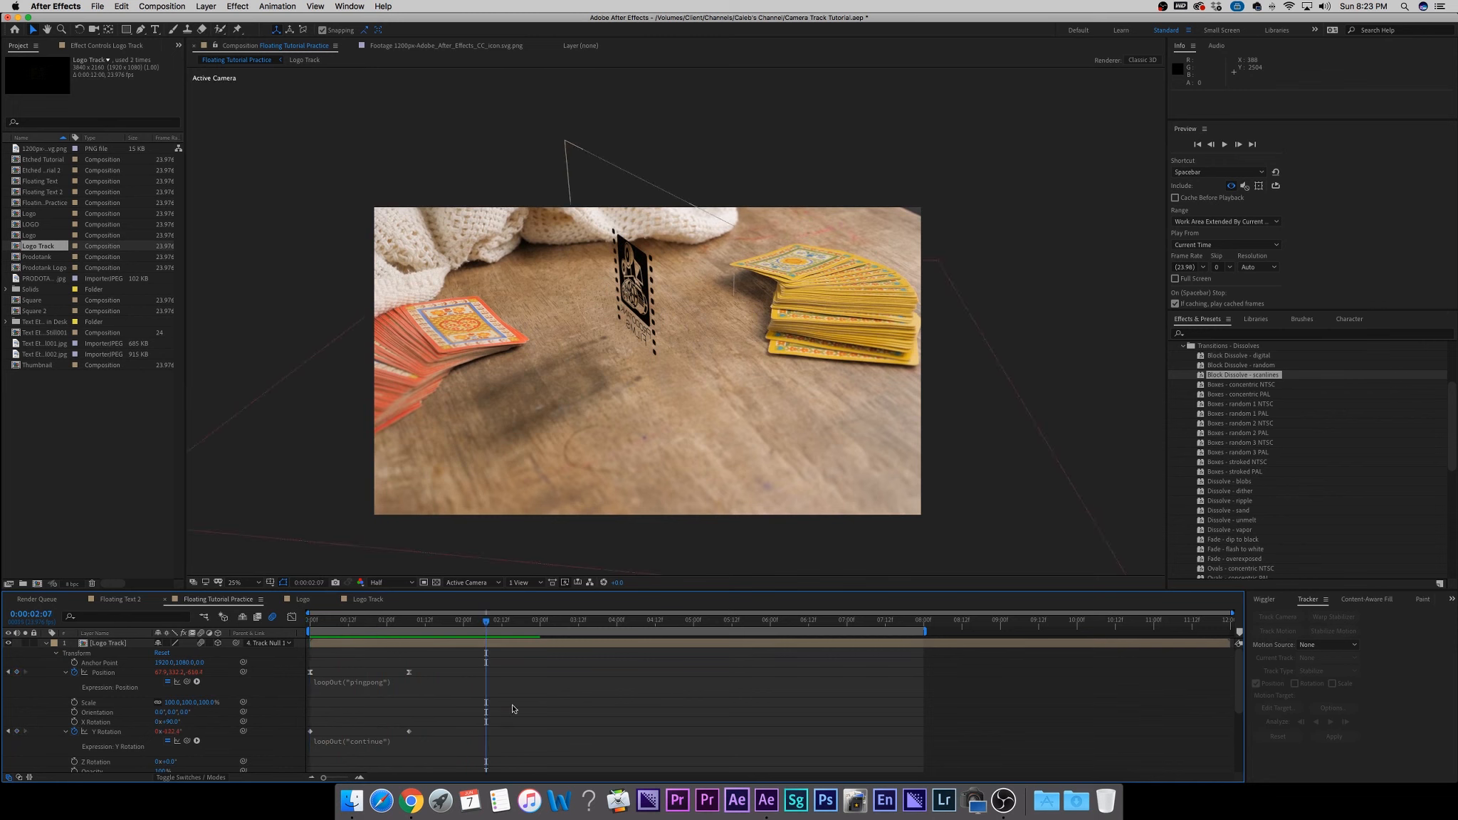
pyautogui.click(47, 645)
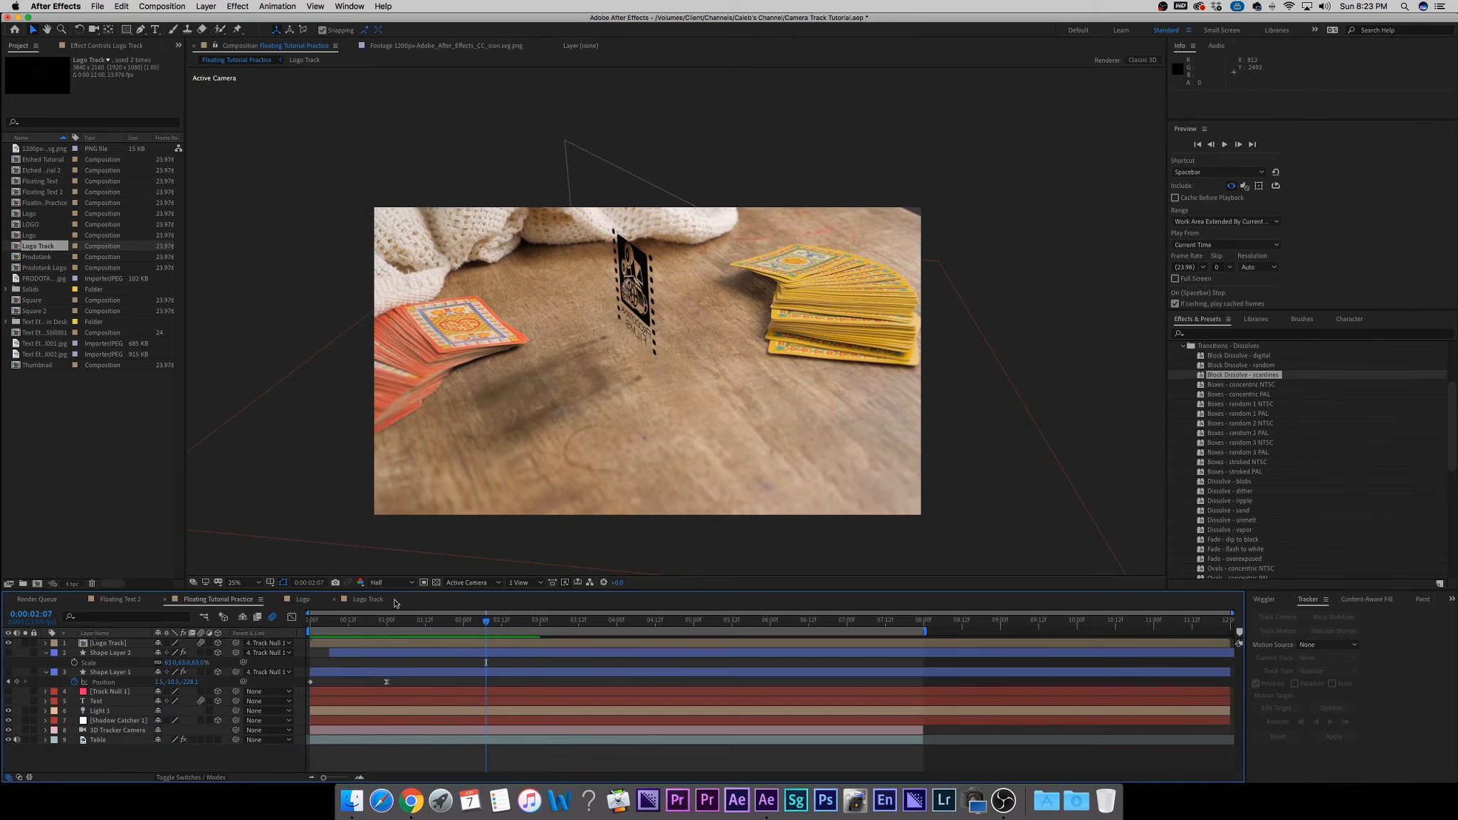
# Create a text layer from the Table layer's 3D Camera Tracker points, on the tabletop between the logo and the yellow cards.
pyautogui.click(104, 741)
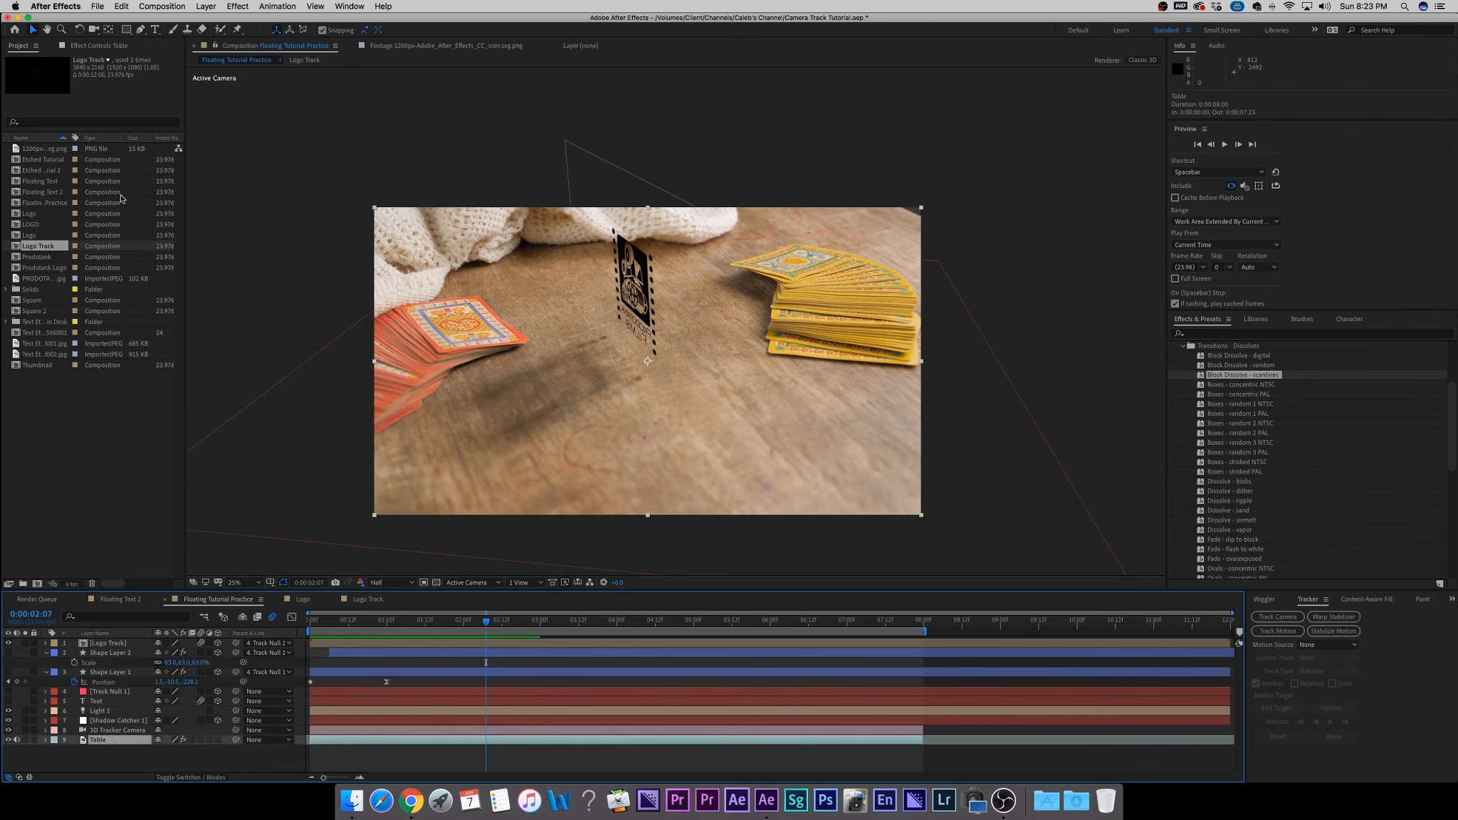
pyautogui.click(96, 46)
pyautogui.click(39, 71)
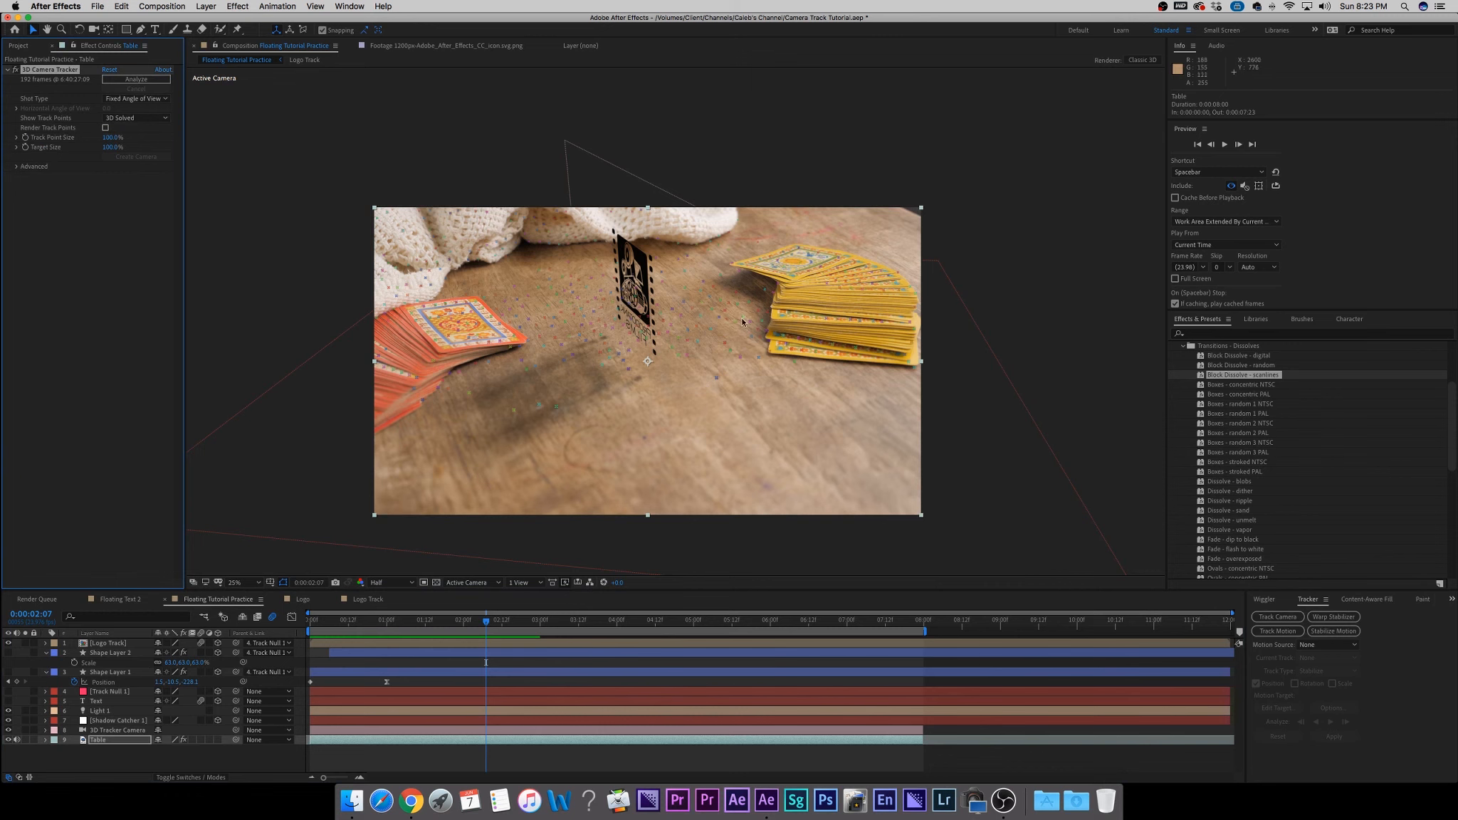
pyautogui.rightClick(720, 363)
pyautogui.click(734, 365)
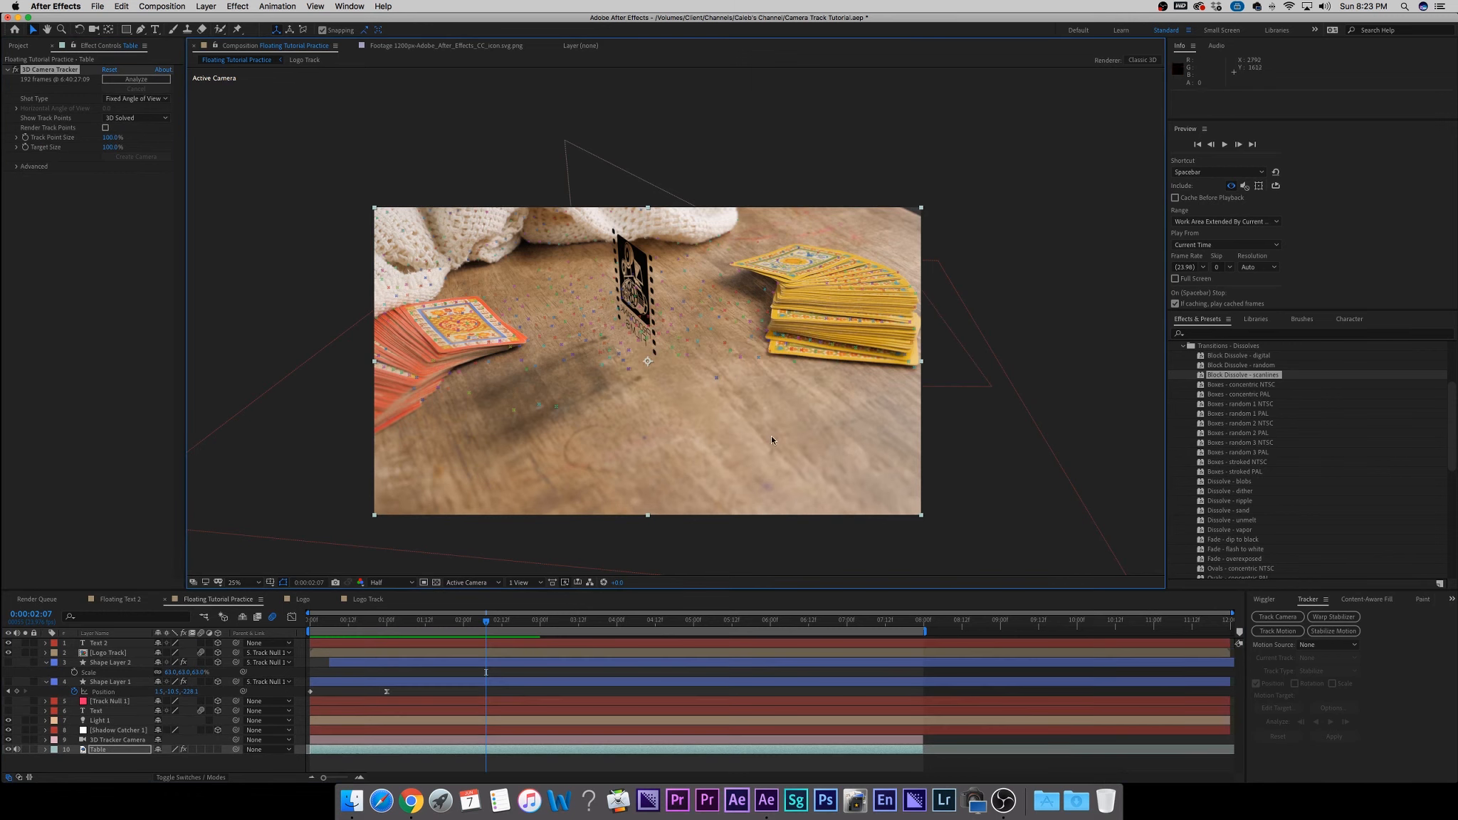